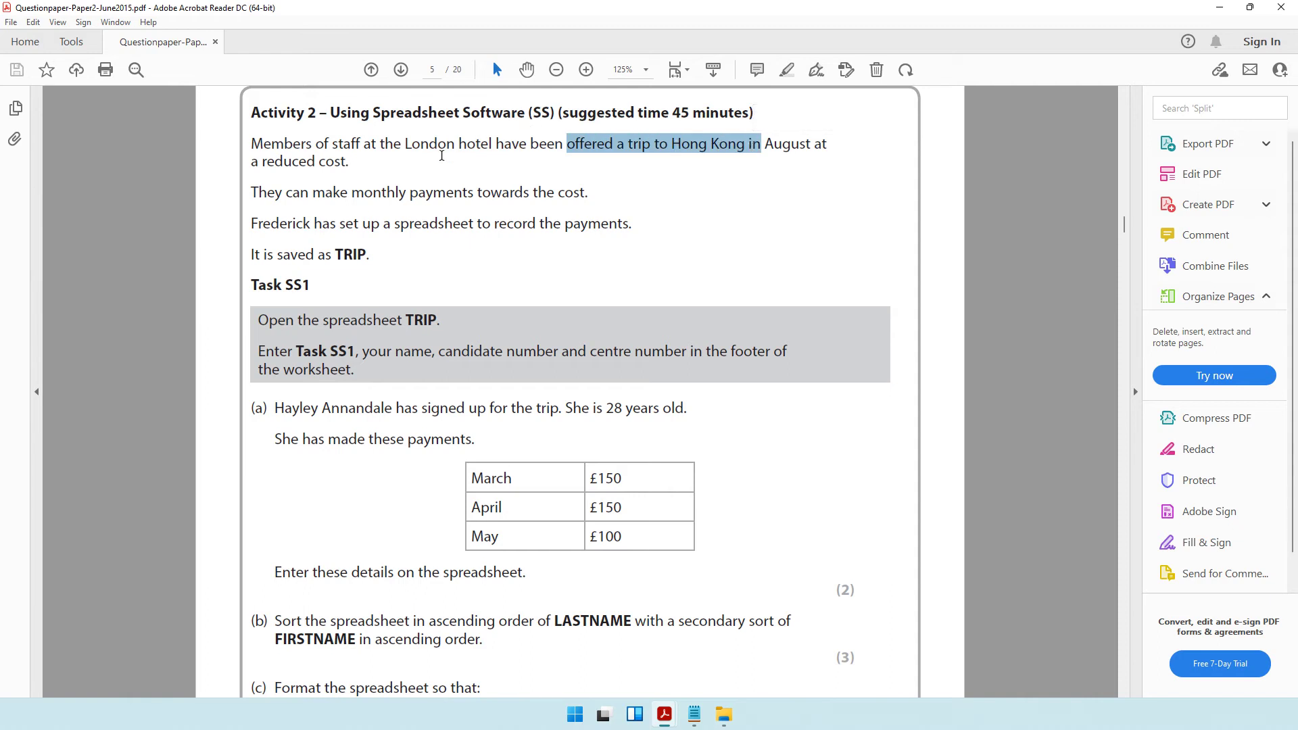
- Highlight the PDF lines about the trip cost, recording payments and the TRIP spreadsheet
{"action": "left_click_drag", "start_coordinate": [477, 193], "coordinate": [586, 194]}
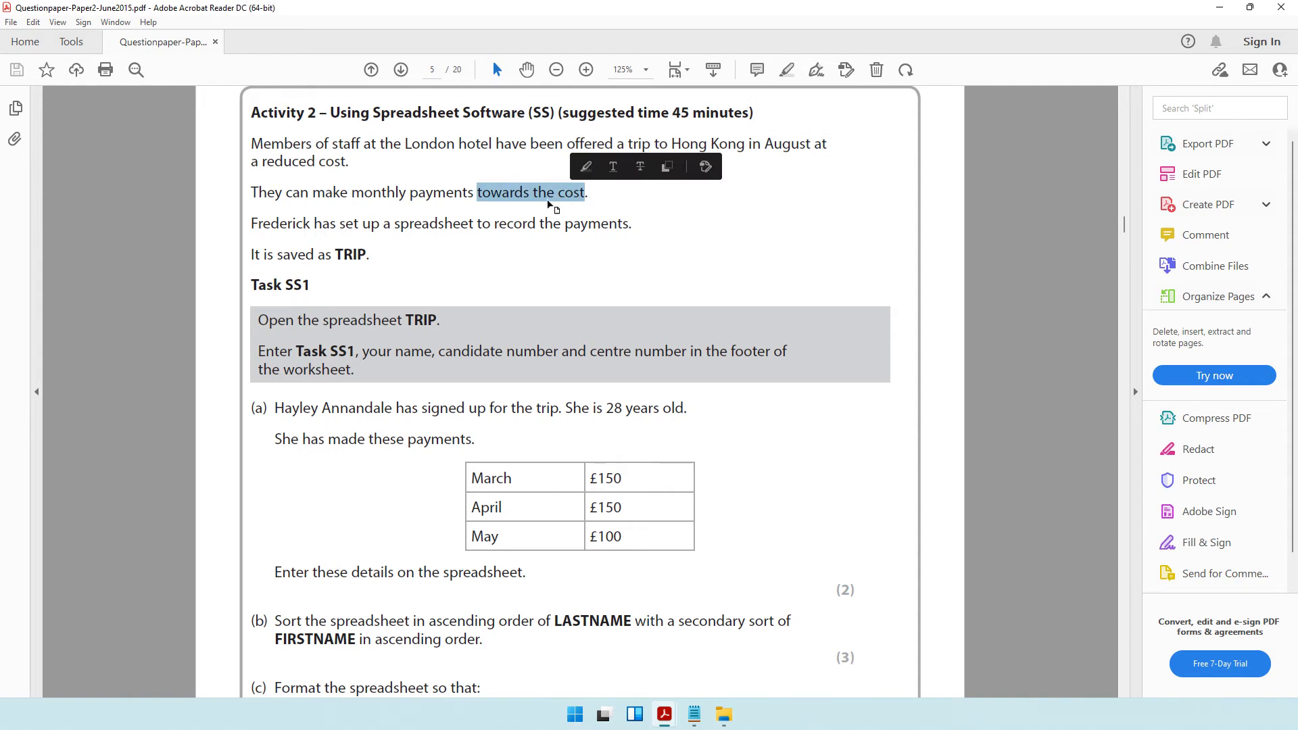
{"action": "left_click_drag", "start_coordinate": [383, 224], "coordinate": [586, 226]}
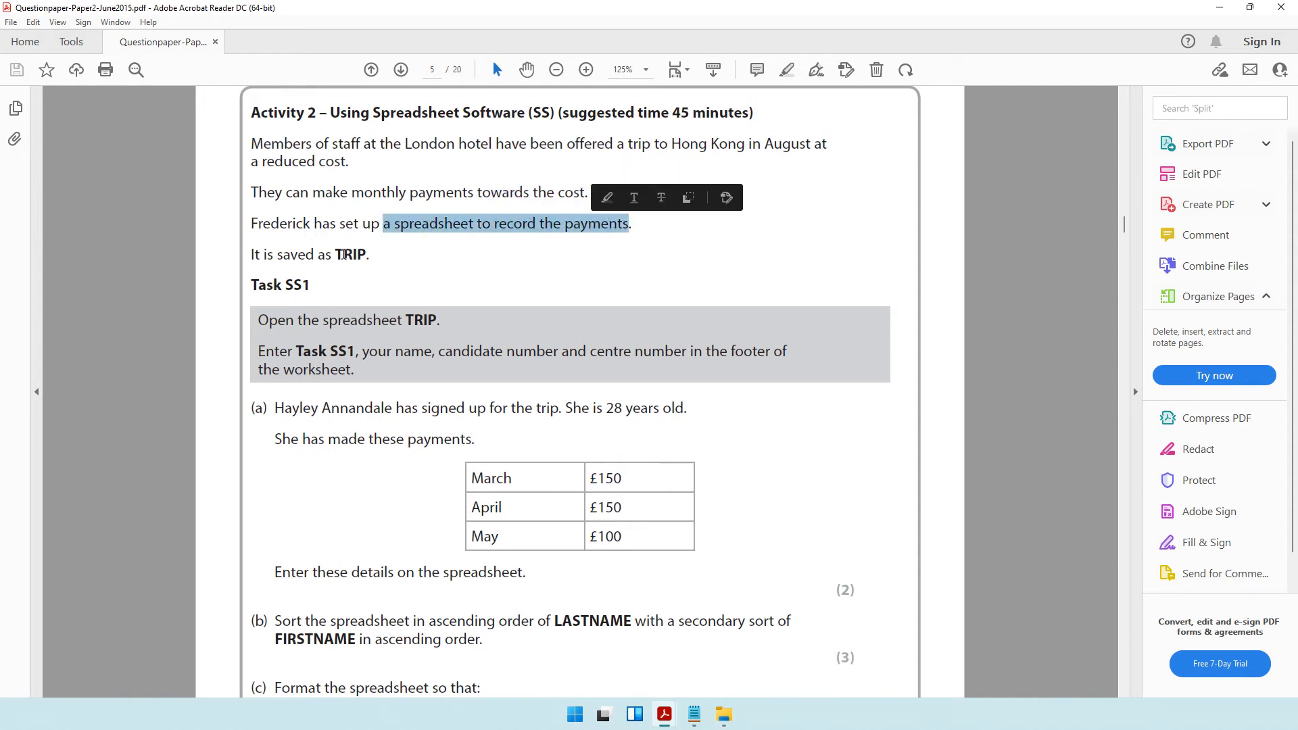
{"action": "left_click_drag", "start_coordinate": [343, 254], "coordinate": [369, 261]}
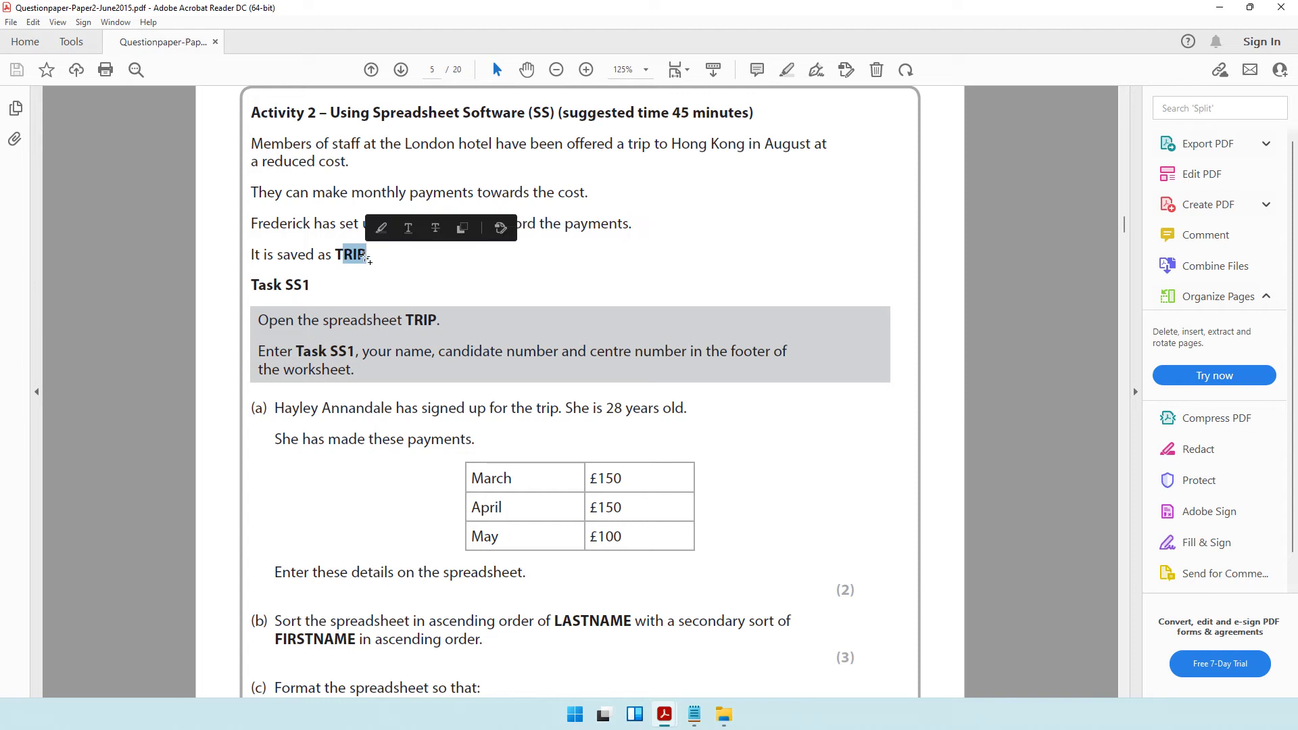
- Select the TRIP workbook file in the 2015 folder window
{"action": "mouse_move", "coordinate": [725, 715]}
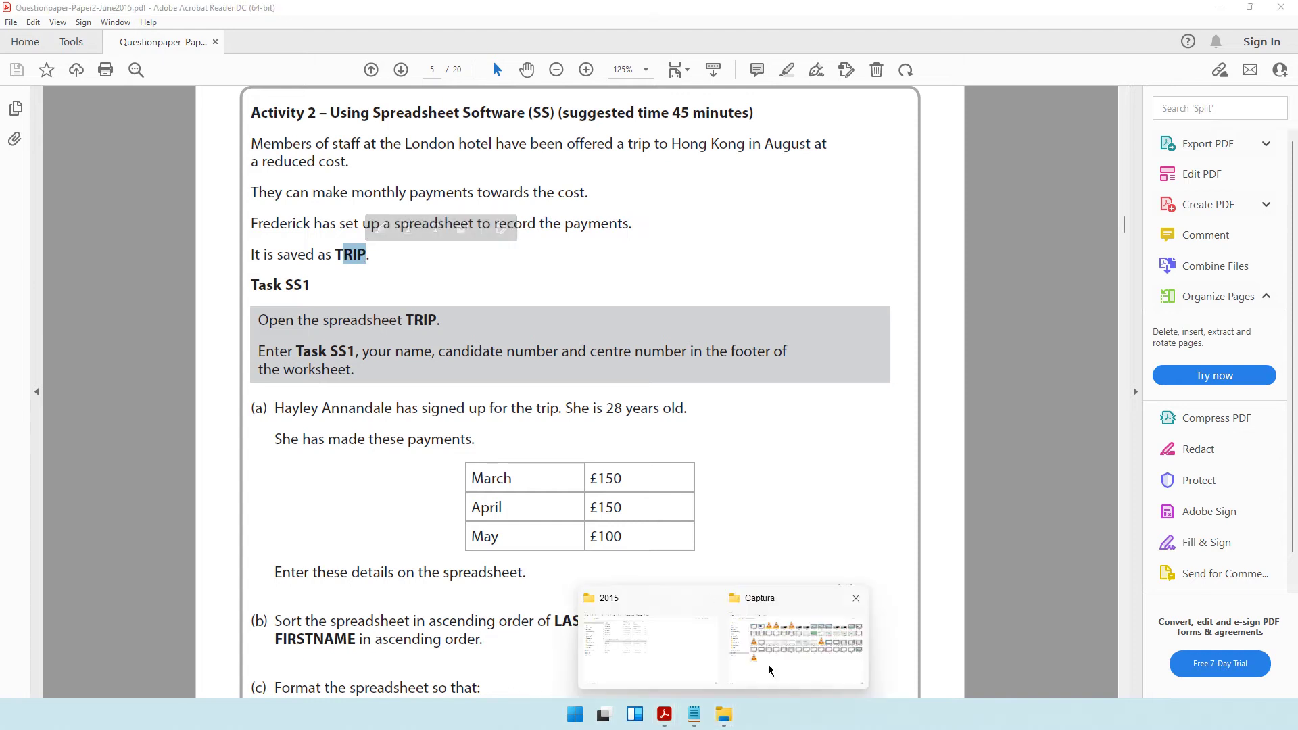
{"action": "left_click", "coordinate": [666, 657]}
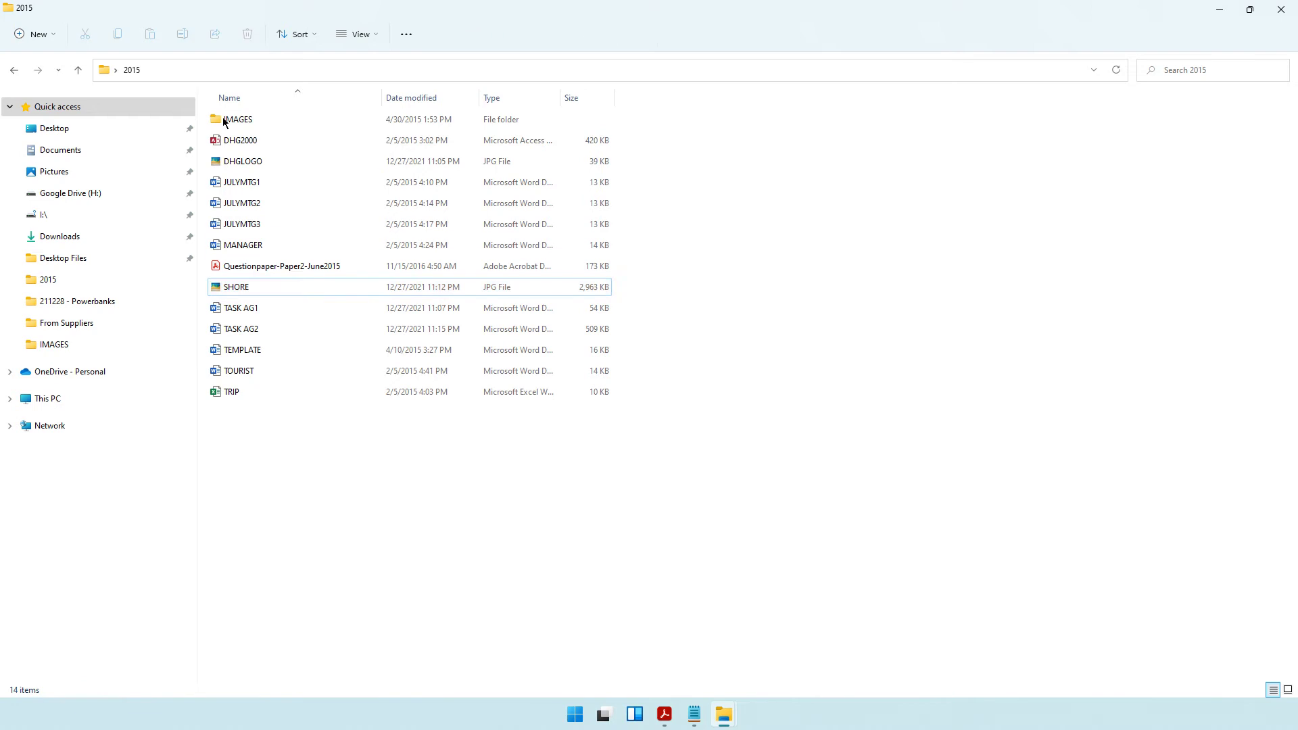
{"action": "left_click", "coordinate": [230, 393]}
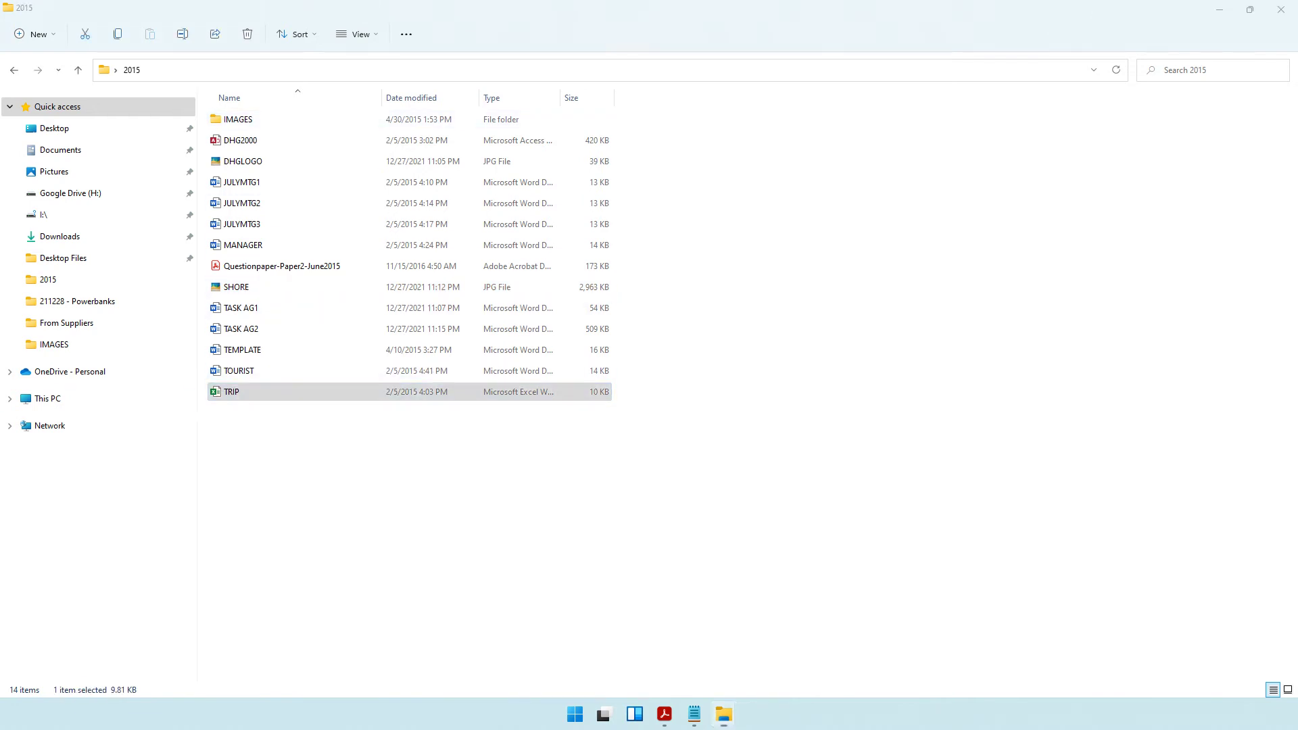
- In the question paper, highlight the instructions to open TRIP and add the Task SS1 footer
{"action": "left_click", "coordinate": [660, 718]}
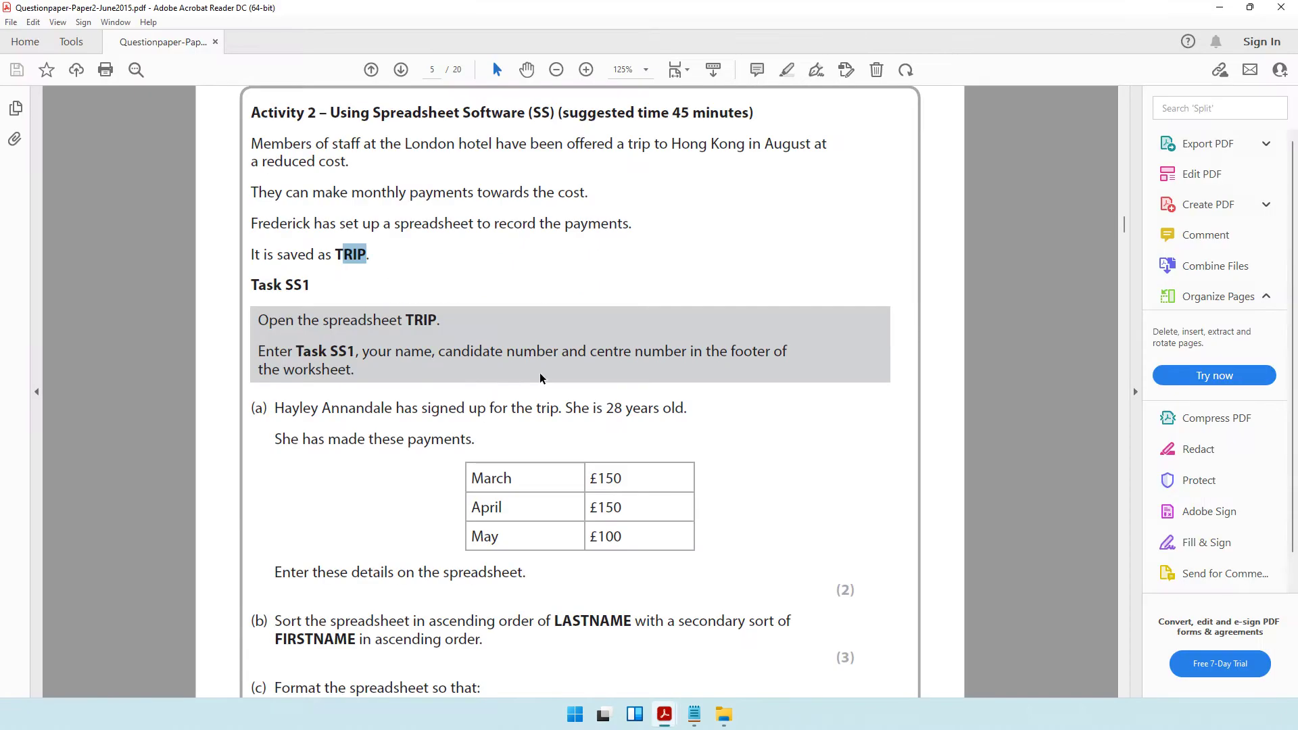
{"action": "scroll", "coordinate": [404, 373], "scroll_direction": "down", "scroll_amount": 3}
{"action": "left_click_drag", "start_coordinate": [316, 222], "coordinate": [438, 224]}
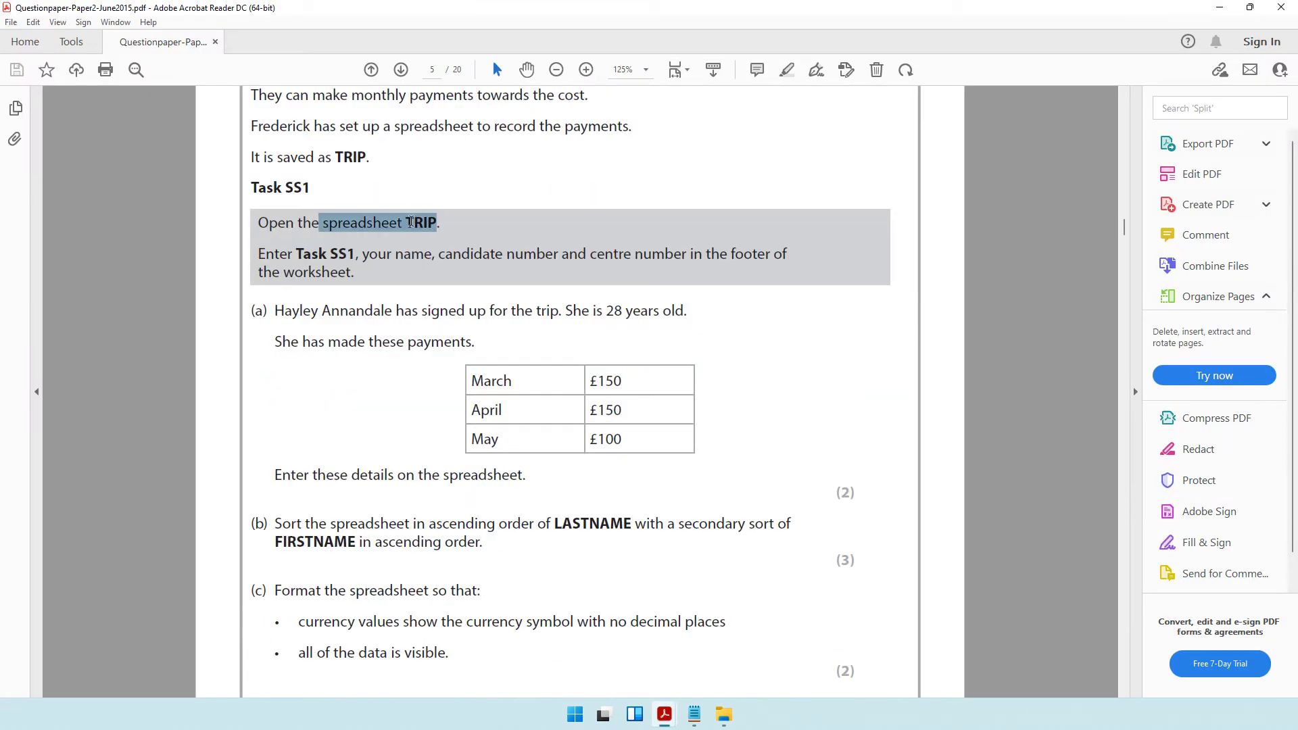
{"action": "left_click_drag", "start_coordinate": [259, 254], "coordinate": [629, 258]}
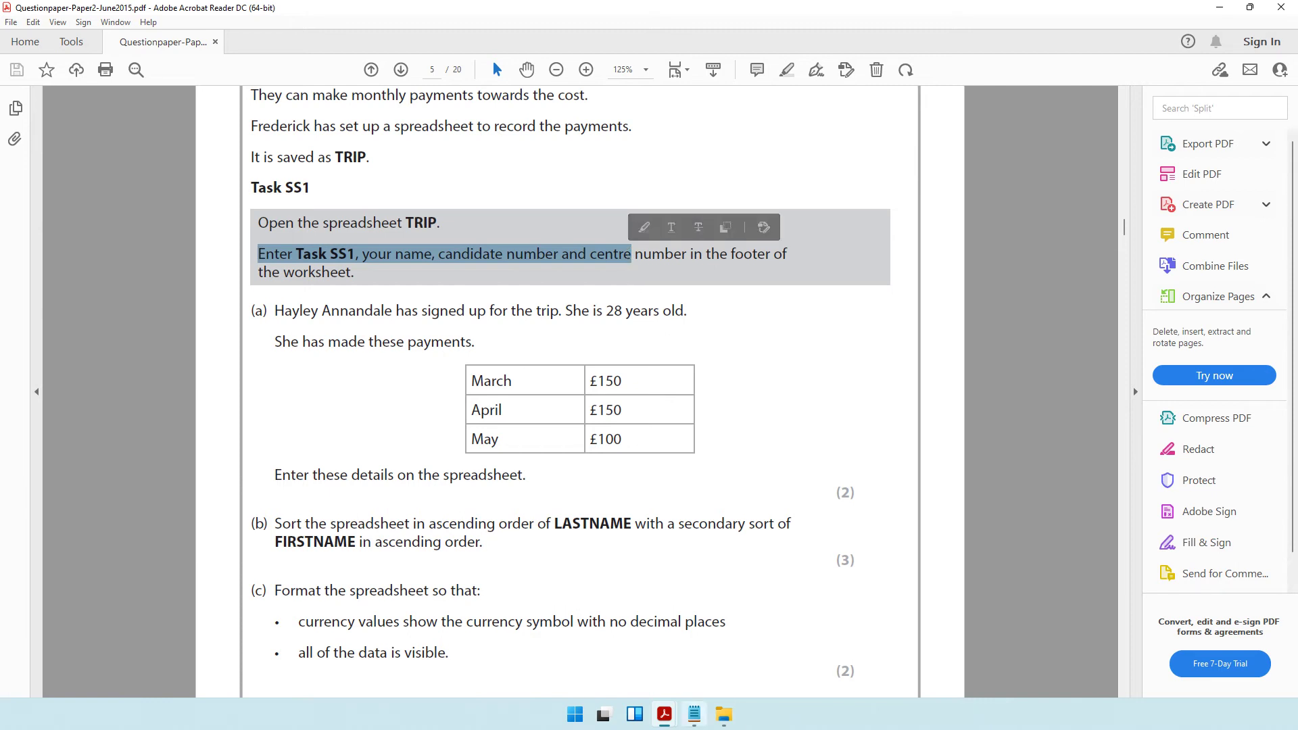
- Open the TRIP workbook from the 2015 folder and maximize the Excel window
{"action": "left_click", "coordinate": [734, 717]}
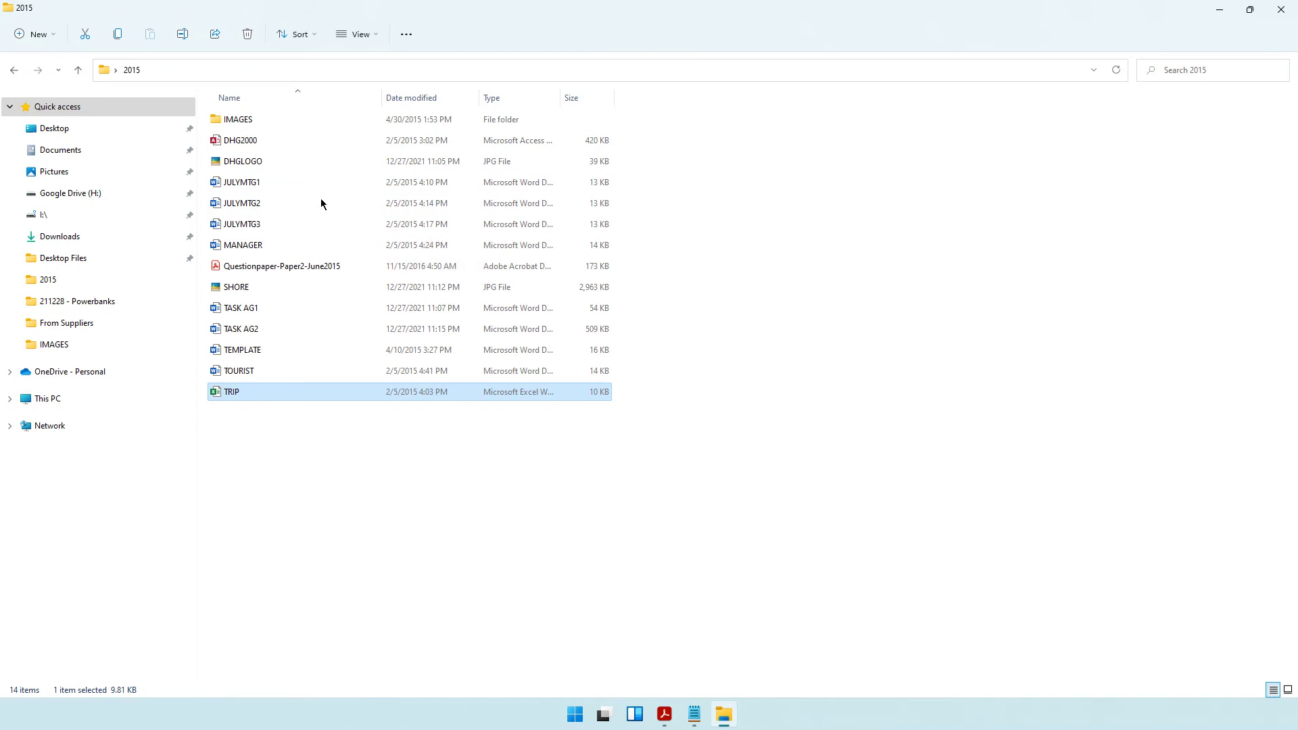
{"action": "double_click", "coordinate": [231, 397]}
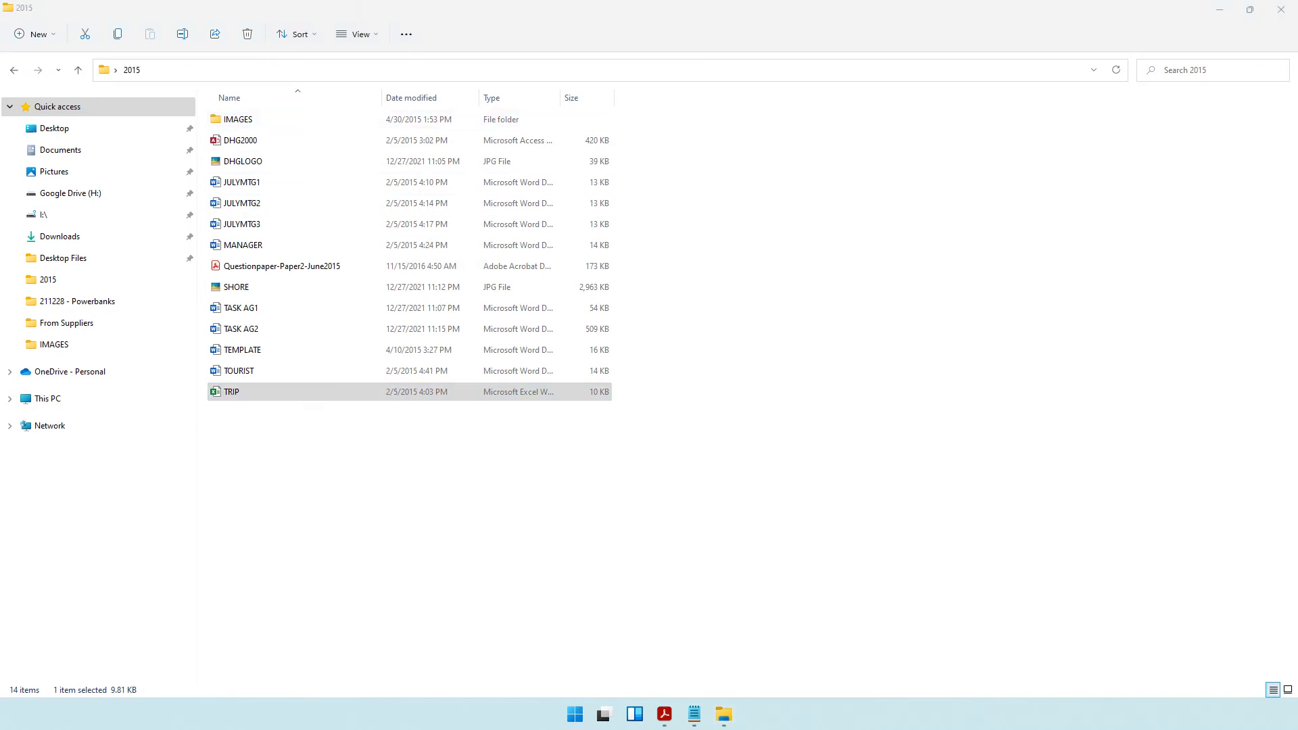
{"action": "left_click", "coordinate": [1019, 150]}
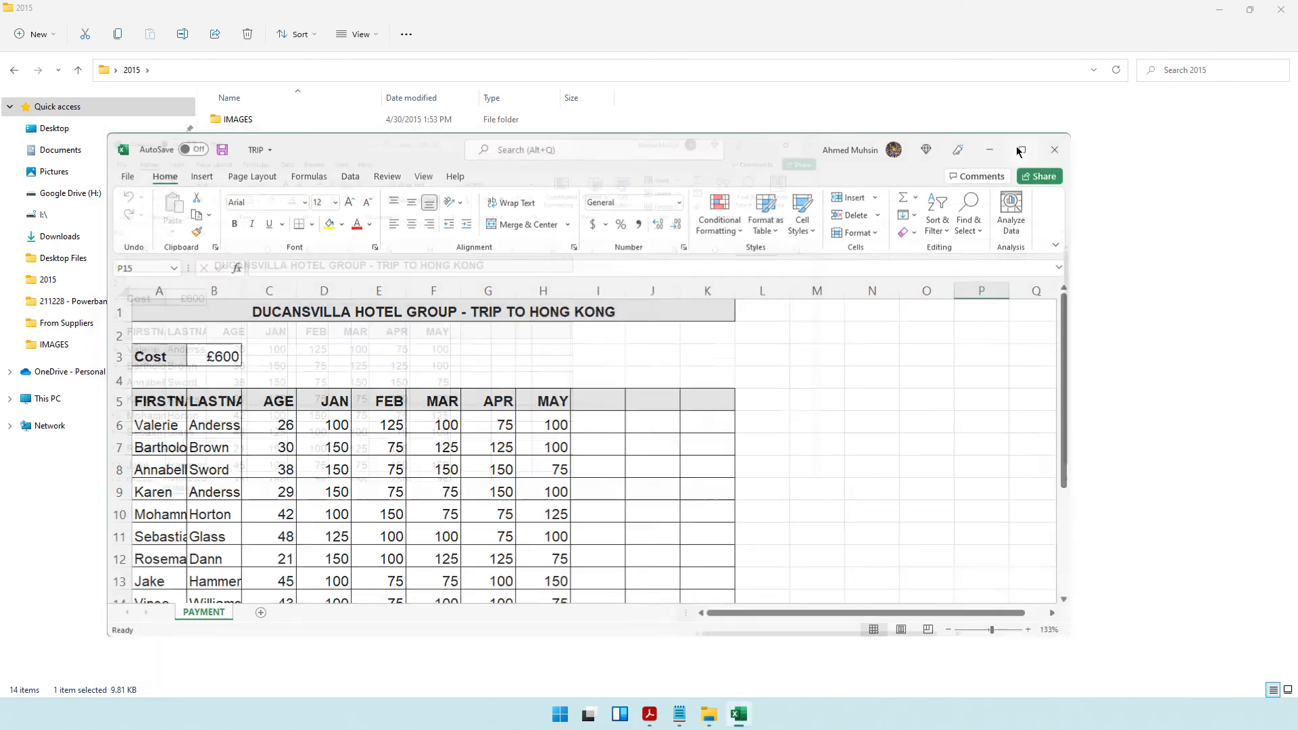
- Enter 'Task SS1' with the candidate's name, candidate number and centre number in the footer
{"action": "left_click", "coordinate": [445, 380]}
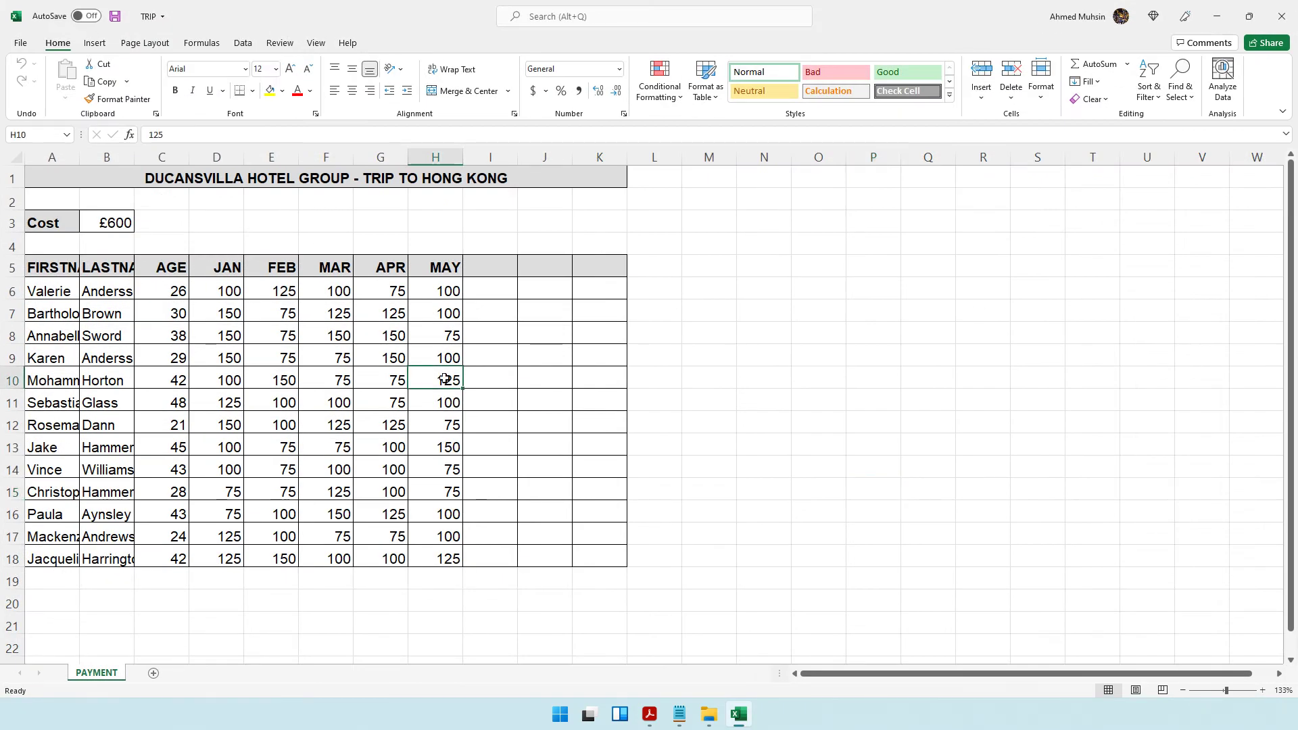
{"action": "left_click", "coordinate": [102, 46]}
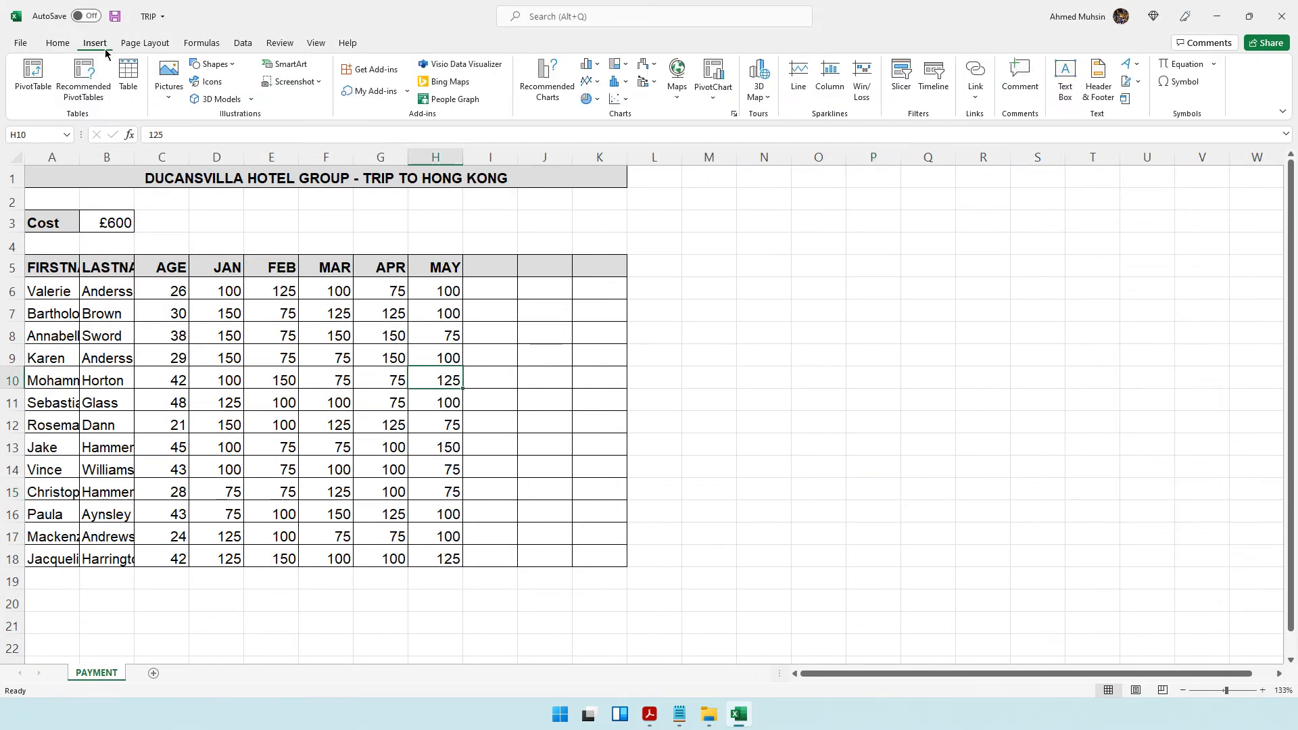
{"action": "left_click", "coordinate": [1103, 100]}
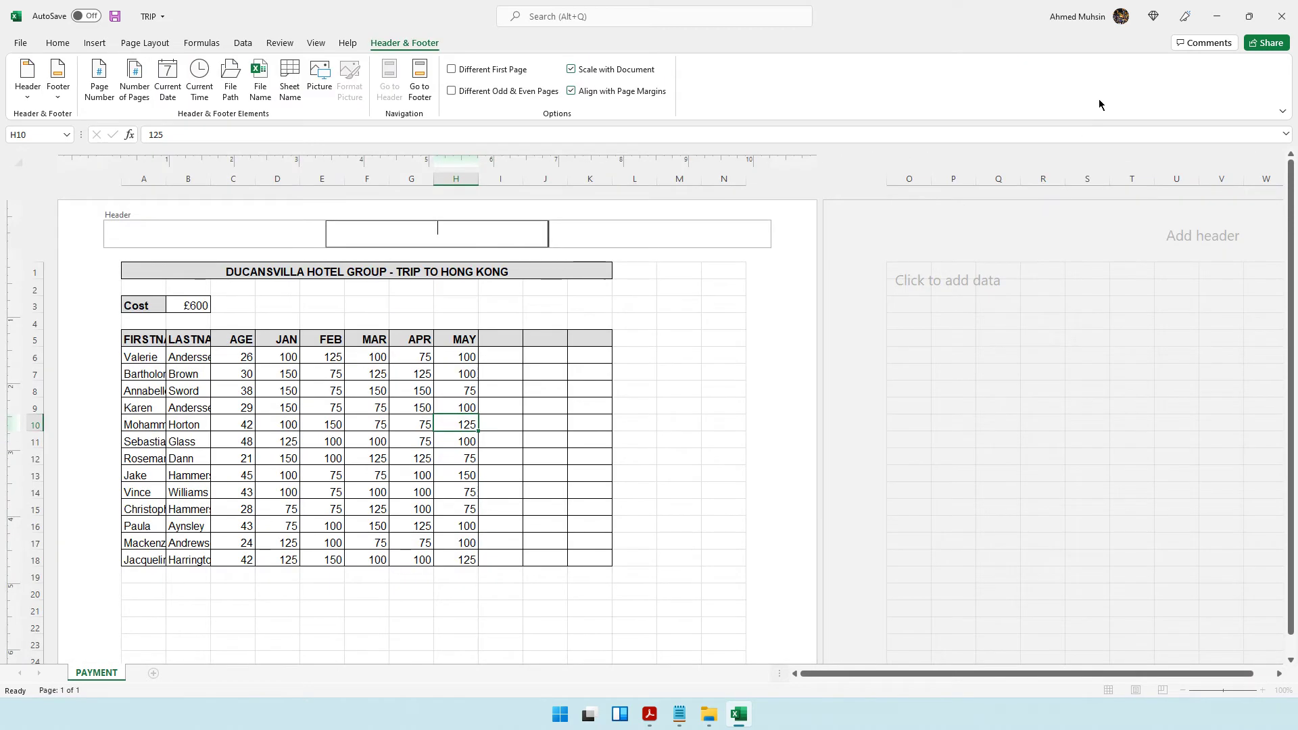
{"action": "left_click", "coordinate": [419, 92]}
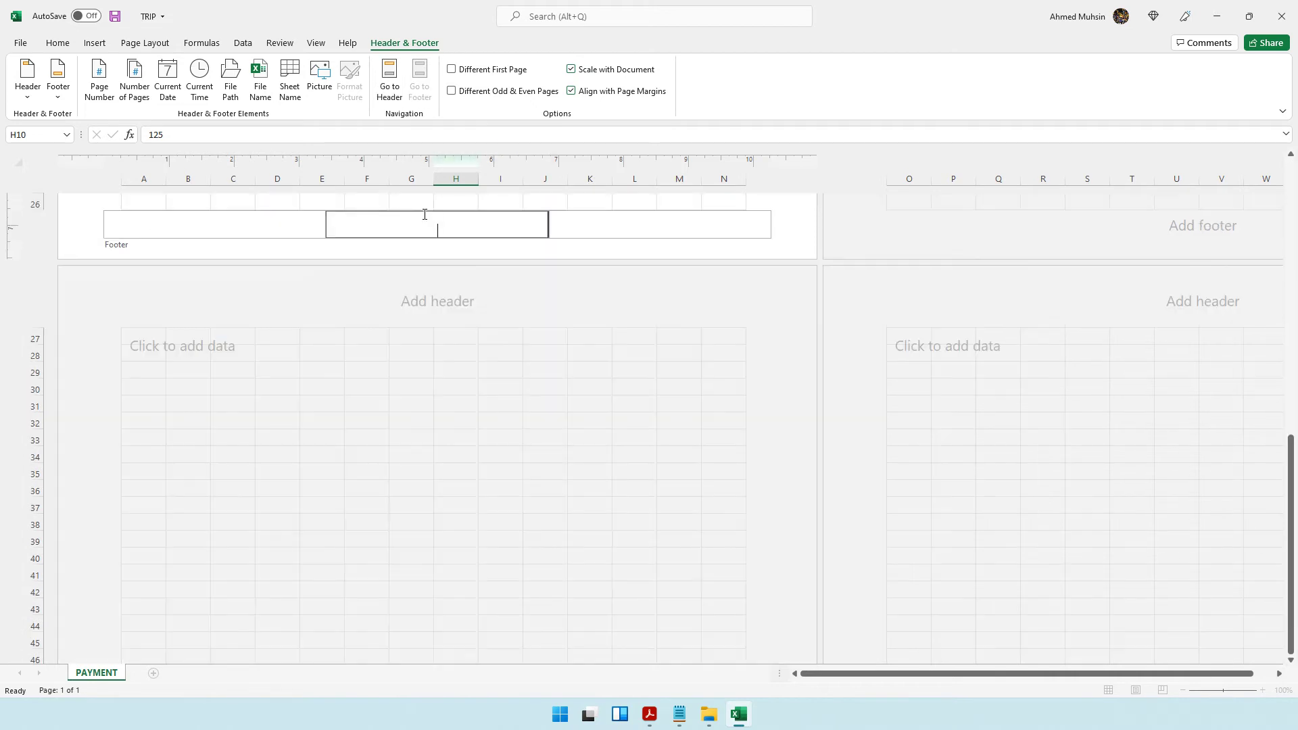
{"action": "type", "text": "Task SS1 Ahmed 1234 1234"}
{"action": "left_click", "coordinate": [372, 387]}
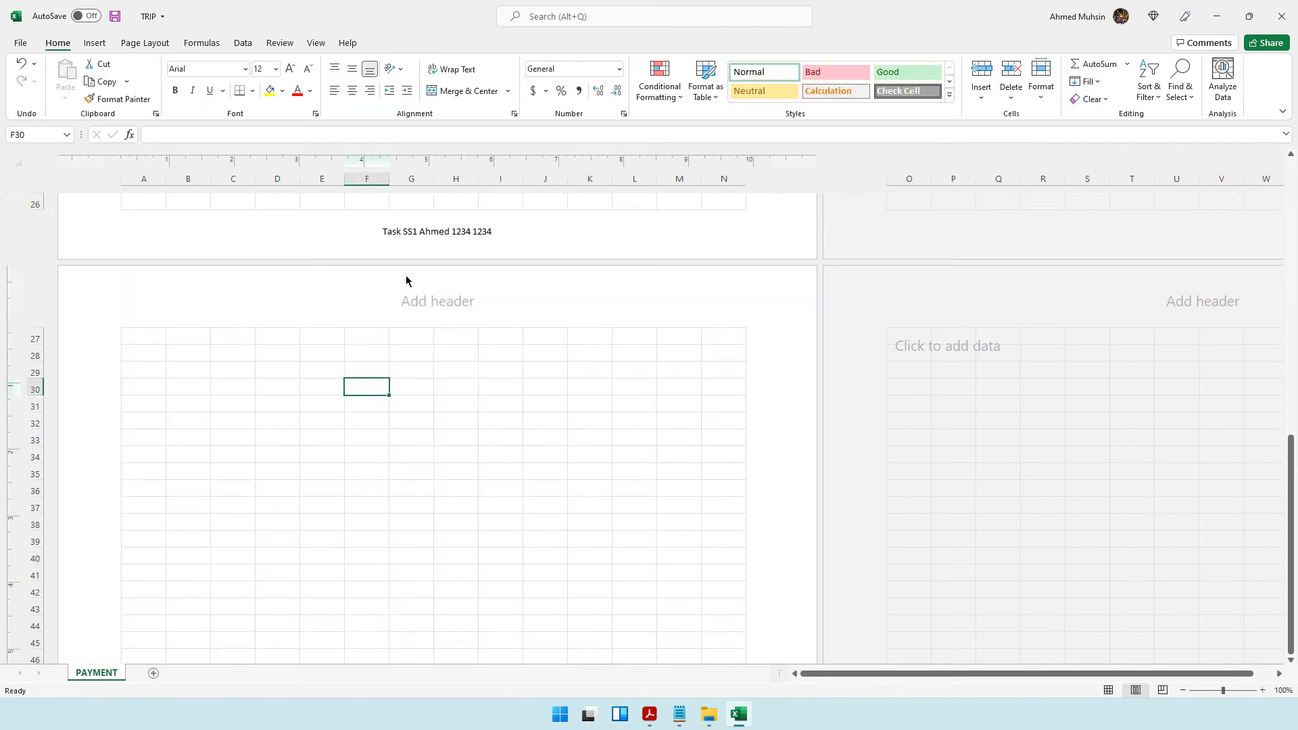
- Return the sheet to Normal view and switch back to the question paper
{"action": "left_click", "coordinate": [317, 43]}
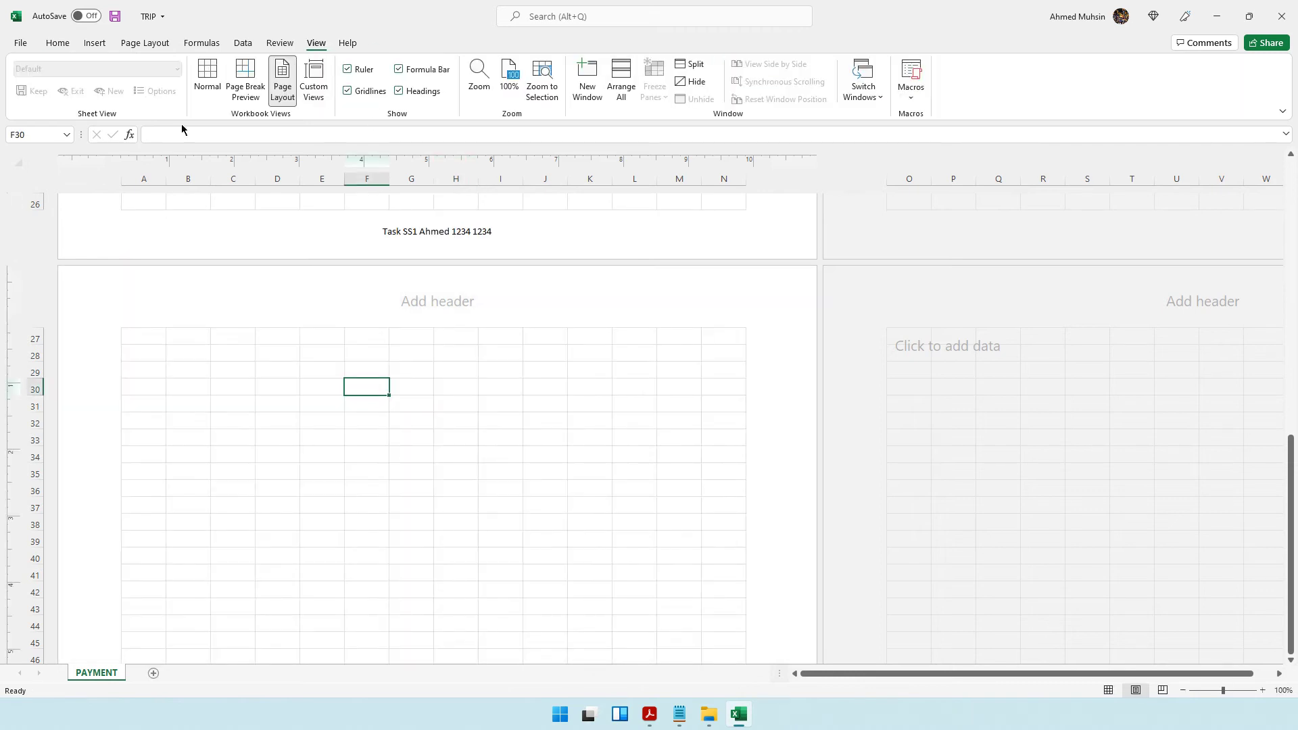
{"action": "left_click", "coordinate": [208, 80]}
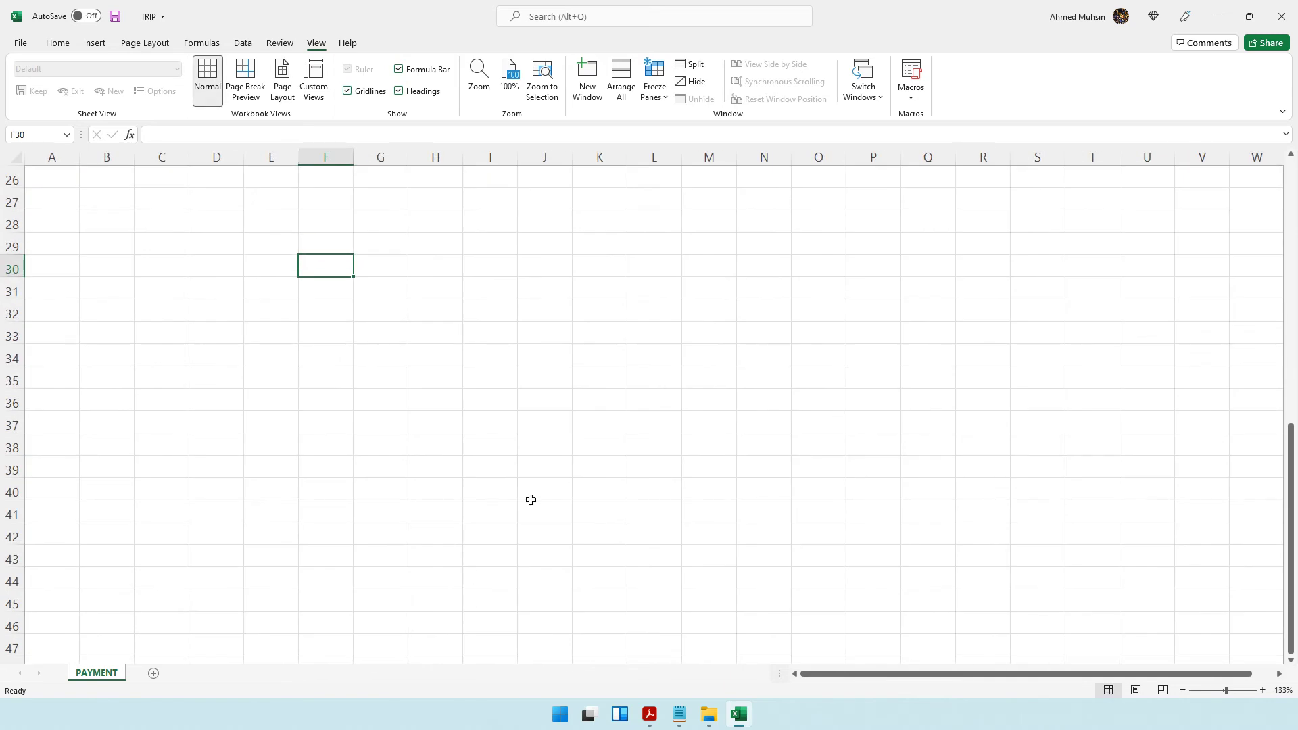
{"action": "scroll", "coordinate": [531, 500], "scroll_direction": "up", "scroll_amount": 8}
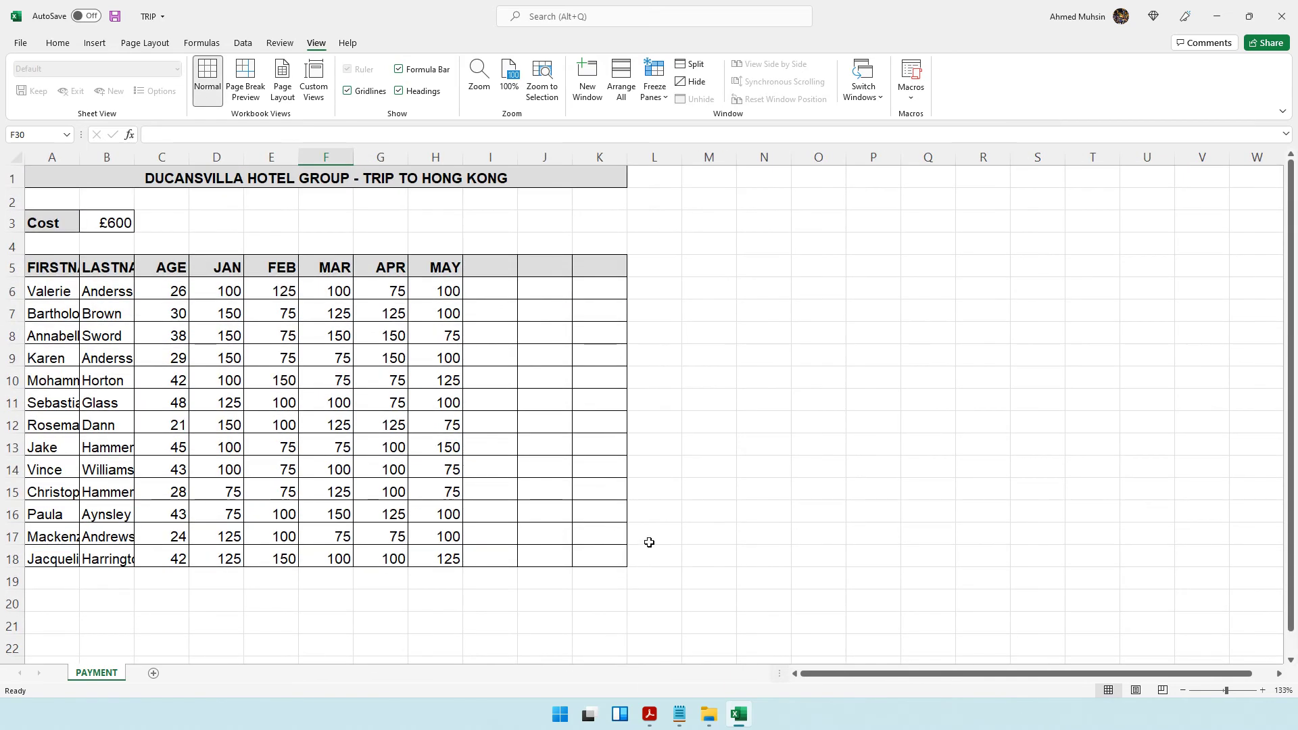
{"action": "left_click", "coordinate": [649, 714]}
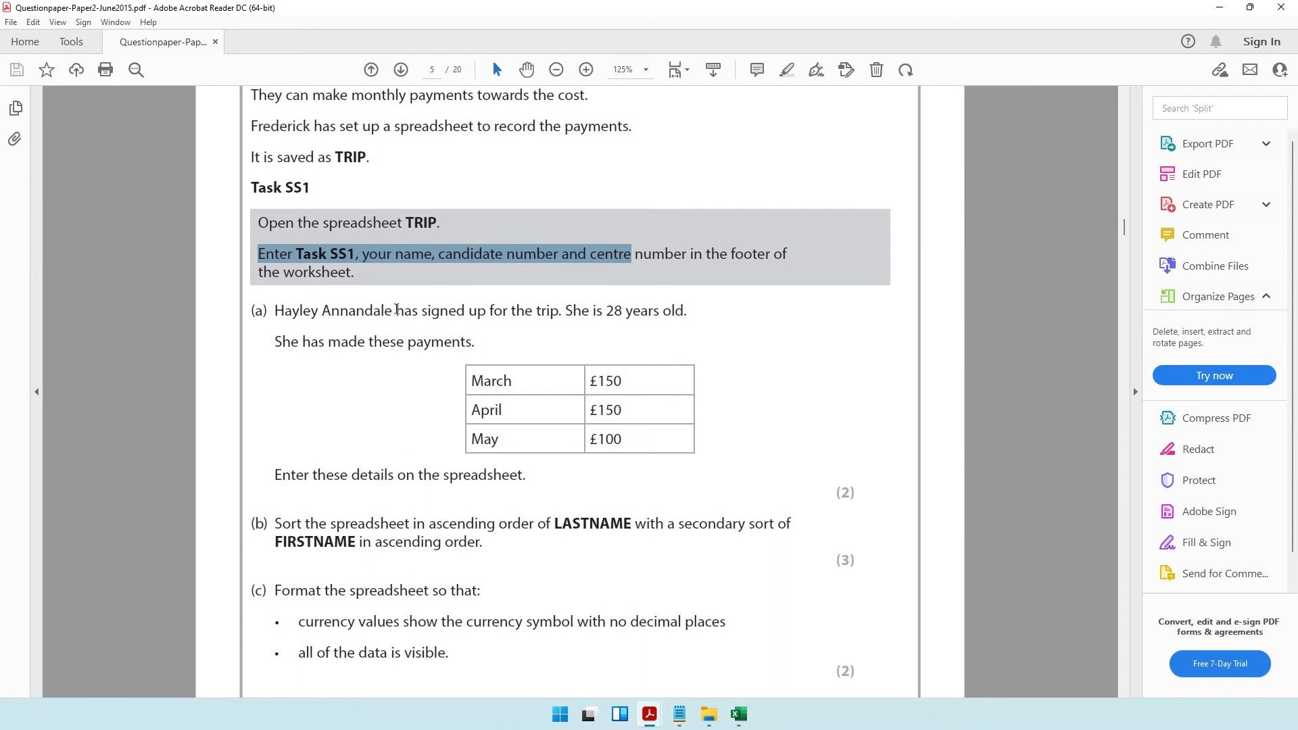
- Highlight part (a)'s sign-up, age and payment details, then return to the TRIP spreadsheet
{"action": "left_click_drag", "start_coordinate": [397, 310], "coordinate": [530, 311]}
{"action": "left_click_drag", "start_coordinate": [623, 311], "coordinate": [681, 312]}
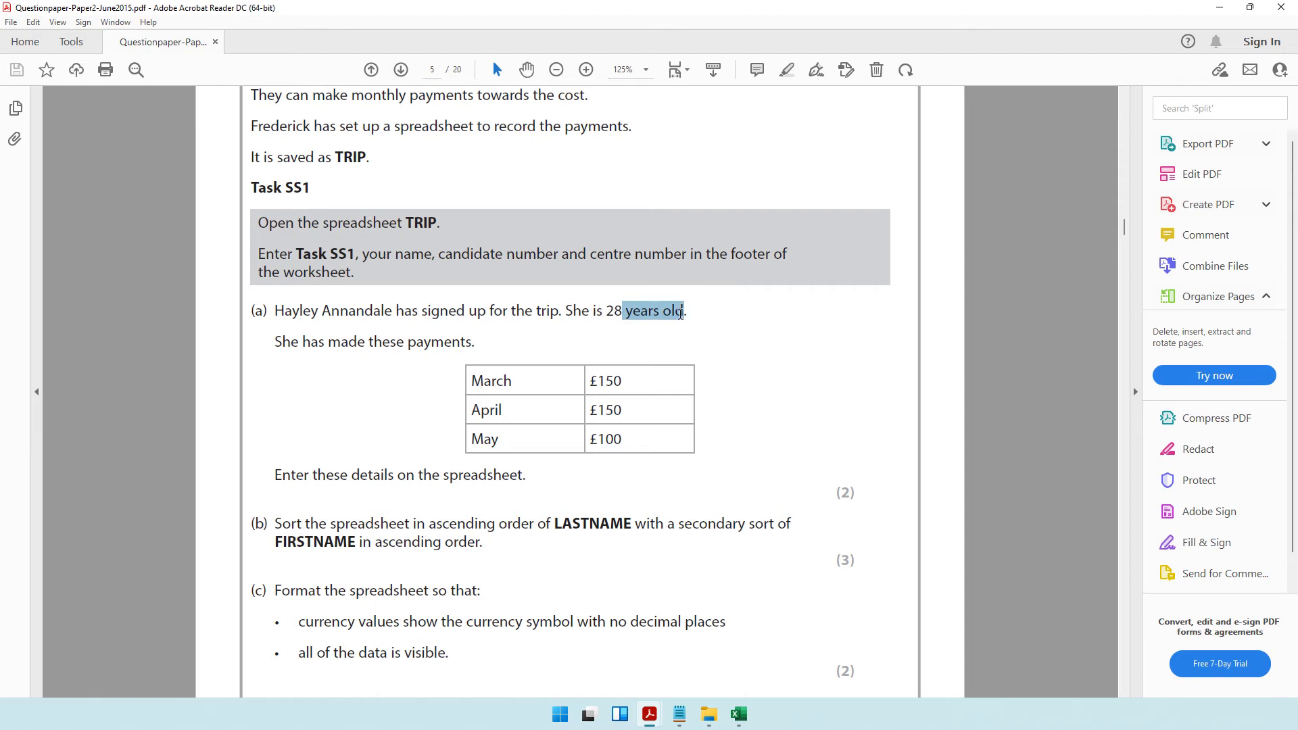
{"action": "left_click_drag", "start_coordinate": [275, 342], "coordinate": [471, 344]}
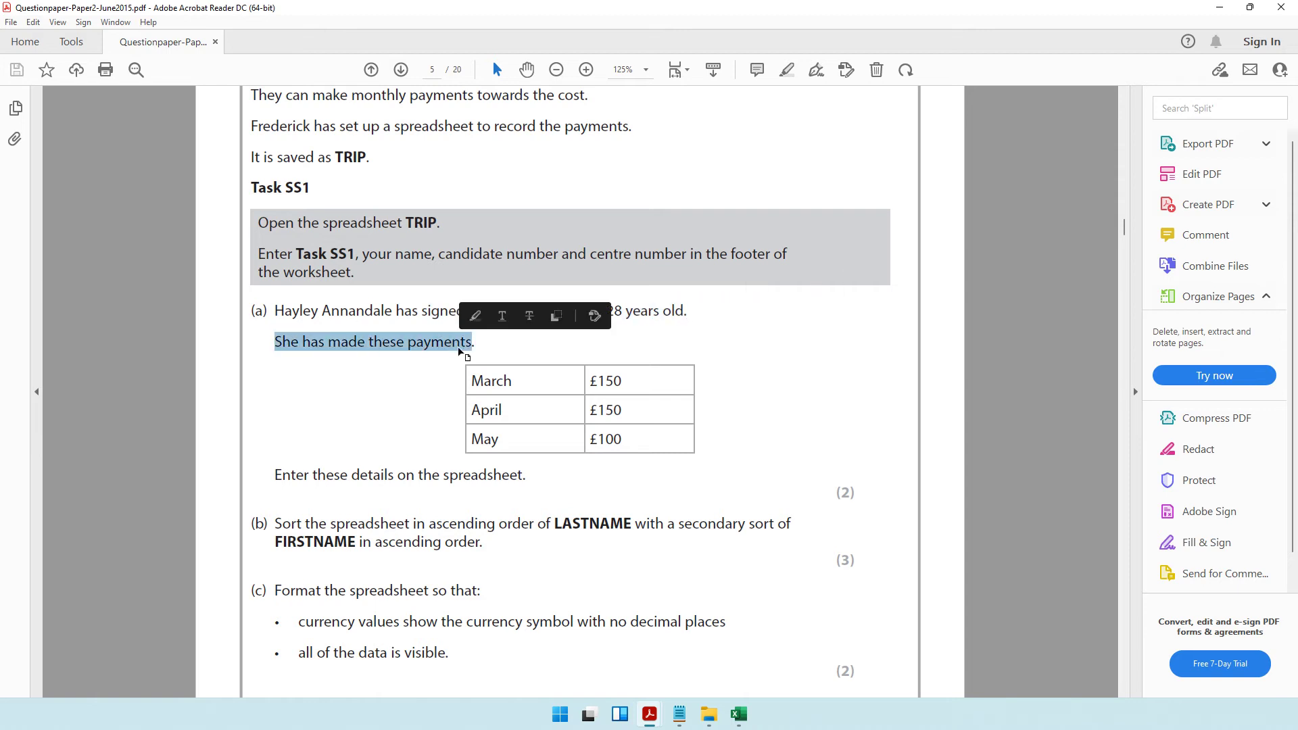
{"action": "left_click_drag", "start_coordinate": [309, 475], "coordinate": [497, 480]}
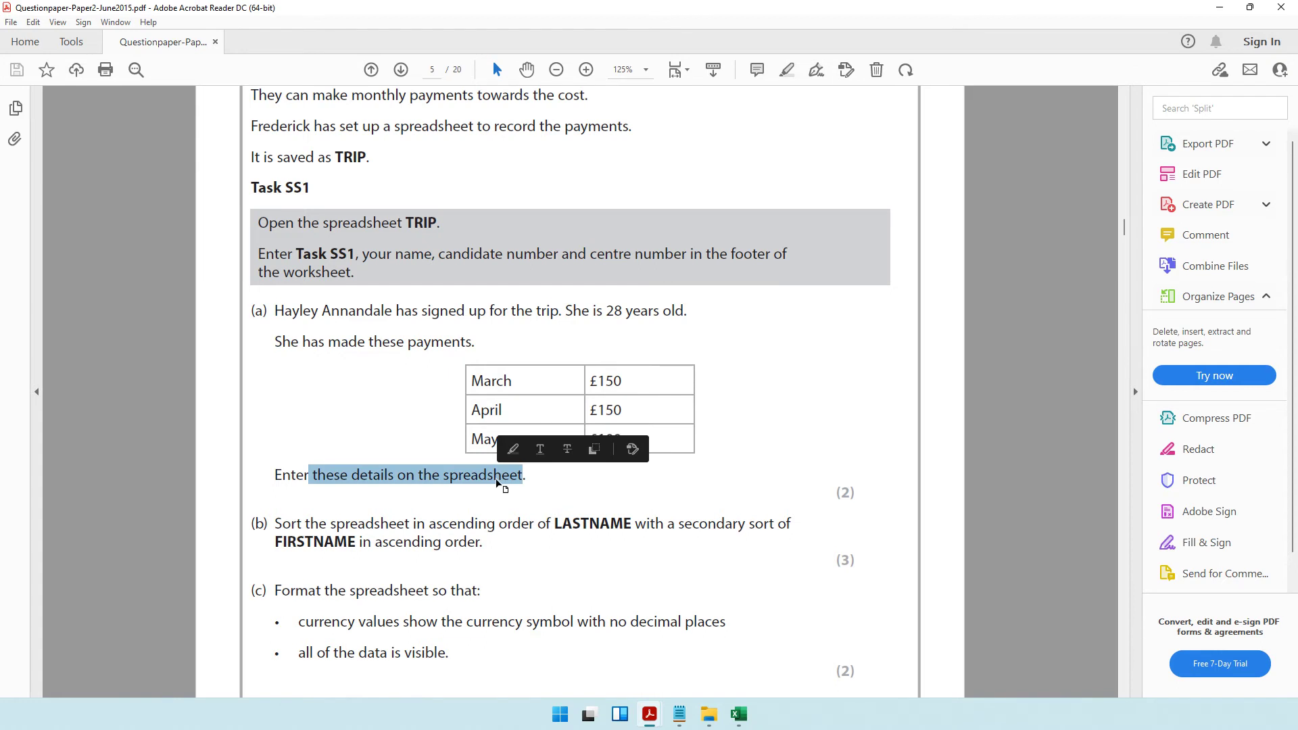
{"action": "left_click", "coordinate": [739, 714]}
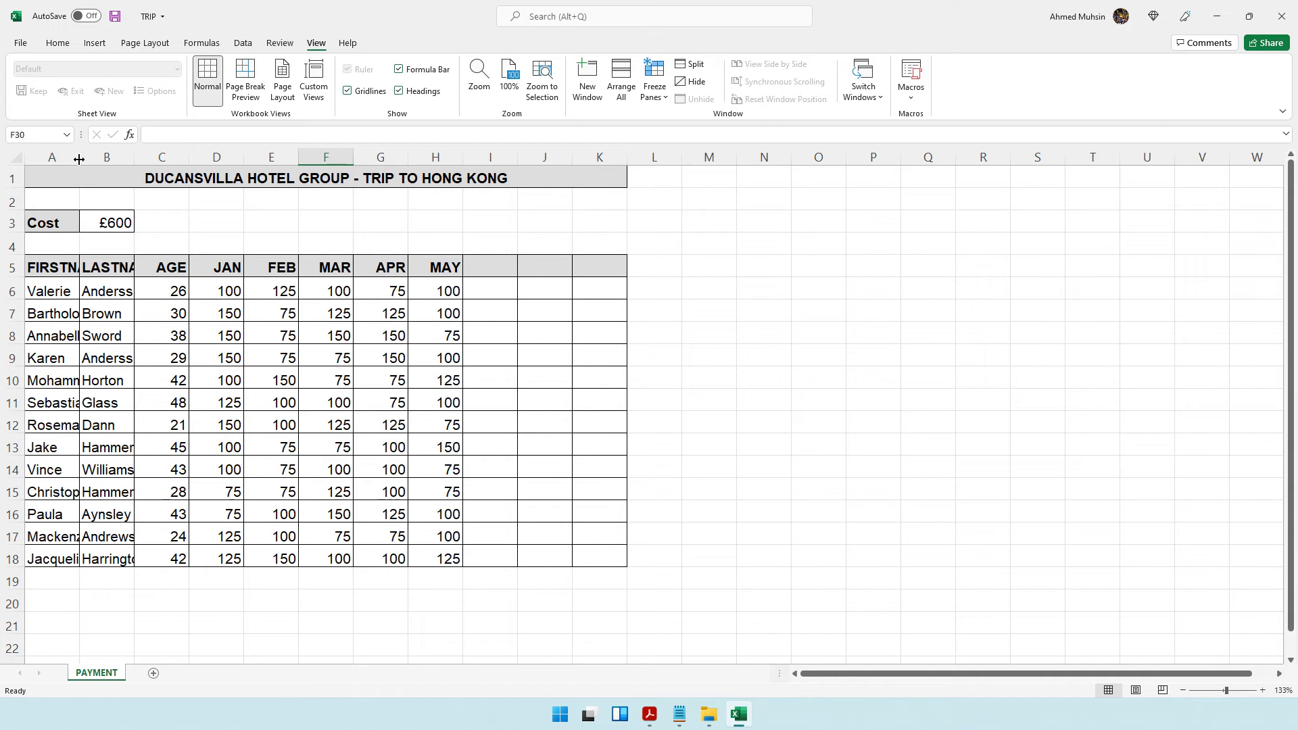
- Widen columns A and B, then enter the new member's first and last names in A19:B19
{"action": "left_click_drag", "start_coordinate": [80, 159], "coordinate": [117, 159]}
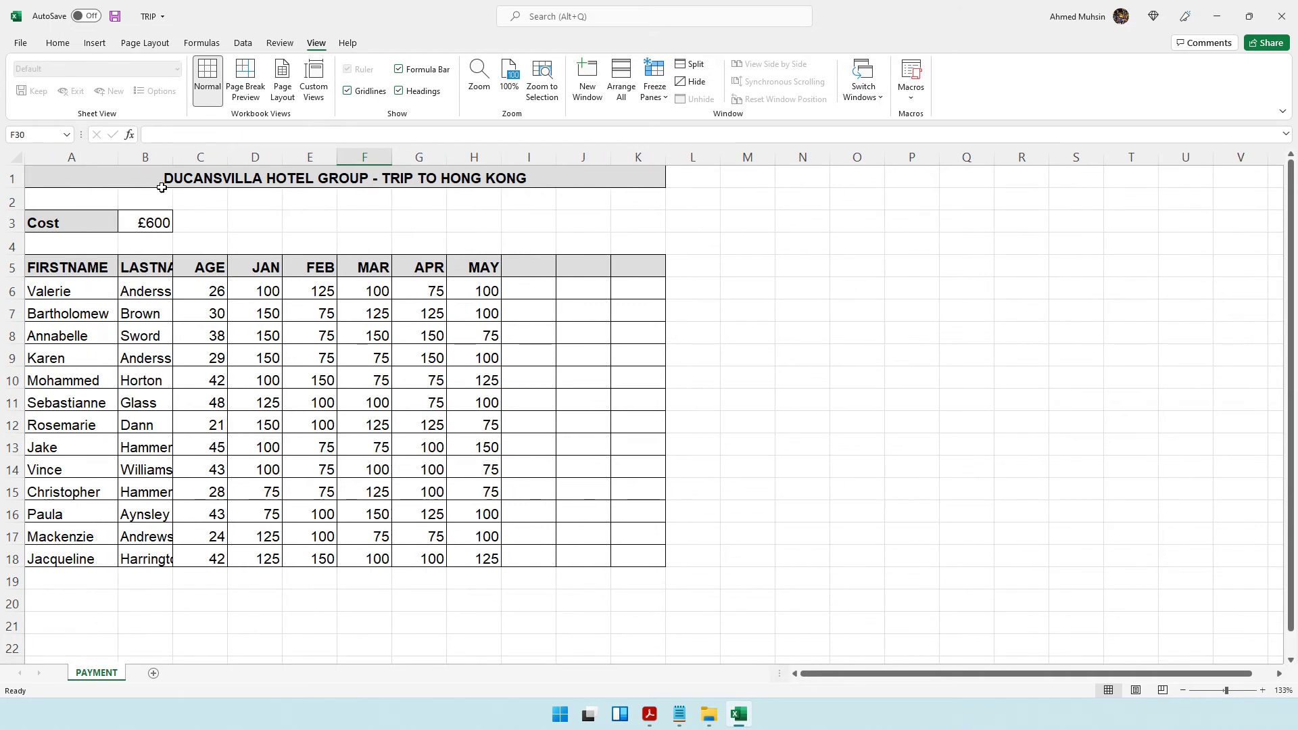
{"action": "double_click", "coordinate": [174, 158]}
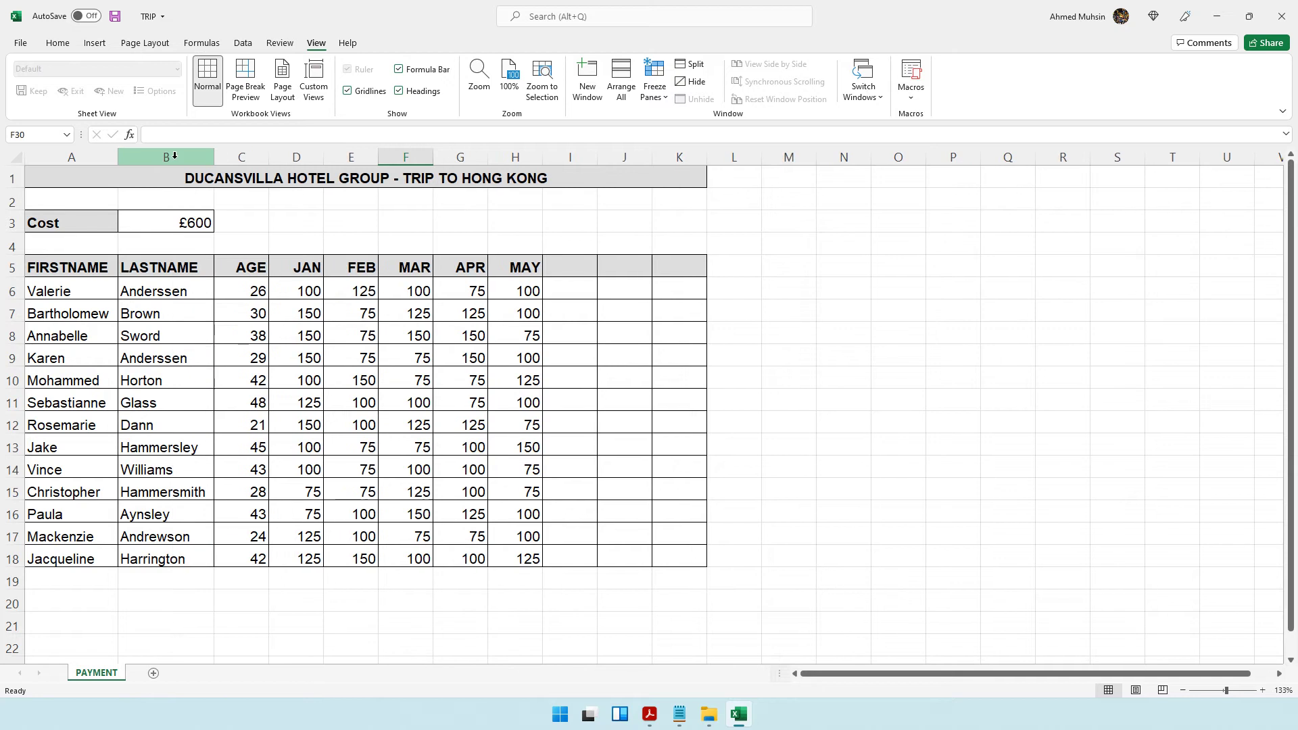
{"action": "left_click", "coordinate": [65, 580]}
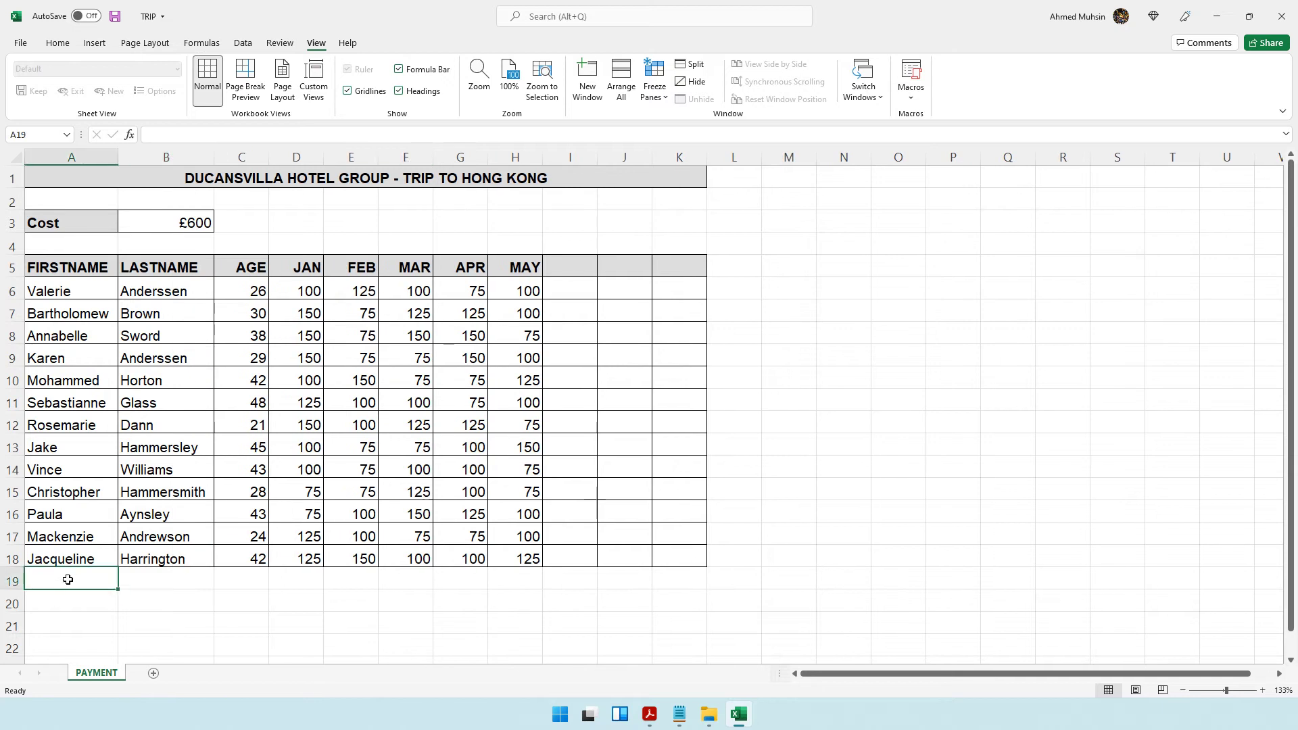
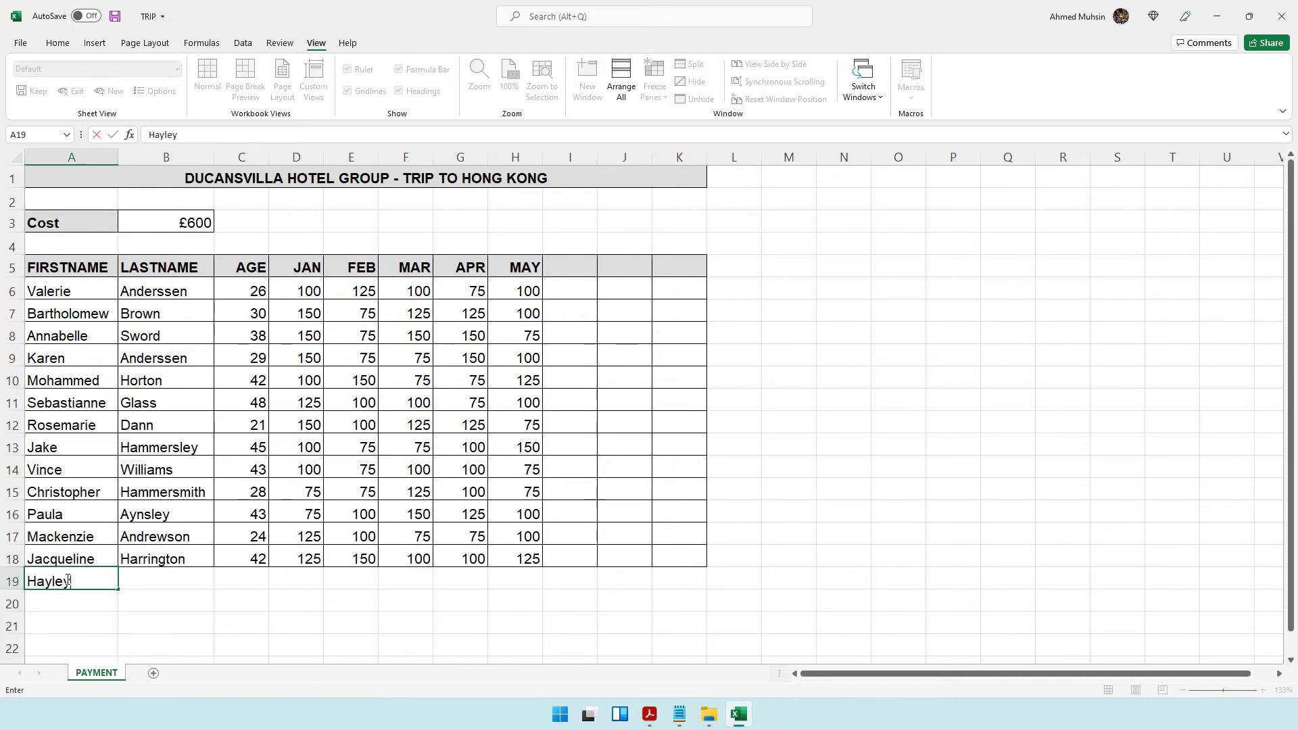
{"action": "key", "text": "Tab"}
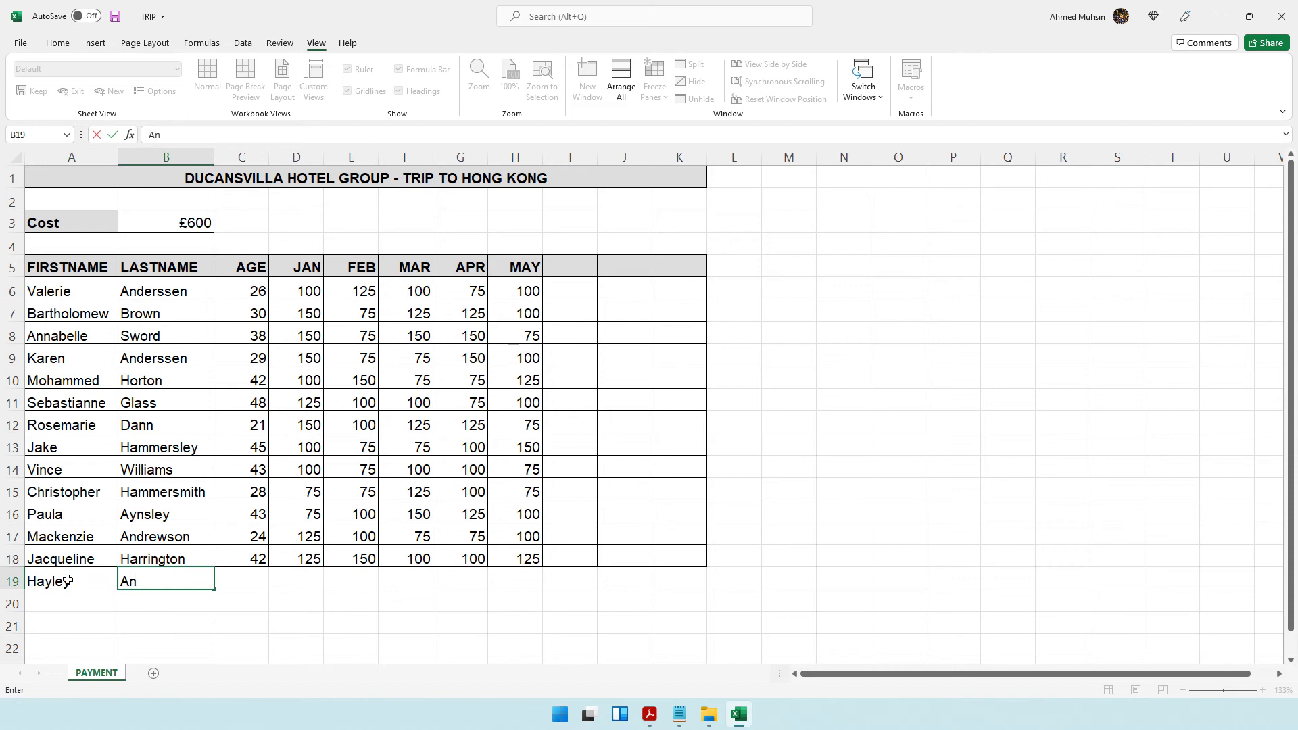
{"action": "key", "text": "Tab"}
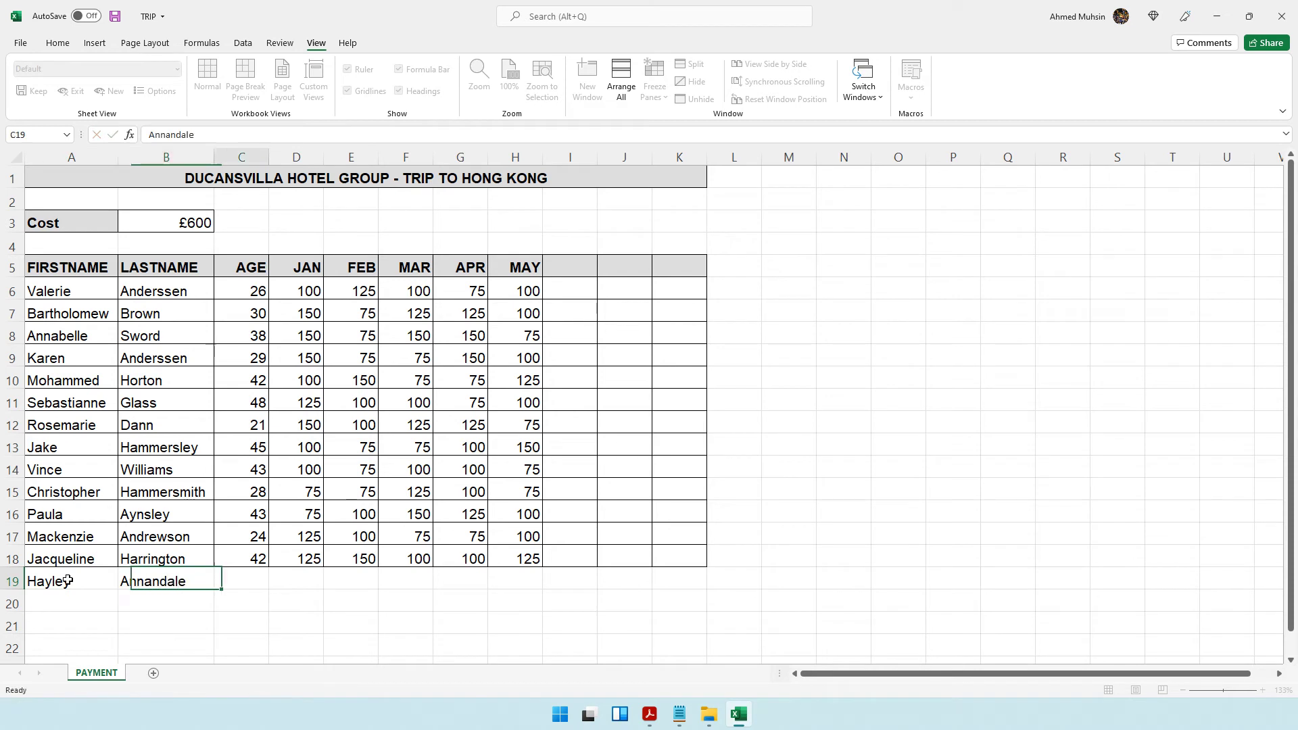
- Enter the March, April and May payments of 150, 150 and 100 in row 19
{"action": "key", "text": "alt+Tab"}
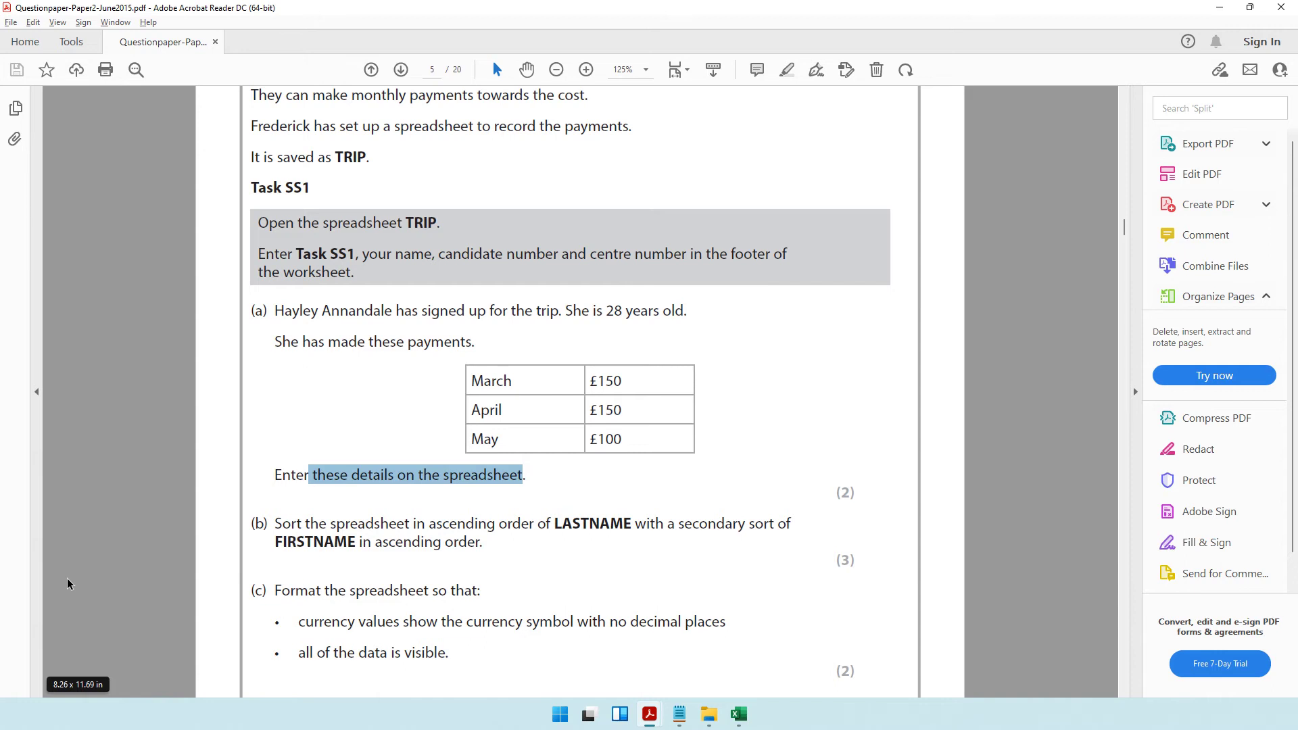
{"action": "key", "text": "alt+Tab"}
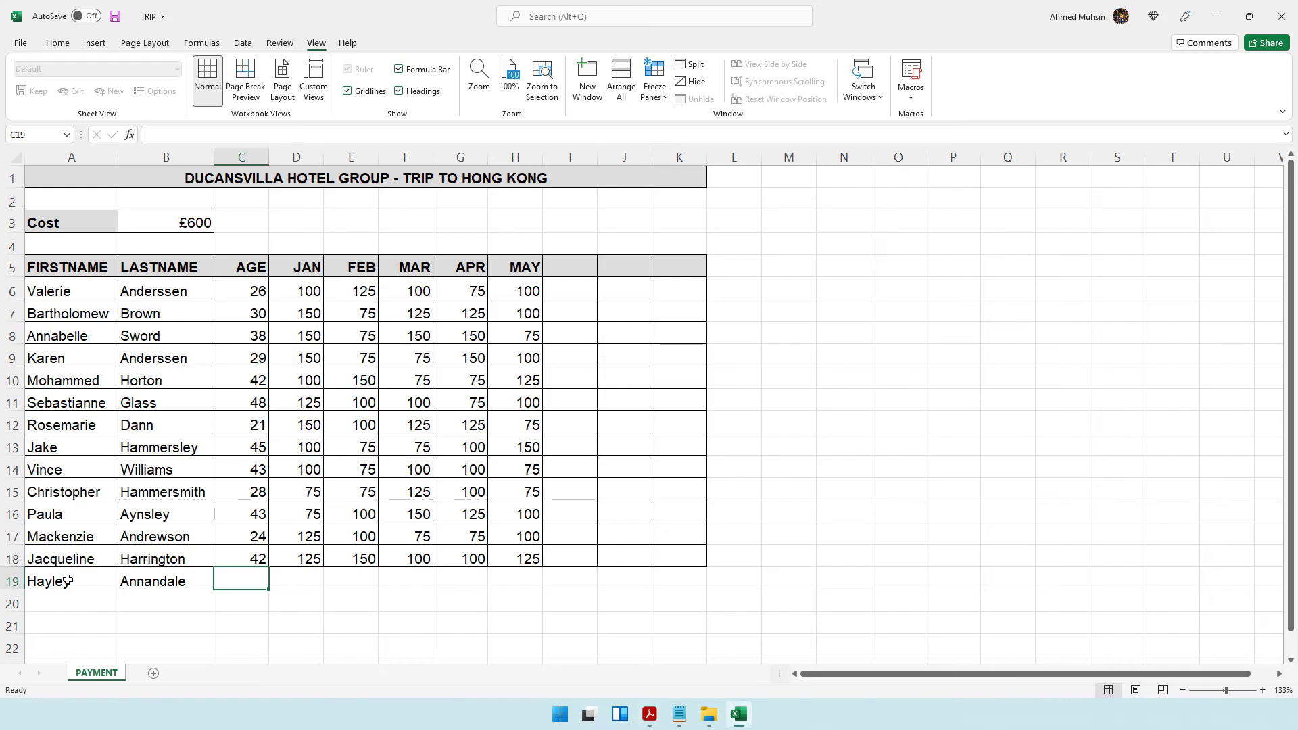
{"action": "key", "text": "Tab"}
{"action": "key", "text": "Tab"}
{"action": "key", "text": "Tab"}
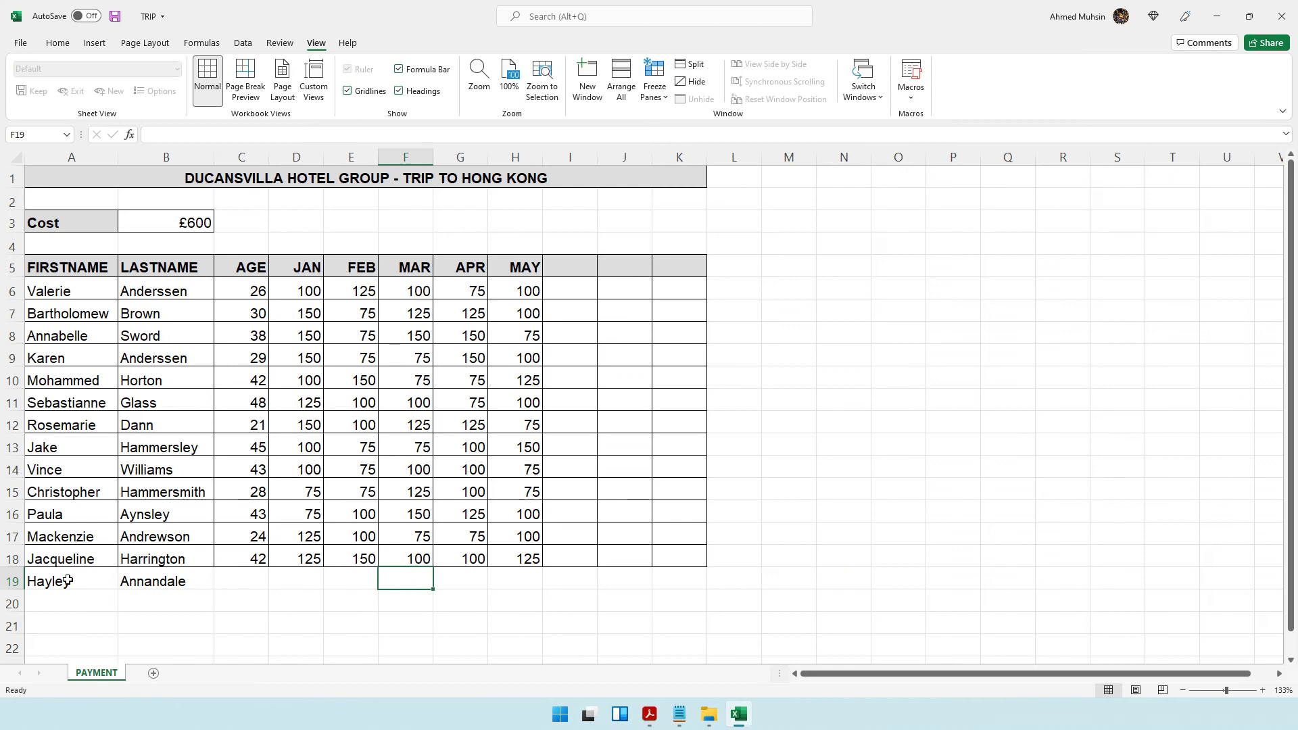
{"action": "type", "text": "150"}
{"action": "key", "text": "Tab"}
{"action": "type", "text": "150"}
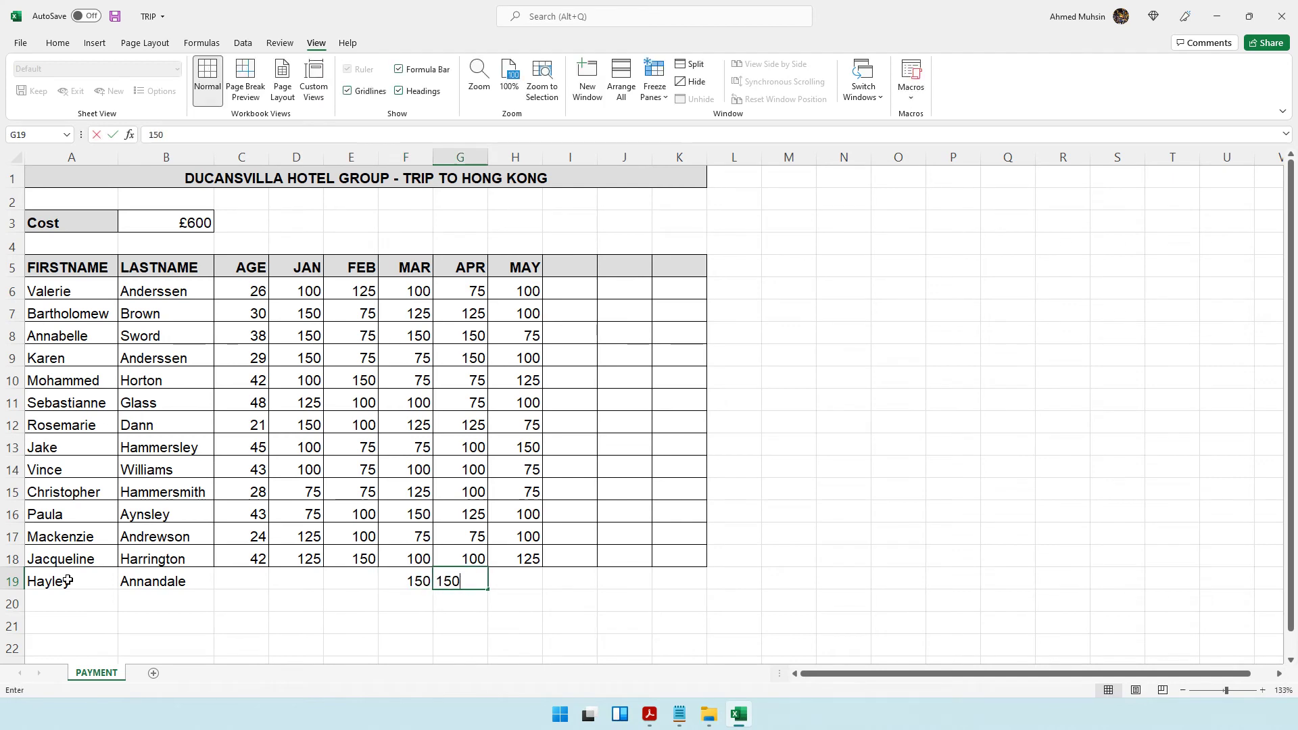
{"action": "key", "text": "Tab"}
{"action": "type", "text": "100"}
{"action": "key", "text": "Tab"}
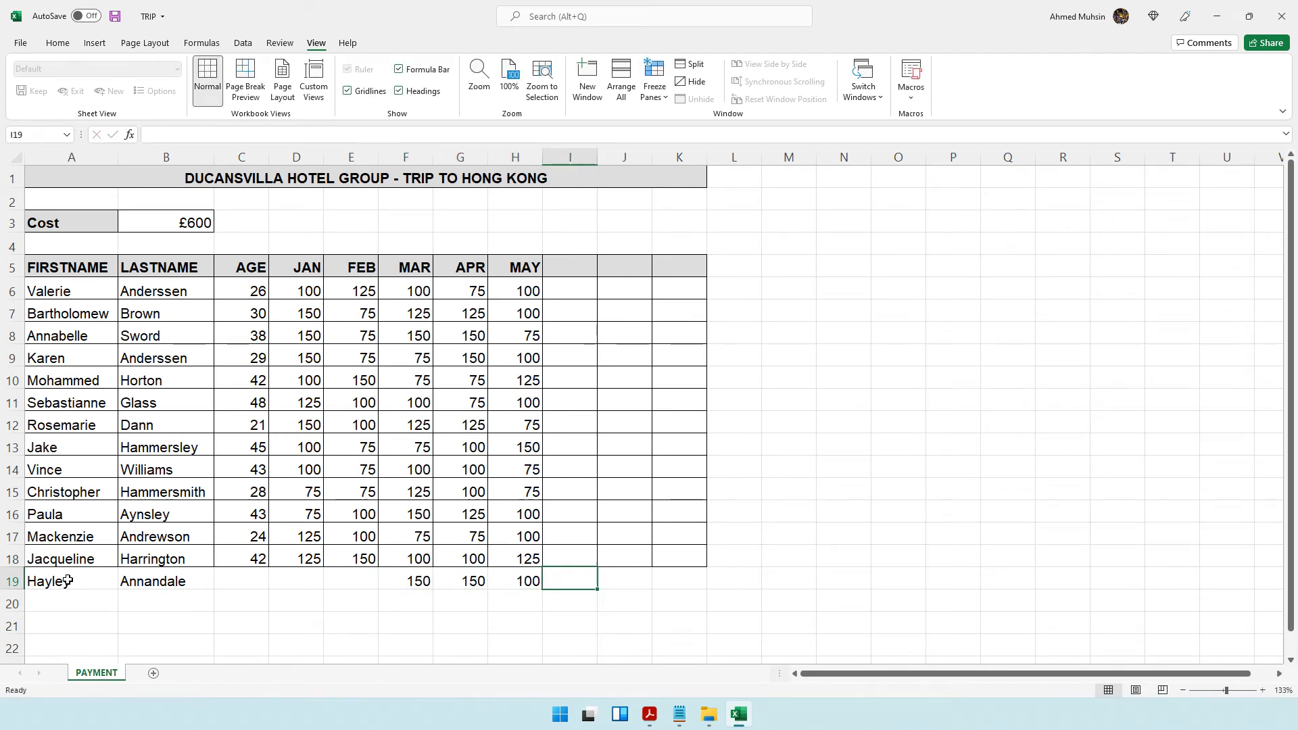
{"action": "key", "text": "alt+Tab"}
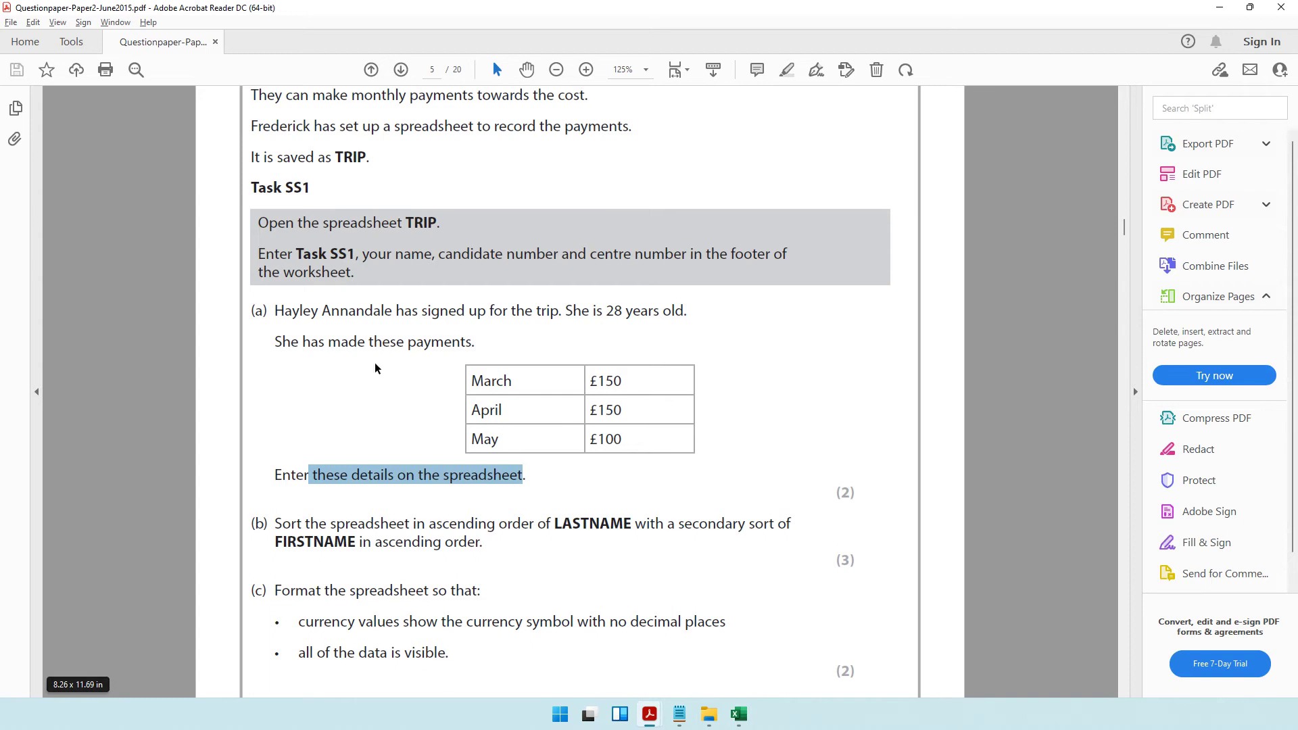
- Check the age in the task text and enter 28 in C19
{"action": "left_click_drag", "start_coordinate": [612, 310], "coordinate": [629, 308]}
{"action": "key", "text": "alt+Tab"}
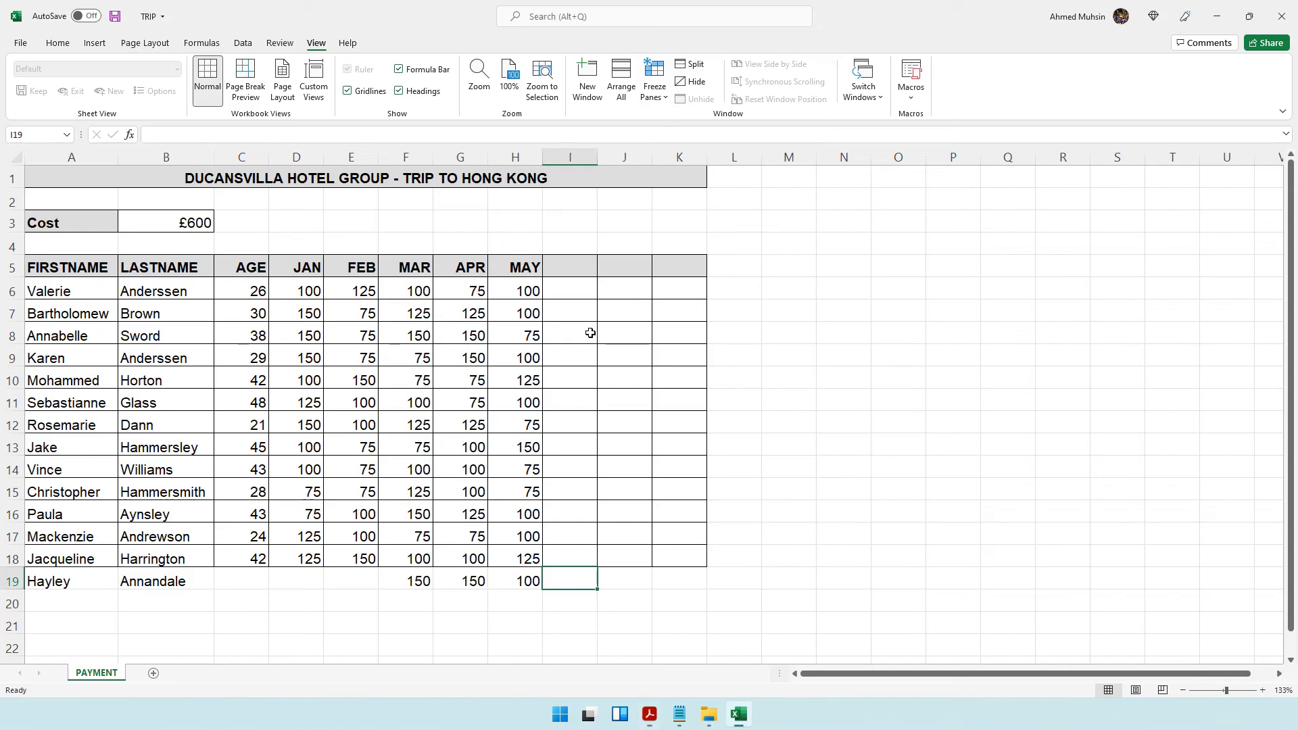
{"action": "left_click", "coordinate": [227, 576]}
{"action": "type", "text": "2"}
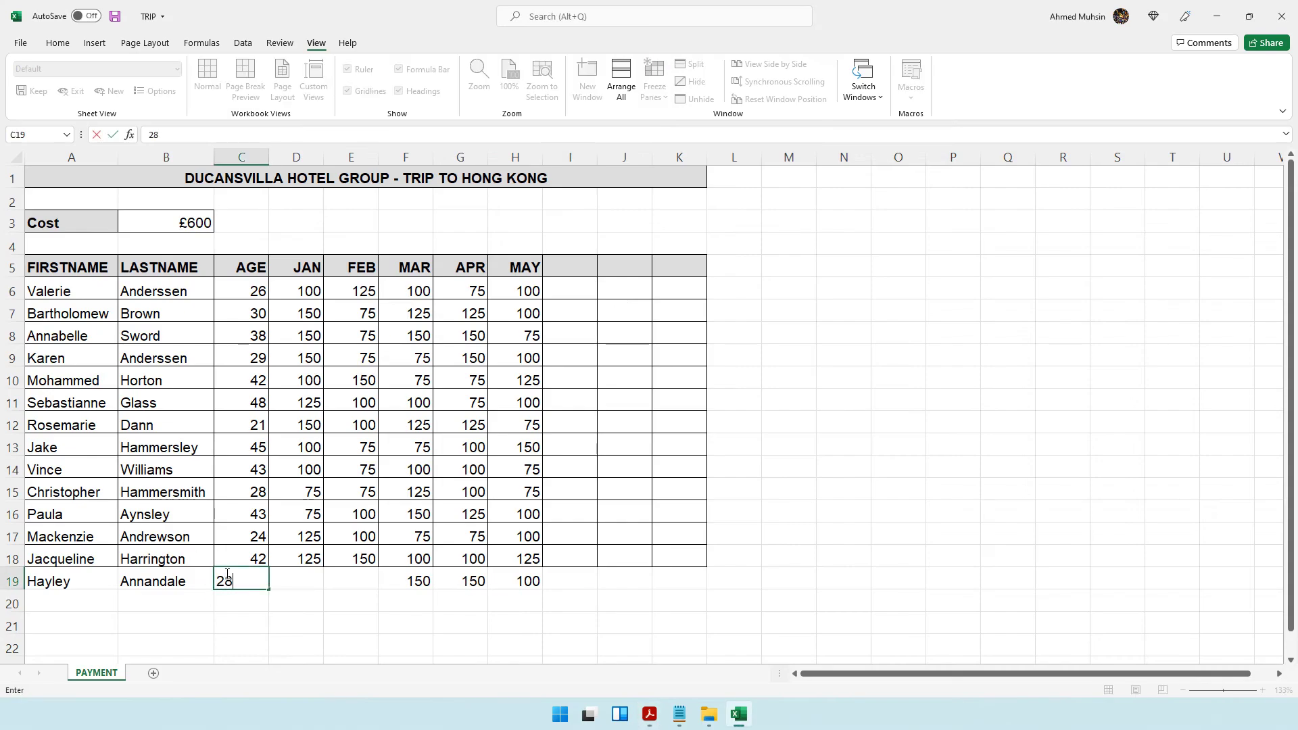
{"action": "type", "text": "8"}
{"action": "left_click", "coordinate": [119, 608]}
- Select A19:K19 and apply All Borders from the Home Borders menu
{"action": "left_click_drag", "start_coordinate": [99, 578], "coordinate": [515, 574]}
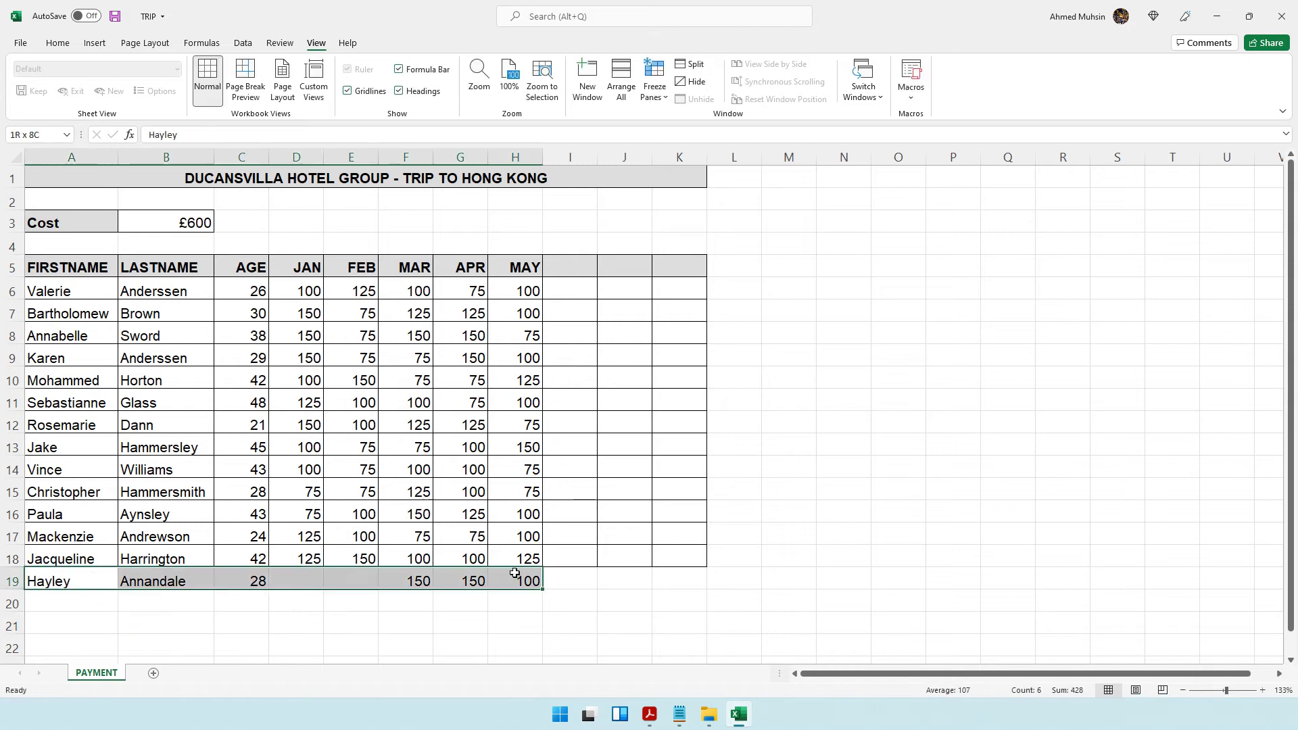
{"action": "left_click", "coordinate": [515, 573]}
{"action": "left_click_drag", "start_coordinate": [41, 585], "coordinate": [674, 586]}
{"action": "left_click", "coordinate": [58, 42]}
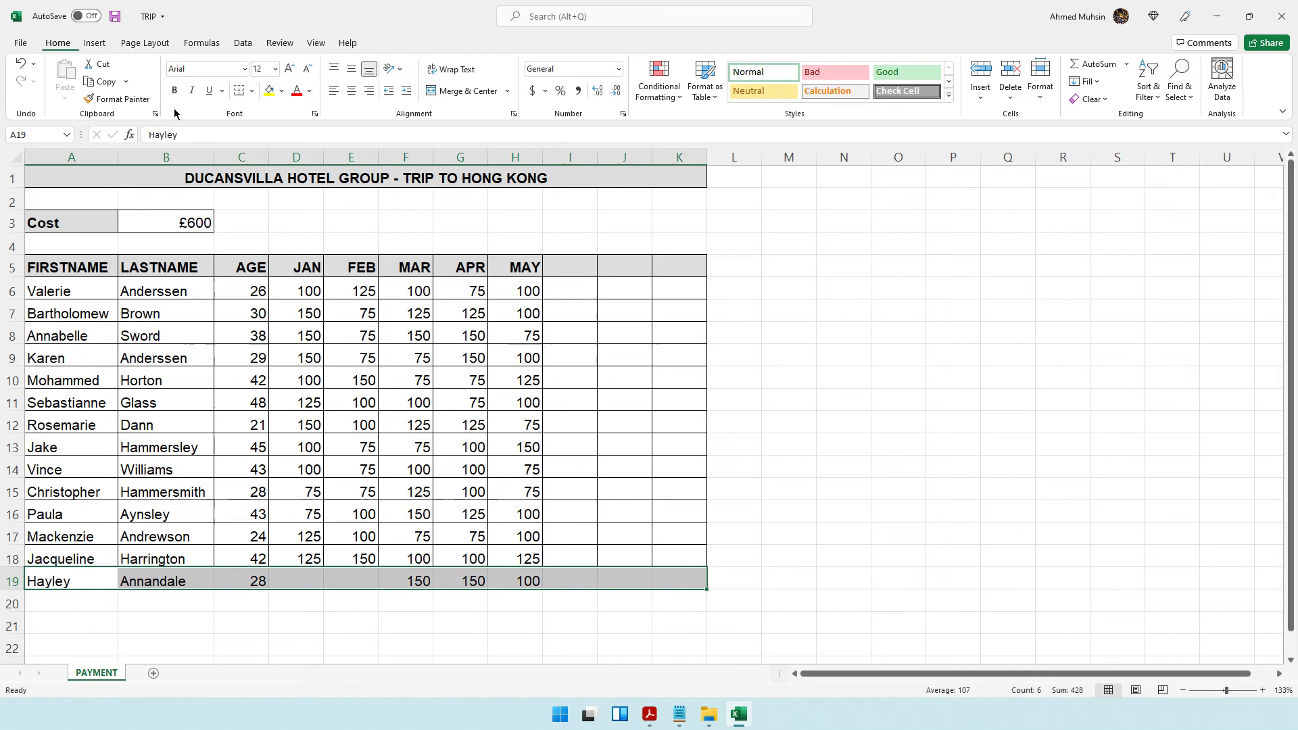
{"action": "left_click", "coordinate": [253, 91]}
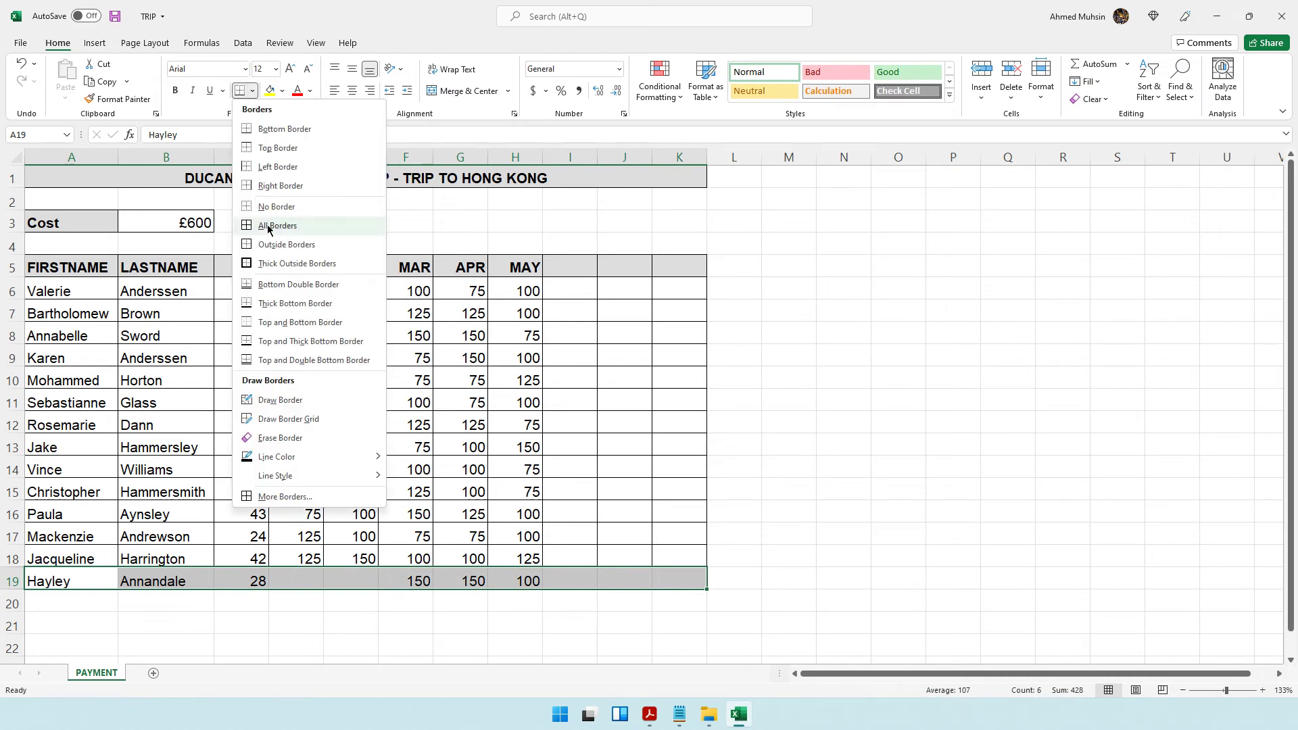
{"action": "left_click", "coordinate": [267, 223]}
- Check the new borders on row 19 and bring the task PDF forward
{"action": "left_click", "coordinate": [382, 620]}
{"action": "left_click", "coordinate": [403, 577]}
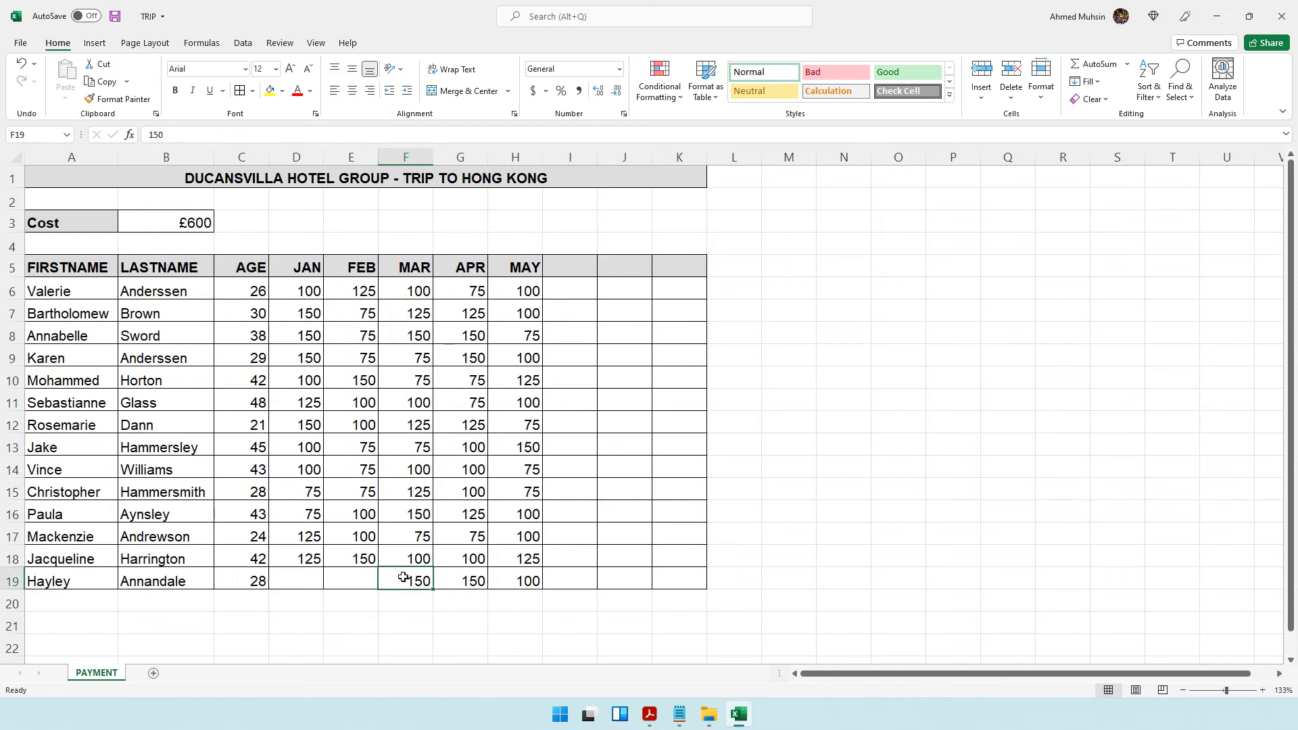
{"action": "left_click", "coordinate": [649, 714]}
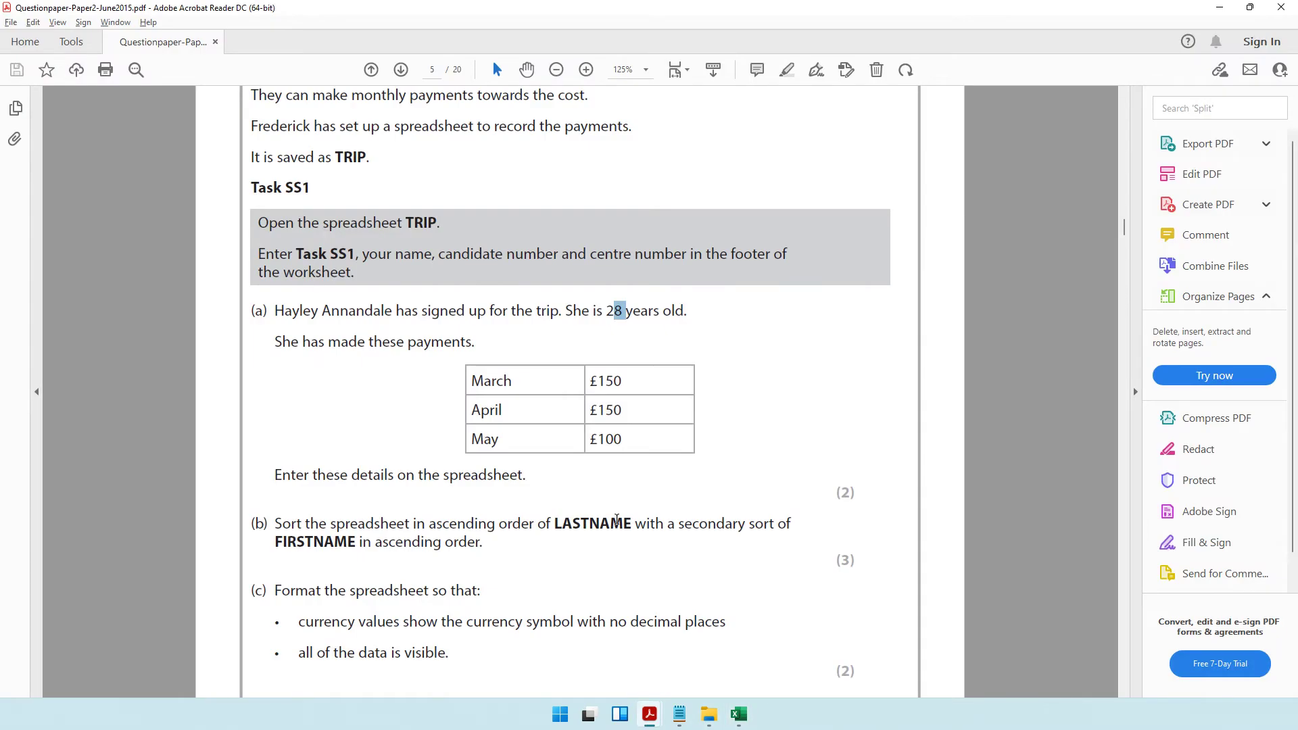
- Highlight part (b)'s LASTNAME, secondary sort and ascending order wording, then minimize the PDF
{"action": "left_click", "coordinate": [318, 431]}
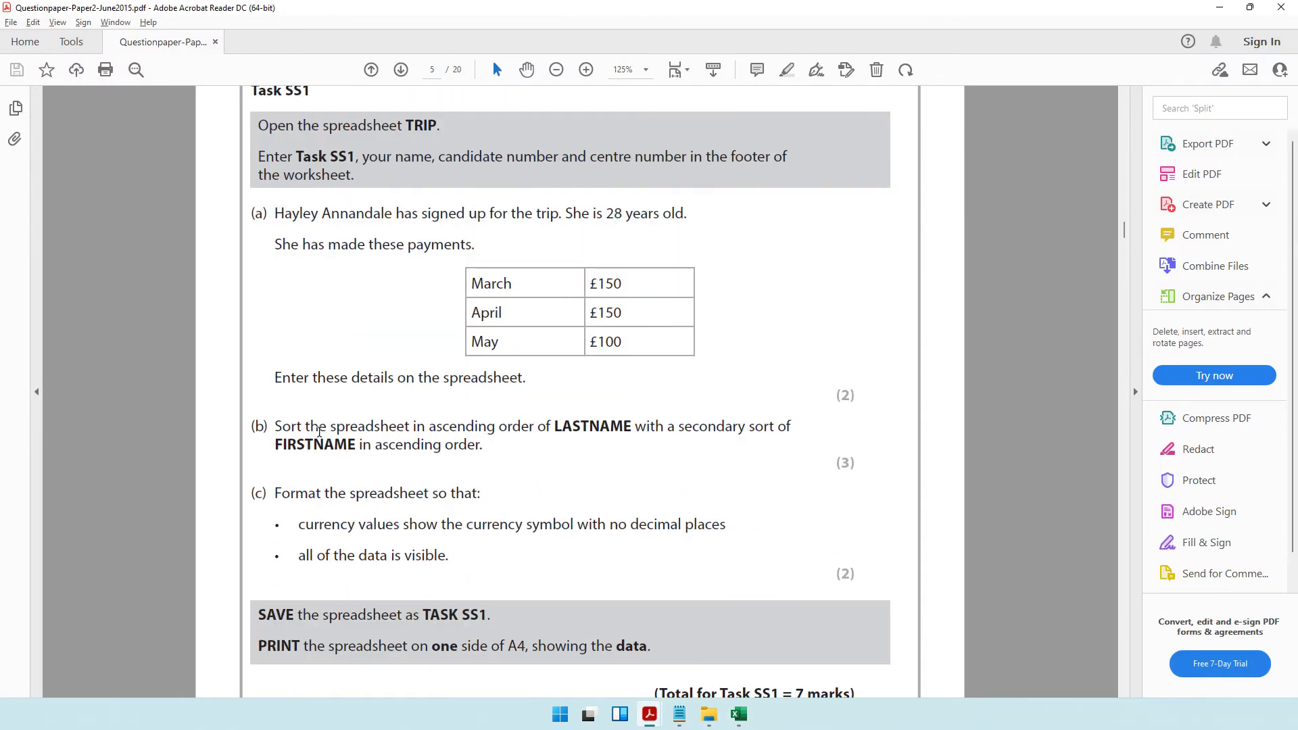
{"action": "left_click_drag", "start_coordinate": [499, 426], "coordinate": [774, 426]}
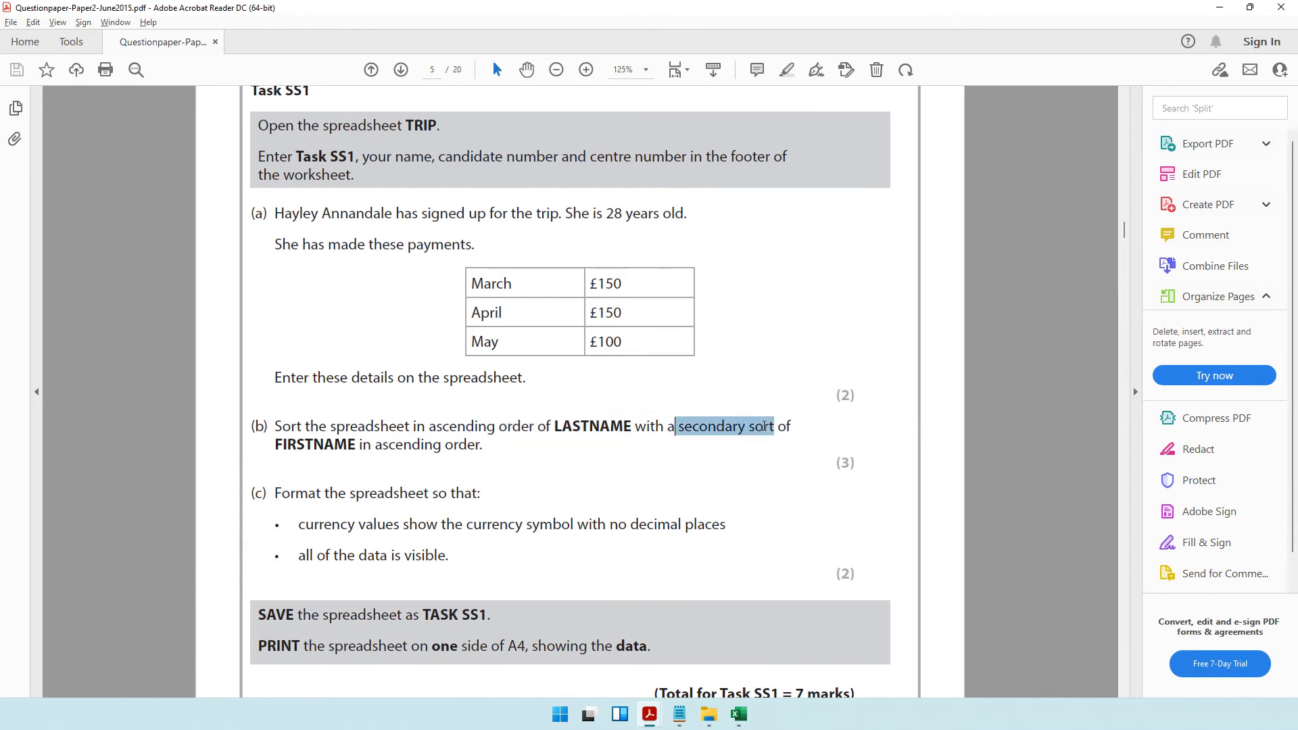
{"action": "left_click_drag", "start_coordinate": [376, 446], "coordinate": [479, 448]}
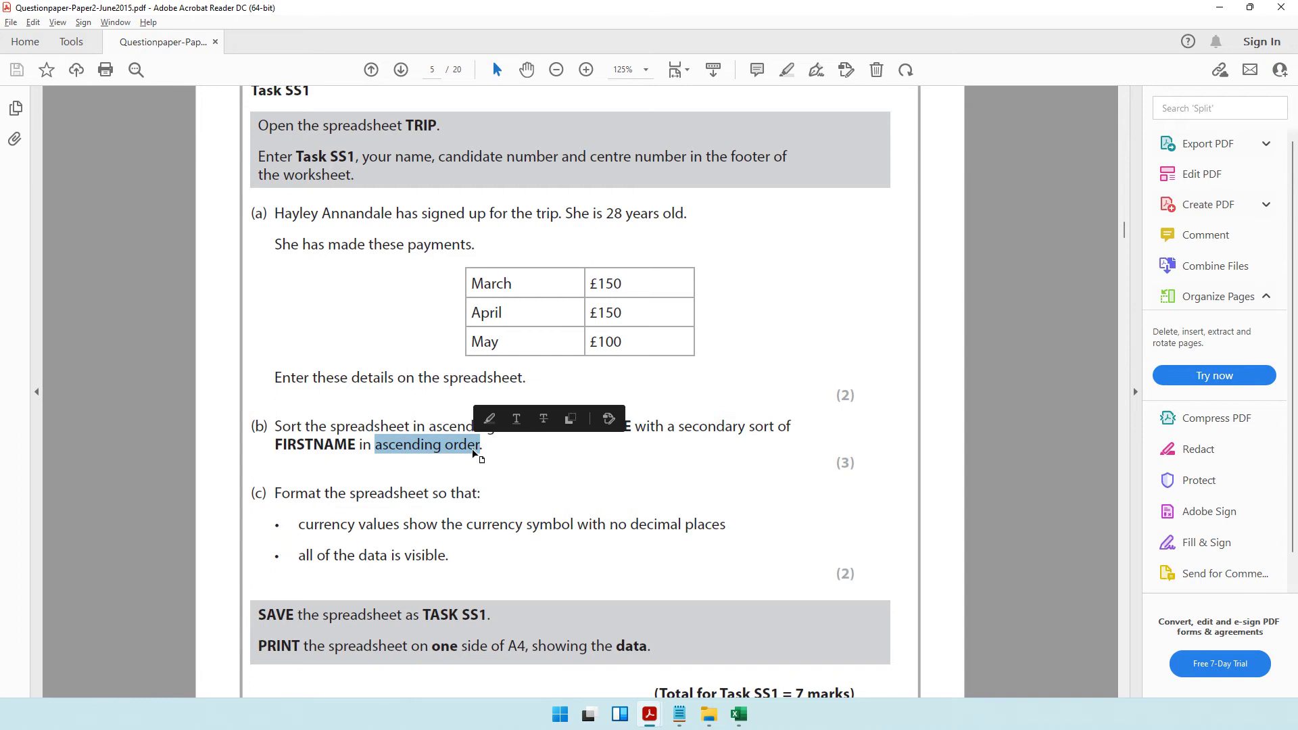
{"action": "left_click", "coordinate": [677, 543]}
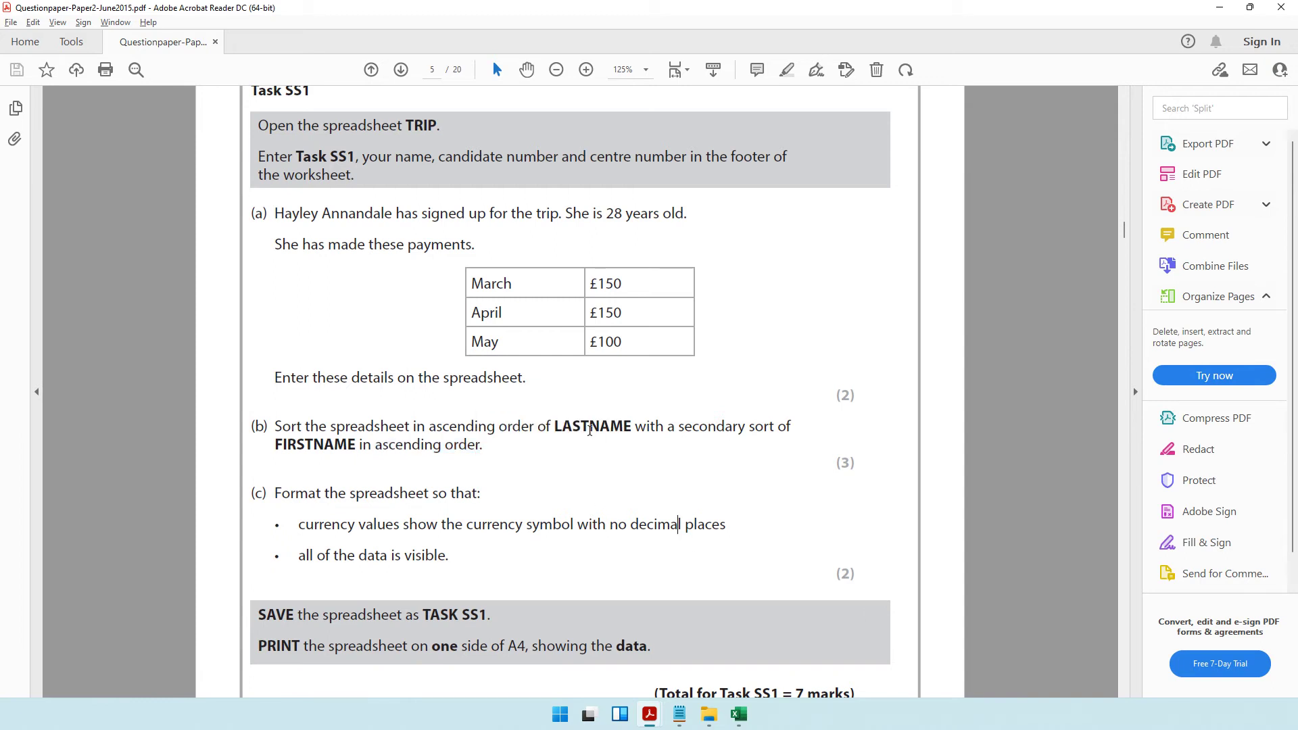
{"action": "left_click_drag", "start_coordinate": [555, 426], "coordinate": [775, 426]}
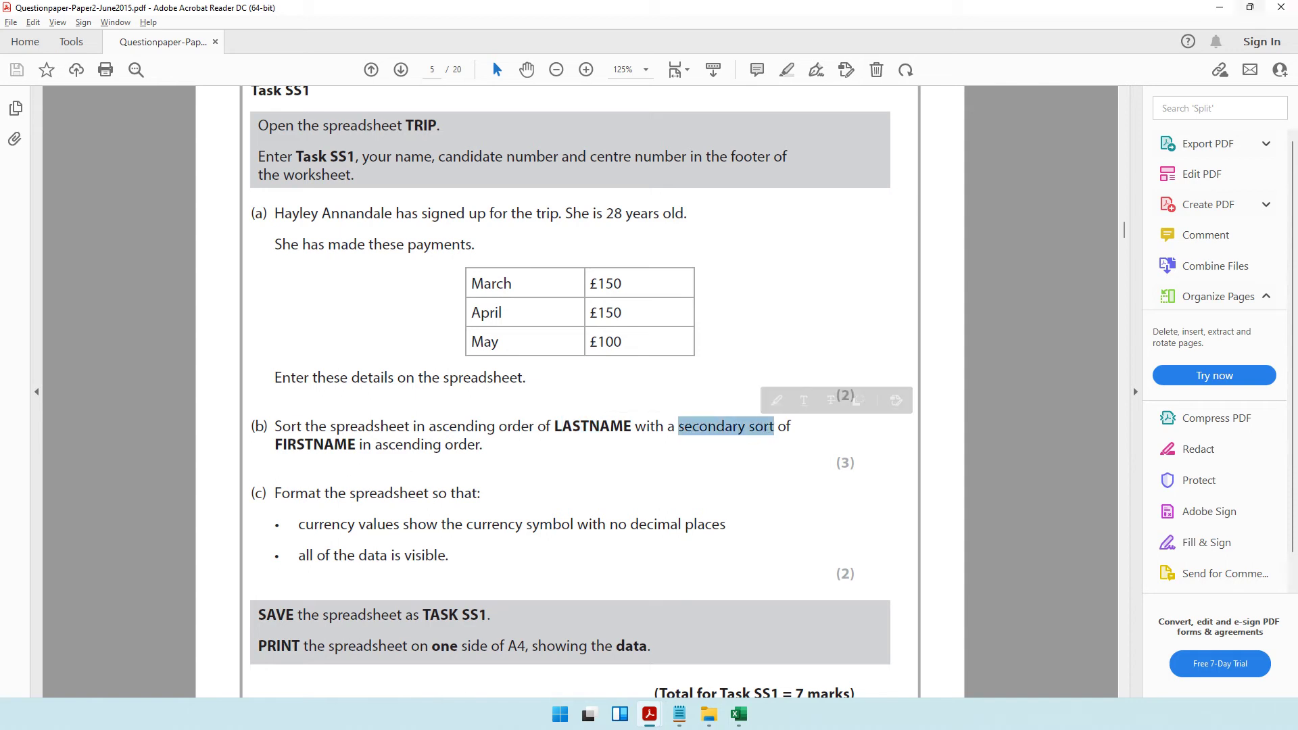
{"action": "left_click", "coordinate": [1220, 9]}
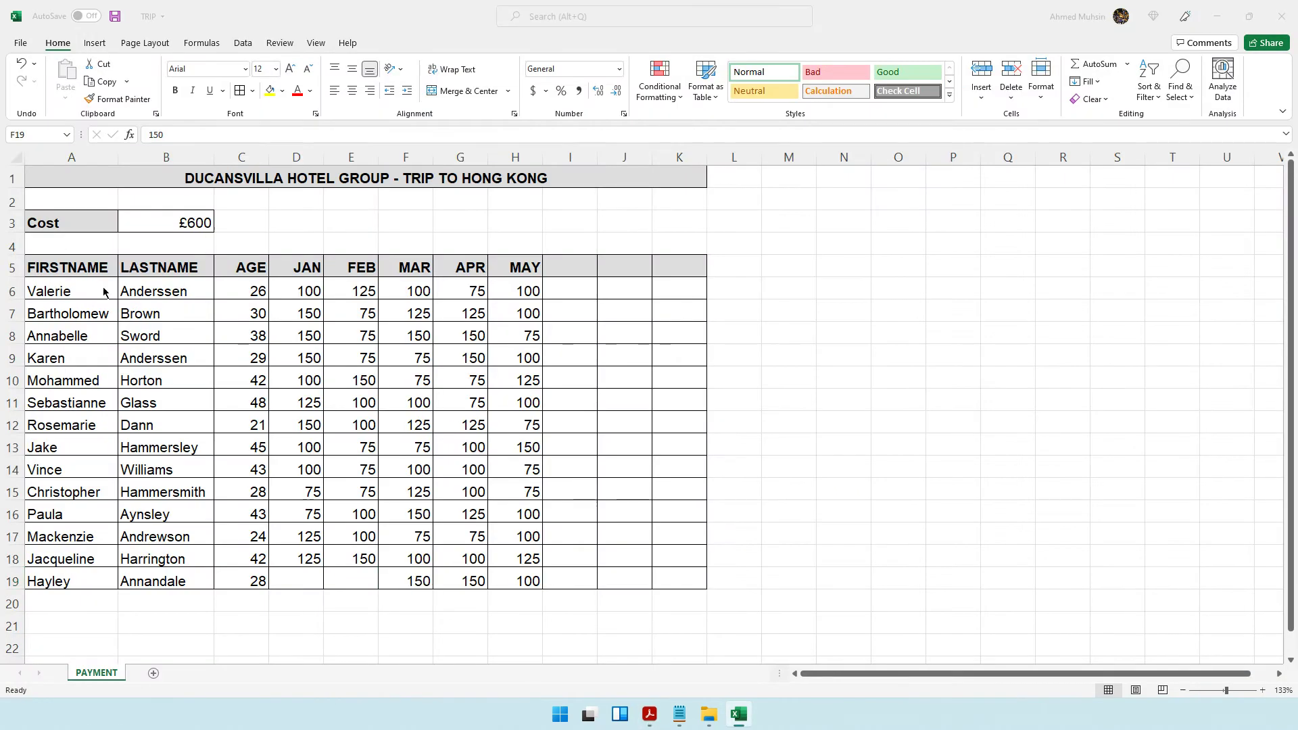
- Select the table A5:K19 and open Custom Sort from Sort & Filter
{"action": "mouse_move", "coordinate": [68, 267]}
{"action": "left_mouse_down"}
{"action": "mouse_move", "coordinate": [450, 387]}
{"action": "mouse_move", "coordinate": [652, 536]}
{"action": "mouse_move", "coordinate": [671, 580]}
{"action": "left_mouse_up"}
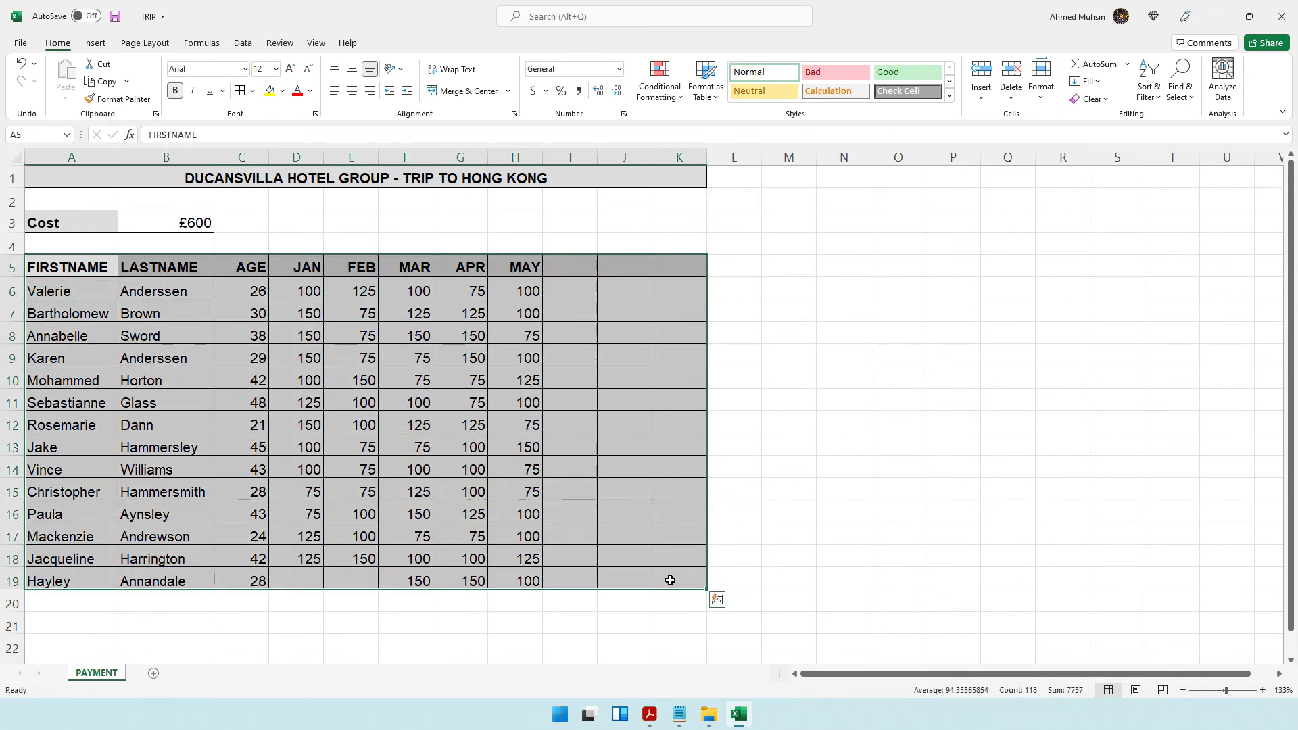
{"action": "left_click", "coordinate": [1142, 100]}
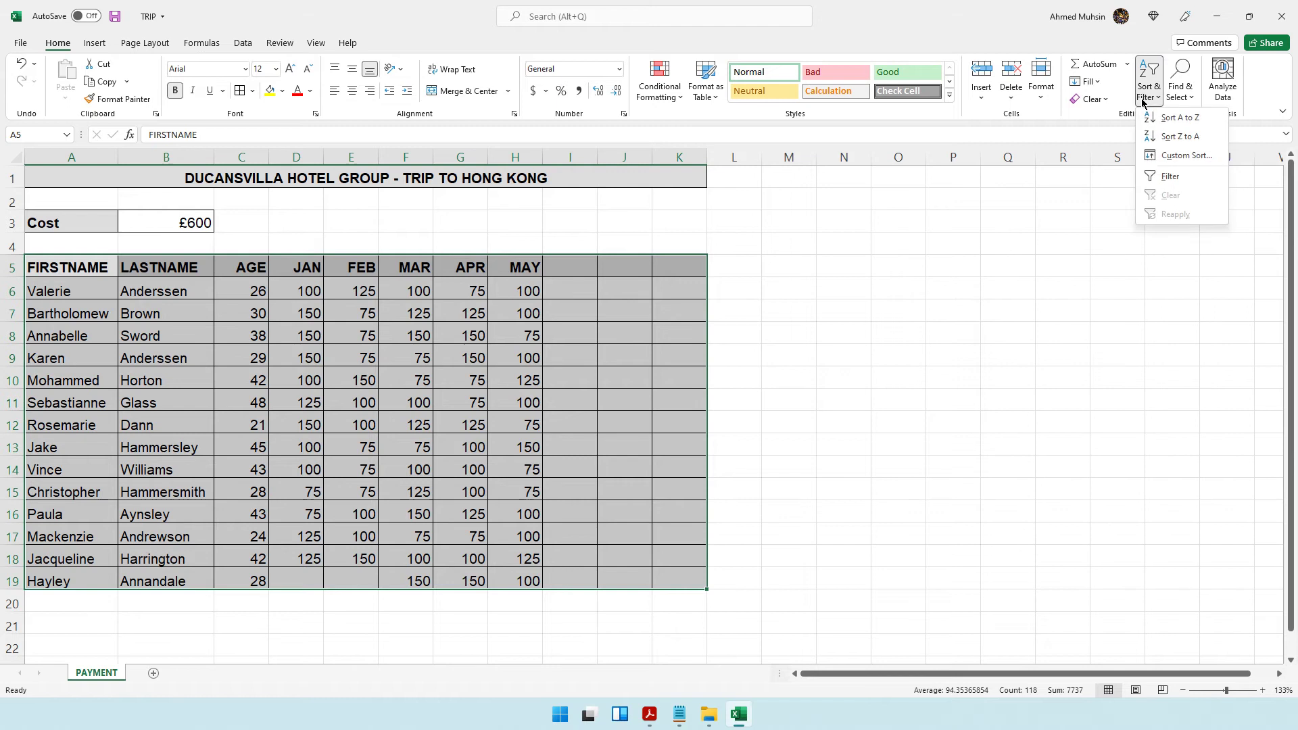
{"action": "left_click", "coordinate": [1162, 160]}
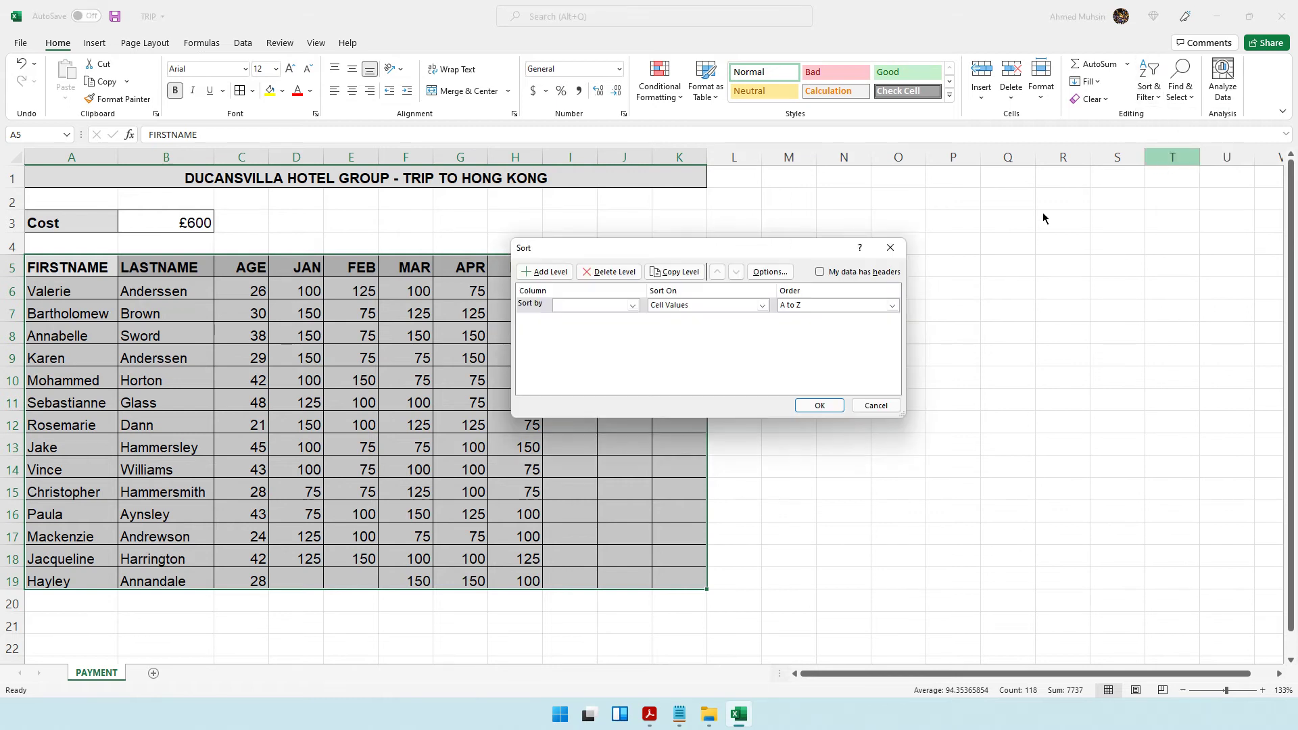
- Tick My data has headers and set the first sort level to LASTNAME
{"action": "left_click", "coordinate": [841, 278]}
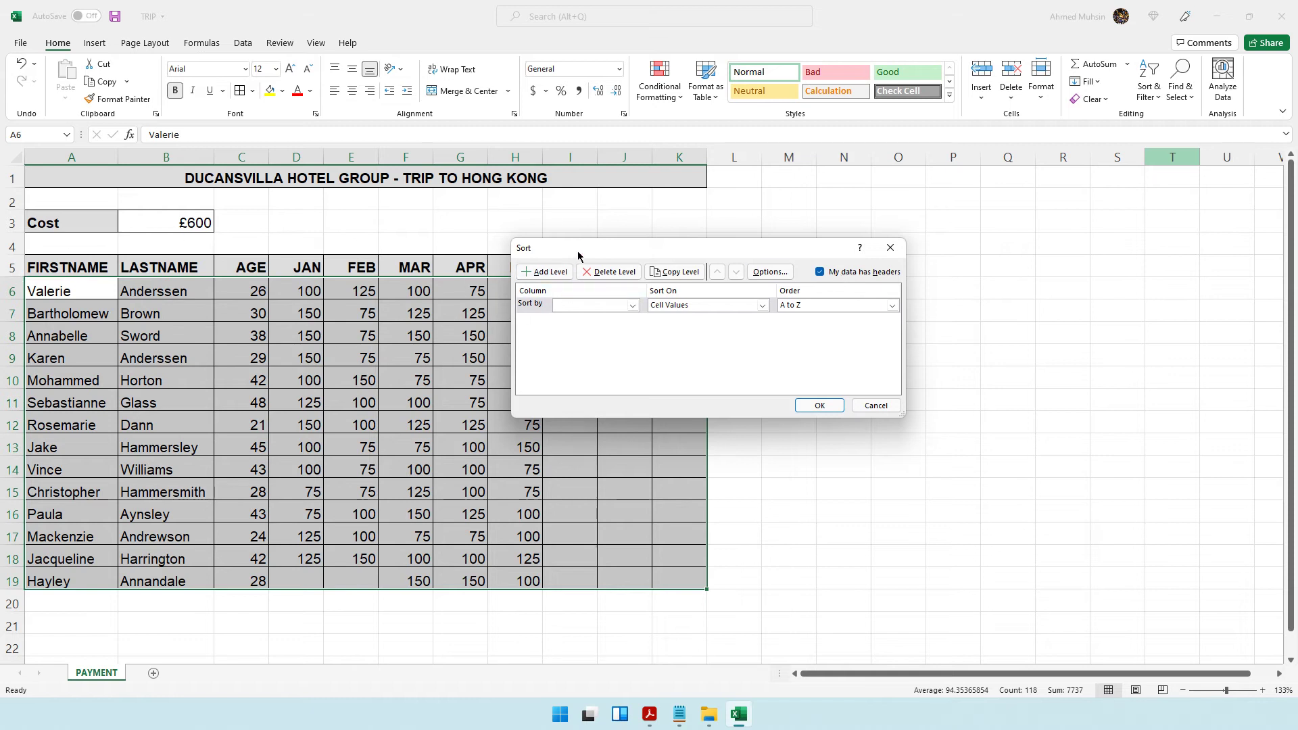
{"action": "left_click_drag", "start_coordinate": [578, 255], "coordinate": [719, 226]}
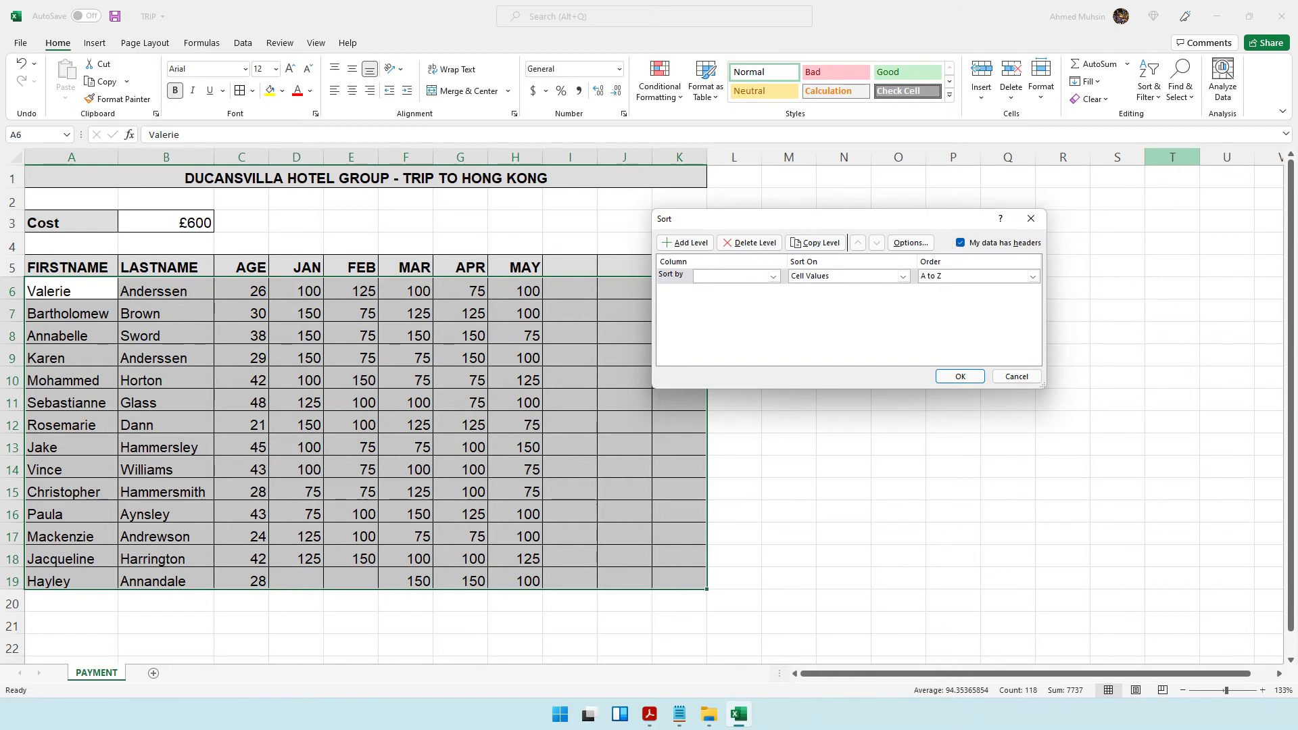
{"action": "left_click", "coordinate": [650, 715]}
{"action": "left_click_drag", "start_coordinate": [554, 426], "coordinate": [600, 427]}
{"action": "left_click", "coordinate": [1208, 8]}
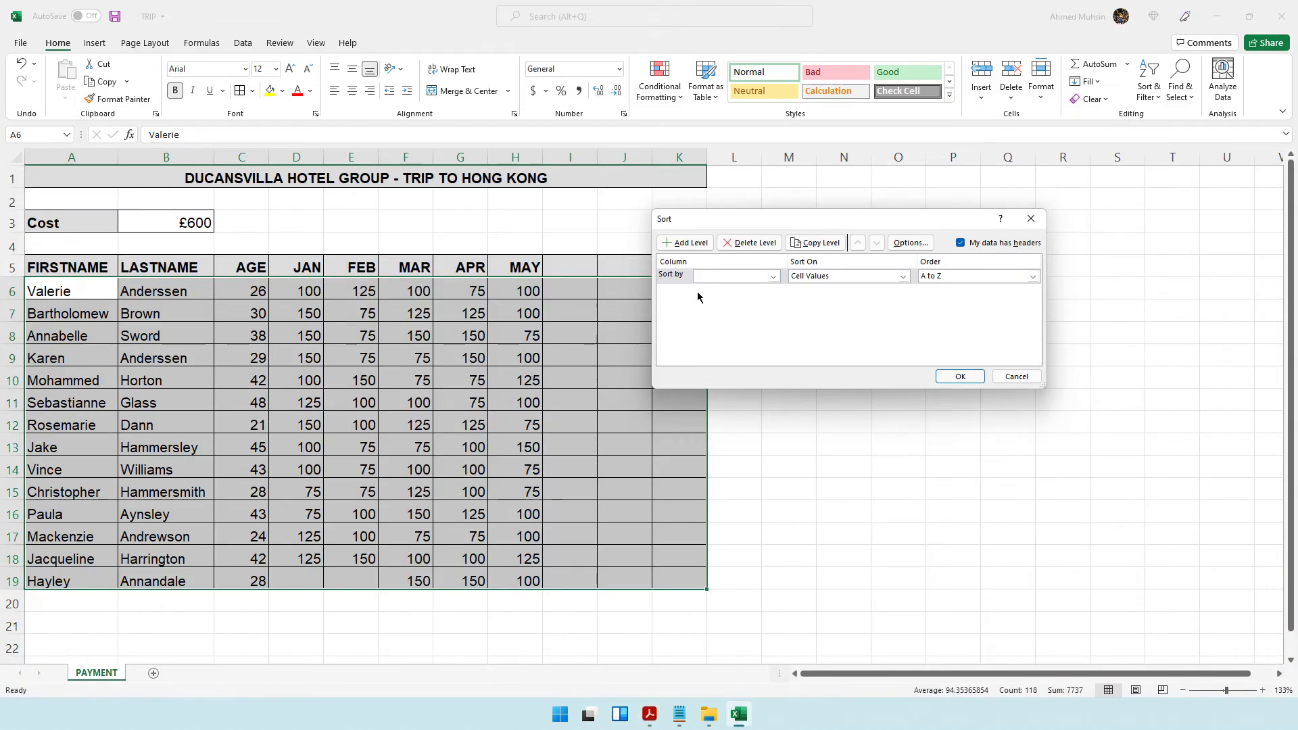
{"action": "left_click", "coordinate": [773, 276]}
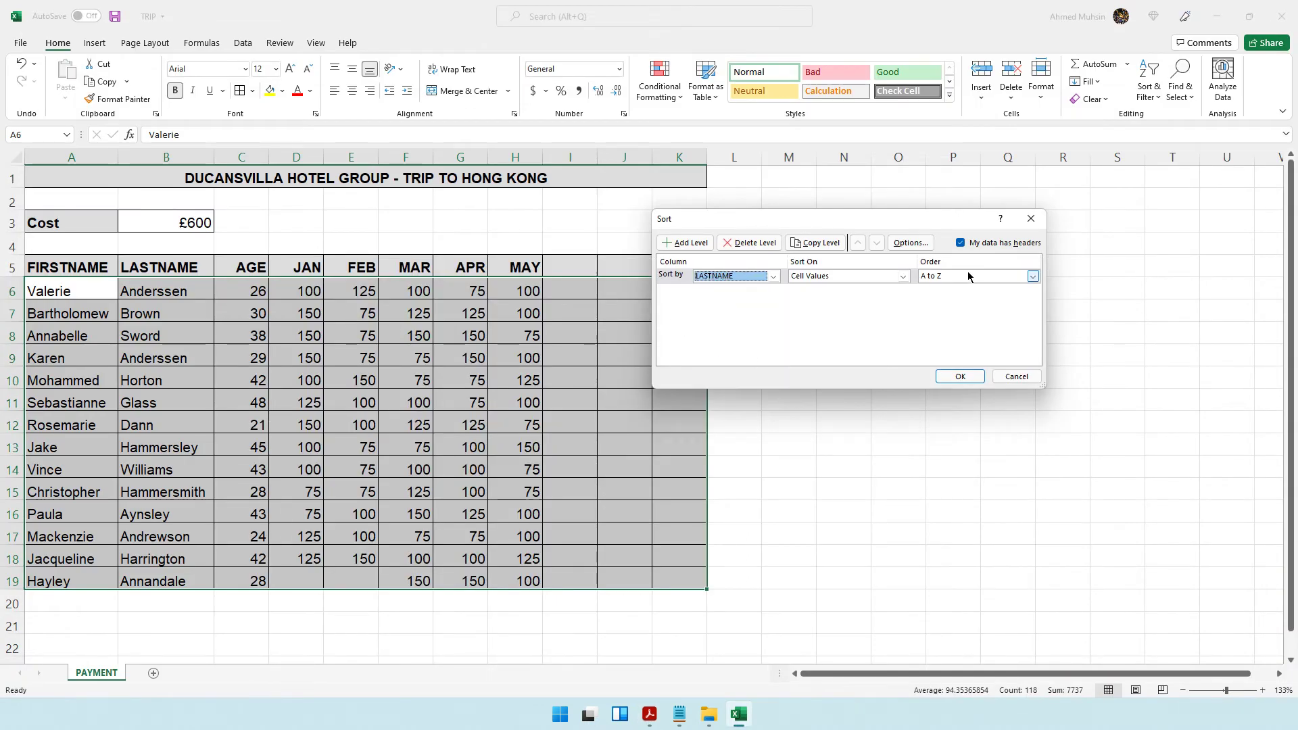
- Add a second level sorting by FIRSTNAME ascending and confirm the sort with OK
{"action": "left_click", "coordinate": [650, 714]}
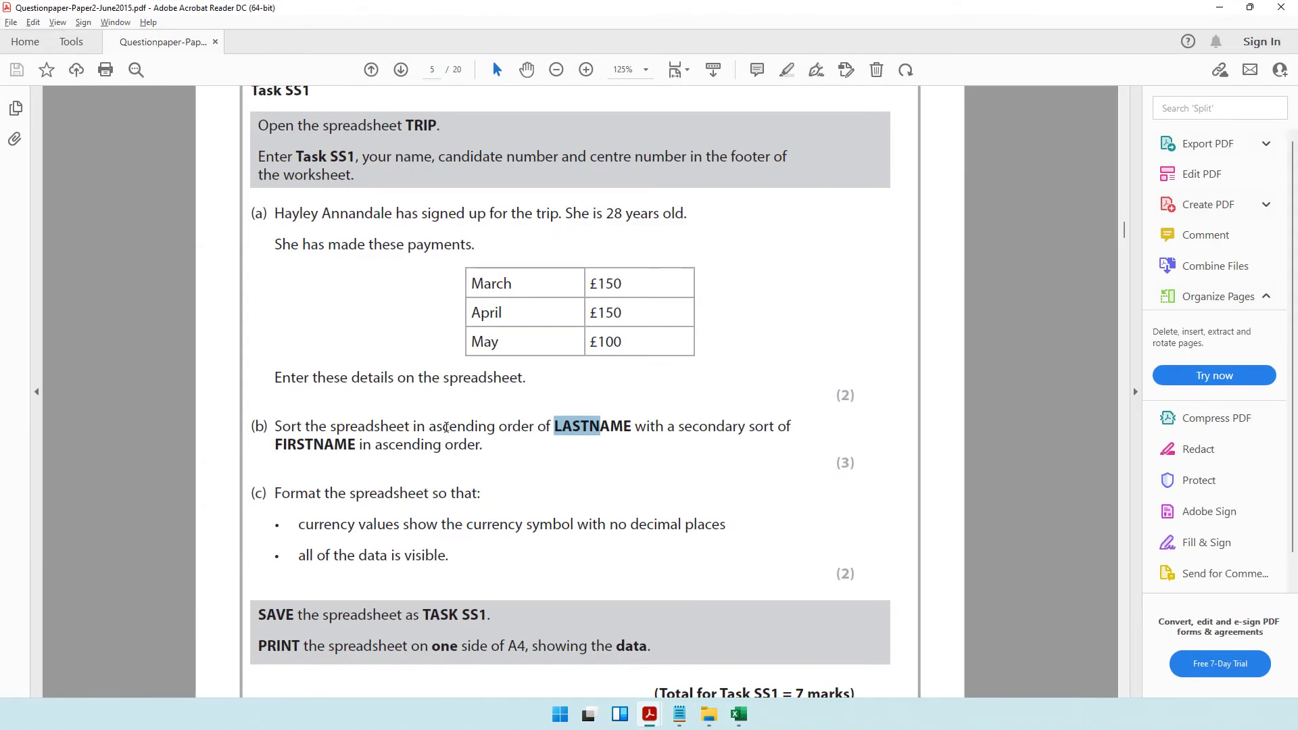
{"action": "left_click_drag", "start_coordinate": [445, 431], "coordinate": [503, 438]}
{"action": "key", "text": "alt+Tab"}
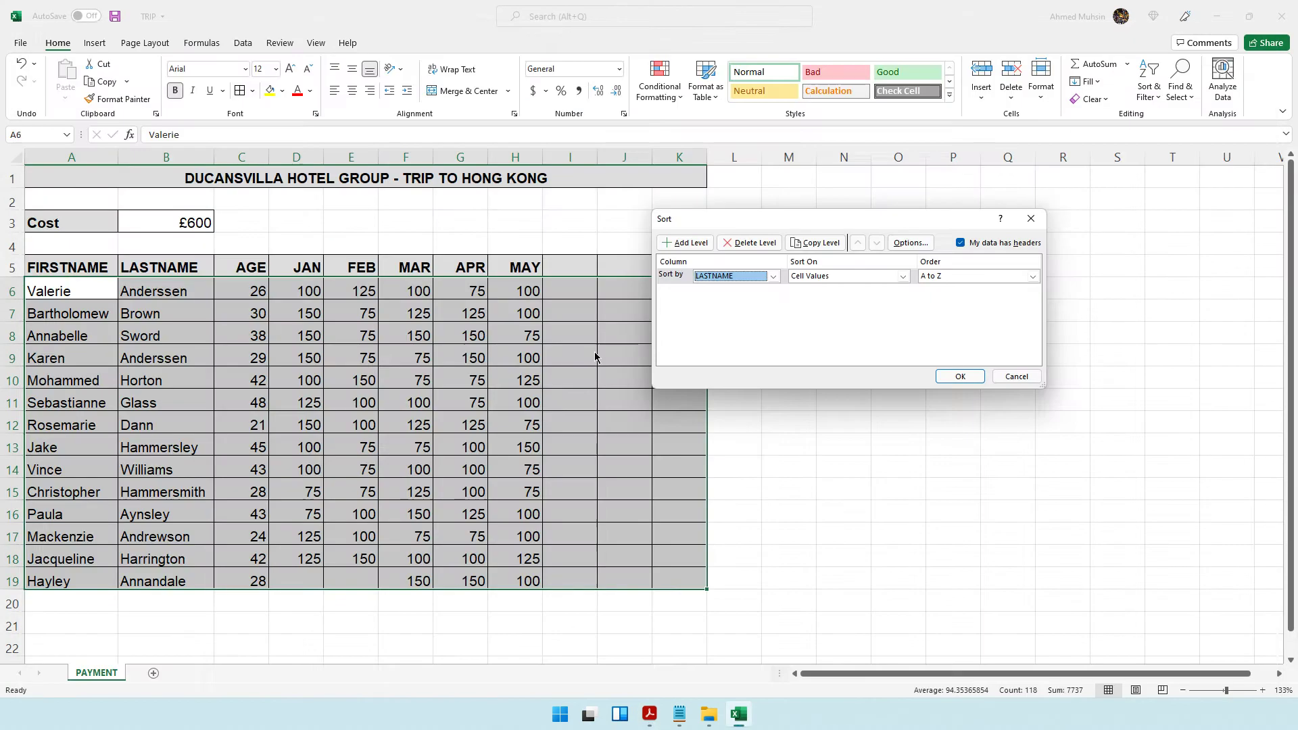
{"action": "left_click", "coordinate": [690, 250]}
{"action": "left_click", "coordinate": [697, 291]}
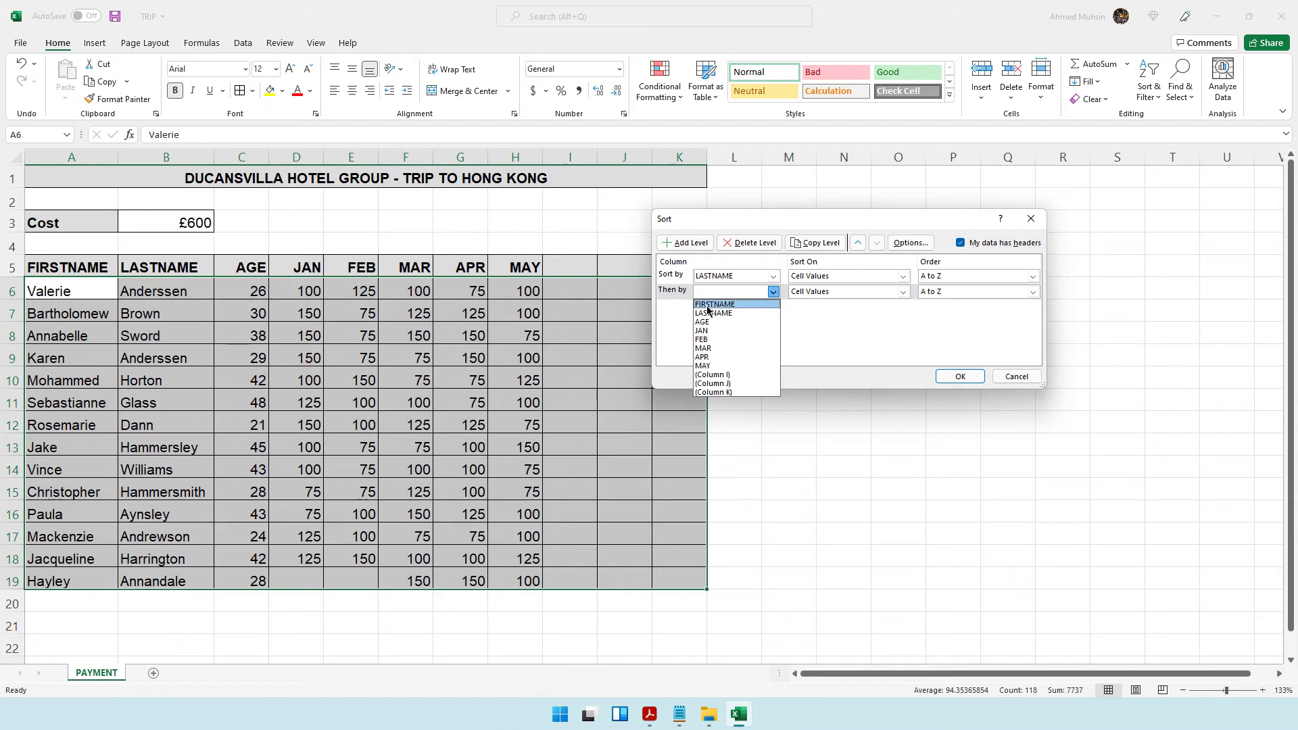
{"action": "left_click", "coordinate": [704, 316]}
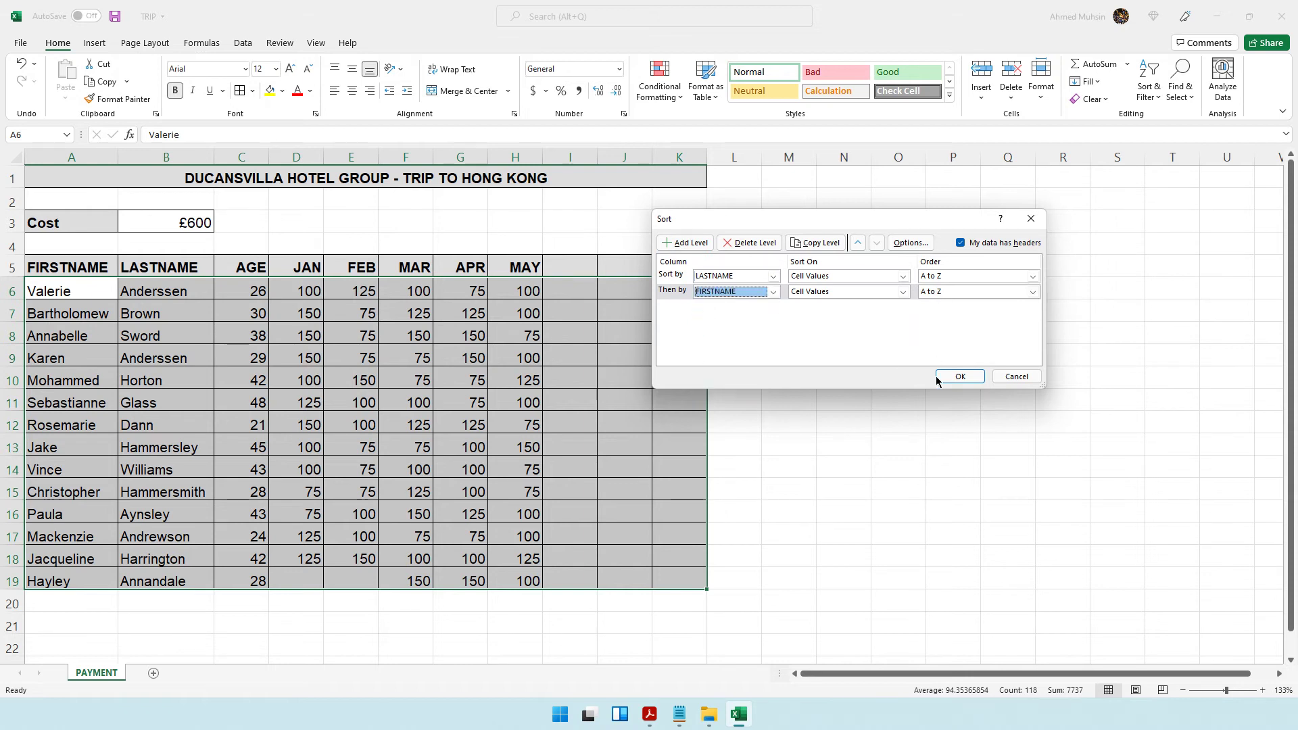
{"action": "left_click", "coordinate": [960, 376]}
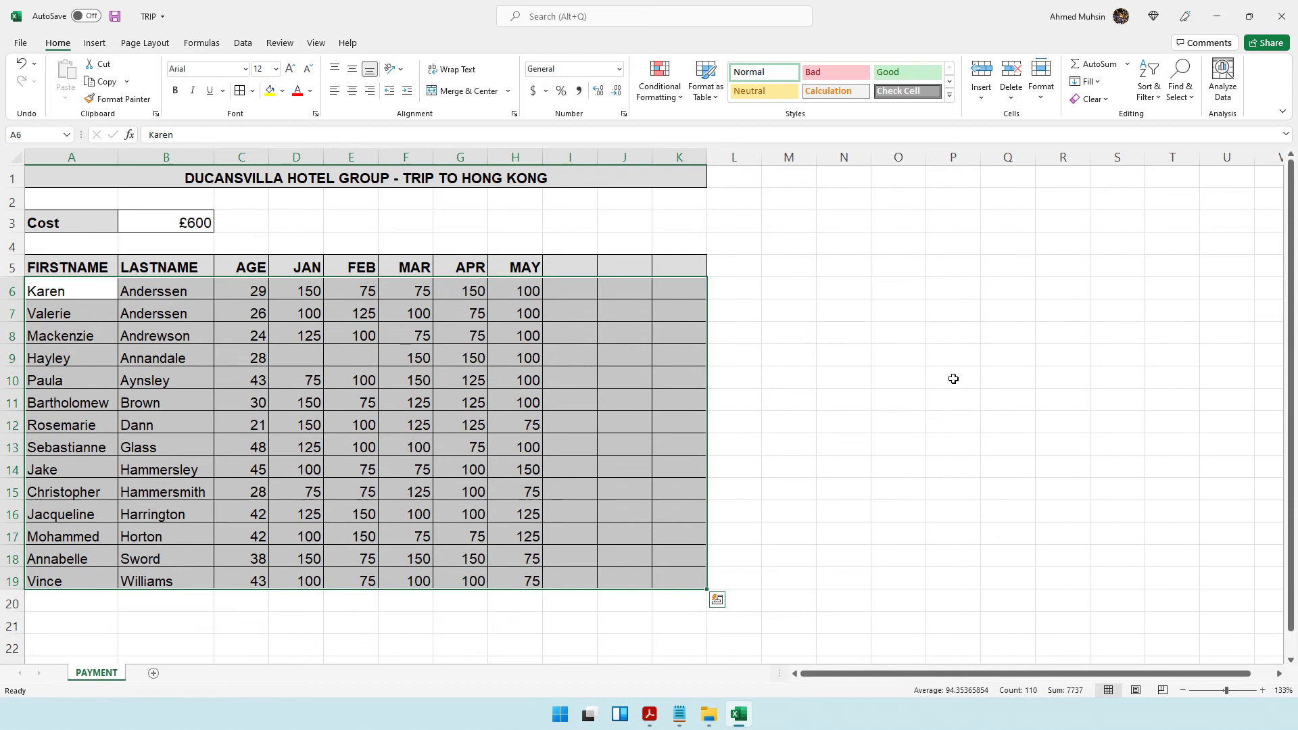
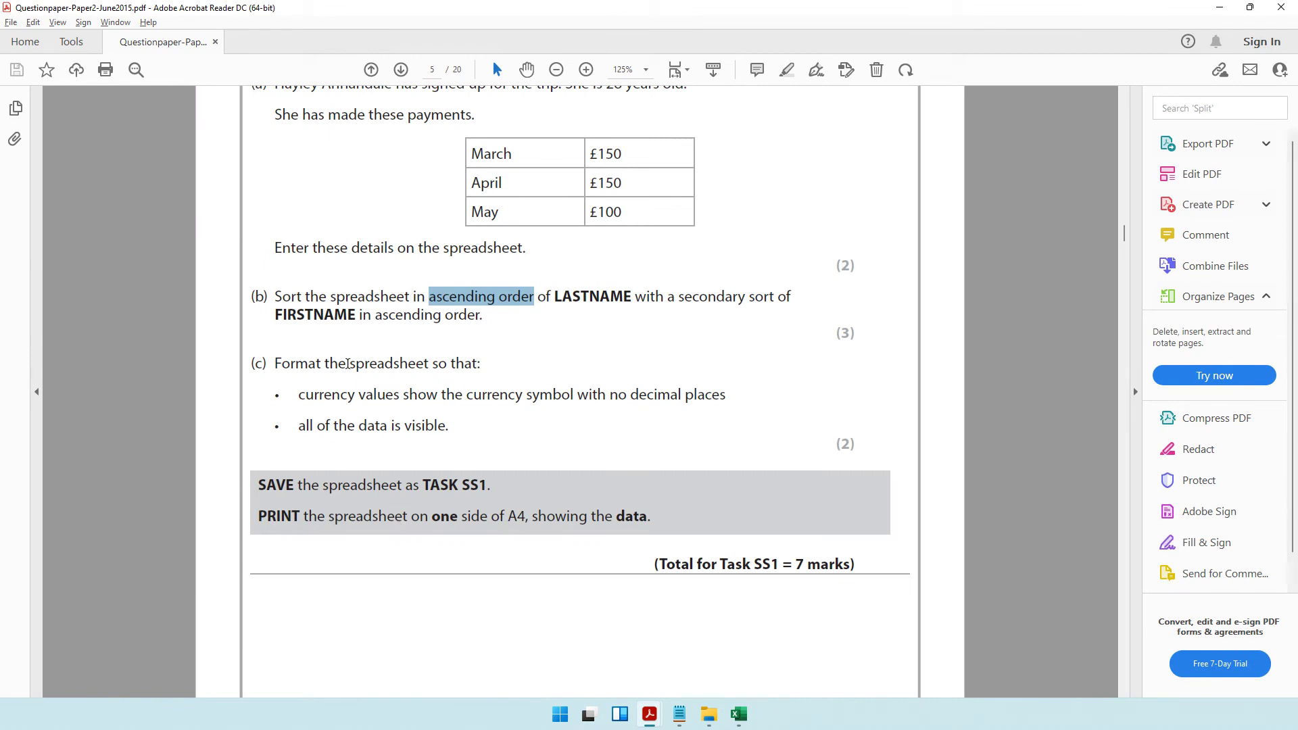
- Highlight the 'currency symbol with no decimal places' requirement in the question paper, then switch to the TRIP workbook
{"action": "left_click_drag", "start_coordinate": [328, 395], "coordinate": [706, 403]}
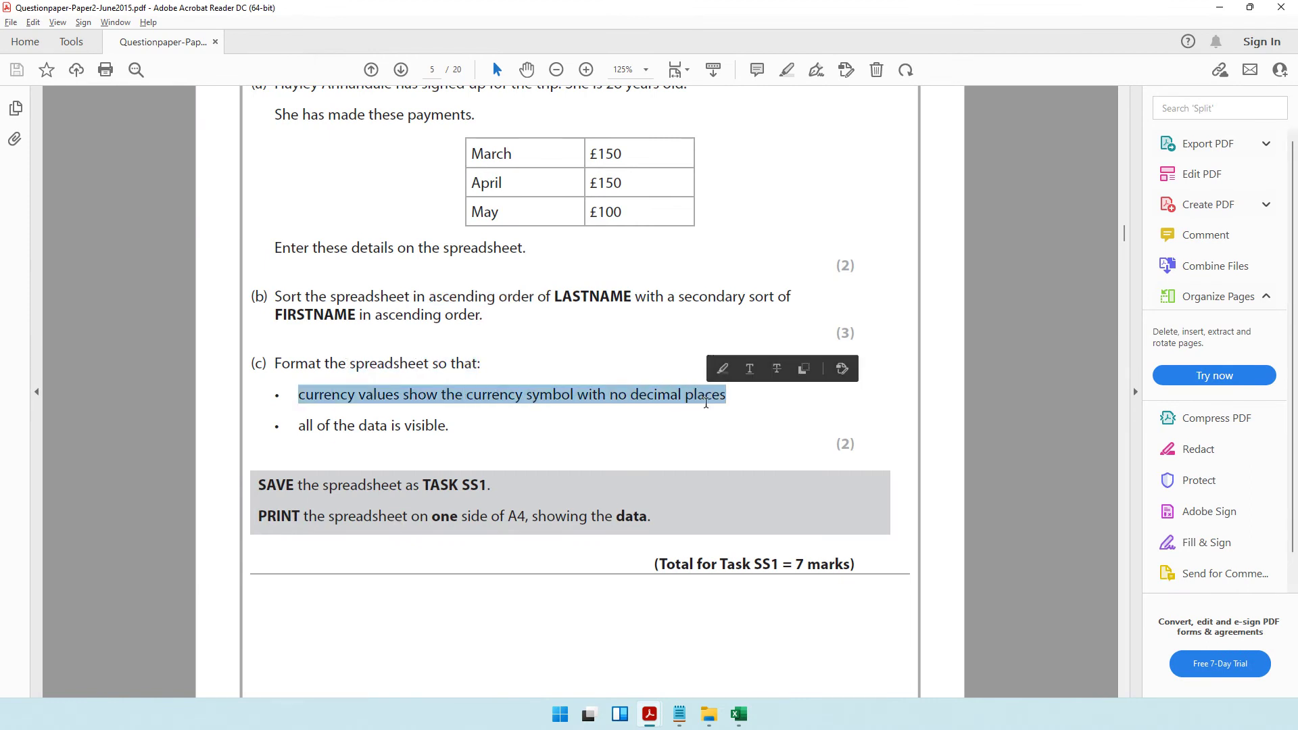
{"action": "key", "text": "alt+Tab"}
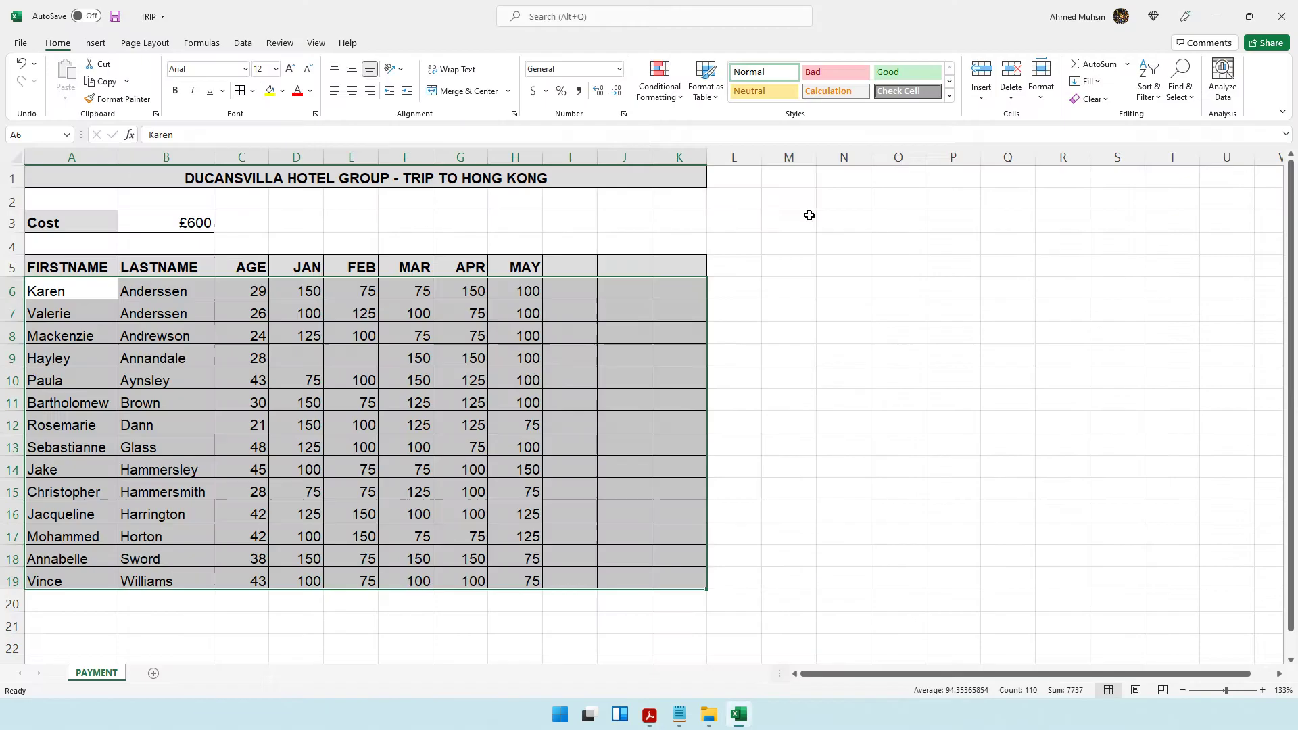
- Format D6:H19 as Currency with the £ English (United Kingdom) symbol and 0 decimal places
{"action": "left_click", "coordinate": [259, 293]}
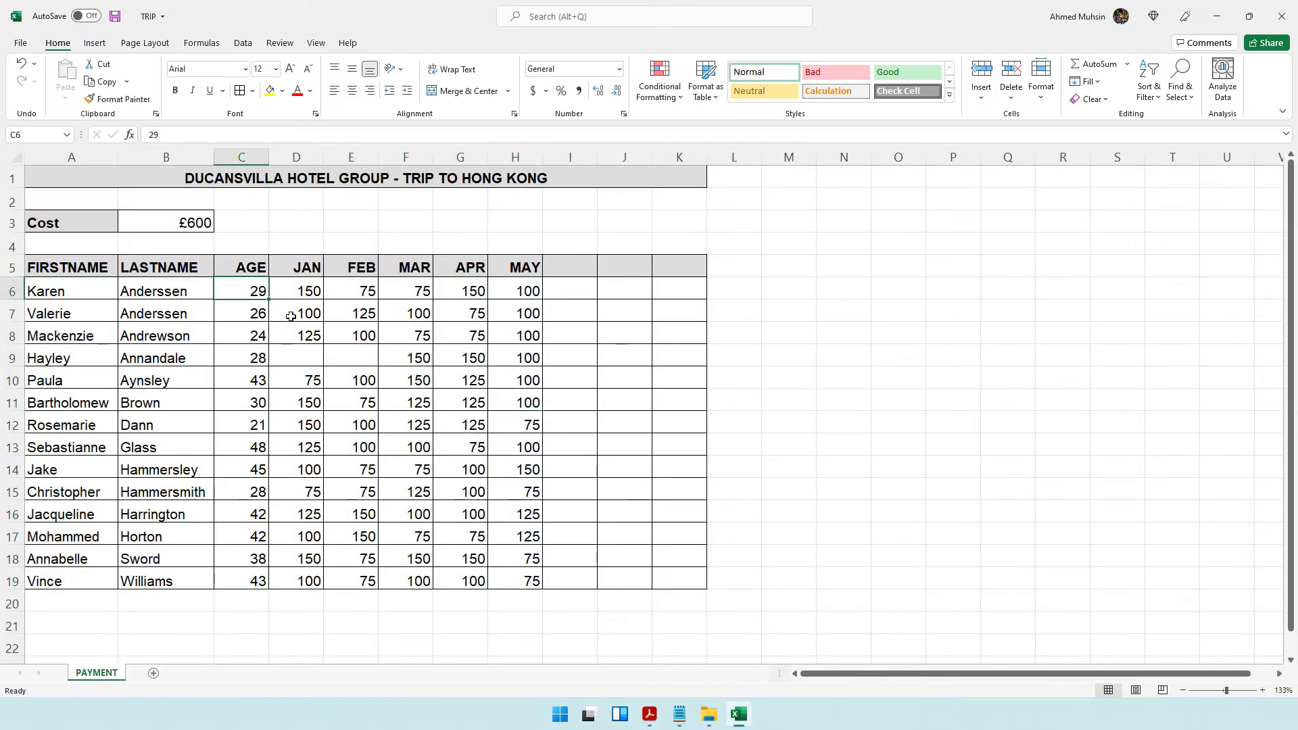
{"action": "left_click_drag", "start_coordinate": [312, 287], "coordinate": [526, 588]}
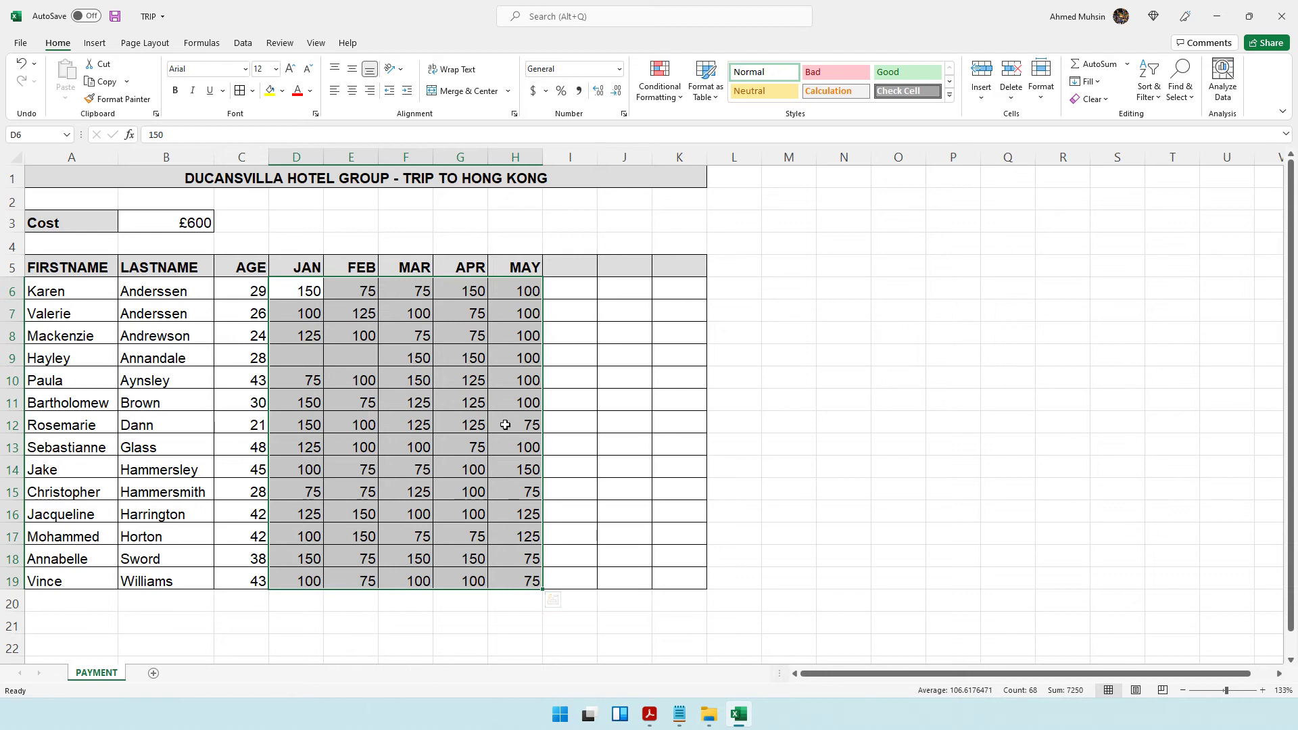
{"action": "right_click", "coordinate": [460, 420]}
{"action": "left_click", "coordinate": [529, 360]}
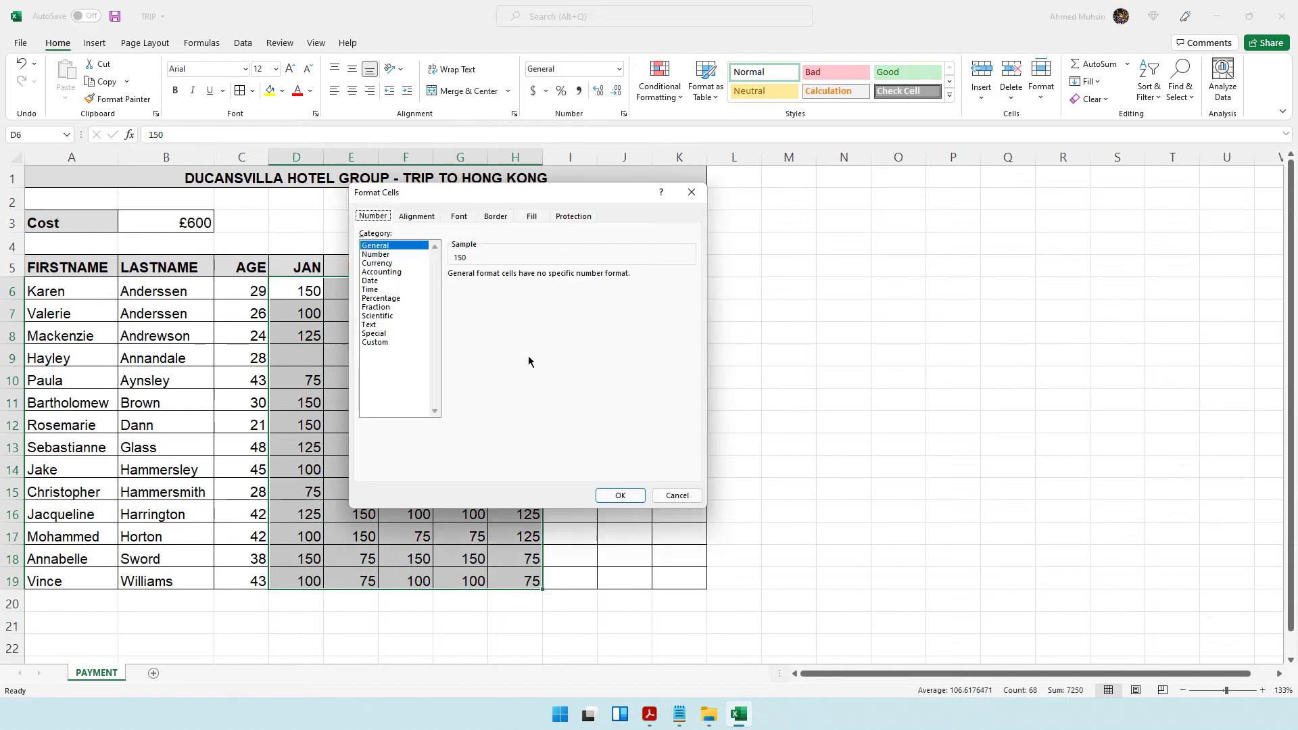
{"action": "left_click_drag", "start_coordinate": [561, 200], "coordinate": [775, 215]}
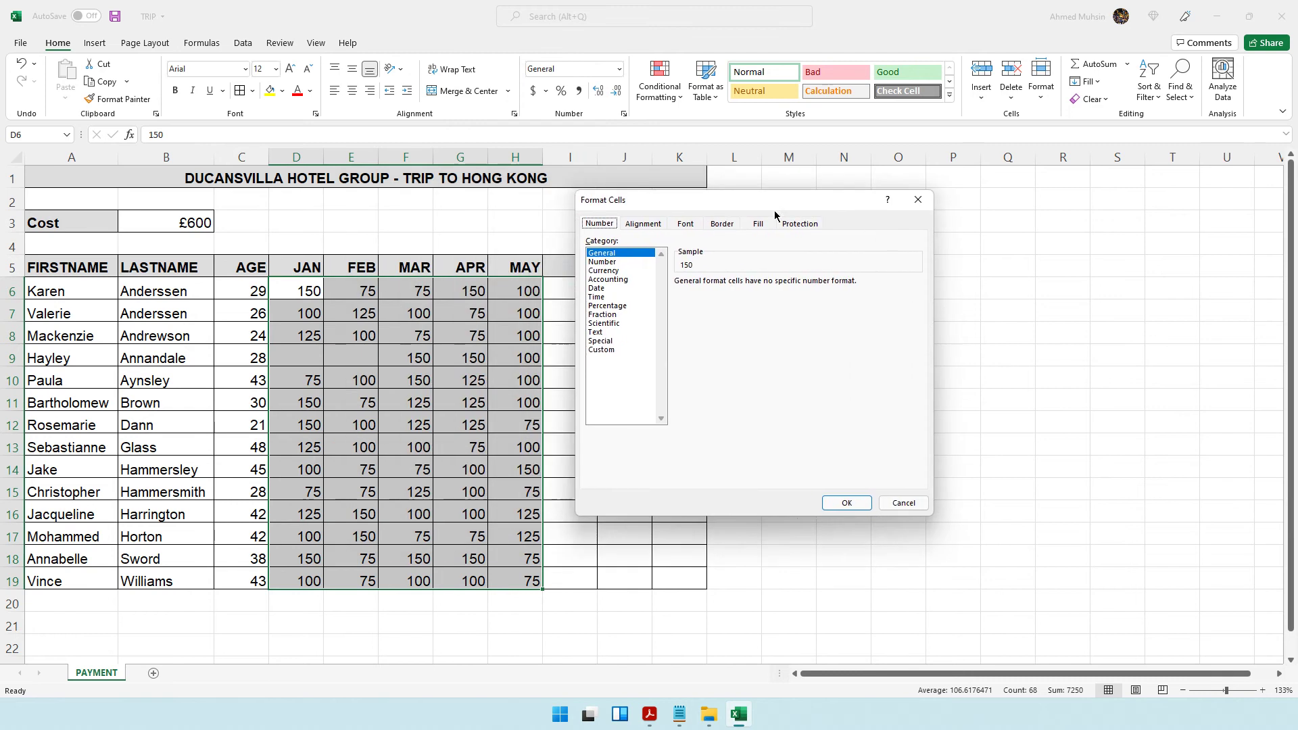
{"action": "left_click", "coordinate": [604, 271]}
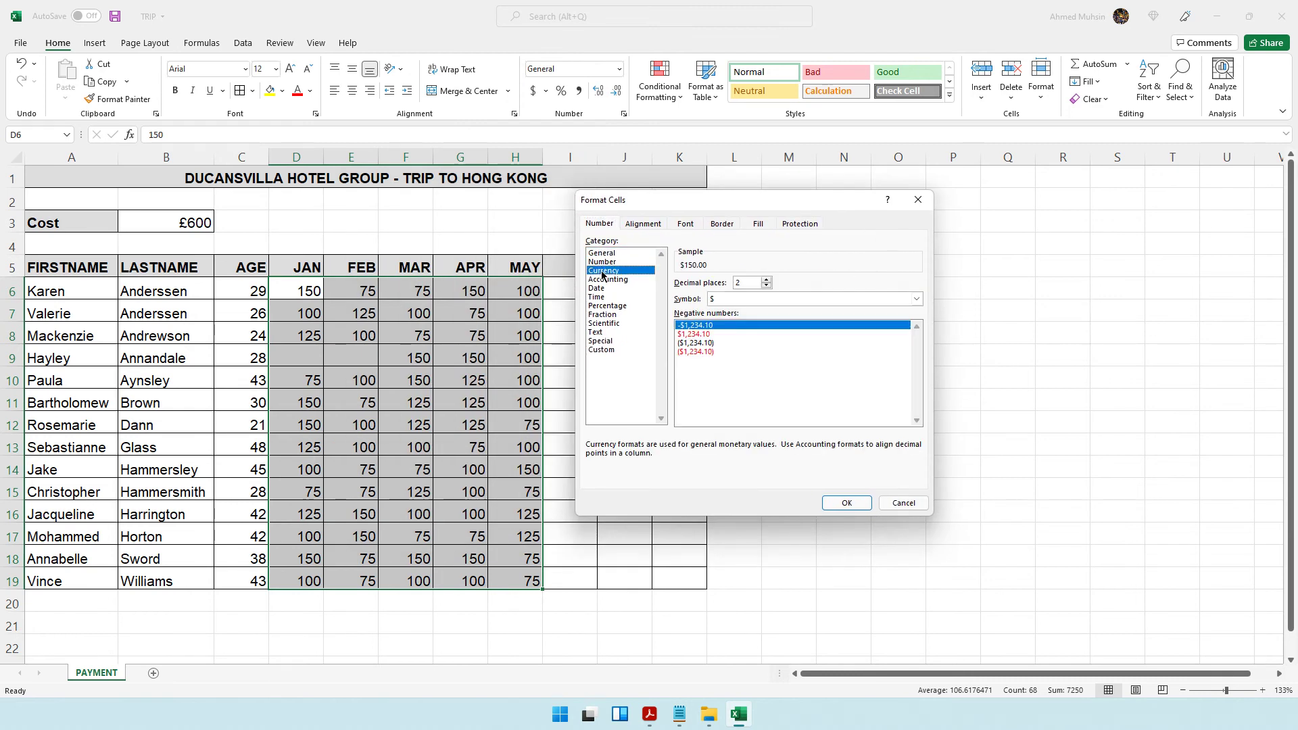
{"action": "left_click", "coordinate": [784, 299]}
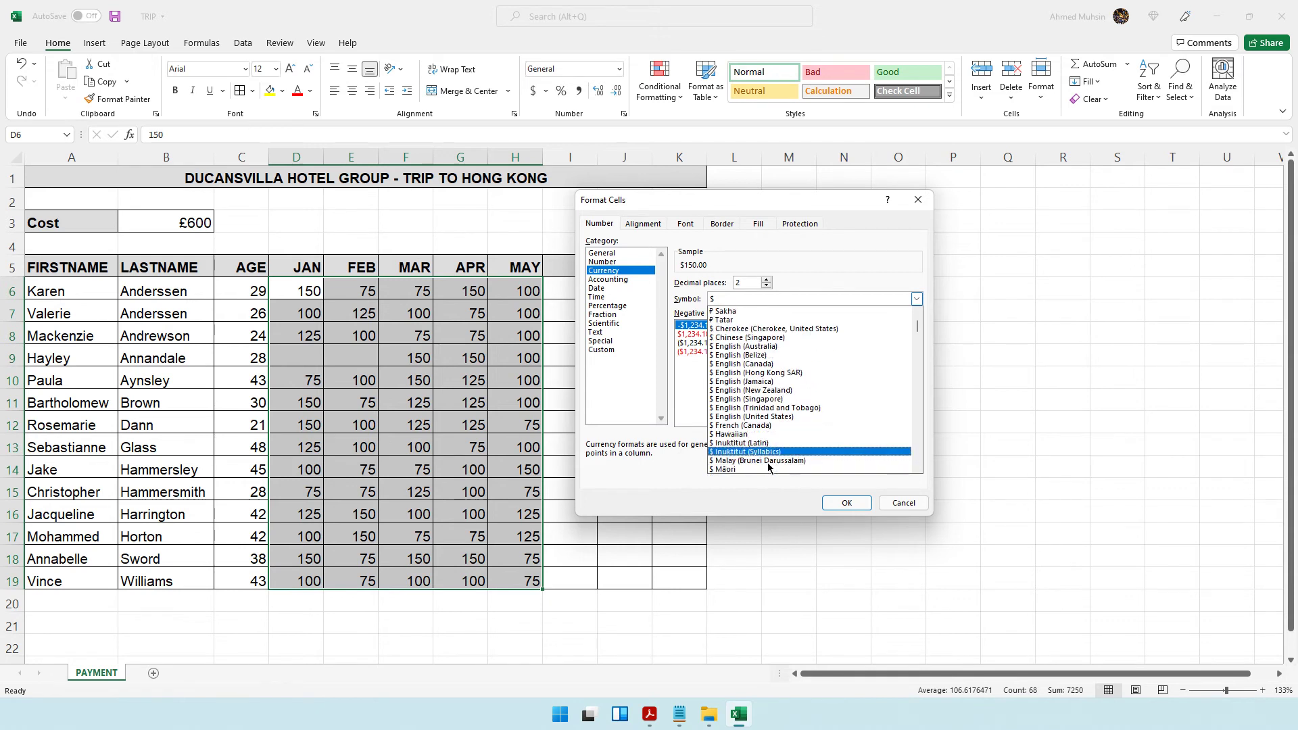
{"action": "scroll", "coordinate": [749, 393], "scroll_direction": "down", "scroll_amount": 5}
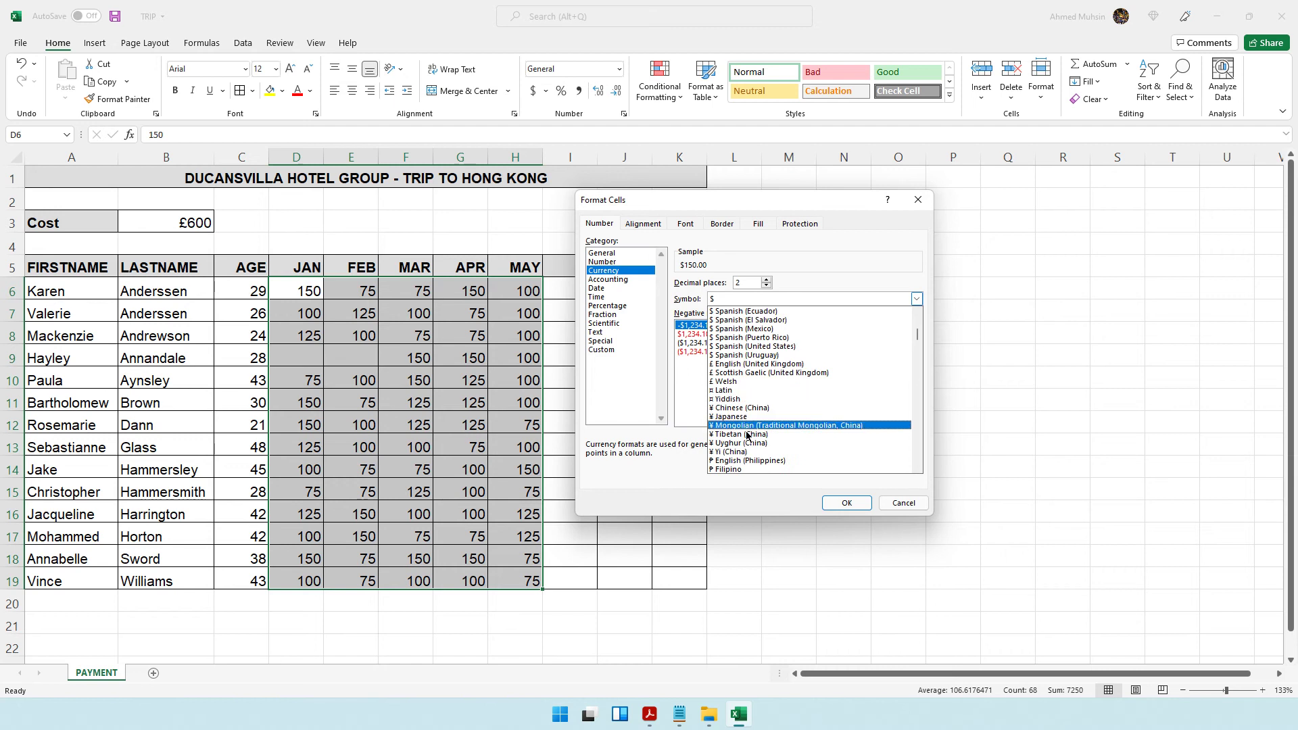
{"action": "left_click", "coordinate": [755, 365]}
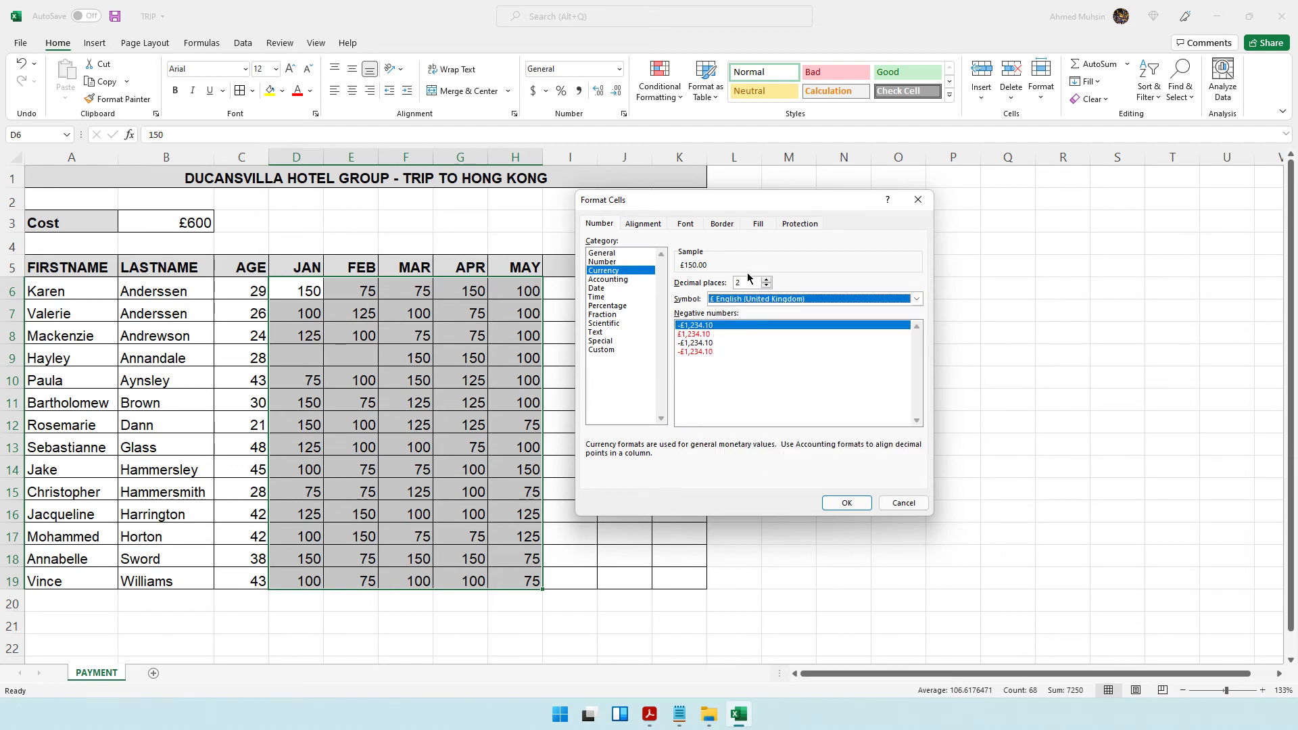
{"action": "left_click", "coordinate": [767, 286]}
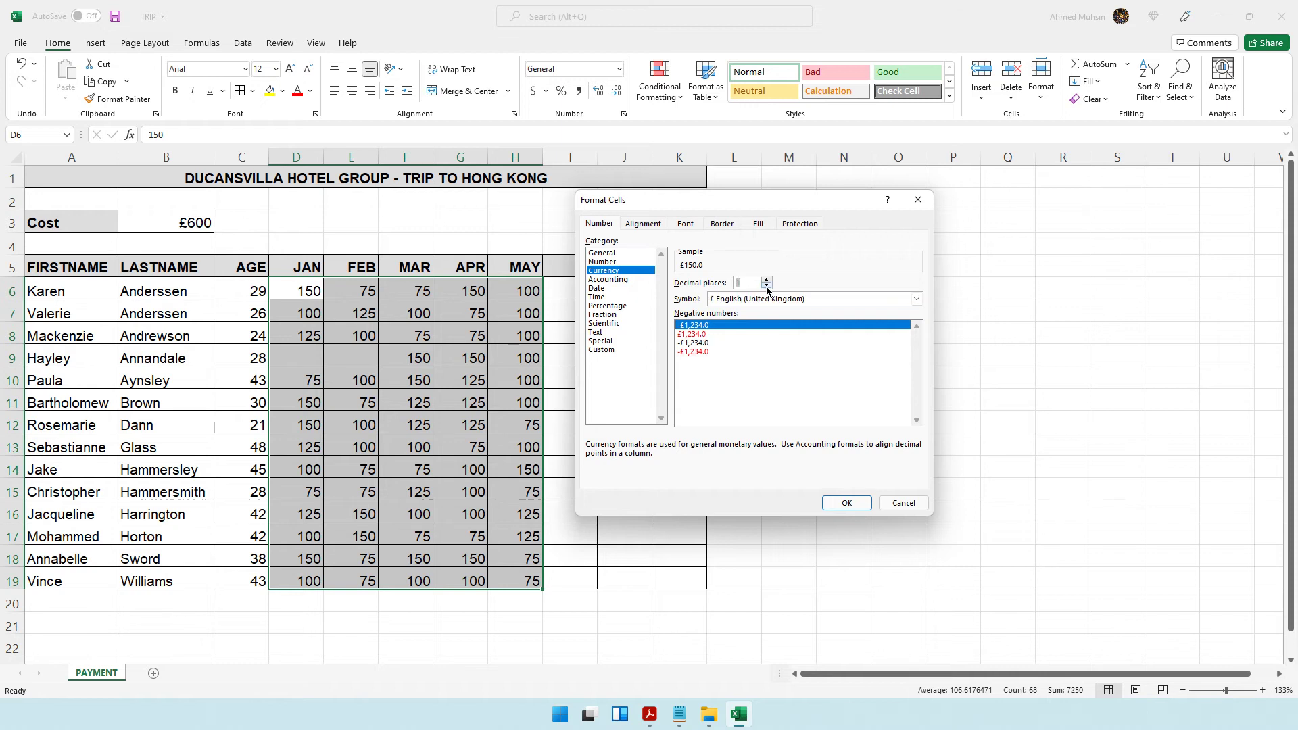
{"action": "left_click", "coordinate": [847, 505]}
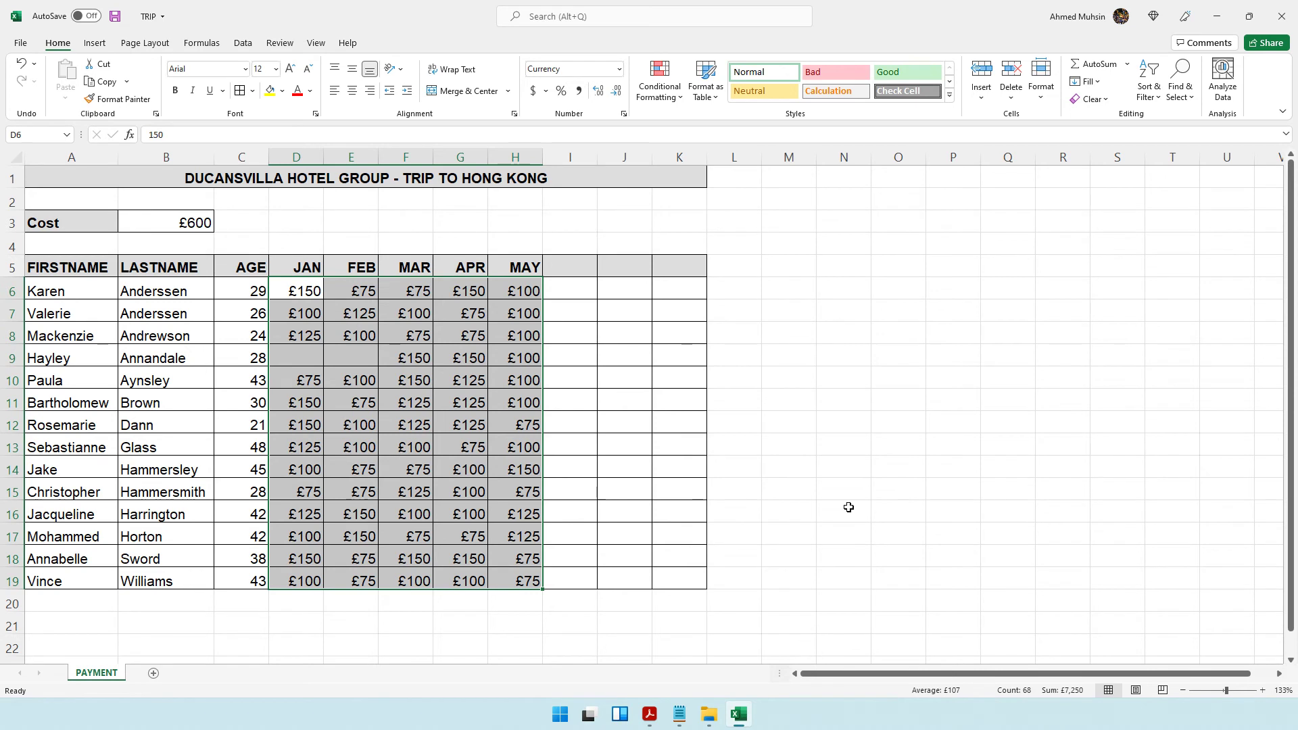
- Highlight the 'all of the data is visible' requirement, then return to the spreadsheet
{"action": "left_click", "coordinate": [649, 714]}
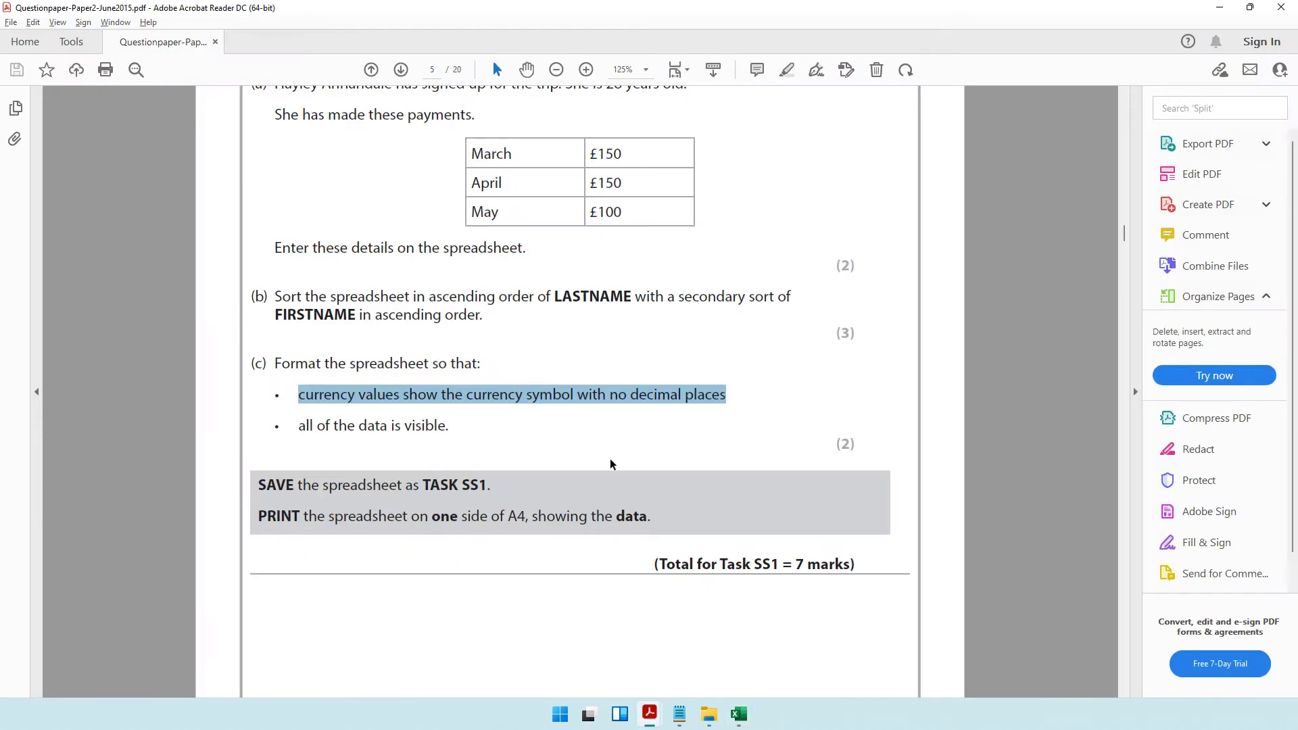
{"action": "left_click_drag", "start_coordinate": [297, 425], "coordinate": [445, 426]}
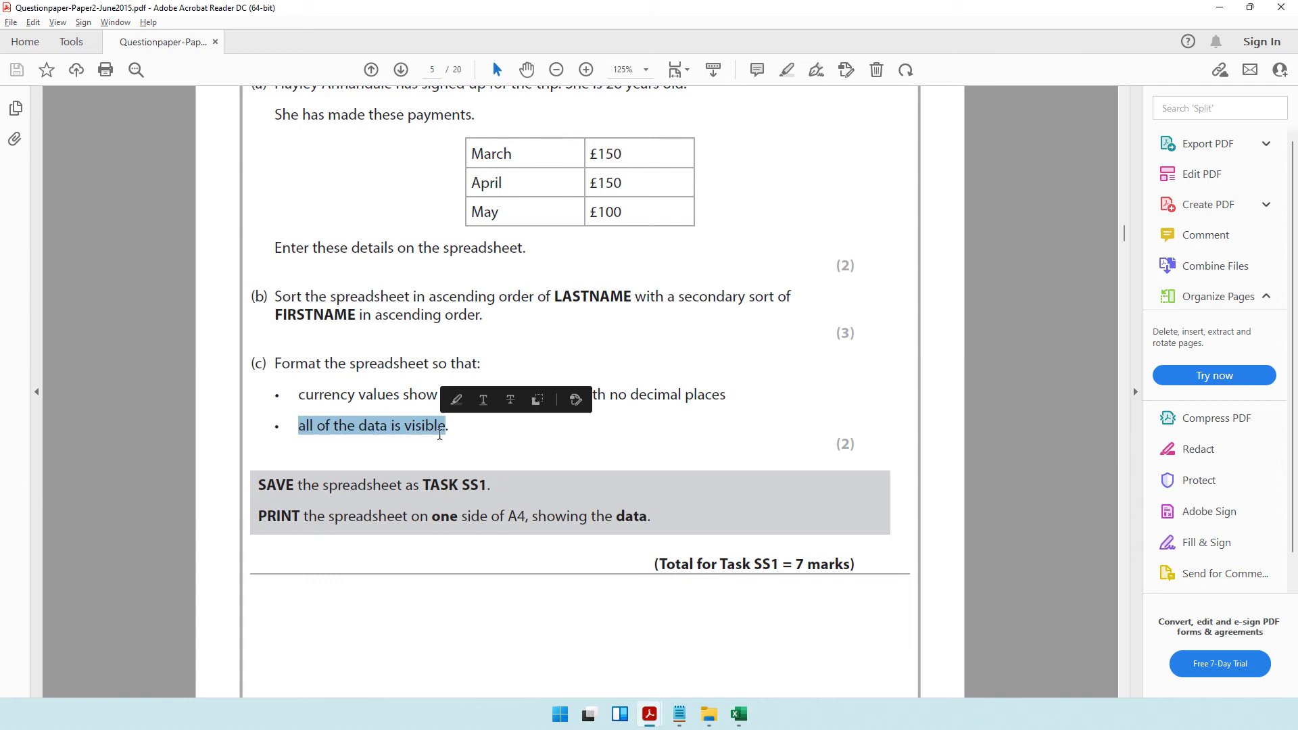
{"action": "left_click", "coordinate": [1221, 9]}
{"action": "left_click", "coordinate": [189, 338]}
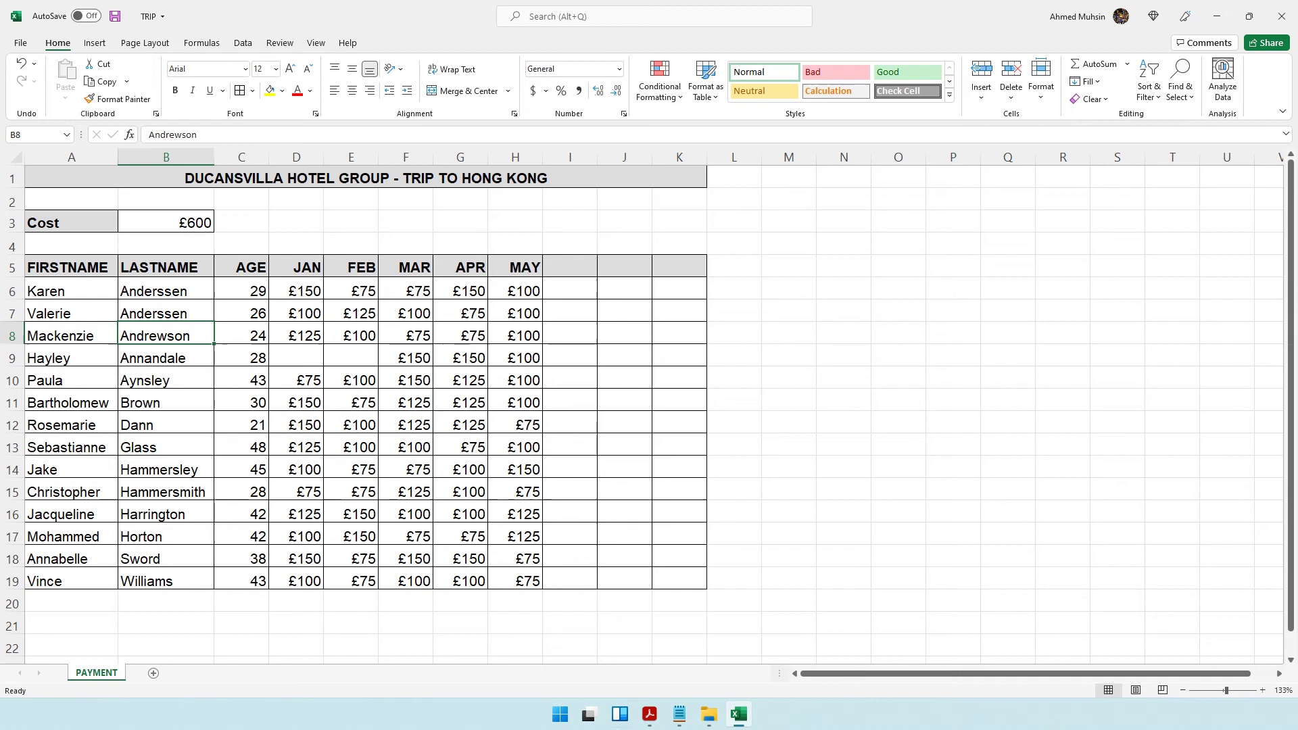
- Highlight the required file name 'TASK SS1' in the question paper, then return to Excel
{"action": "left_click", "coordinate": [649, 714]}
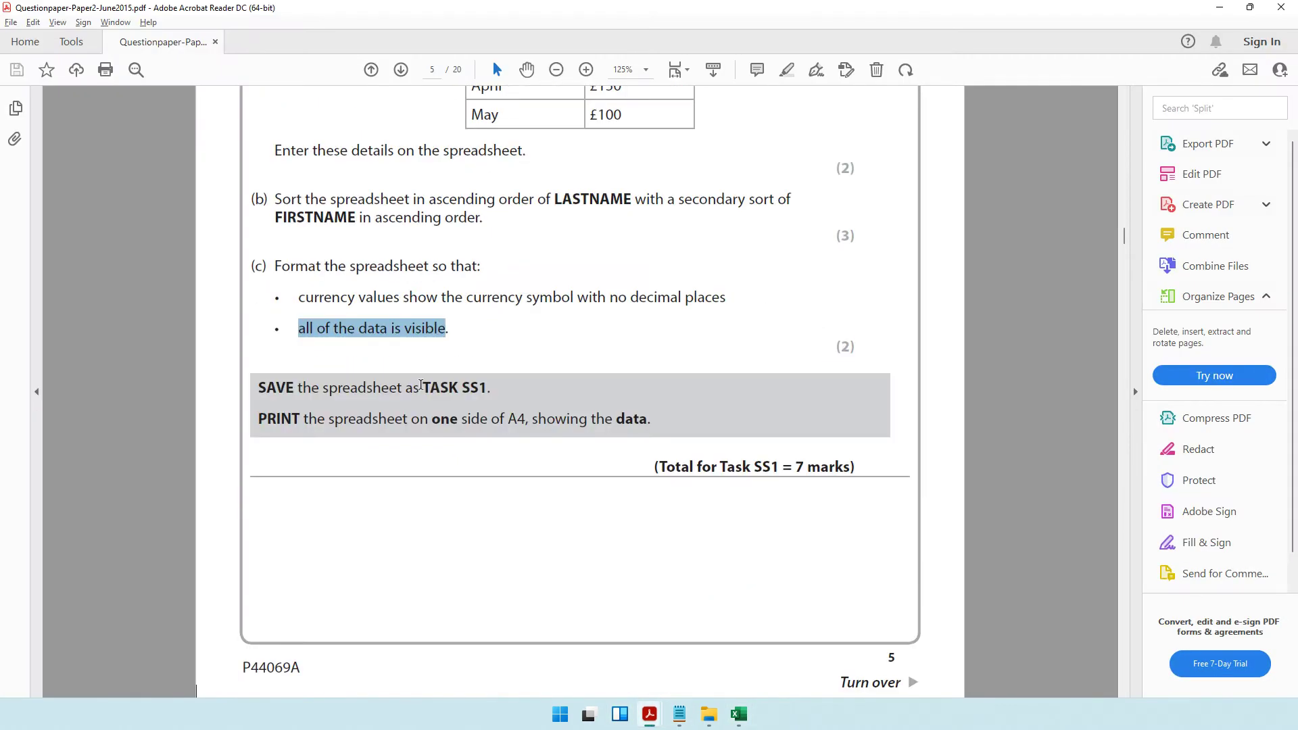
{"action": "left_click_drag", "start_coordinate": [419, 385], "coordinate": [490, 386]}
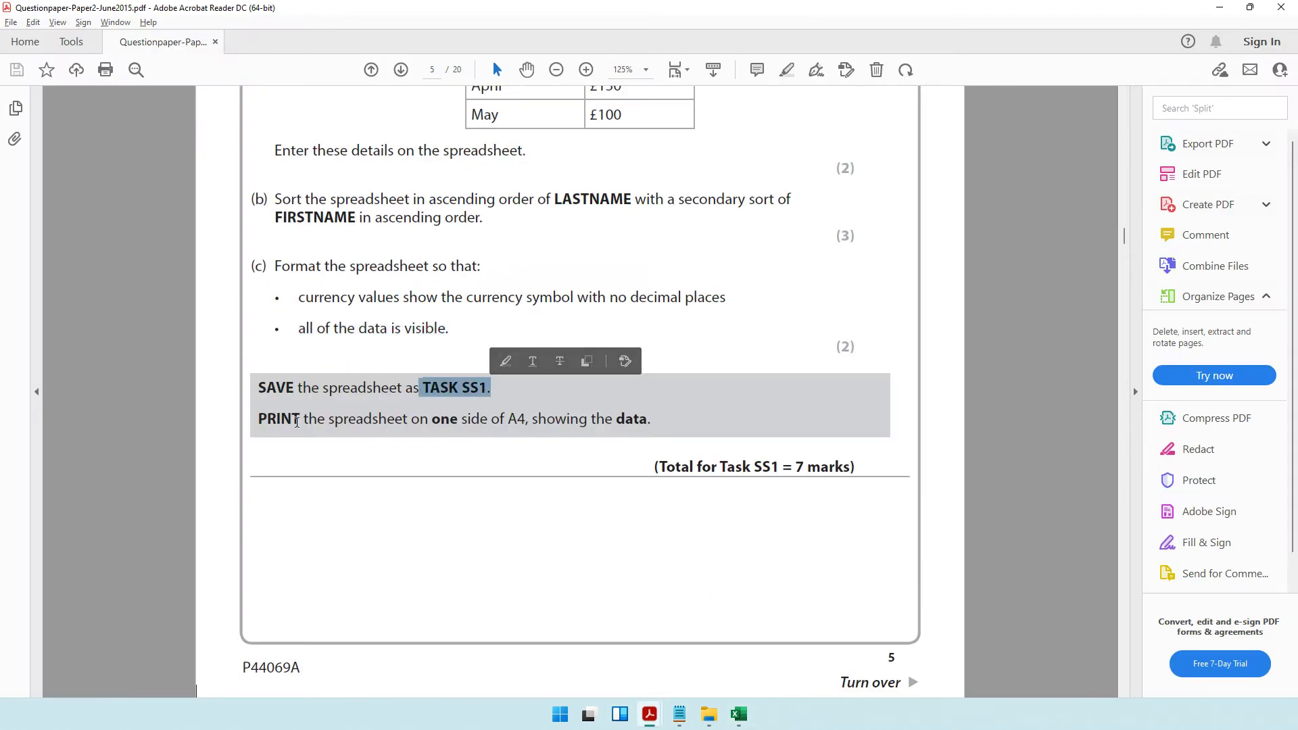
{"action": "left_click", "coordinate": [1219, 12]}
{"action": "left_click", "coordinate": [567, 396]}
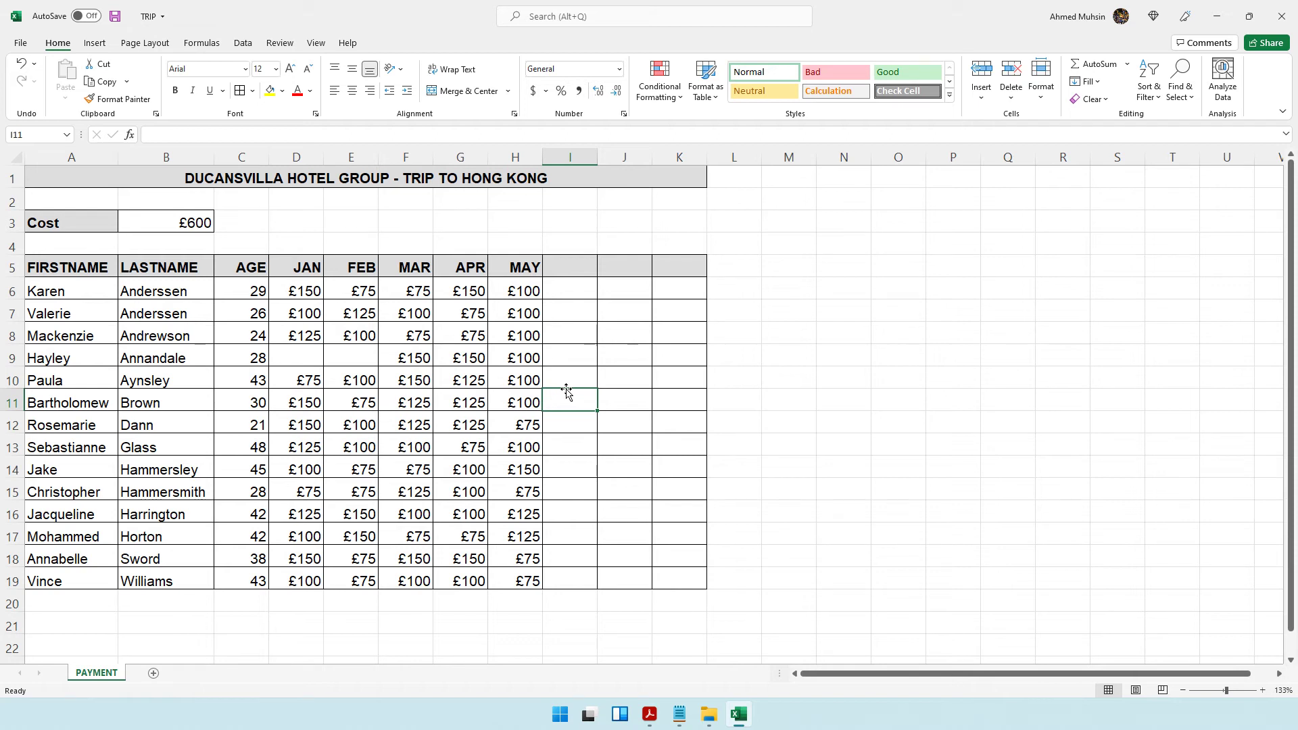
{"action": "key", "text": "F12"}
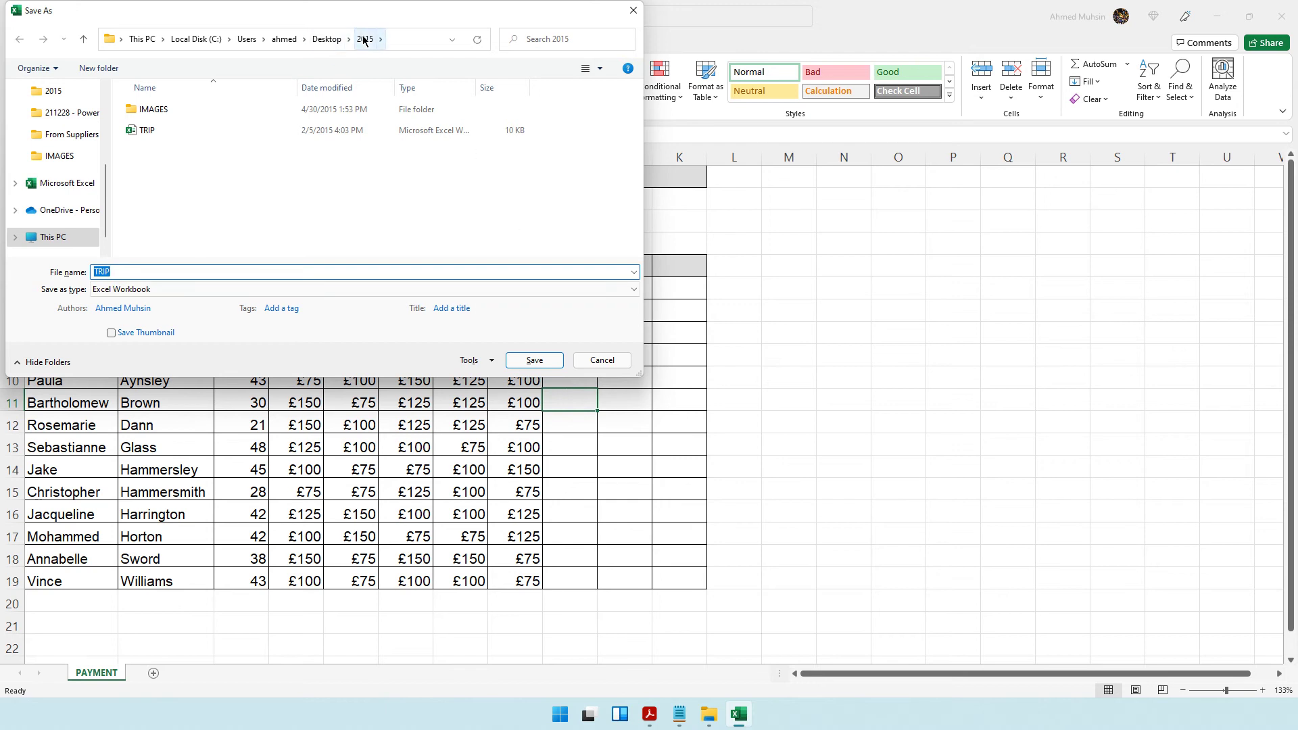
{"action": "type", "text": "TASK SS1"}
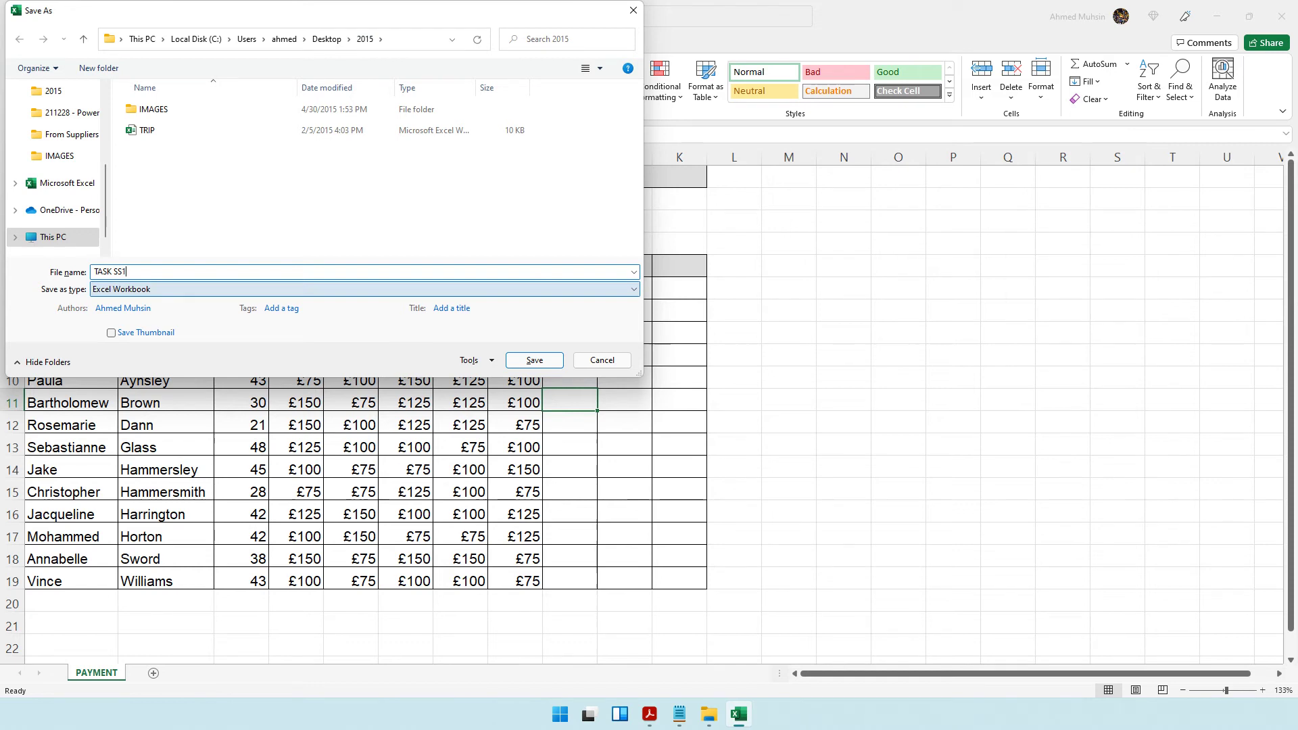
{"action": "key", "text": "Return"}
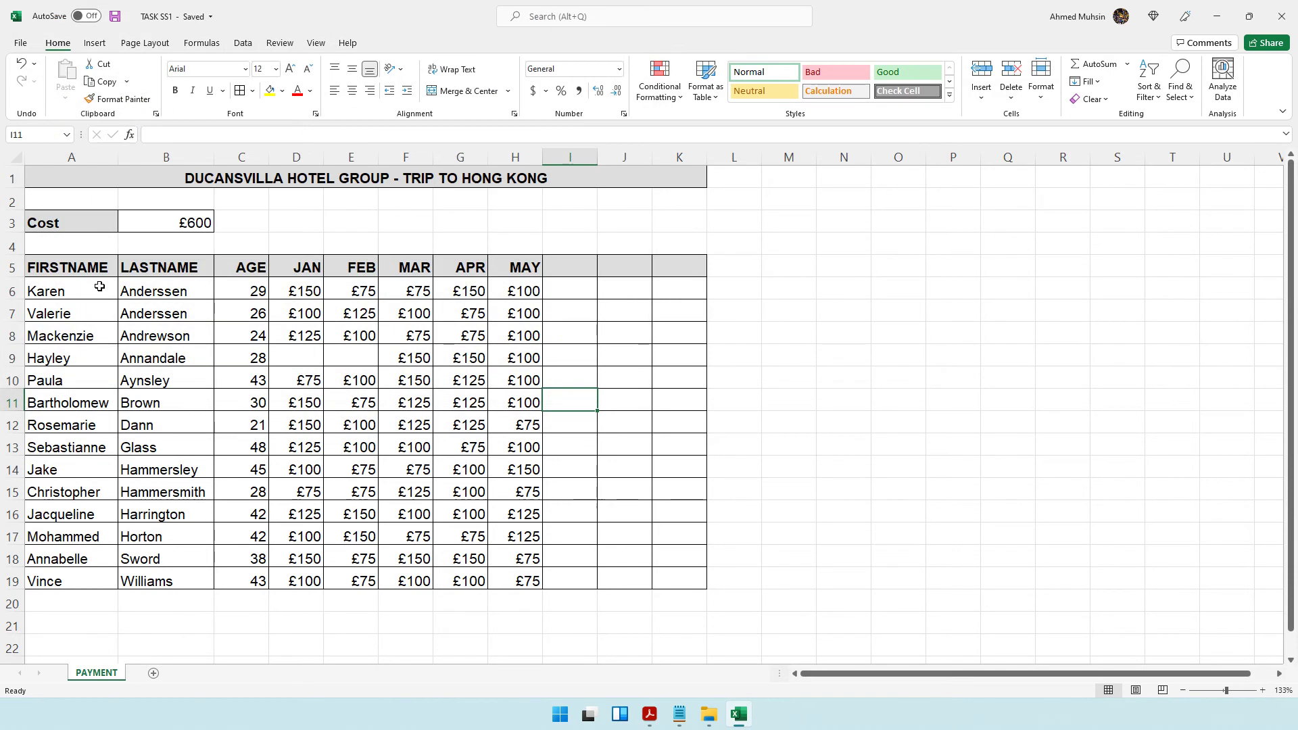
{"action": "left_click", "coordinate": [650, 714]}
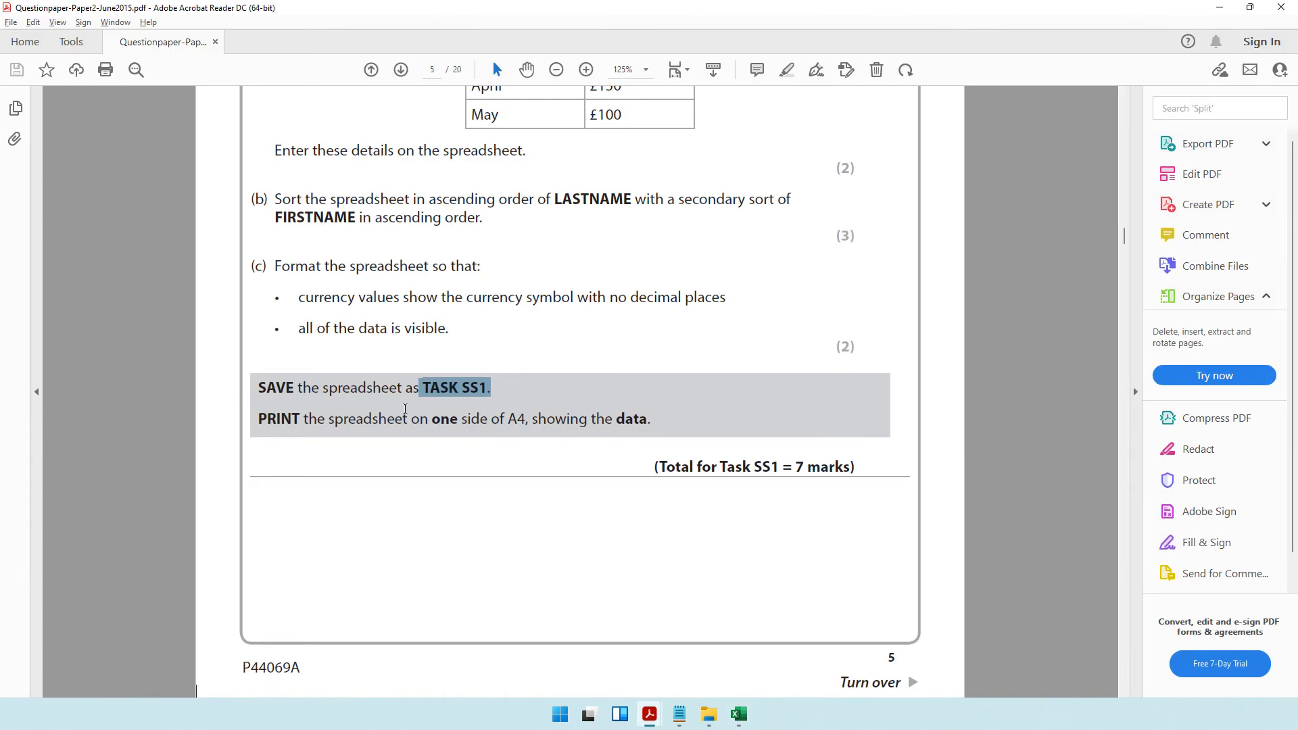
{"action": "left_click_drag", "start_coordinate": [343, 419], "coordinate": [656, 433]}
{"action": "left_click", "coordinate": [1283, 6]}
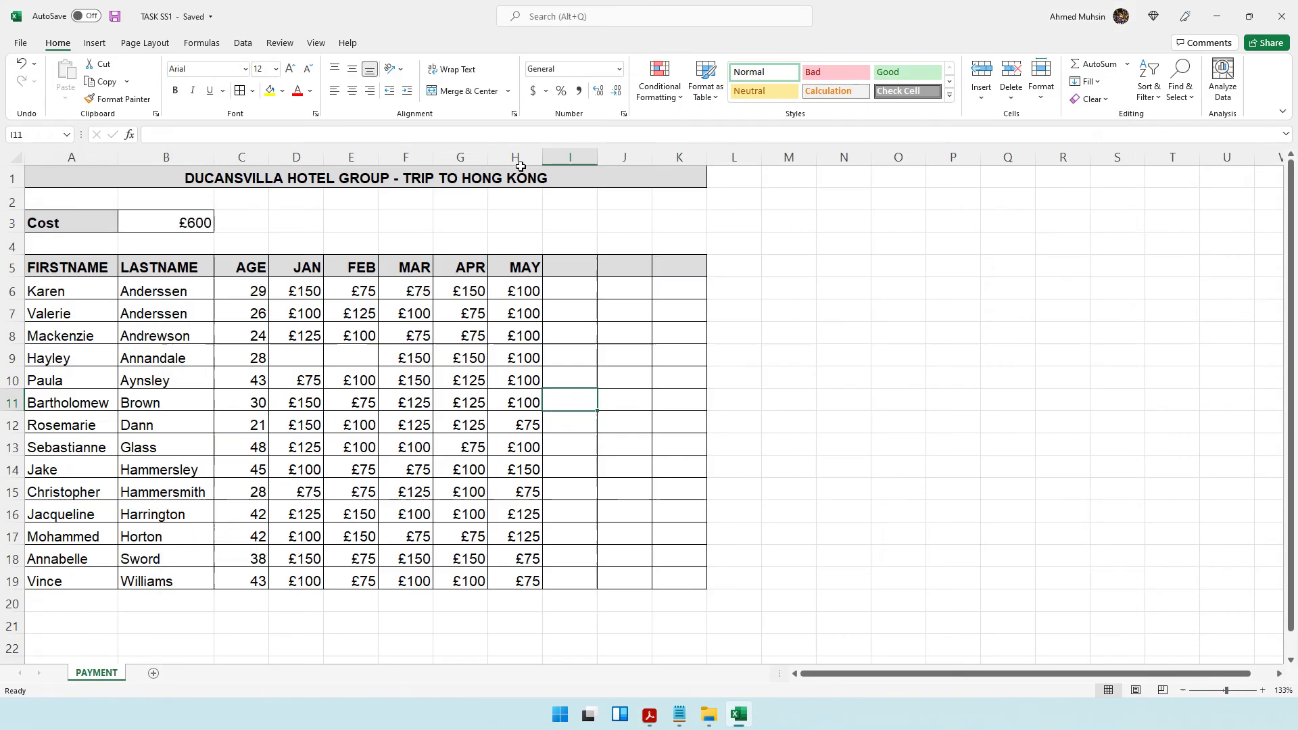
- Select the table A1:K19 and check its print preview
{"action": "left_click_drag", "start_coordinate": [207, 178], "coordinate": [192, 583]}
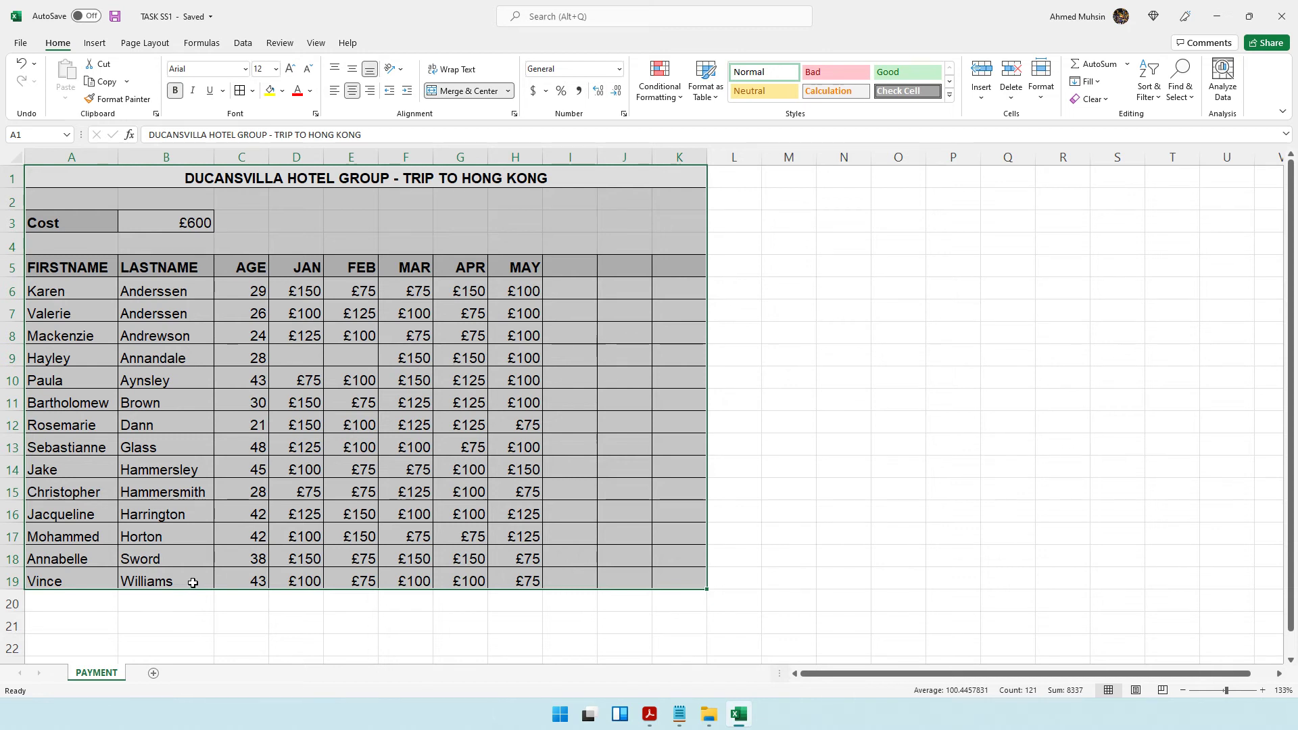
{"action": "key", "text": "ctrl+p"}
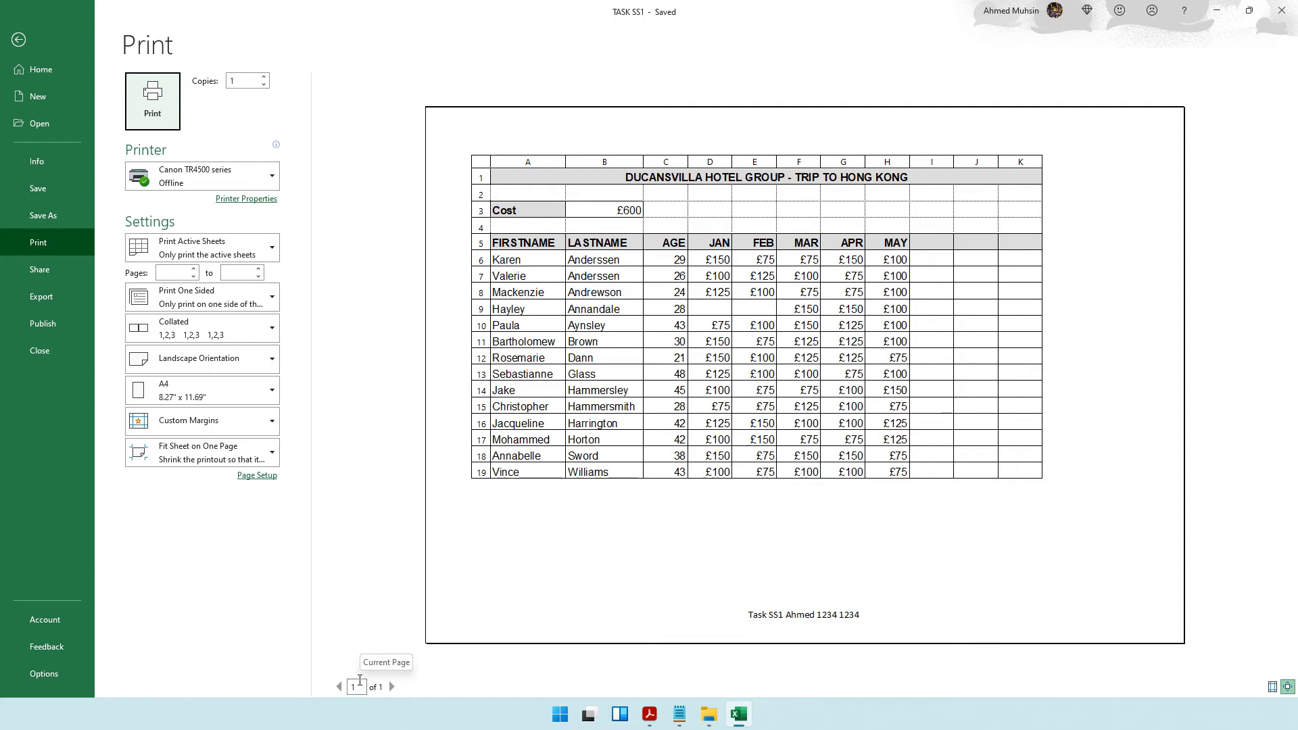
{"action": "left_click", "coordinate": [18, 39]}
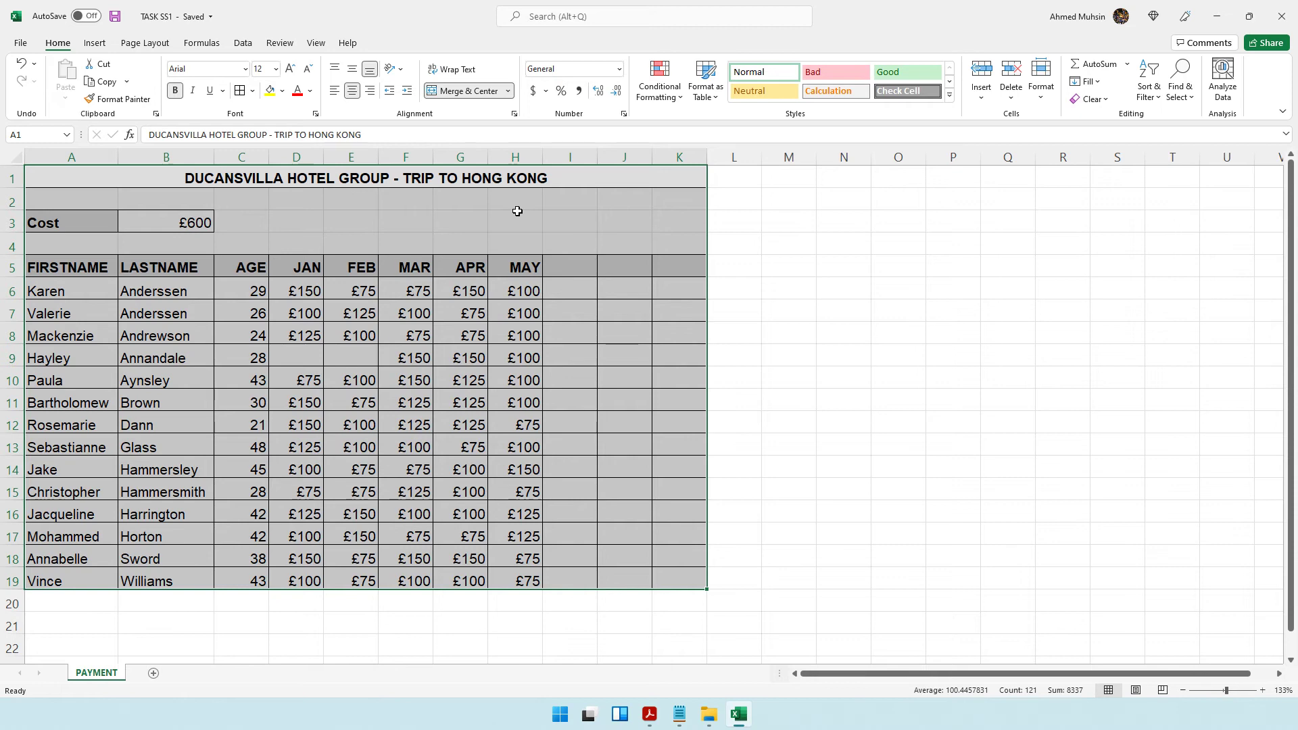
- Try No Scaling, then keep Fit Sheet on One Page on landscape A4
{"action": "key", "text": "ctrl+p"}
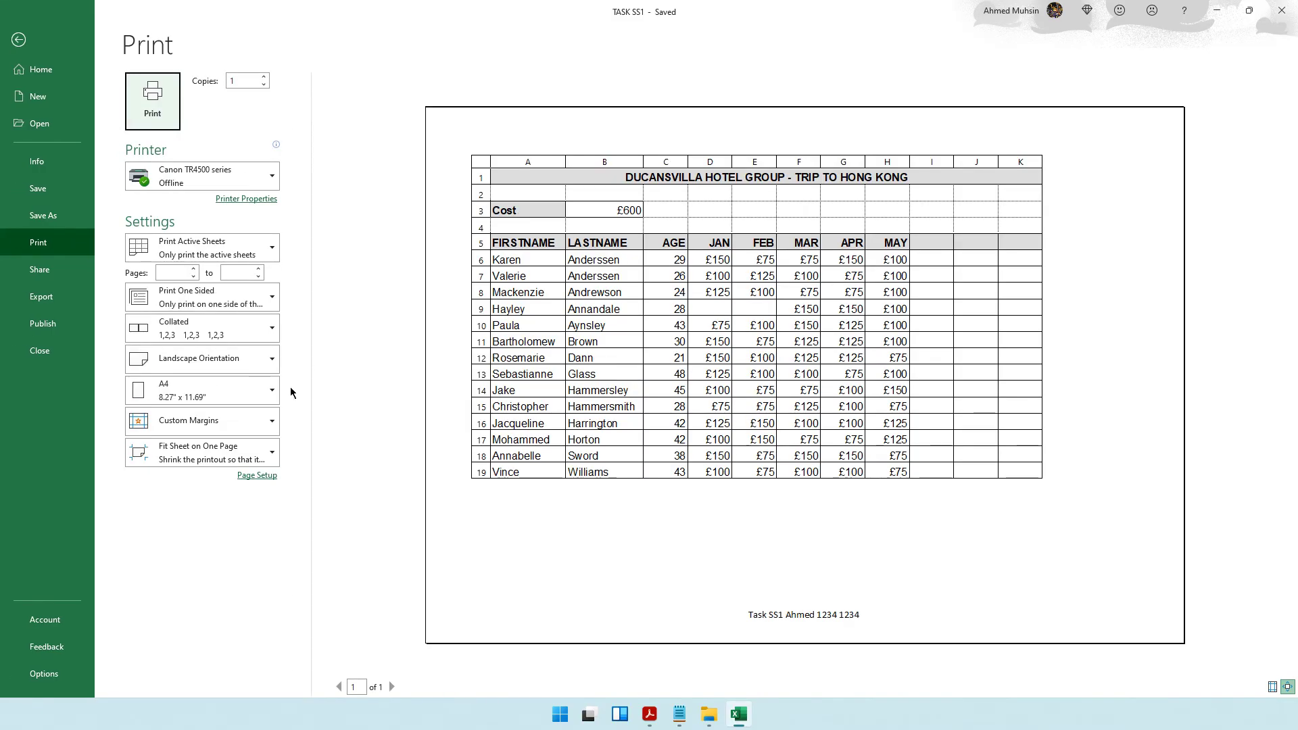
{"action": "left_click", "coordinate": [214, 459]}
{"action": "left_click", "coordinate": [204, 496]}
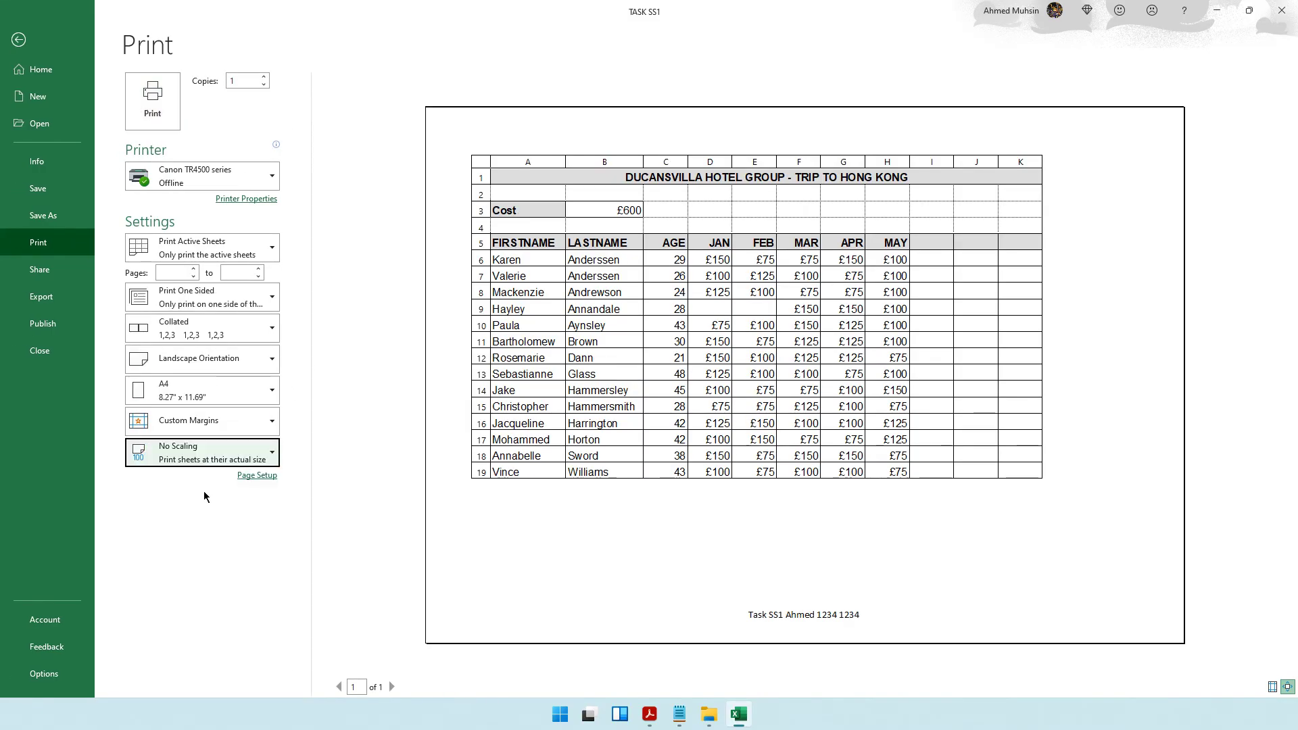
{"action": "left_click", "coordinate": [215, 464]}
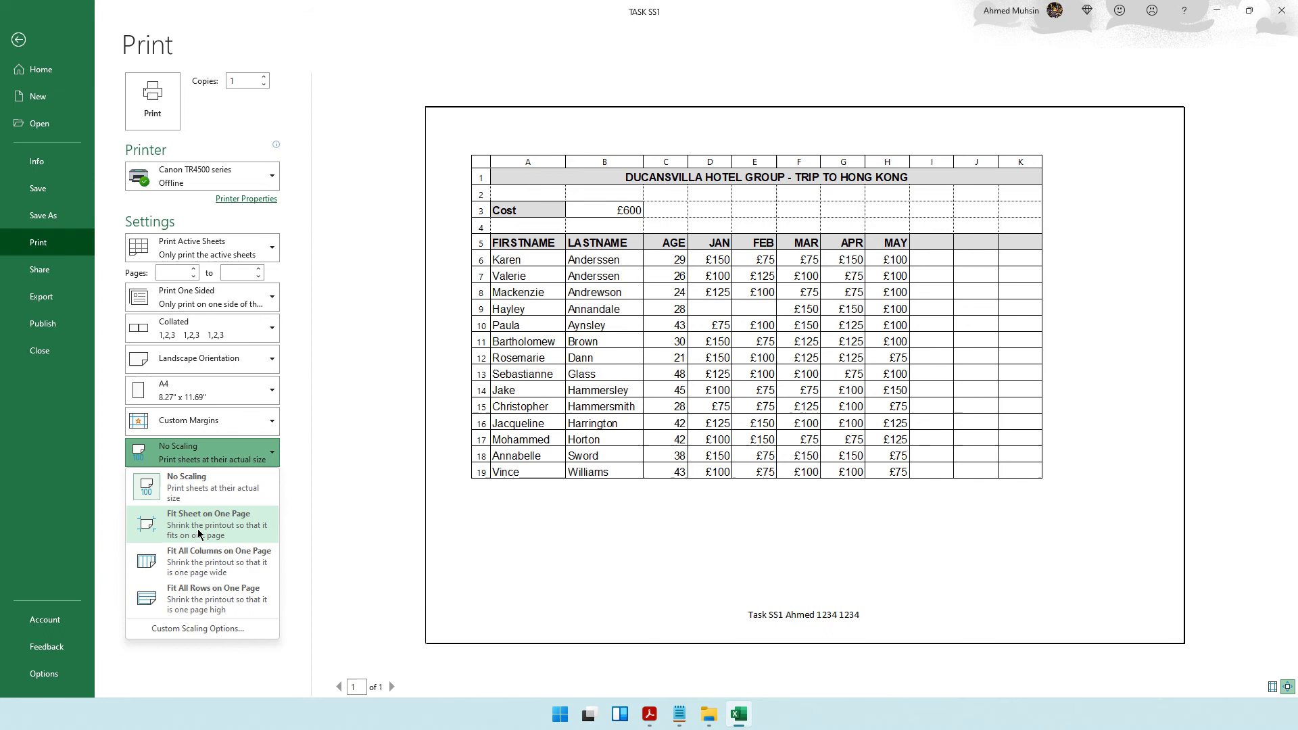
{"action": "left_click", "coordinate": [19, 40]}
{"action": "left_click", "coordinate": [19, 40]}
{"action": "left_click", "coordinate": [533, 408]}
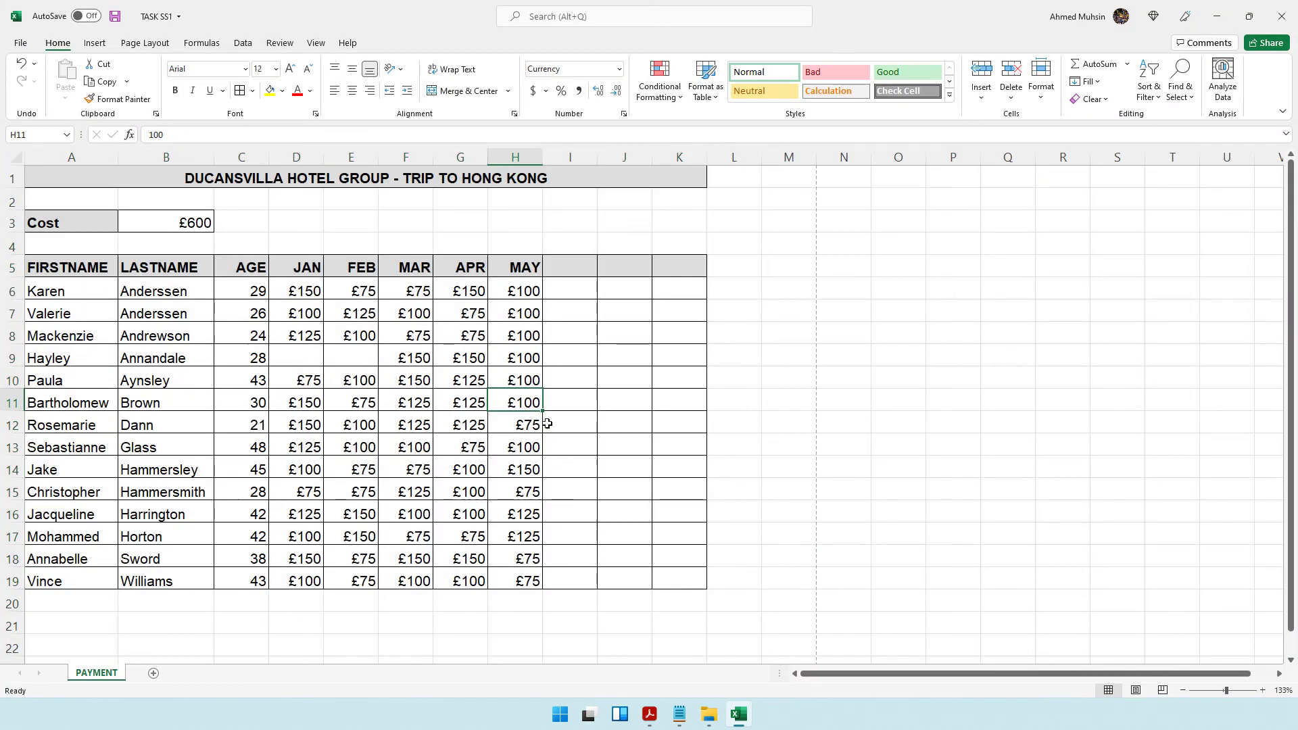
- Read Task SS2 on page 6, highlighting the total-paid question and the cell I6 formula instruction
{"action": "left_click", "coordinate": [650, 714]}
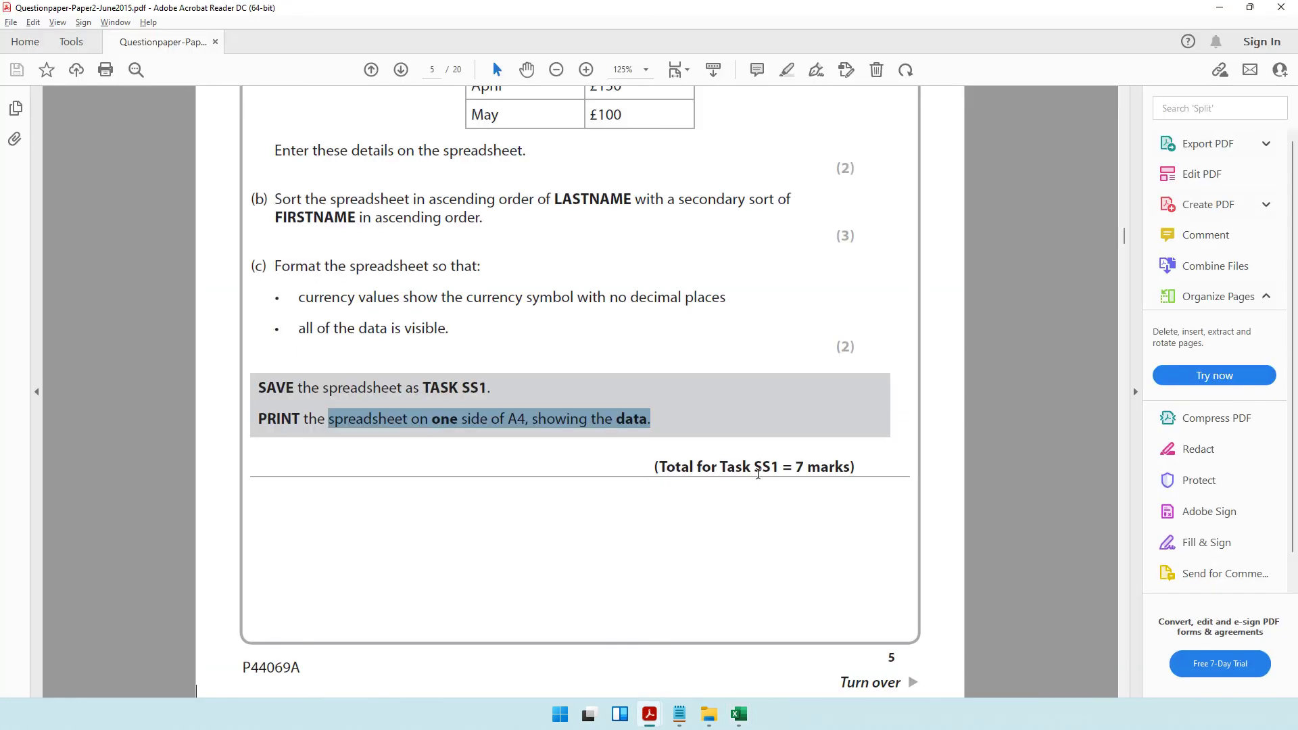
{"action": "left_click_drag", "start_coordinate": [755, 470], "coordinate": [850, 470]}
{"action": "scroll", "coordinate": [541, 506], "scroll_direction": "down", "scroll_amount": 3}
{"action": "scroll", "coordinate": [542, 507], "scroll_direction": "down", "scroll_amount": 10}
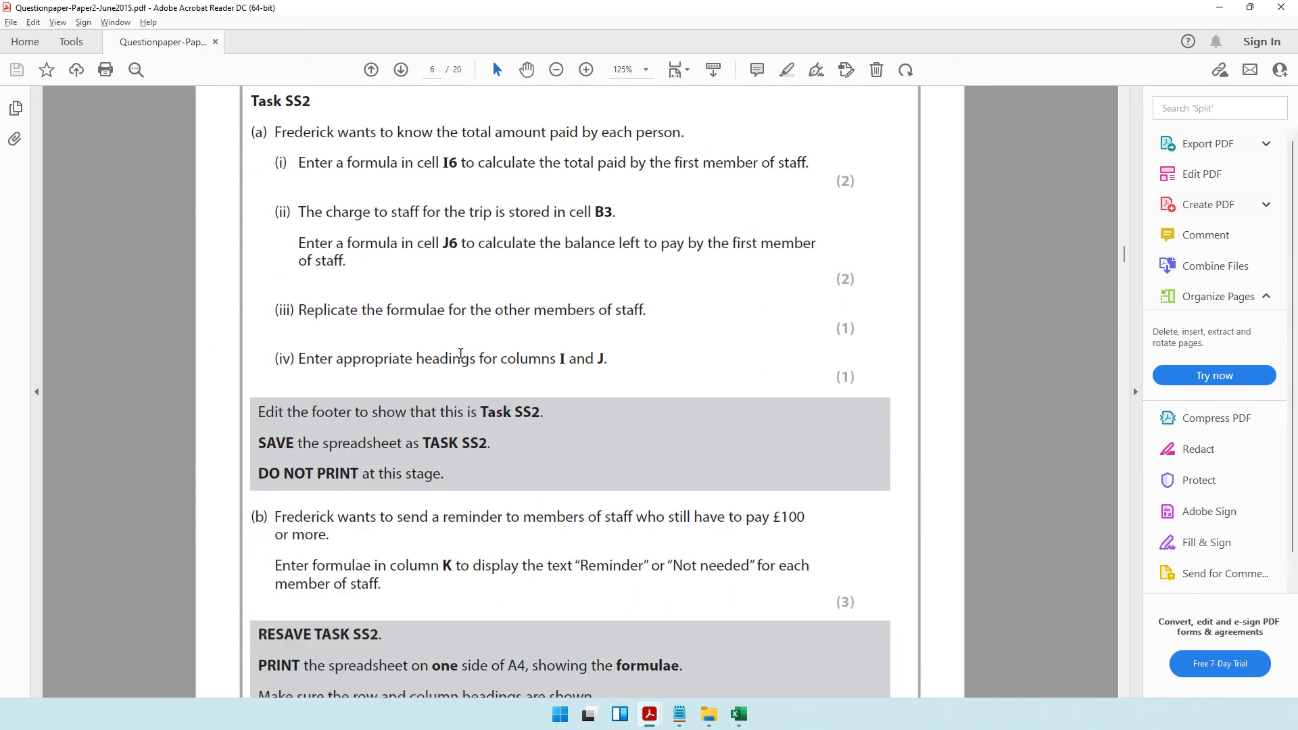
{"action": "left_click_drag", "start_coordinate": [396, 133], "coordinate": [668, 144]}
{"action": "left_click_drag", "start_coordinate": [416, 167], "coordinate": [806, 173]}
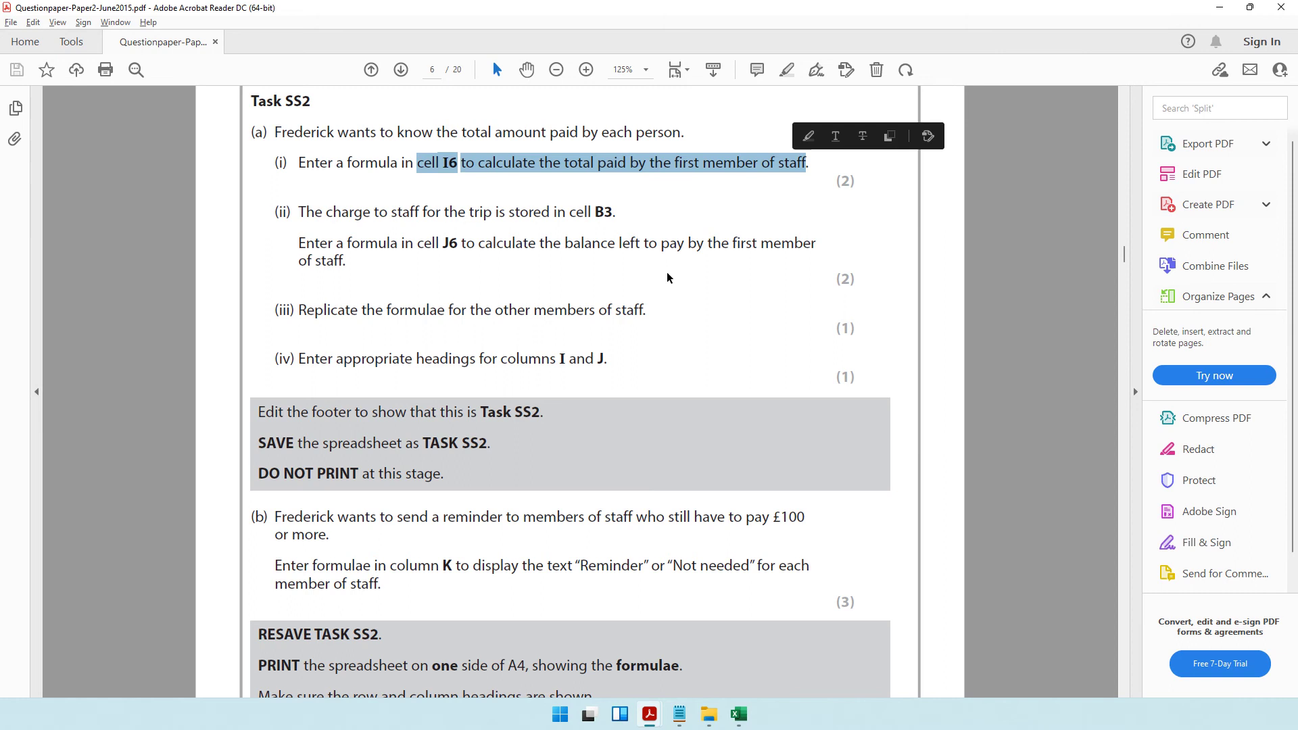
{"action": "key", "text": "alt+Tab"}
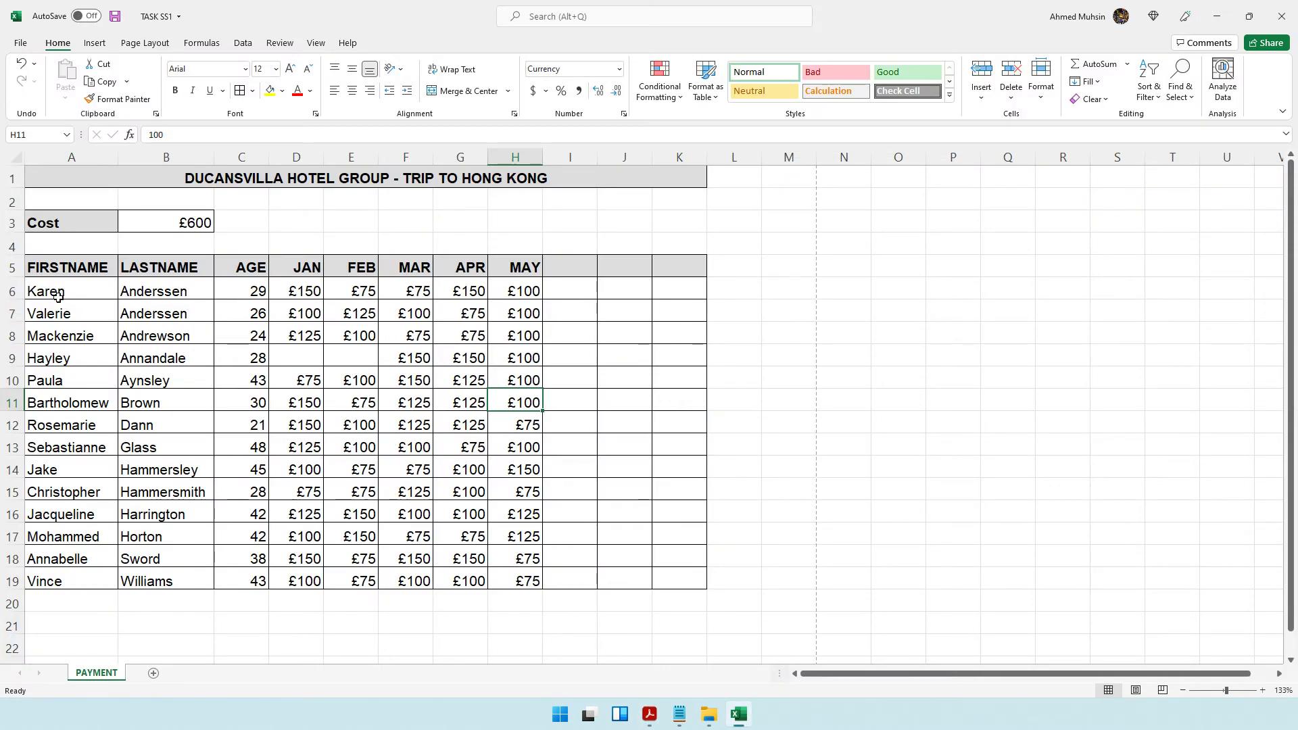
- Enter =SUM(D6:H6) in I6 for a £550 total, then return to the question paper
{"action": "left_click", "coordinate": [569, 292]}
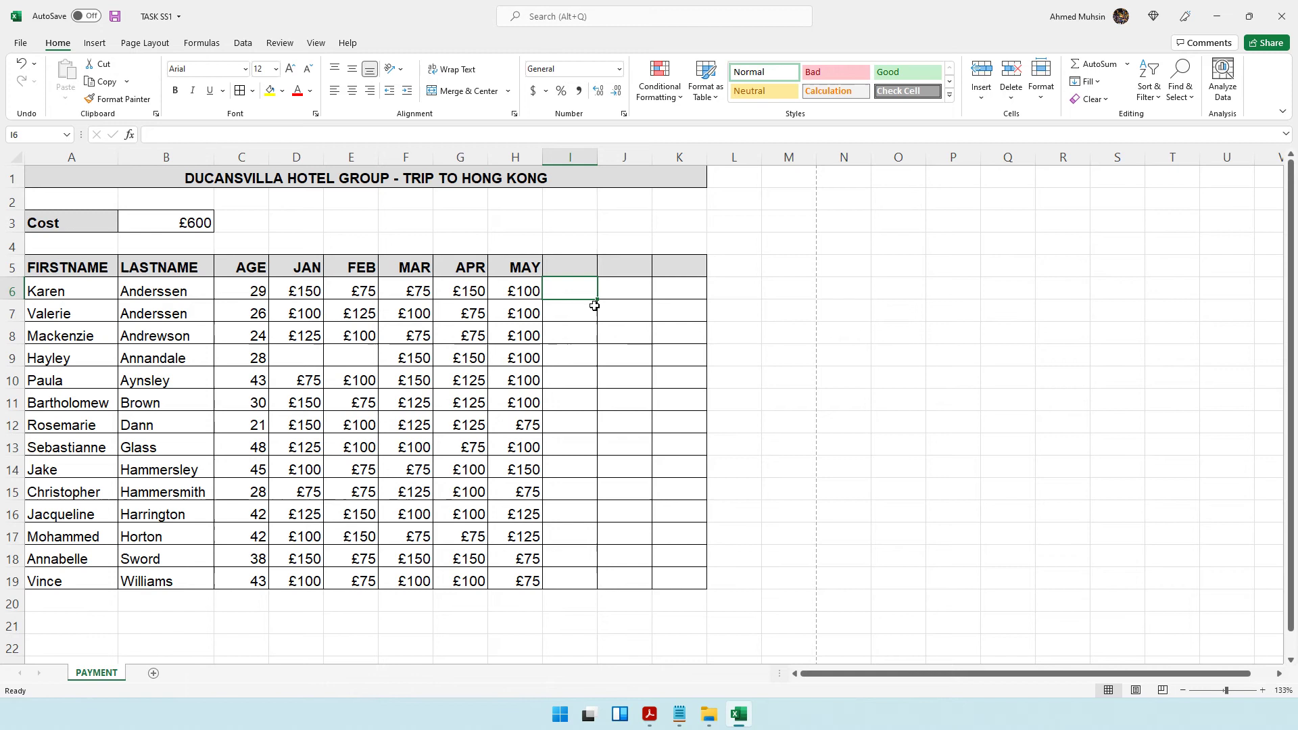
{"action": "type", "text": "="}
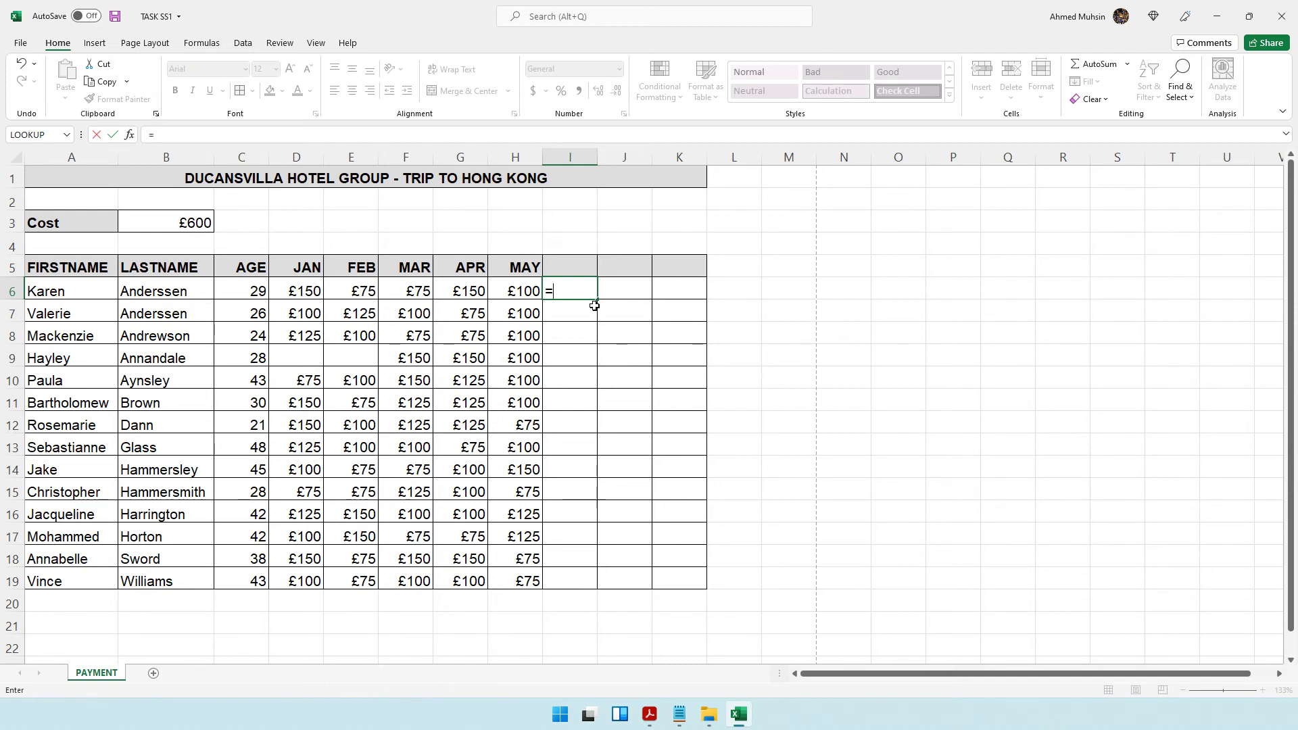
{"action": "type", "text": "SUM("}
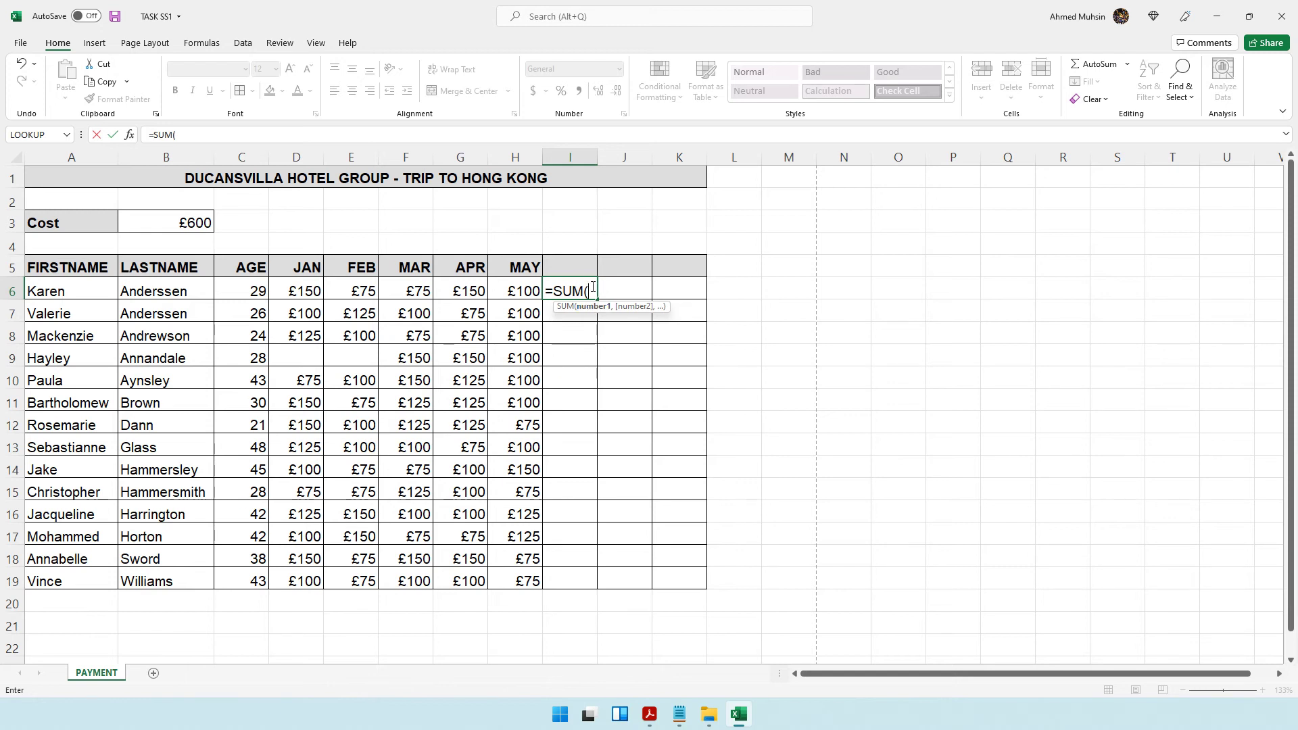
{"action": "left_click_drag", "start_coordinate": [322, 294], "coordinate": [521, 292]}
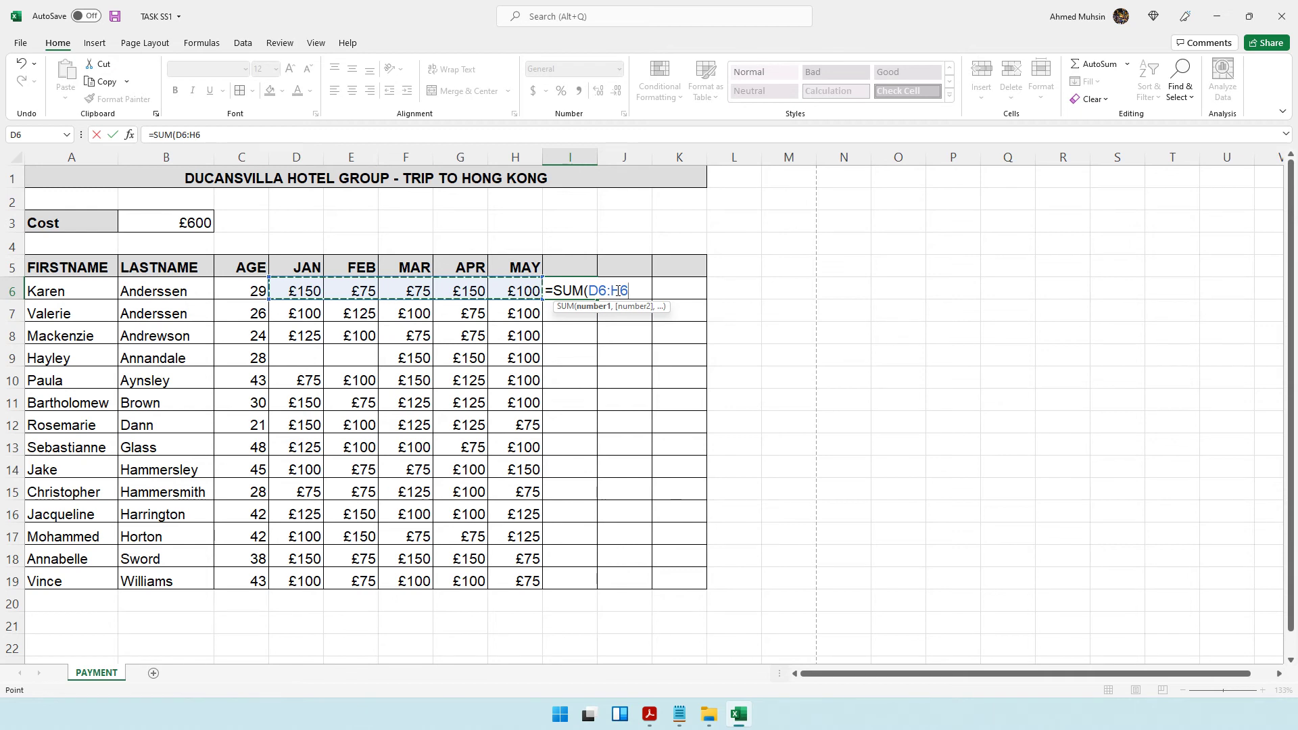
{"action": "type", "text": ")"}
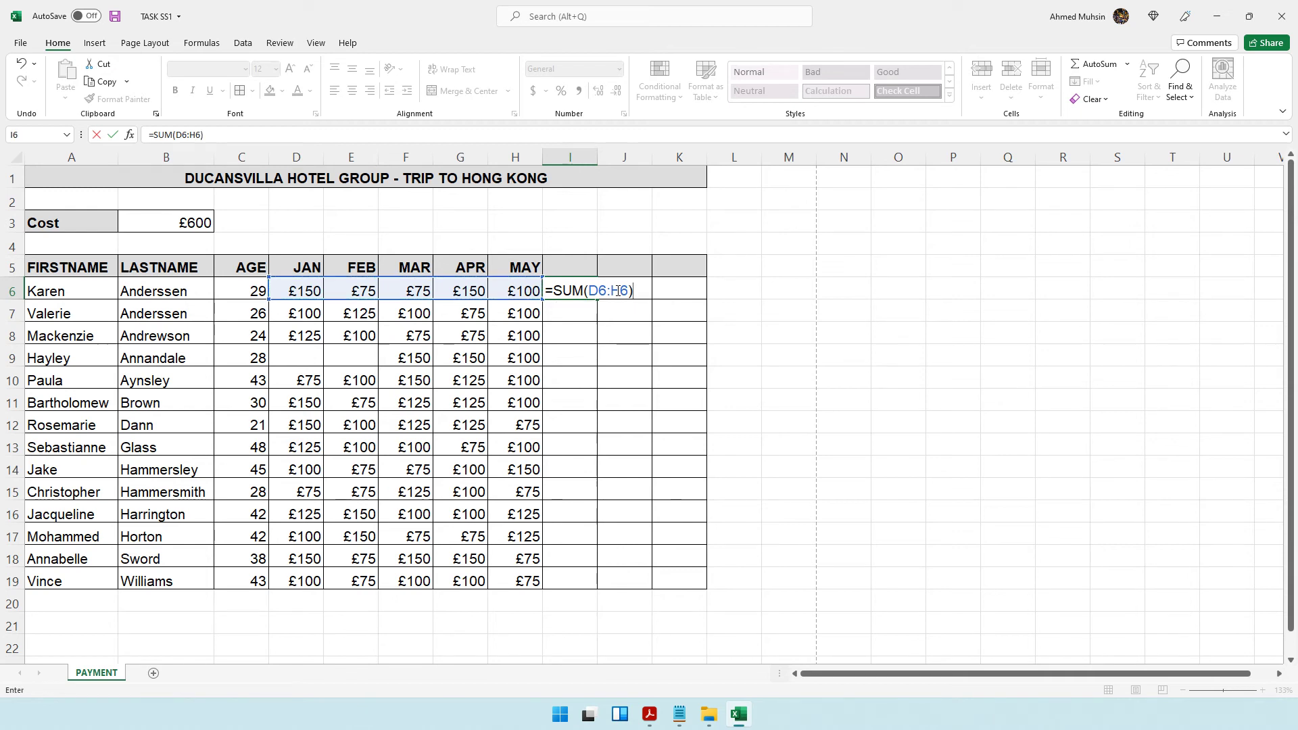
{"action": "key", "text": "Return"}
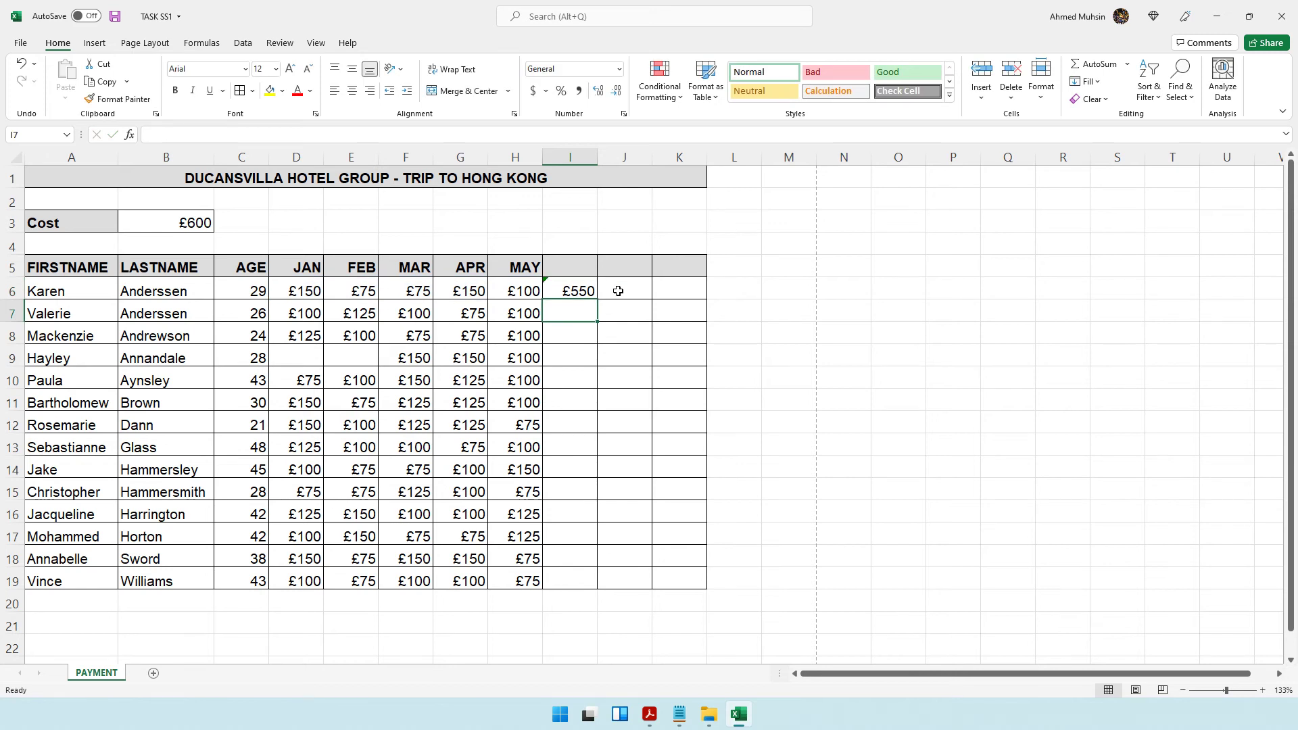
{"action": "left_click", "coordinate": [649, 714]}
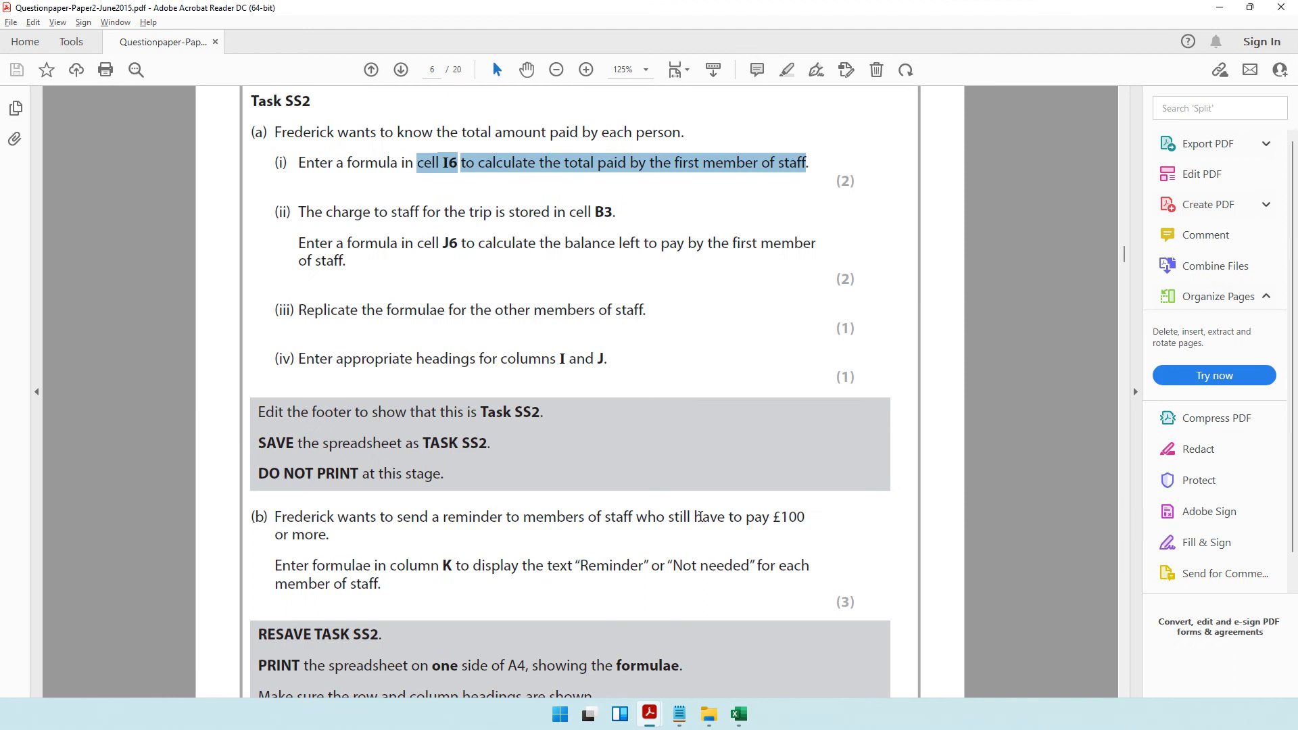
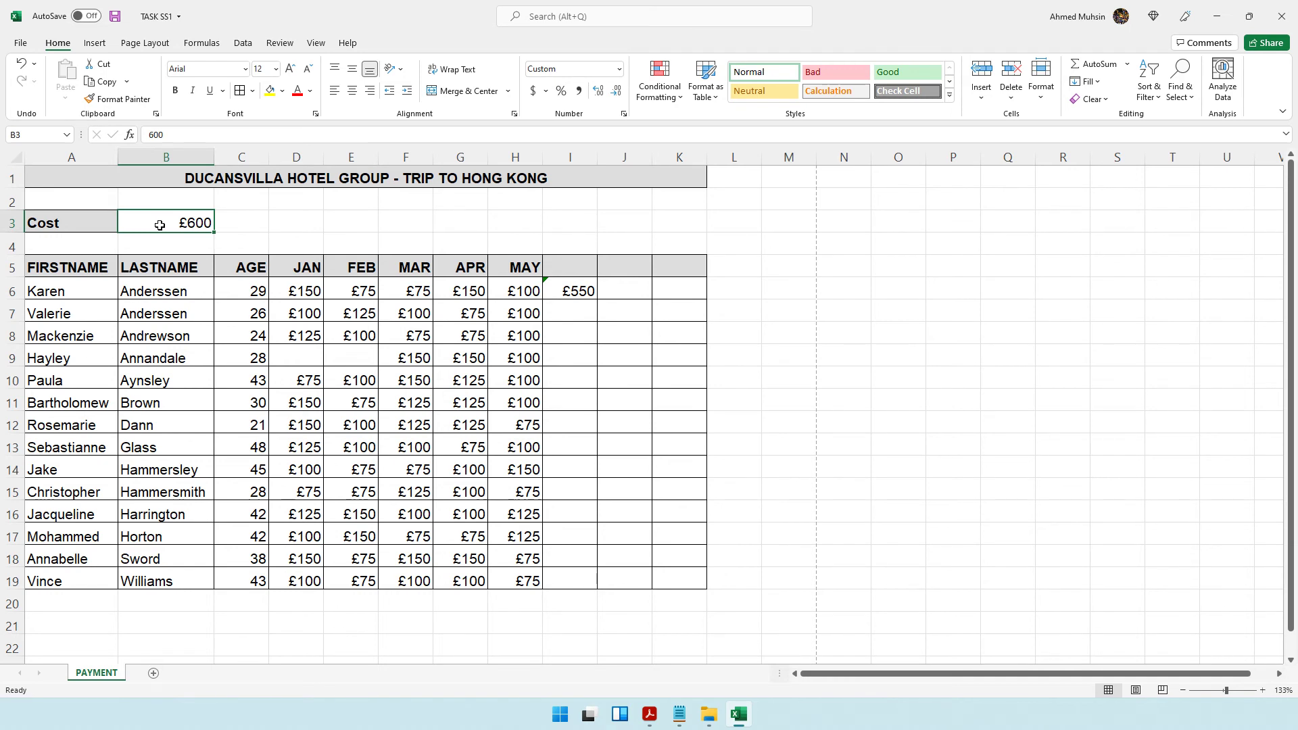
- Enter the heading 'Total Paid' in cell I5
{"action": "left_click", "coordinate": [582, 293]}
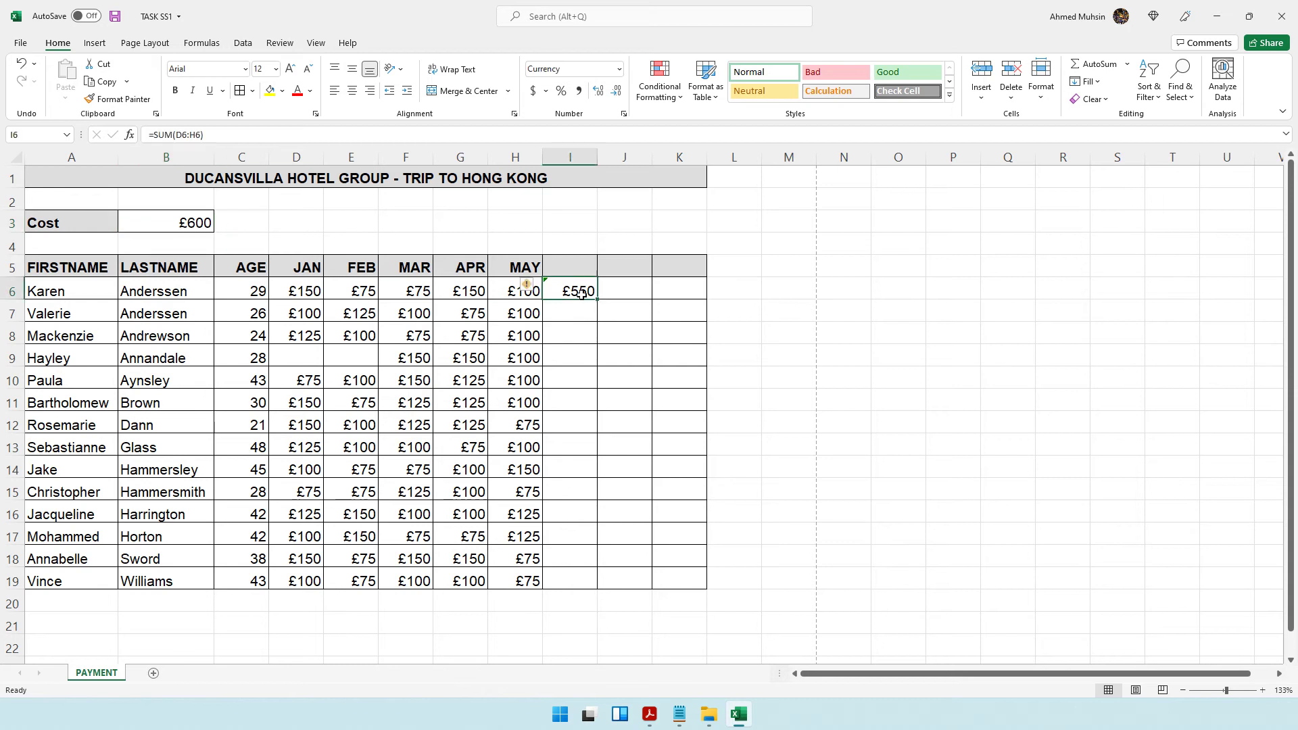
{"action": "left_click", "coordinate": [571, 263]}
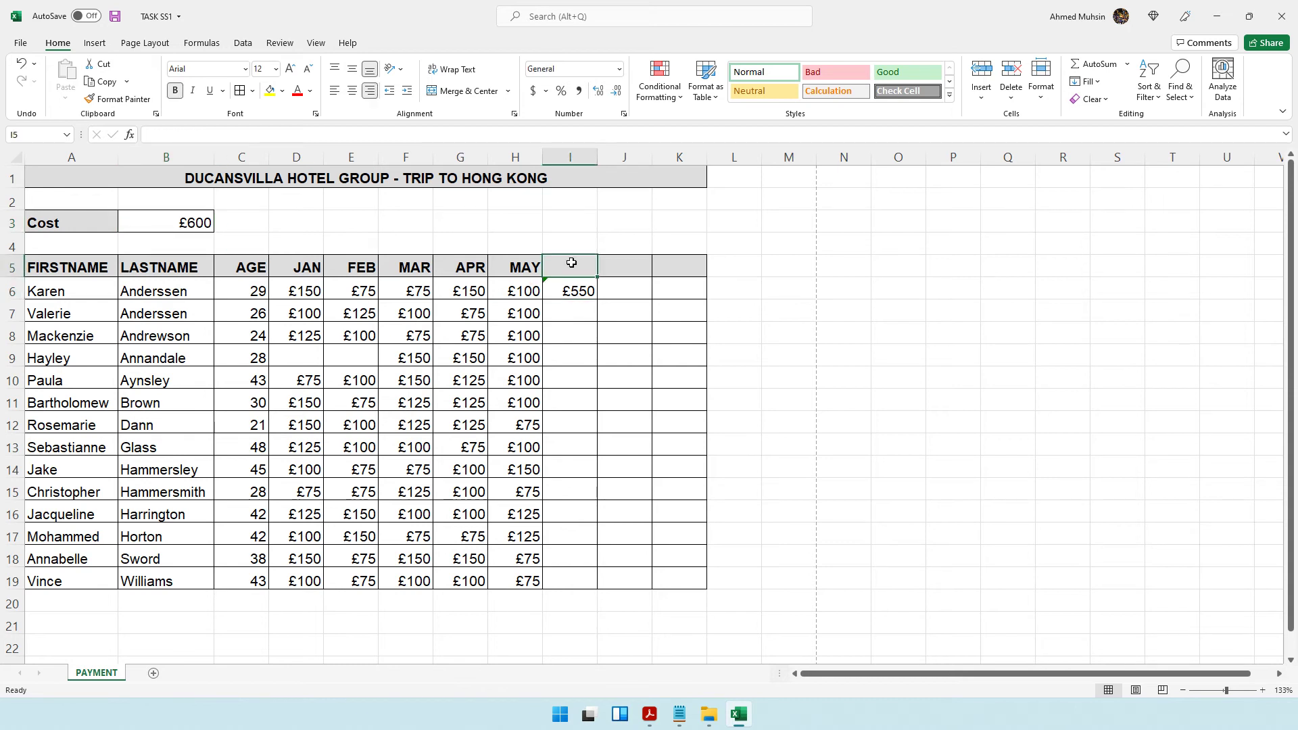
{"action": "type", "text": "Total Paid"}
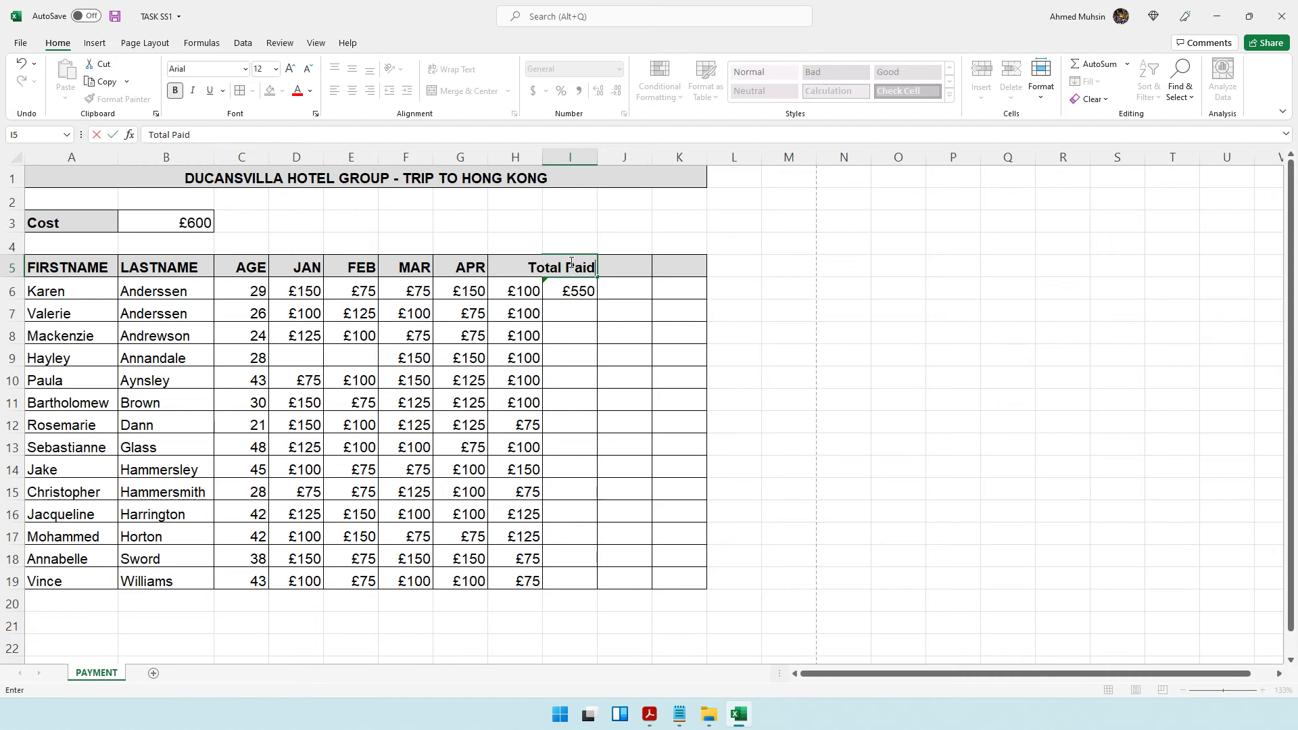
{"action": "key", "text": "Return"}
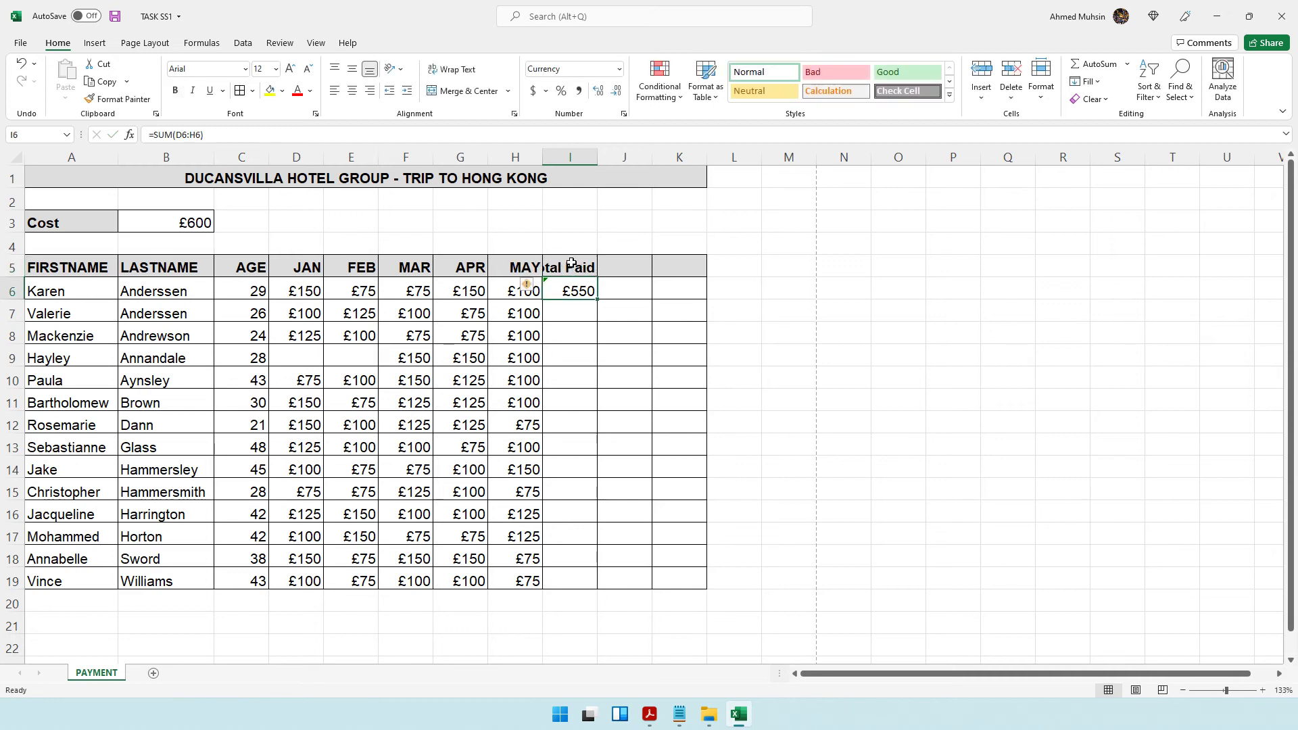
{"action": "left_click", "coordinate": [572, 264]}
- Wrap Total Paid onto two lines, with row 5 made taller and column I narrowed
{"action": "left_click", "coordinate": [455, 72]}
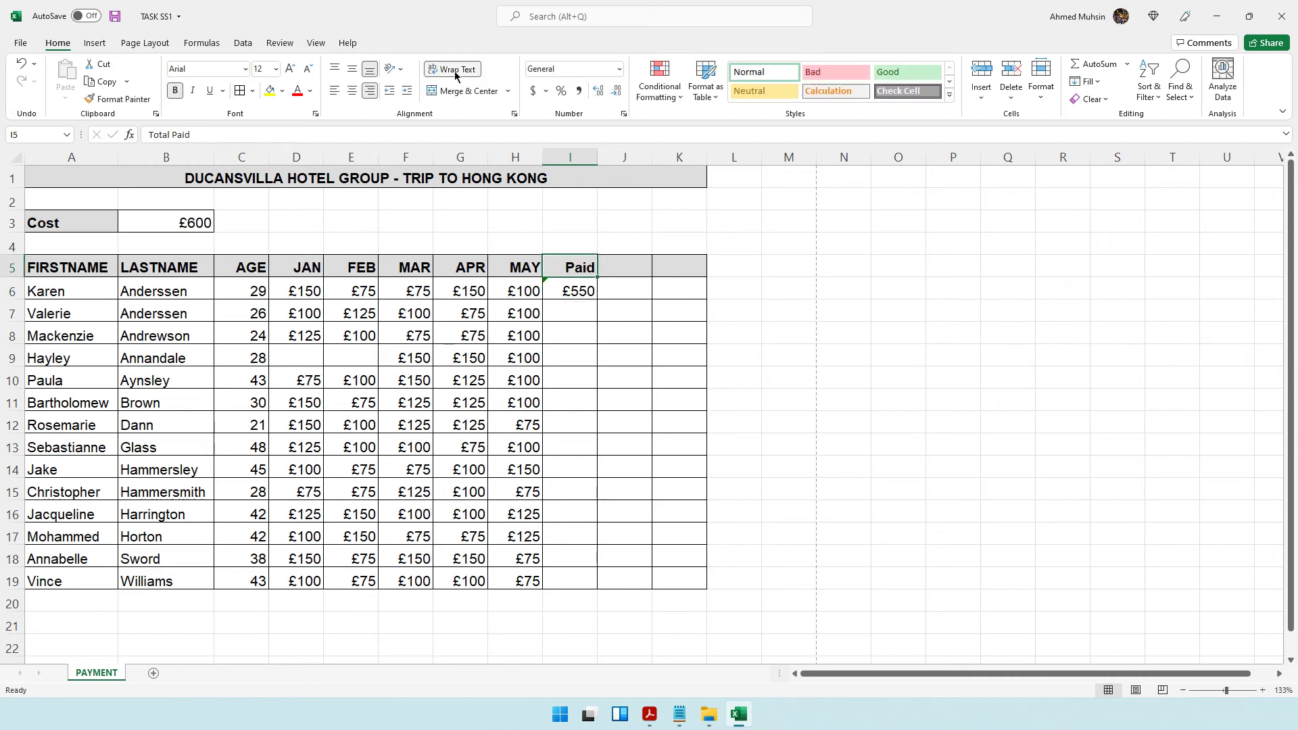
{"action": "left_click_drag", "start_coordinate": [598, 160], "coordinate": [621, 162]}
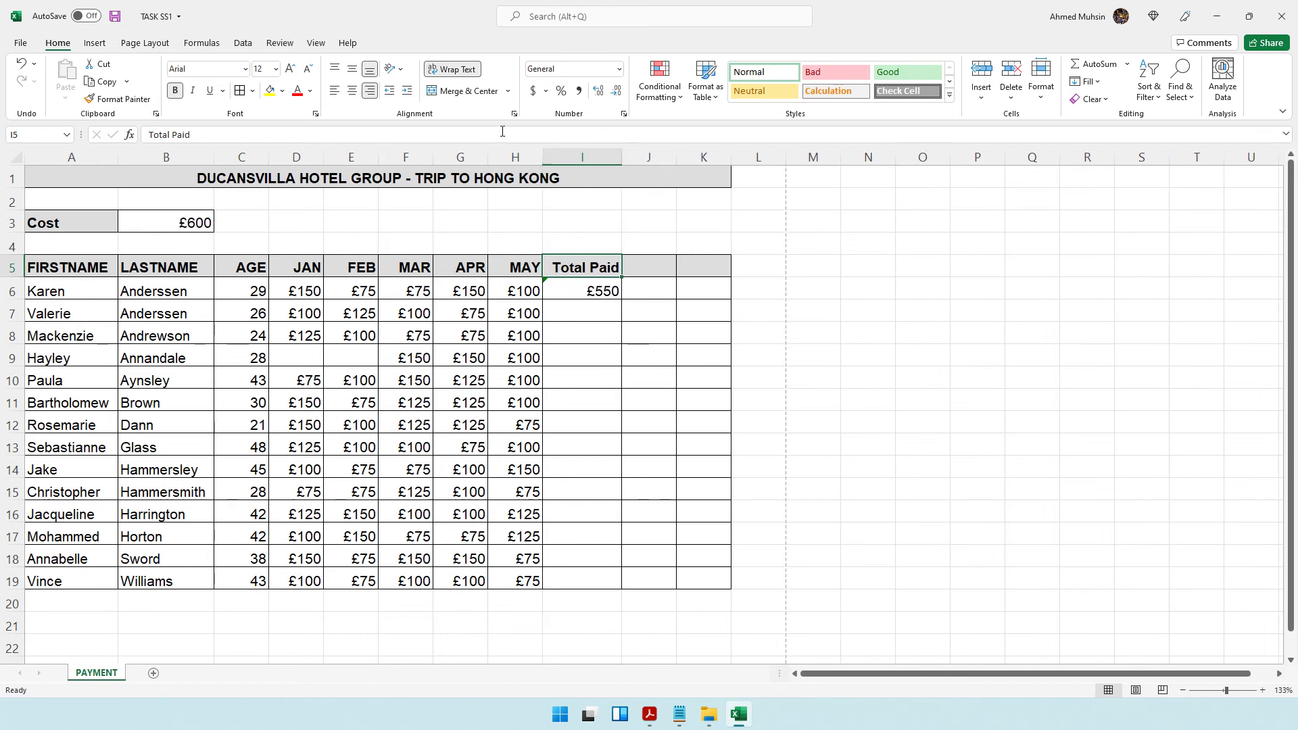
{"action": "left_click", "coordinate": [454, 69]}
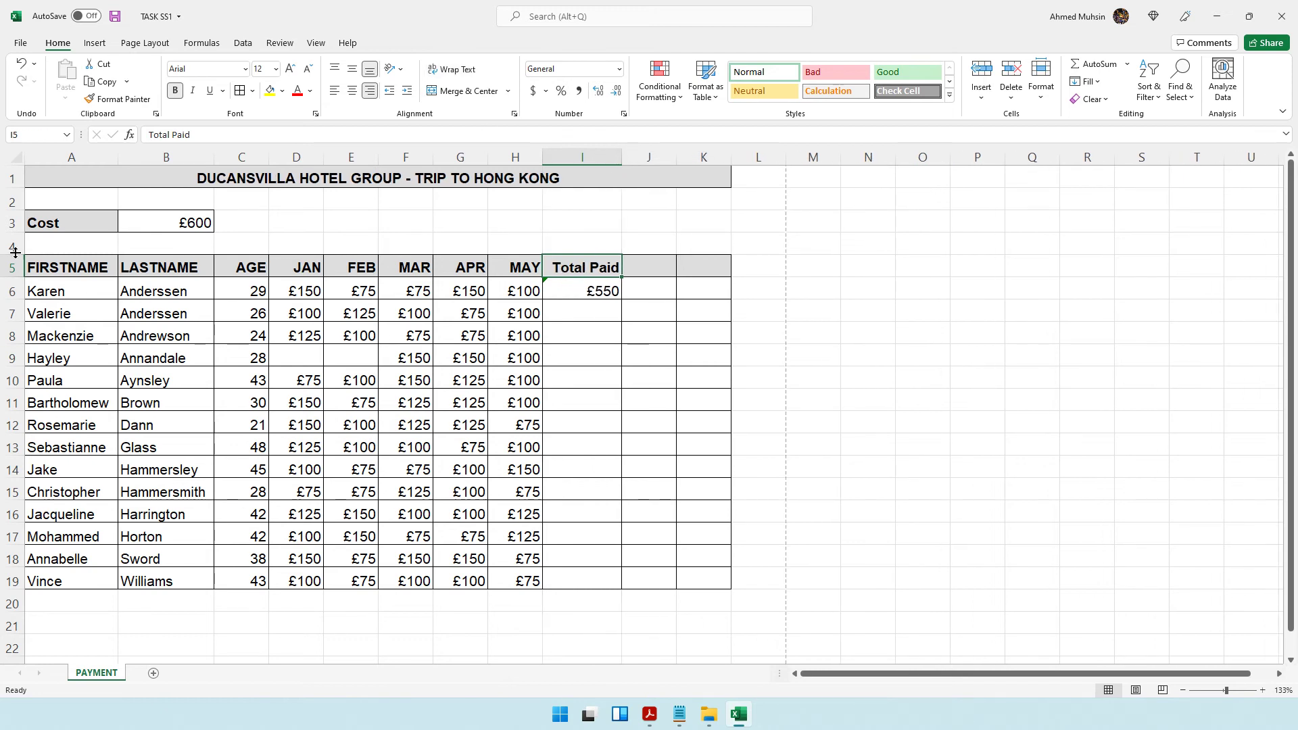
{"action": "left_click_drag", "start_coordinate": [11, 277], "coordinate": [13, 293]}
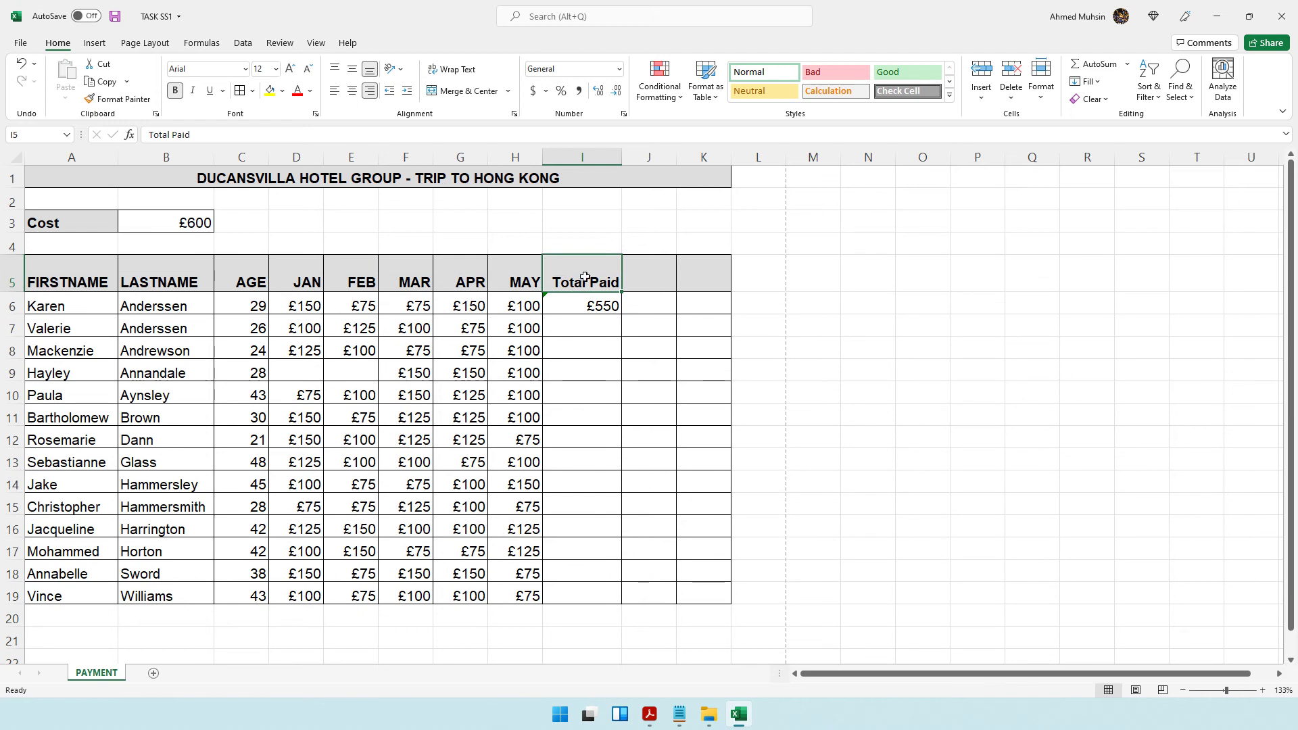
{"action": "left_click_drag", "start_coordinate": [623, 162], "coordinate": [591, 161]}
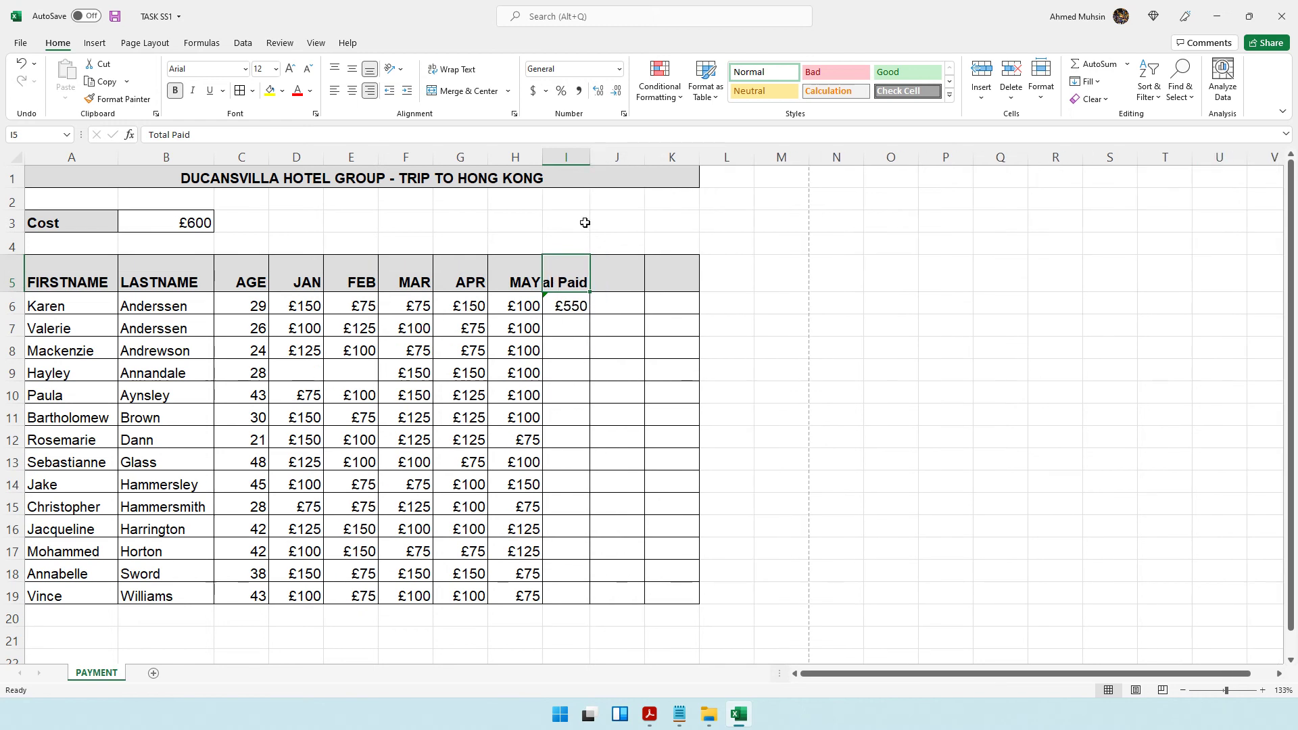
{"action": "left_click", "coordinate": [464, 71]}
- Right-align the Total Paid heading and recheck the total formula in I6
{"action": "left_click", "coordinate": [352, 90]}
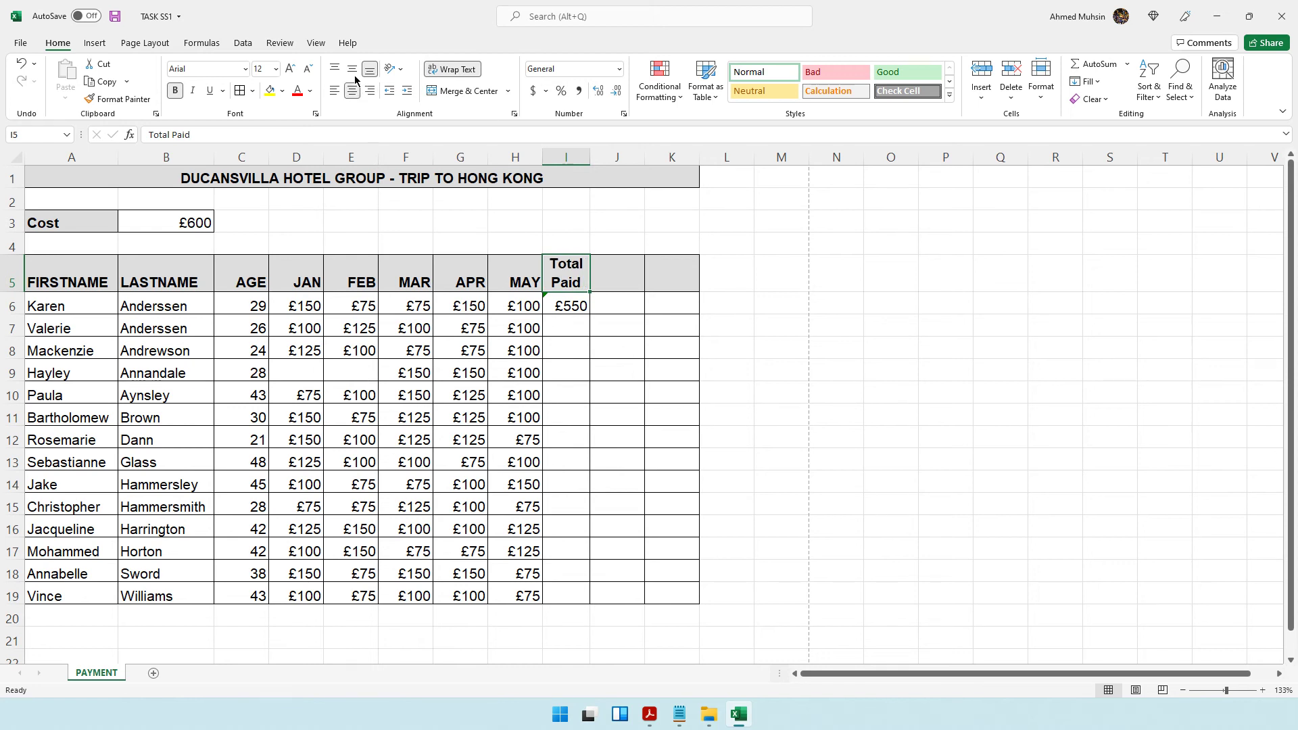
{"action": "left_click", "coordinate": [352, 69]}
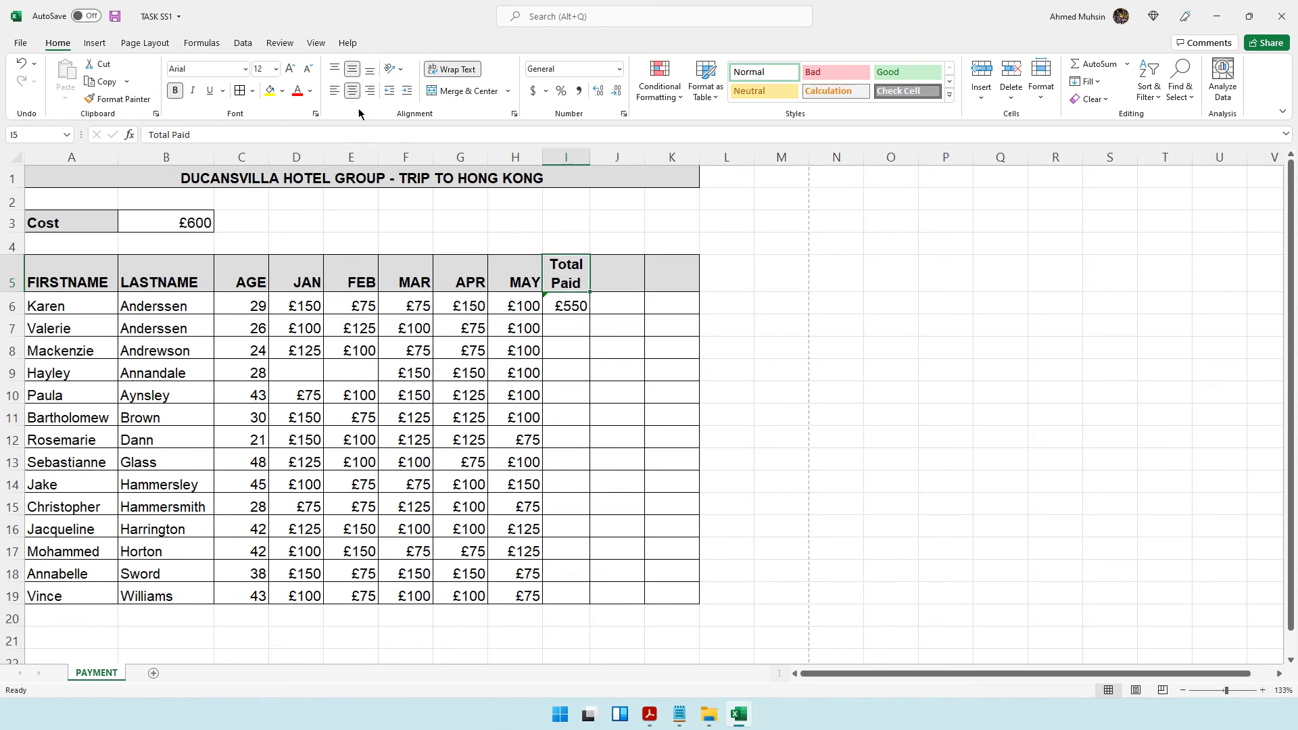
{"action": "left_click", "coordinate": [370, 90]}
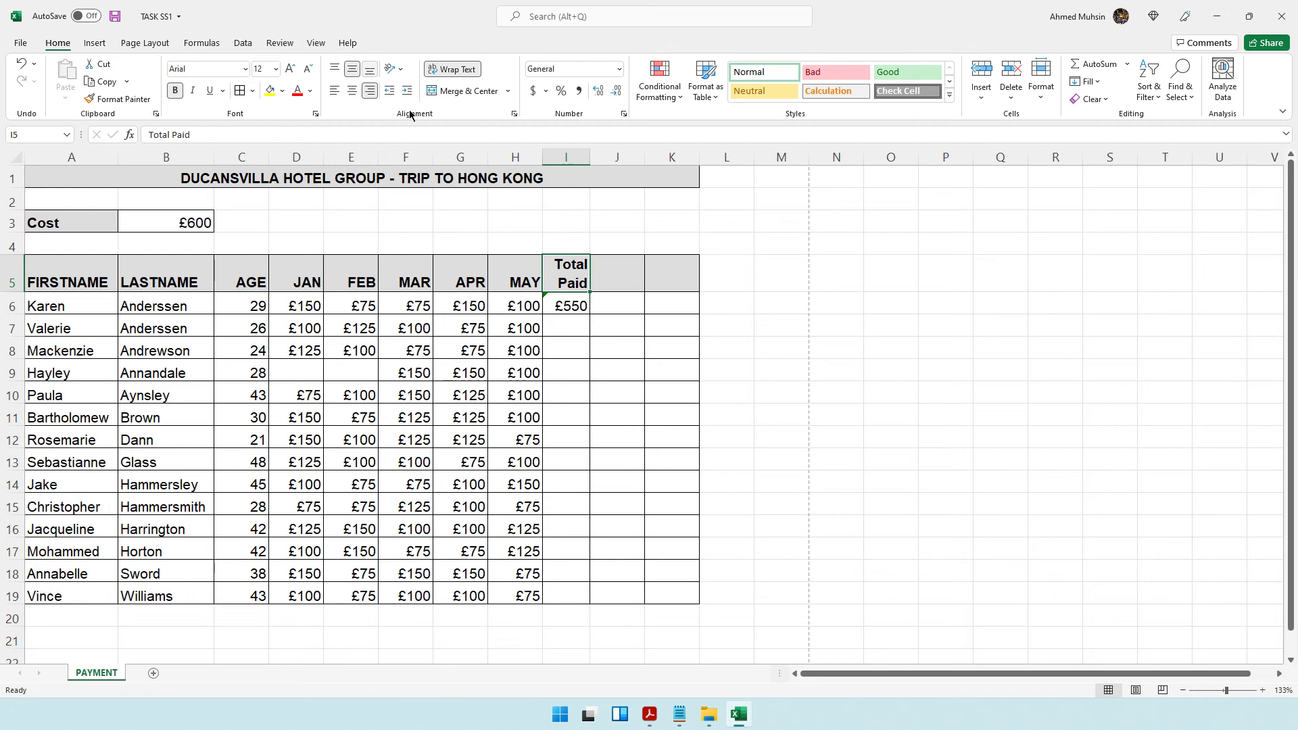
{"action": "left_click", "coordinate": [626, 297]}
{"action": "left_click", "coordinate": [575, 309]}
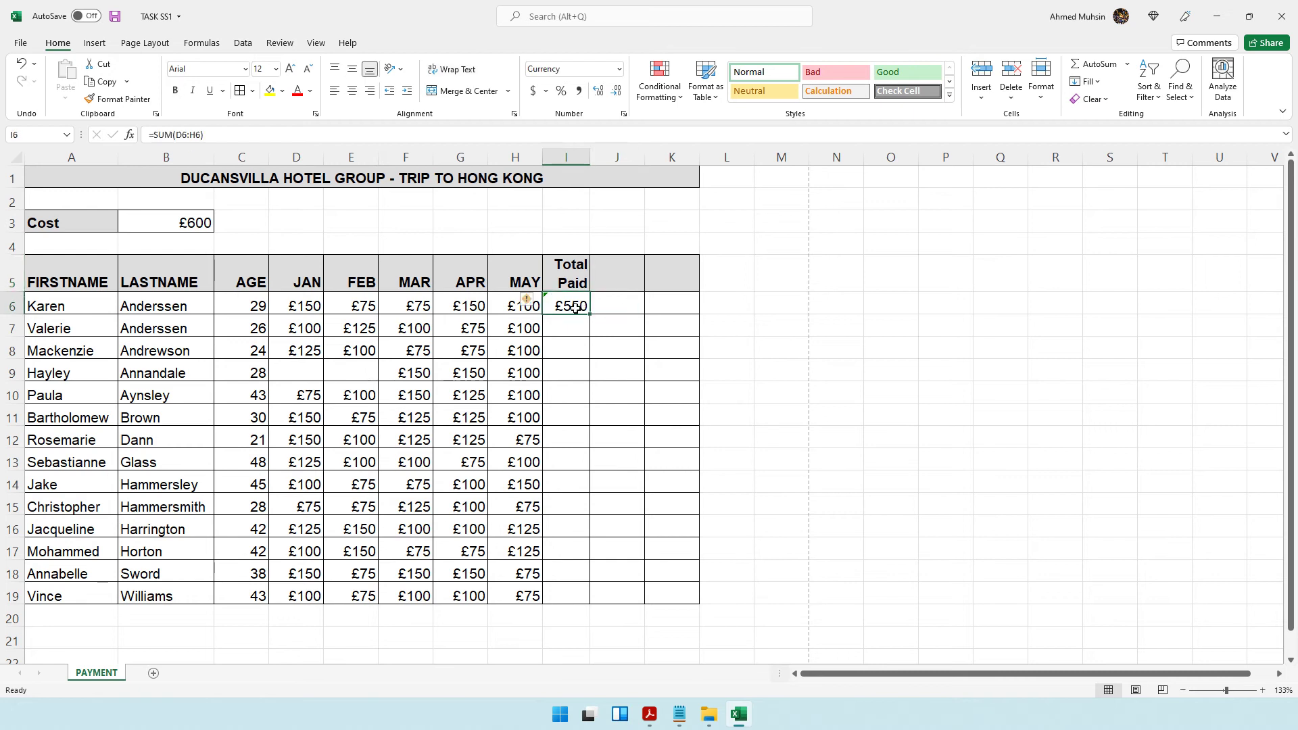
- Enter the heading 'Balance to be Paid' in cell J5
{"action": "left_click", "coordinate": [607, 273]}
{"action": "type", "text": "B Mar"}
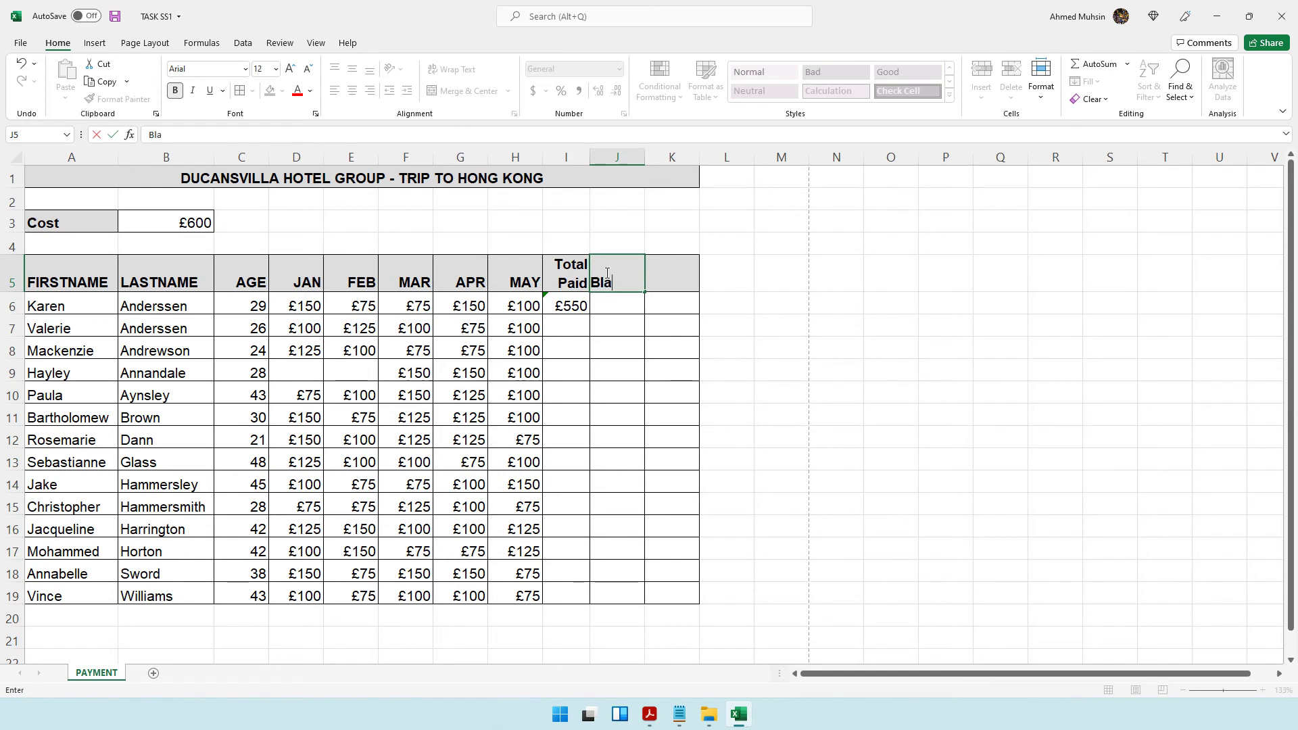
{"action": "key", "text": "BackSpace"}
{"action": "key", "text": "BackSpace"}
{"action": "key", "text": "BackSpace"}
{"action": "key", "text": "BackSpace"}
{"action": "type", "text": "alance to b"}
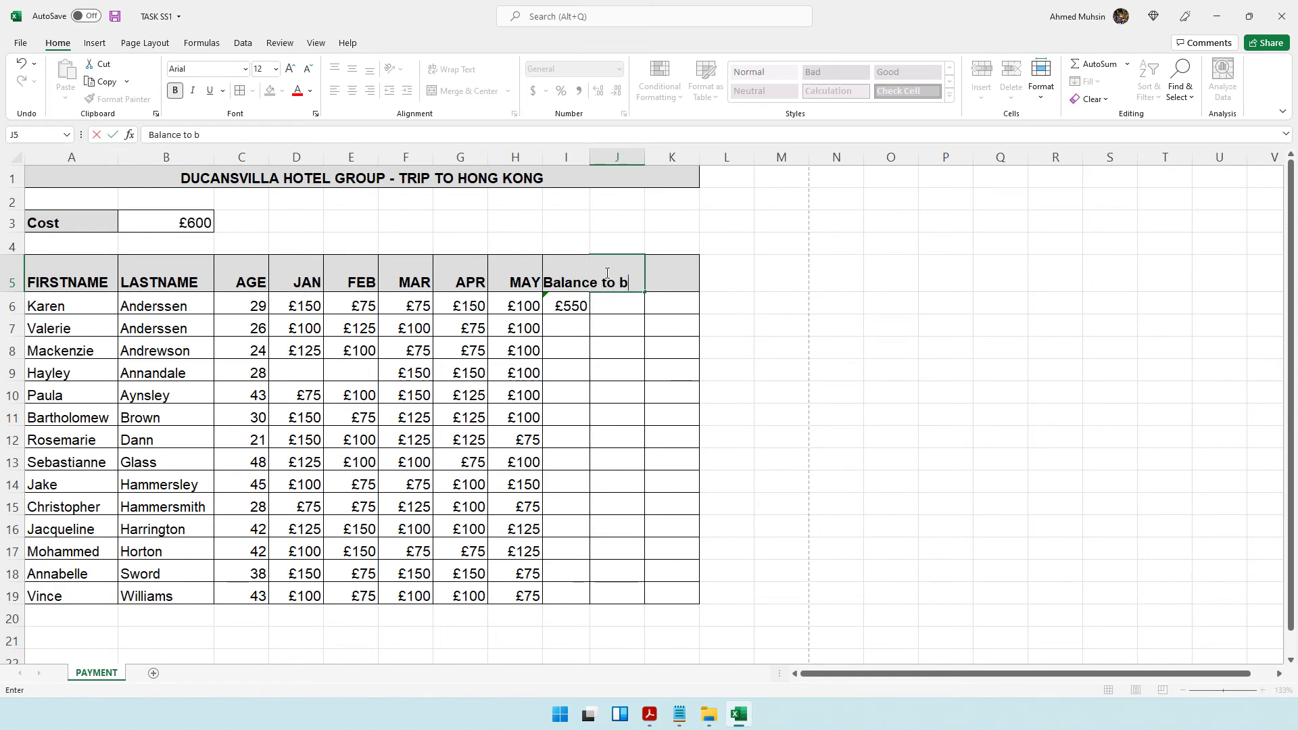
{"action": "type", "text": "e Paid"}
{"action": "key", "text": "ctrl+Return"}
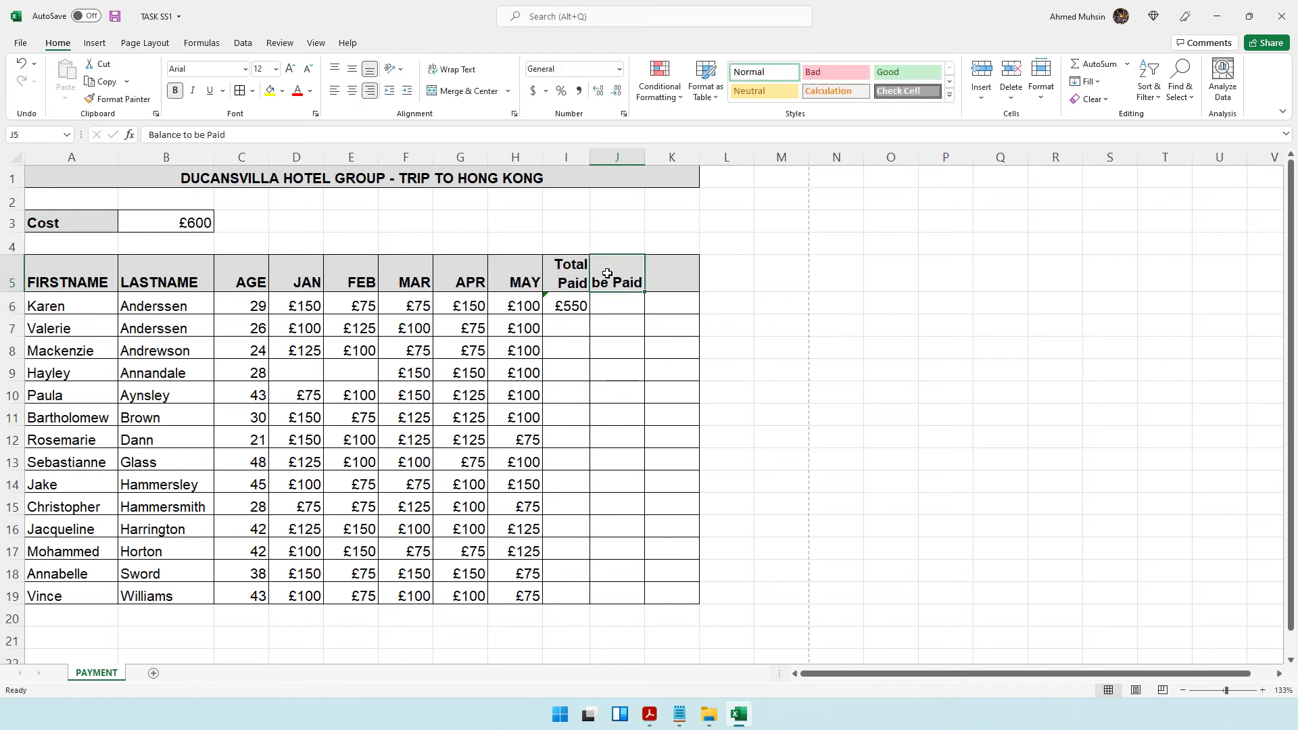
- Widen column J, wrap its heading onto two lines, then pick J6 for the formula
{"action": "left_click_drag", "start_coordinate": [645, 157], "coordinate": [667, 158]}
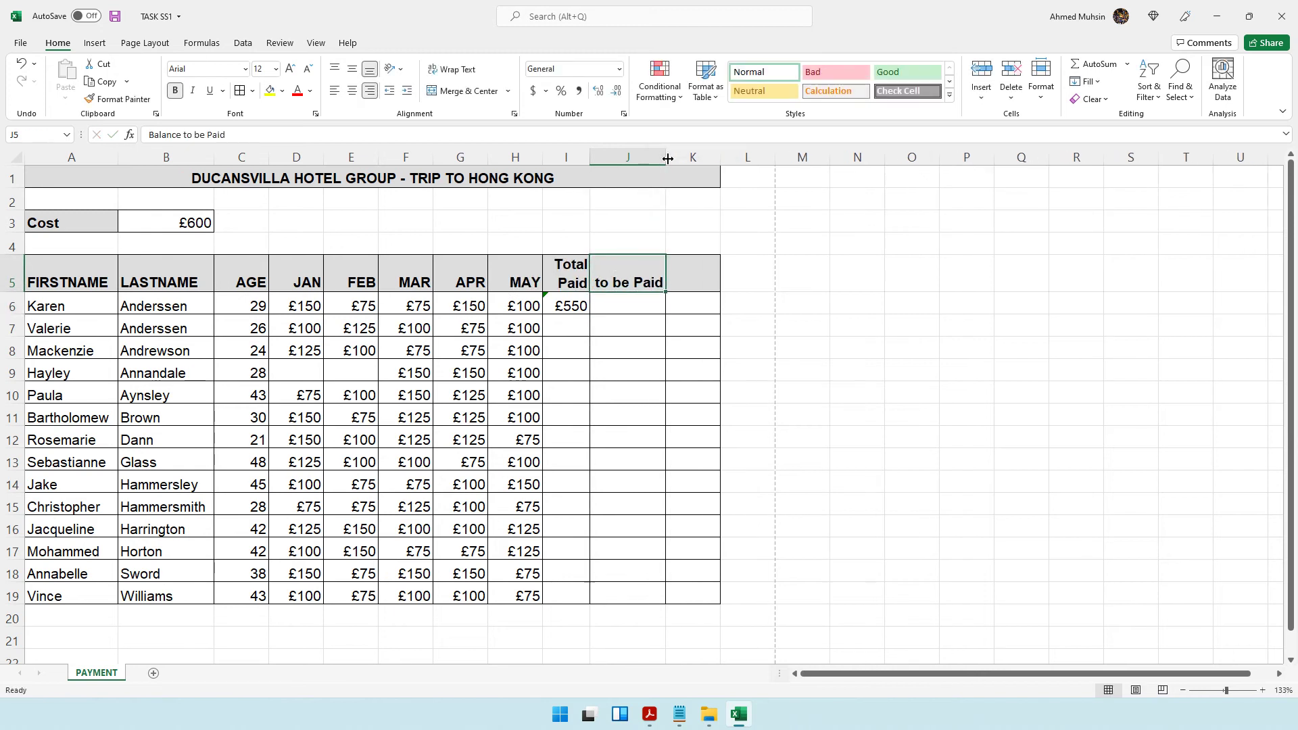
{"action": "left_click", "coordinate": [454, 69]}
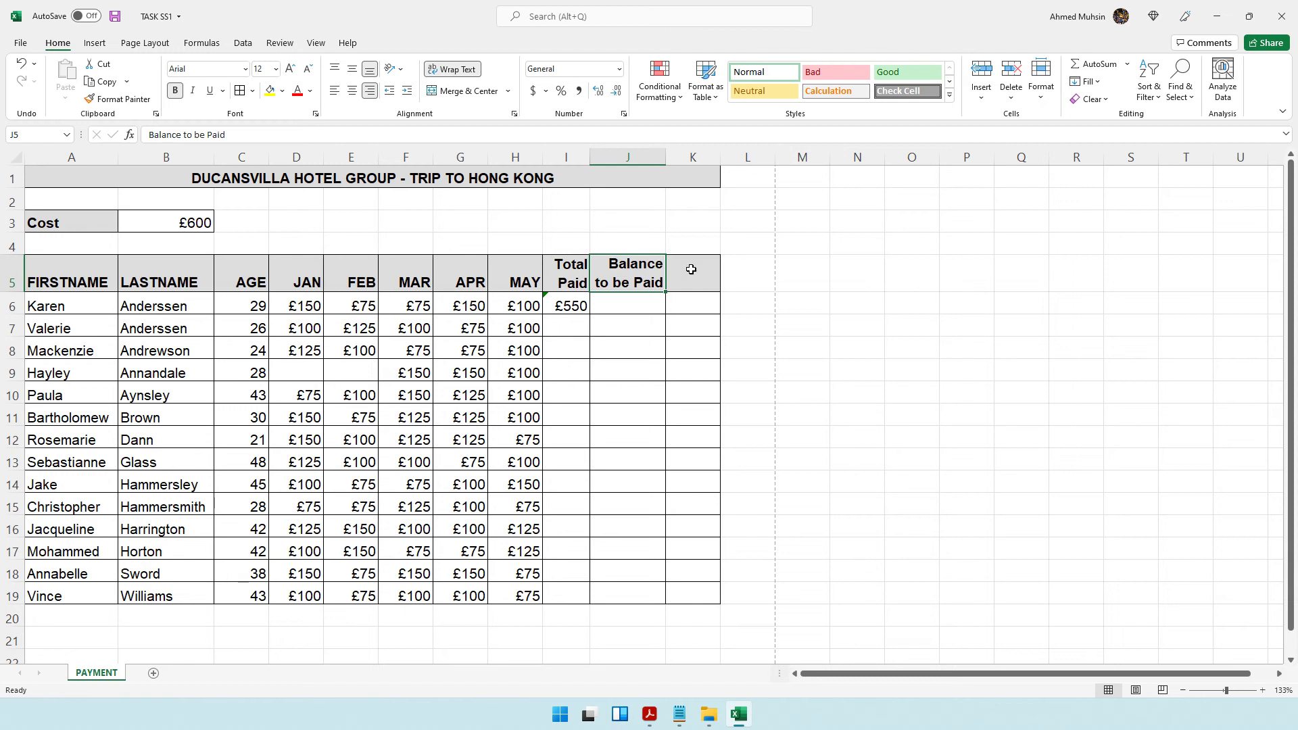
{"action": "left_click", "coordinate": [628, 305]}
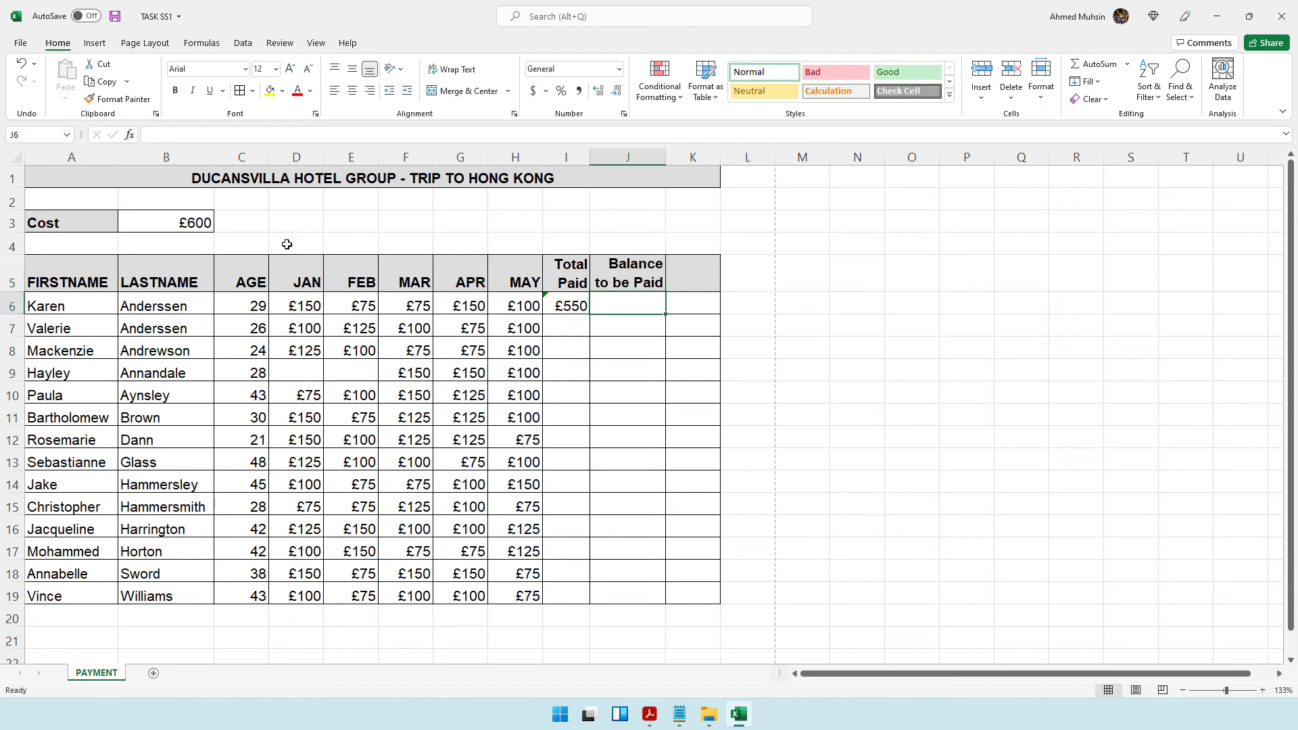
{"action": "left_click", "coordinate": [169, 227]}
{"action": "left_click", "coordinate": [575, 313]}
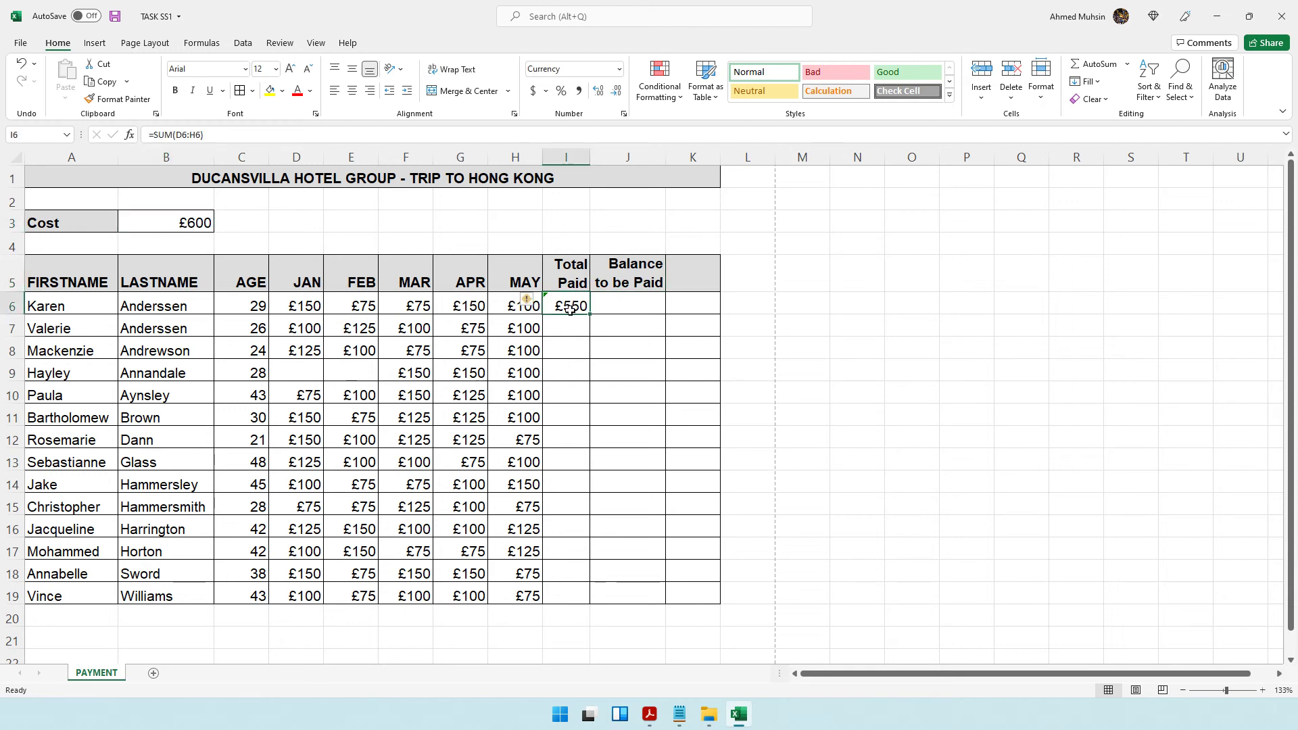
{"action": "left_click", "coordinate": [620, 311]}
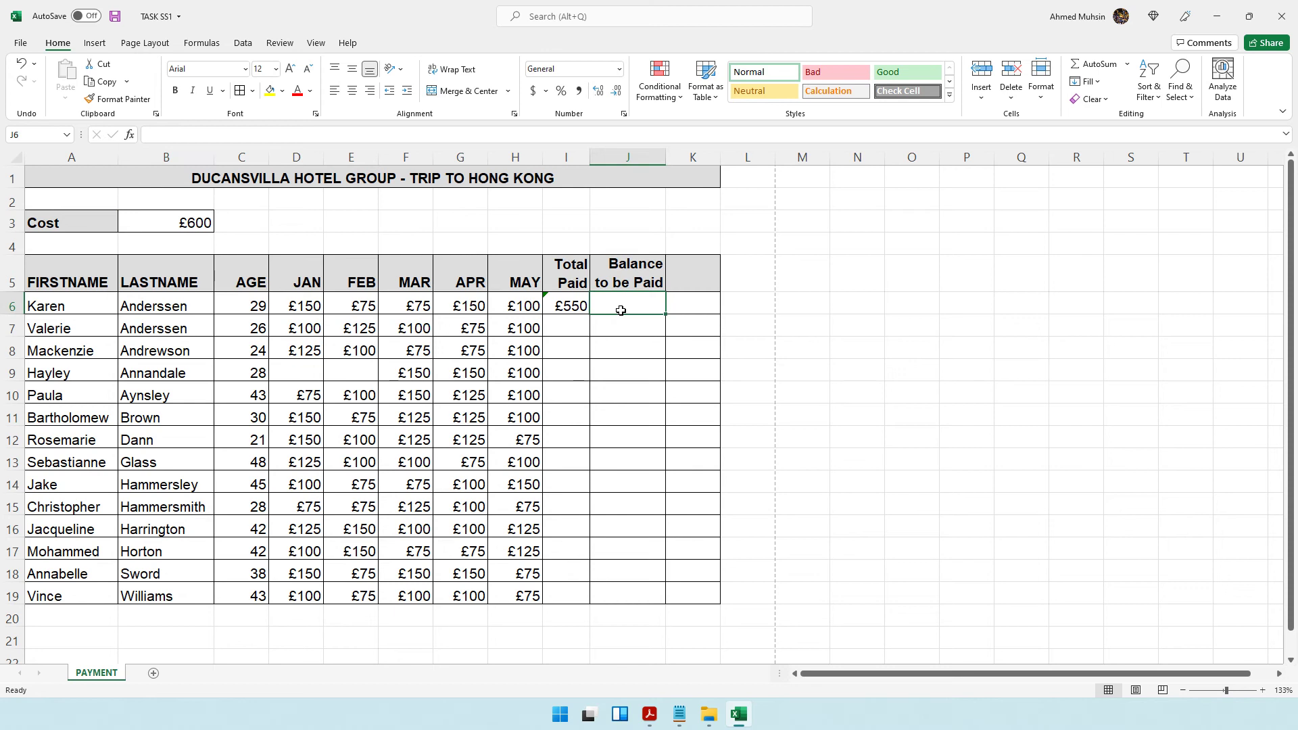
- Enter =$B$3-I6 in J6, giving a £50 balance
{"action": "type", "text": "="}
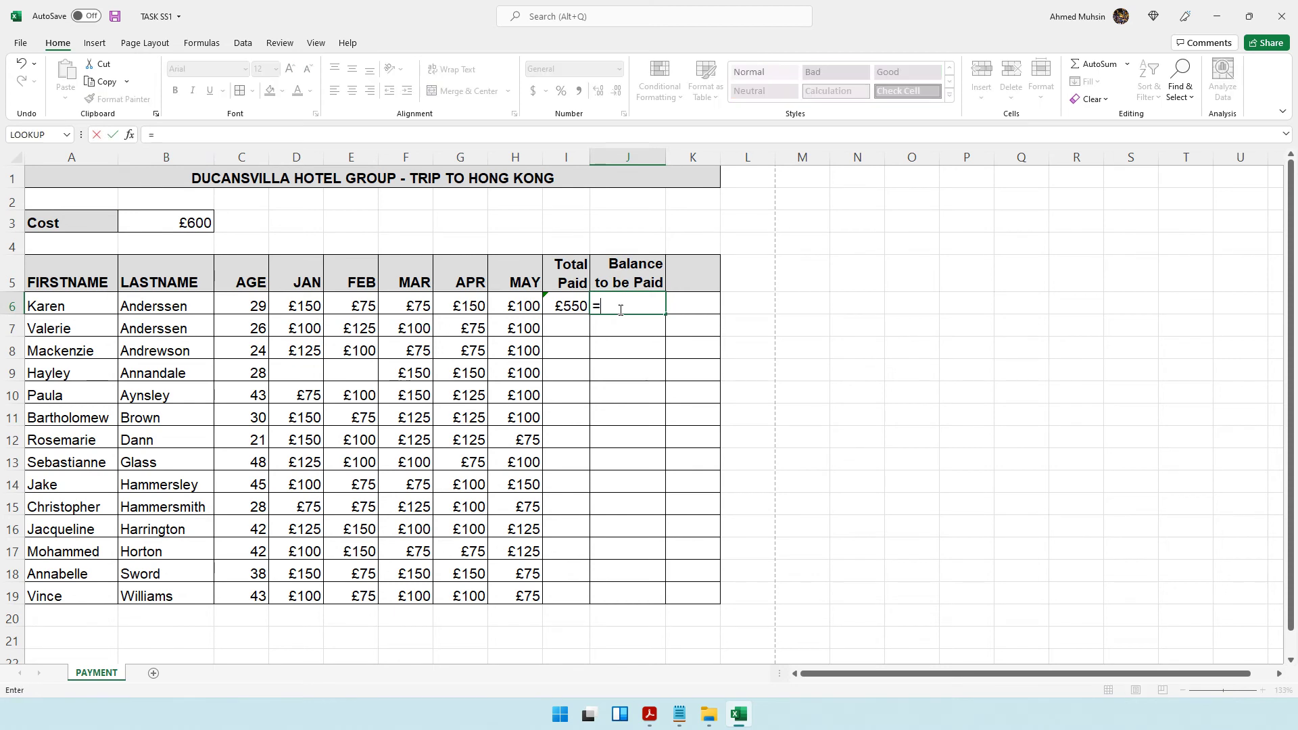
{"action": "left_click", "coordinate": [187, 222]}
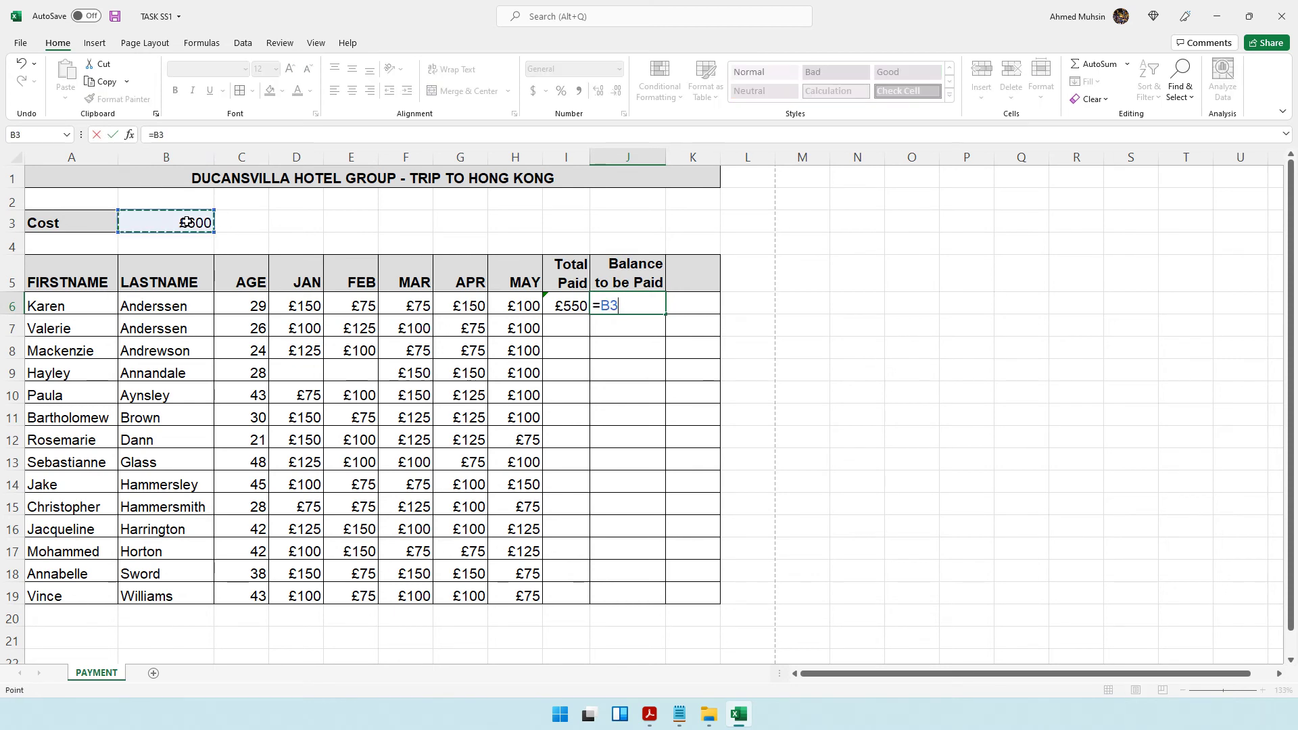
{"action": "type", "text": "-"}
{"action": "left_click", "coordinate": [572, 304]}
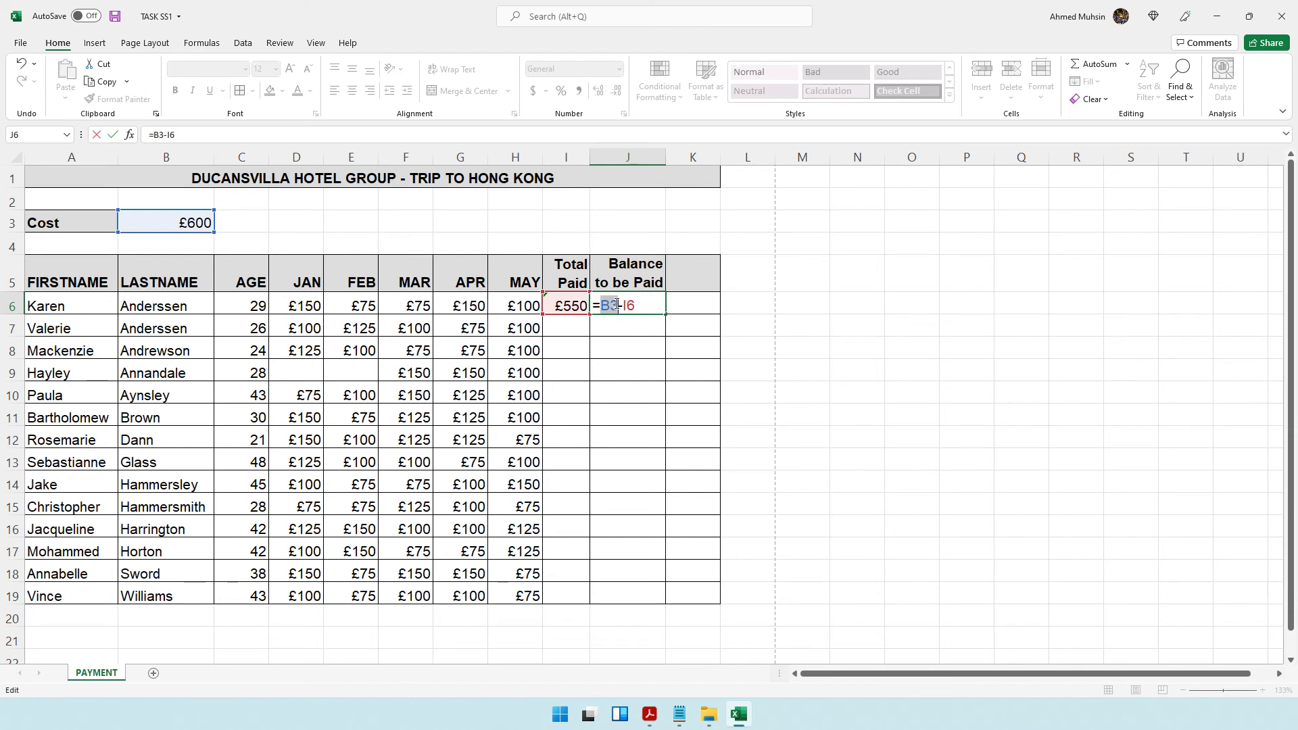
{"action": "key", "text": "F4"}
{"action": "key", "text": "ctrl+Return"}
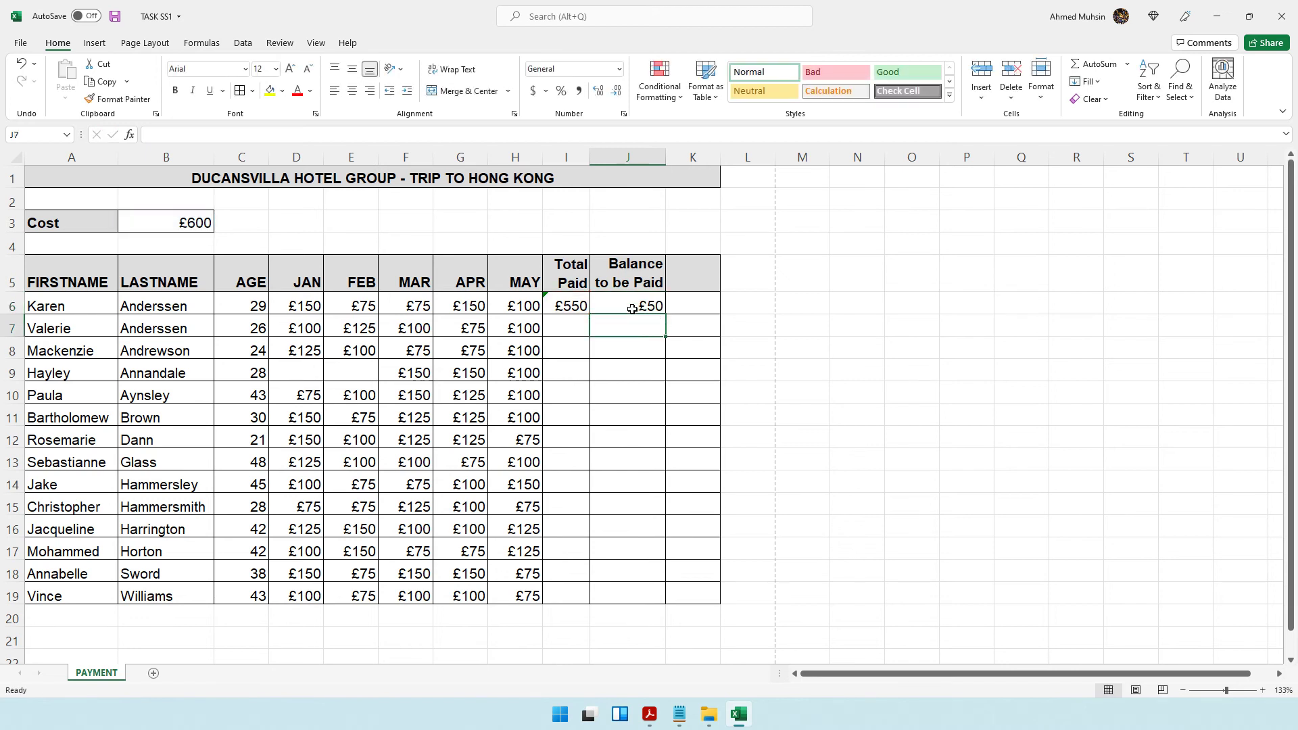
- Highlight the question paper's instruction to replicate the formulae
{"action": "left_click", "coordinate": [649, 714]}
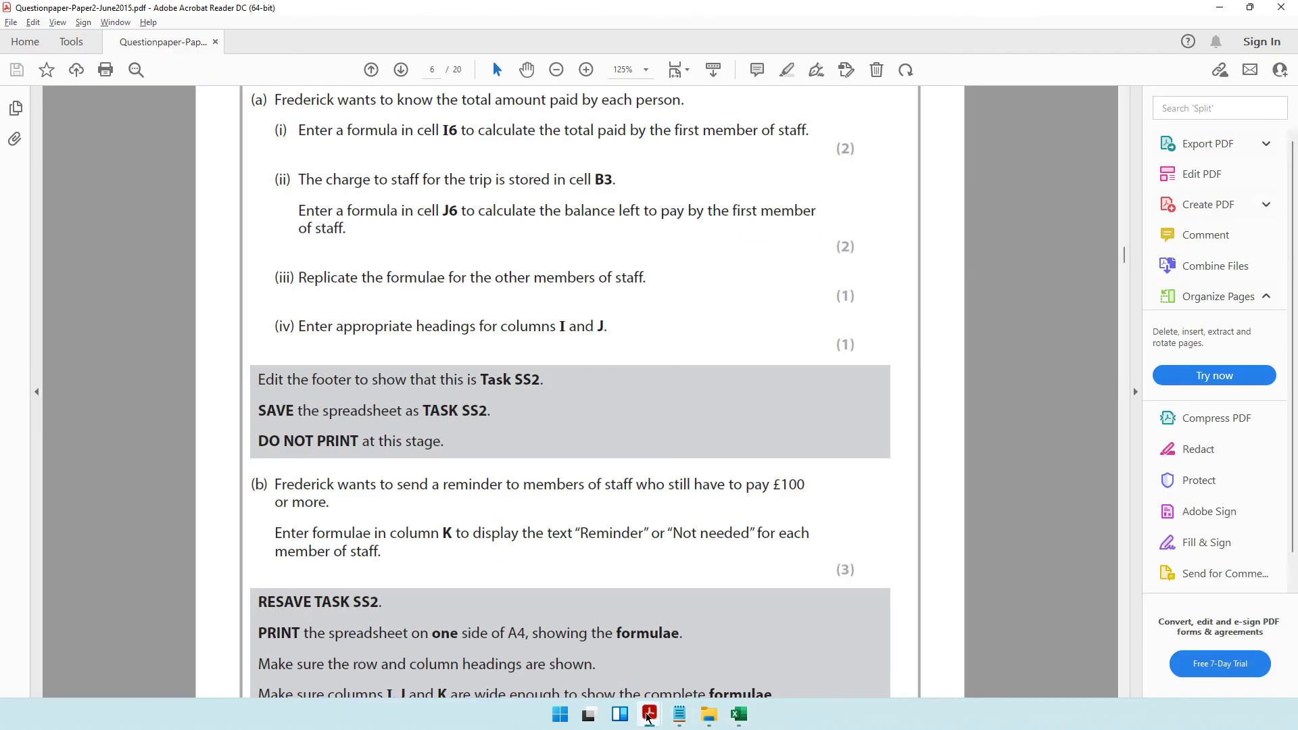
{"action": "scroll", "coordinate": [443, 316], "scroll_direction": "down", "scroll_amount": 1}
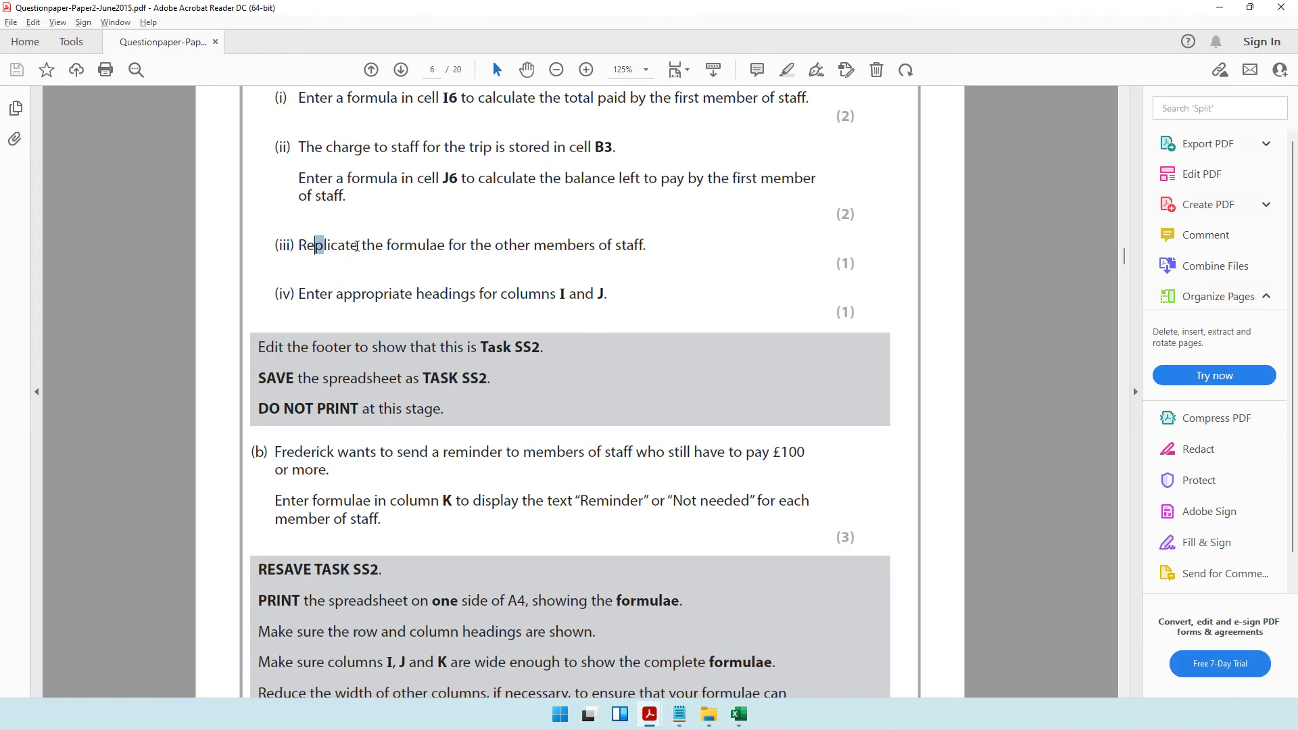
{"action": "left_click_drag", "start_coordinate": [300, 246], "coordinate": [633, 242]}
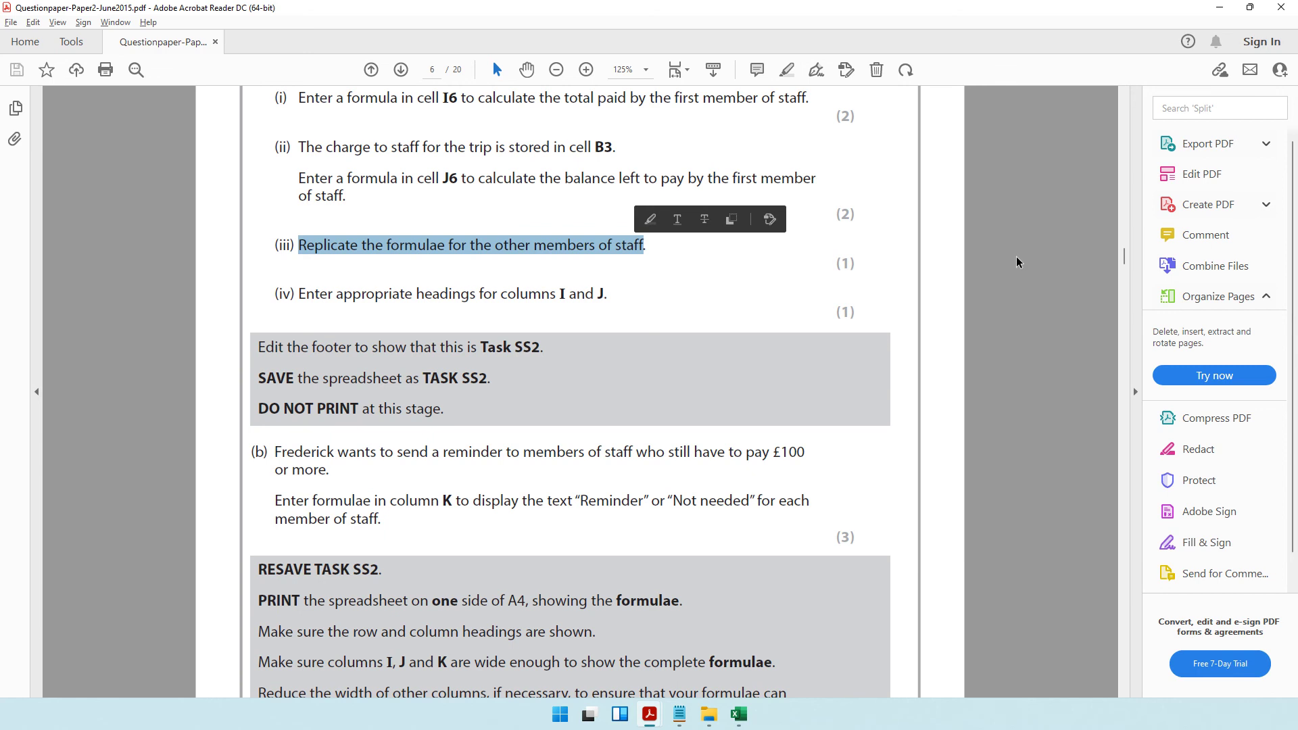
{"action": "left_click", "coordinate": [1220, 8]}
- Fill the I6 and J6 formulas down to row 19 and spot-check J7 to J9
{"action": "left_click", "coordinate": [580, 305]}
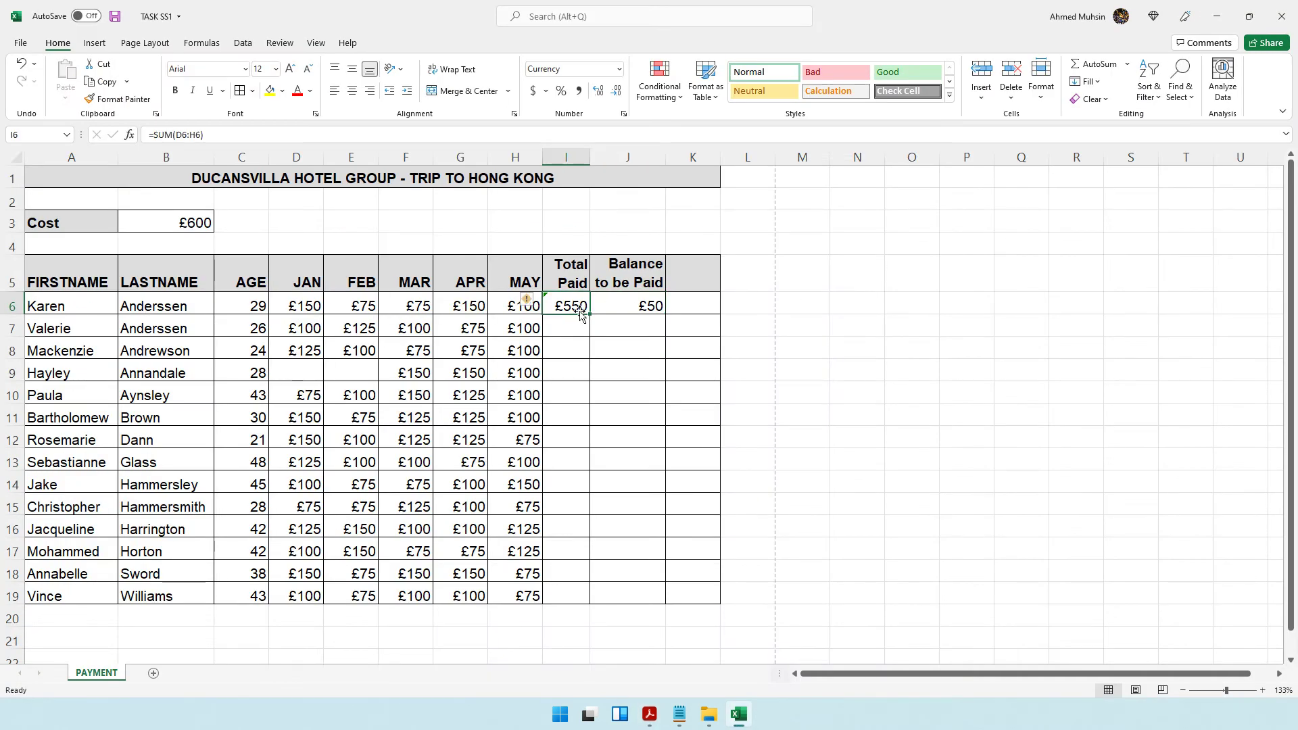
{"action": "left_click_drag", "start_coordinate": [590, 314], "coordinate": [590, 601]}
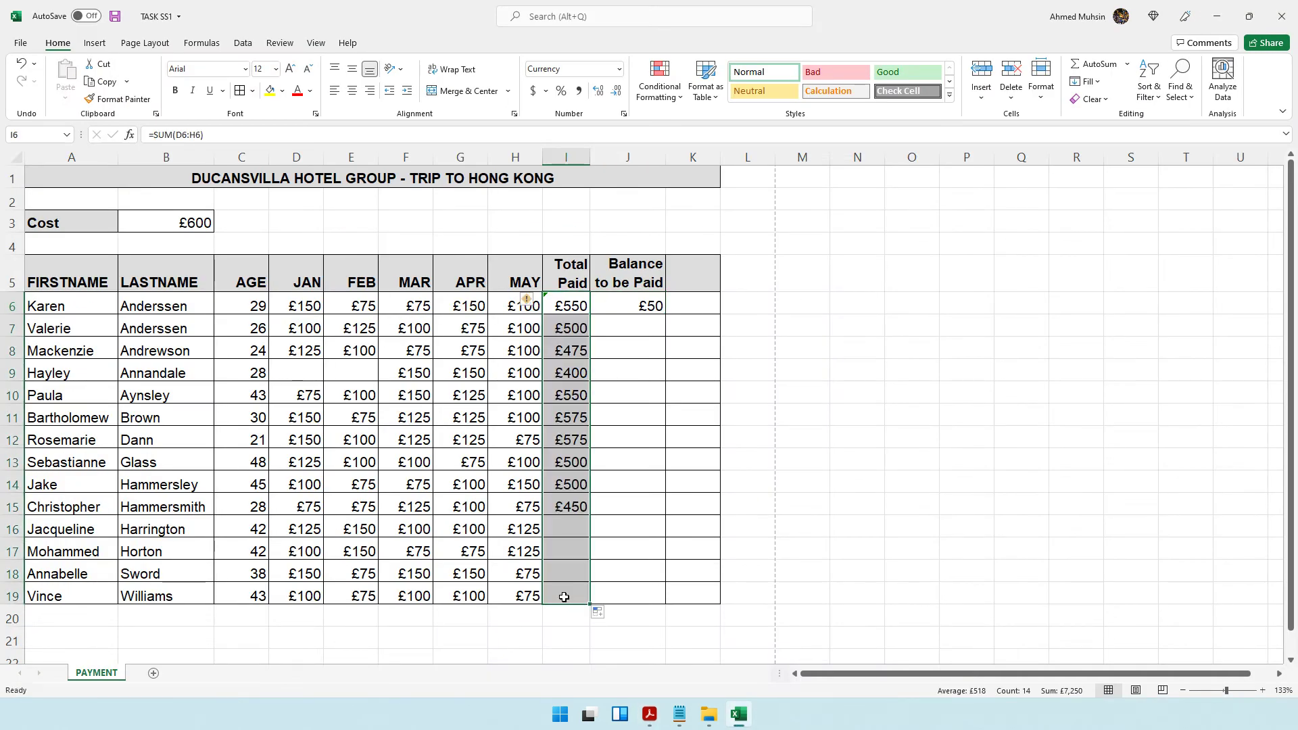
{"action": "left_click", "coordinate": [658, 310]}
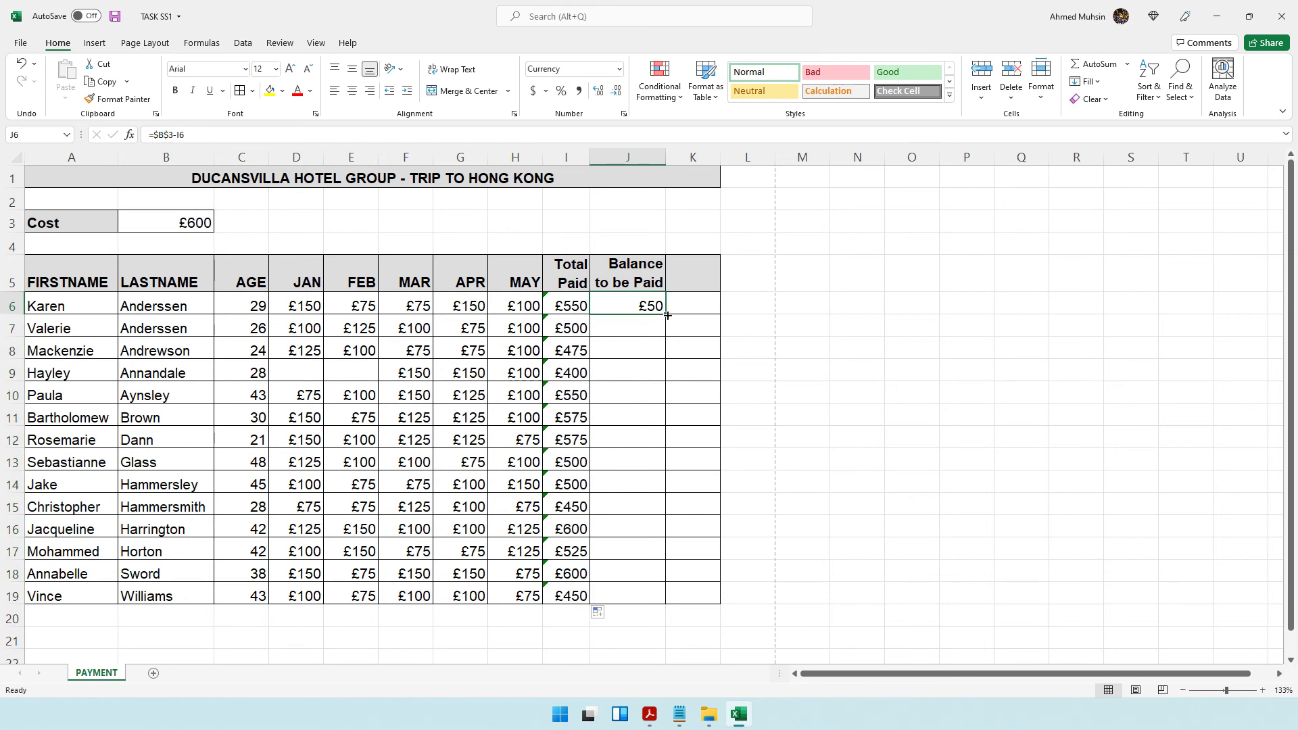
{"action": "left_click_drag", "start_coordinate": [668, 315], "coordinate": [674, 605]}
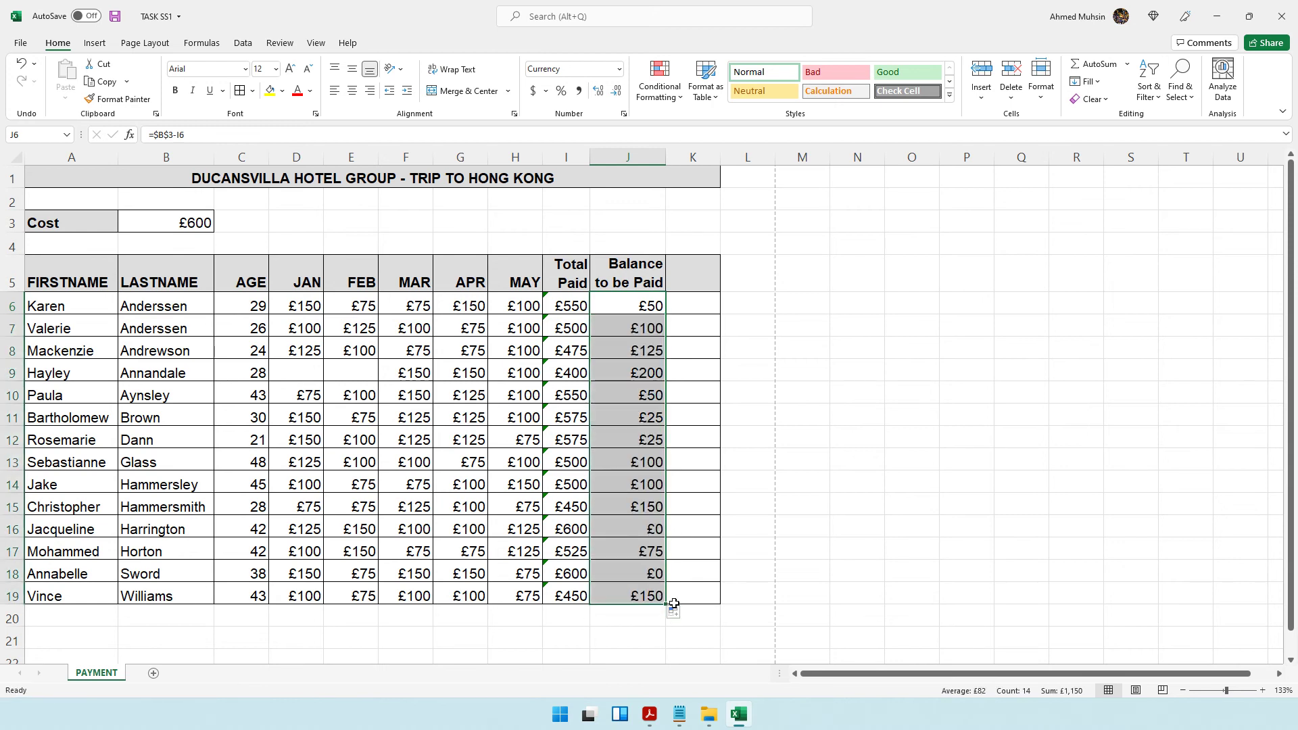
{"action": "left_click", "coordinate": [628, 310]}
{"action": "left_click", "coordinate": [623, 327]}
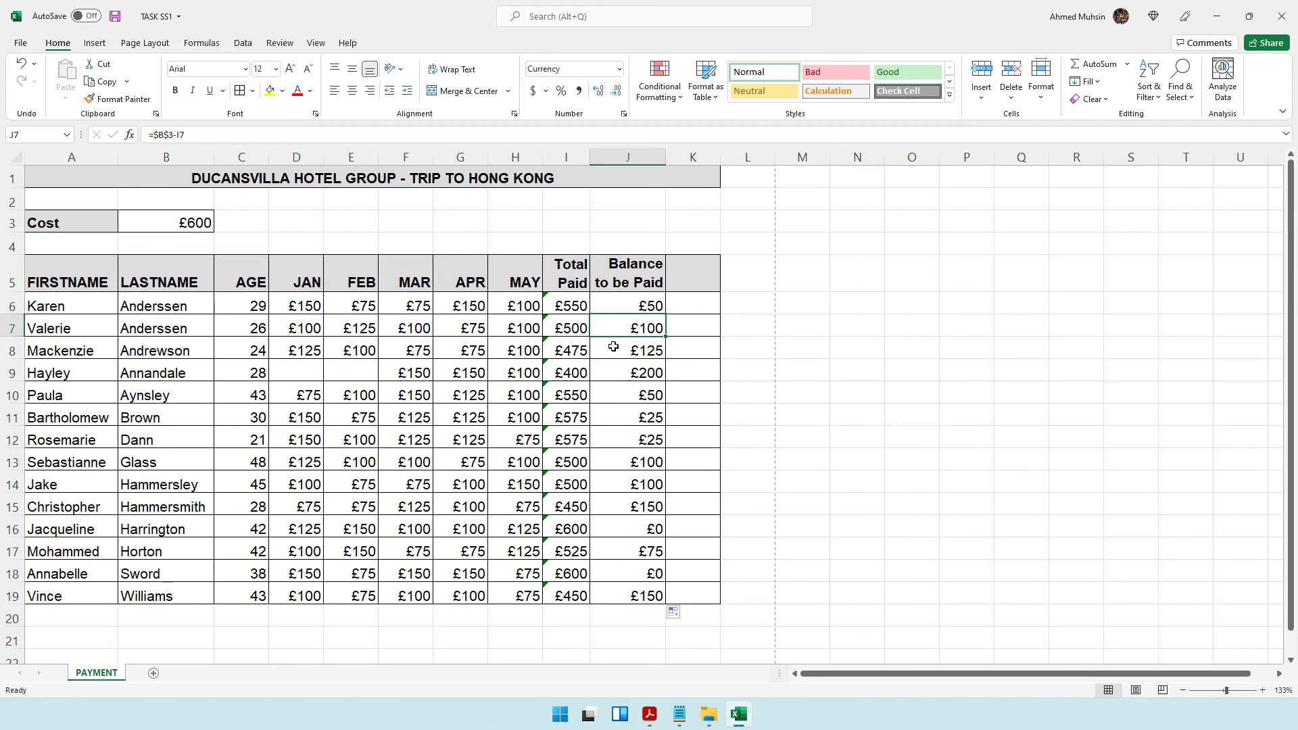
{"action": "left_click", "coordinate": [614, 347]}
{"action": "left_click", "coordinate": [612, 378]}
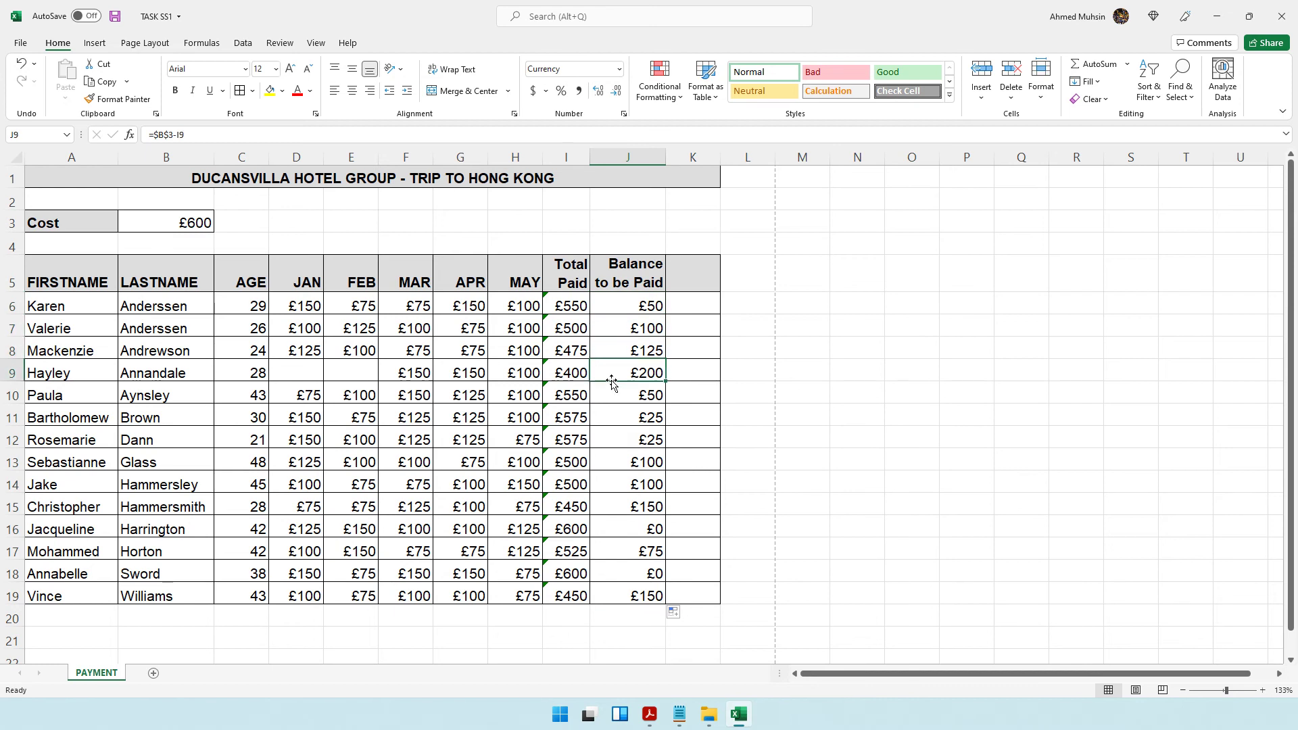
- Check the question paper's heading instruction against the I5 and J5 headings
{"action": "left_click", "coordinate": [650, 715]}
{"action": "left_click_drag", "start_coordinate": [352, 295], "coordinate": [611, 298]}
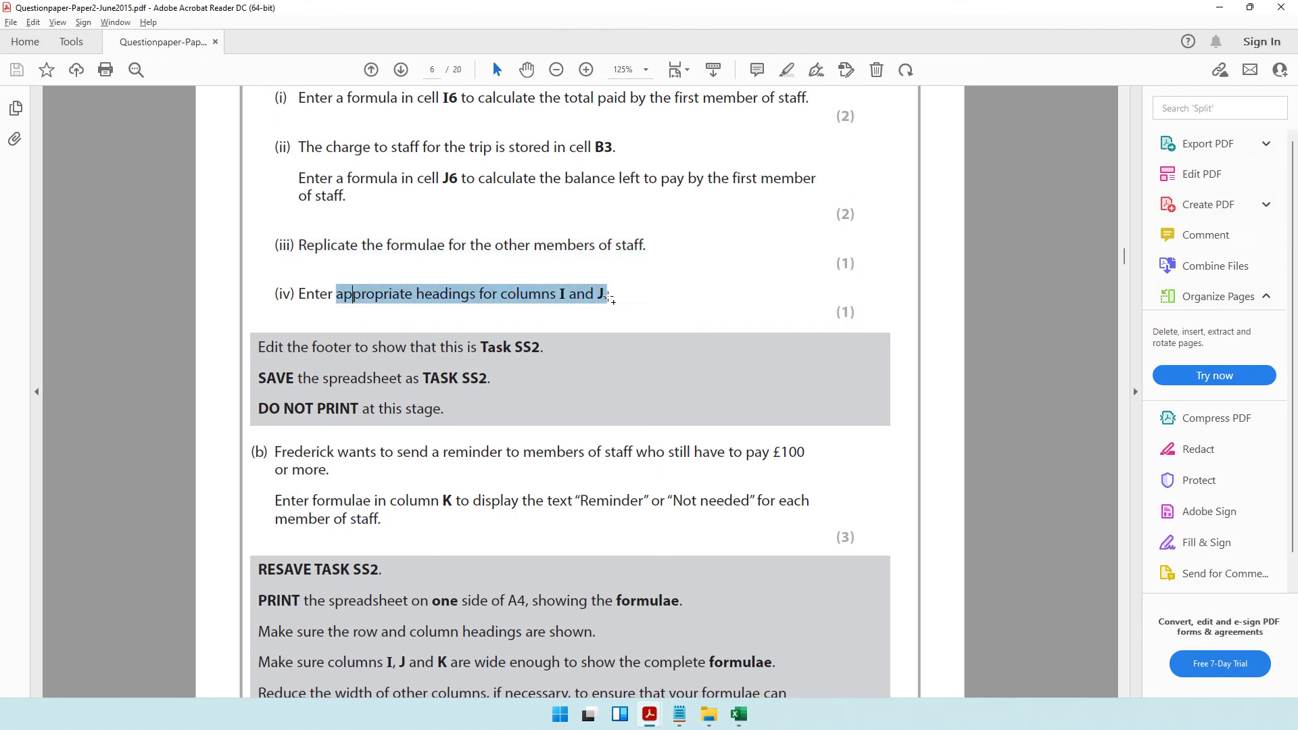
{"action": "left_click", "coordinate": [1220, 7]}
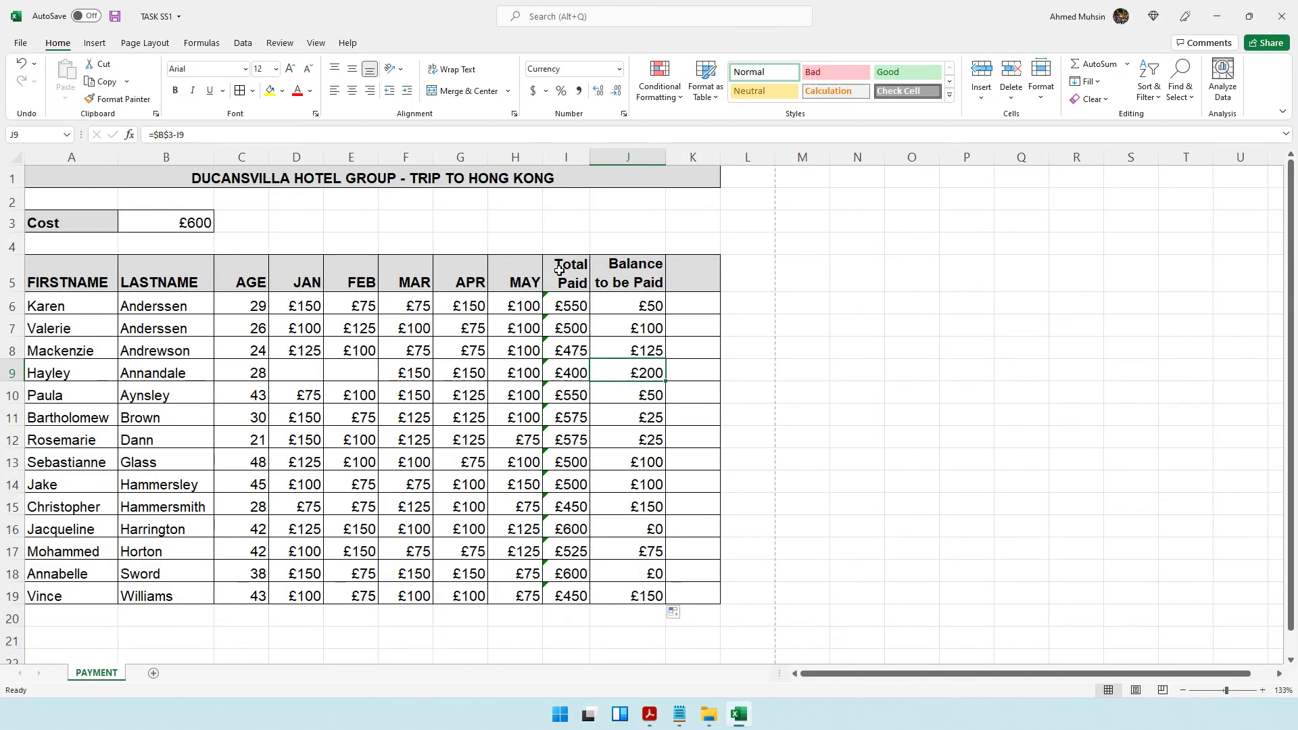
{"action": "left_click", "coordinate": [551, 270]}
{"action": "left_click", "coordinate": [617, 263]}
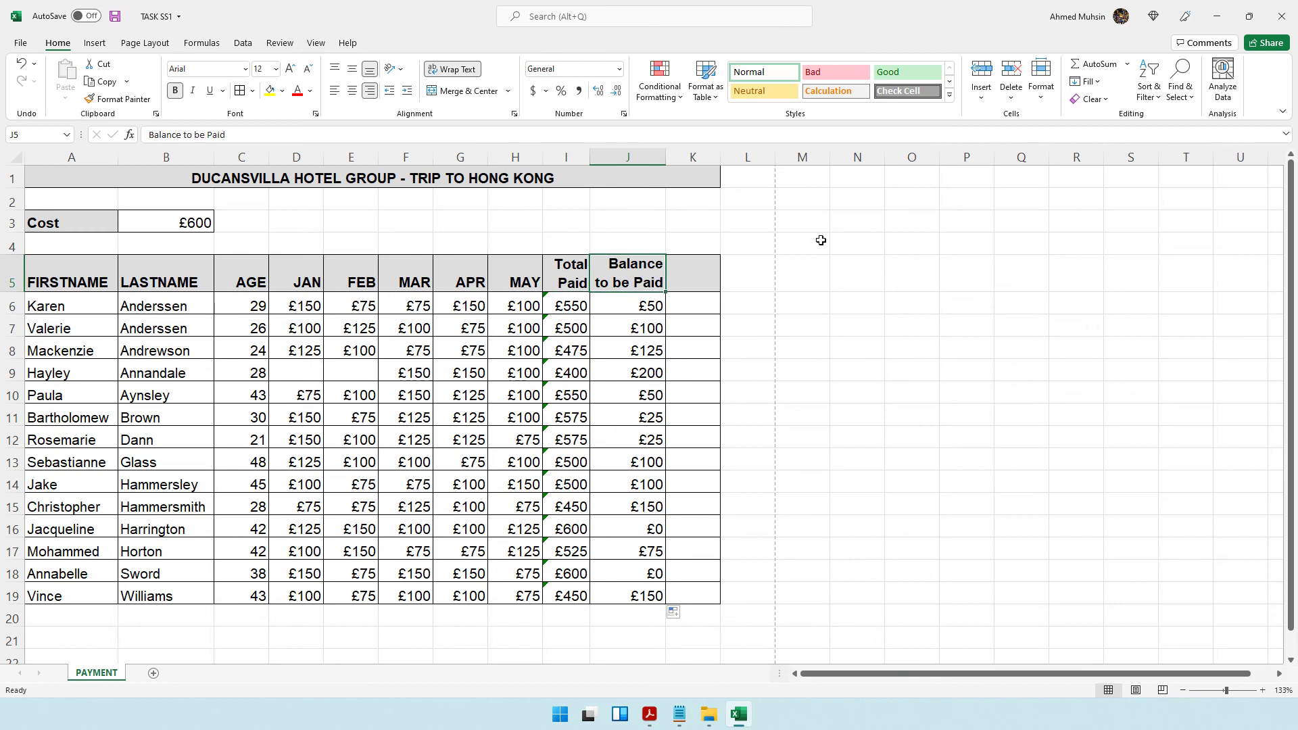
{"action": "left_click", "coordinate": [1217, 15]}
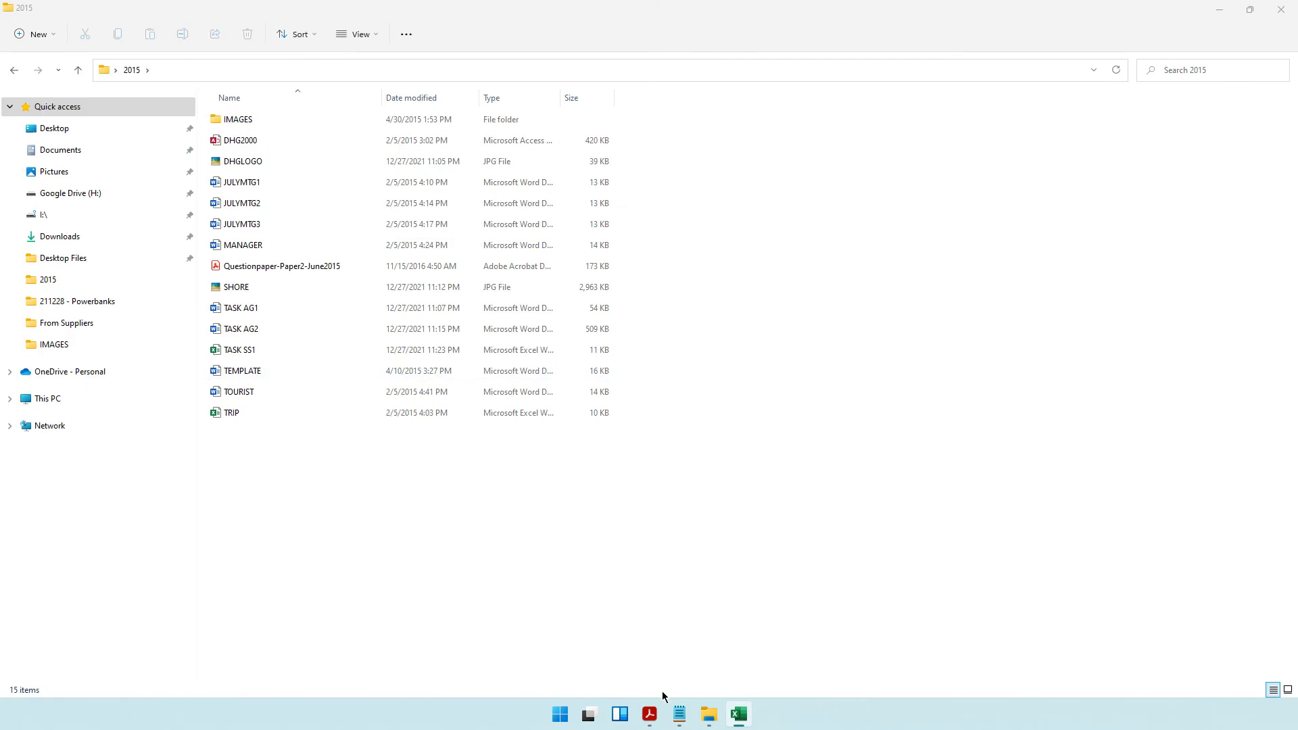
{"action": "left_click", "coordinate": [650, 714]}
{"action": "left_click_drag", "start_coordinate": [279, 350], "coordinate": [549, 360]}
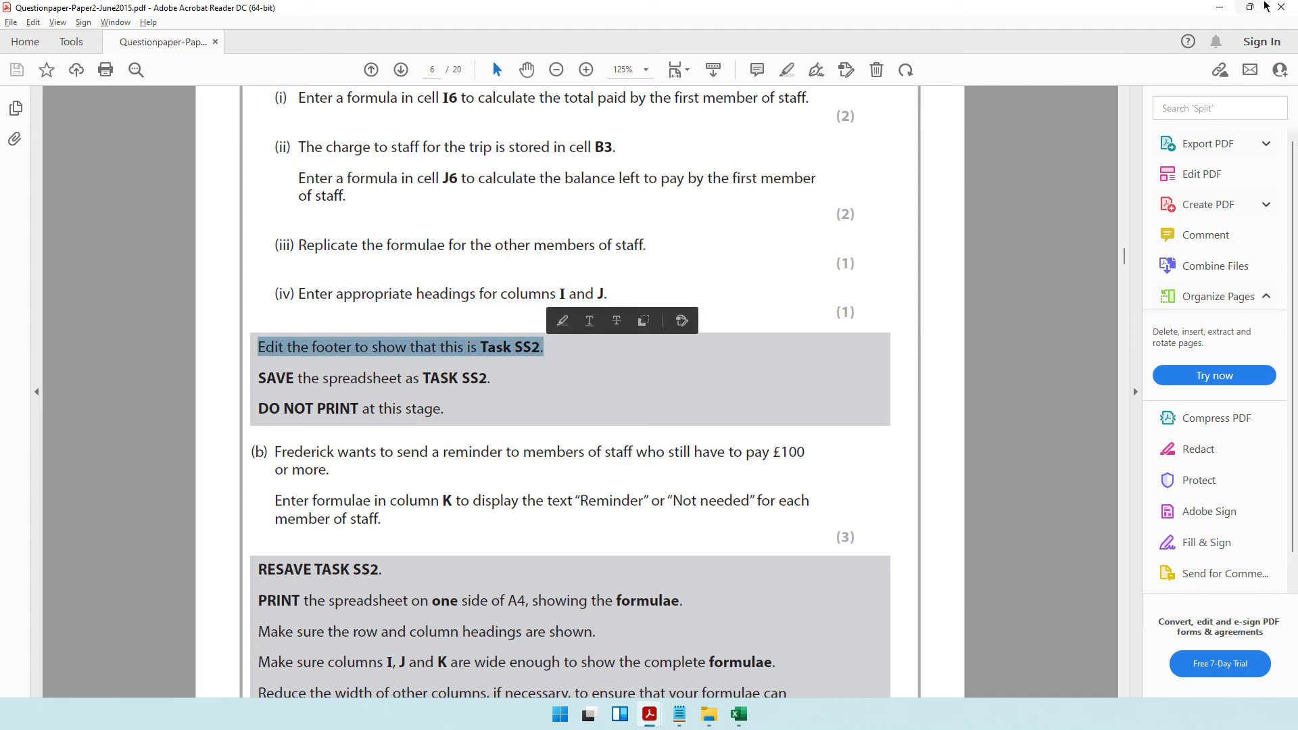
{"action": "left_click", "coordinate": [1219, 8]}
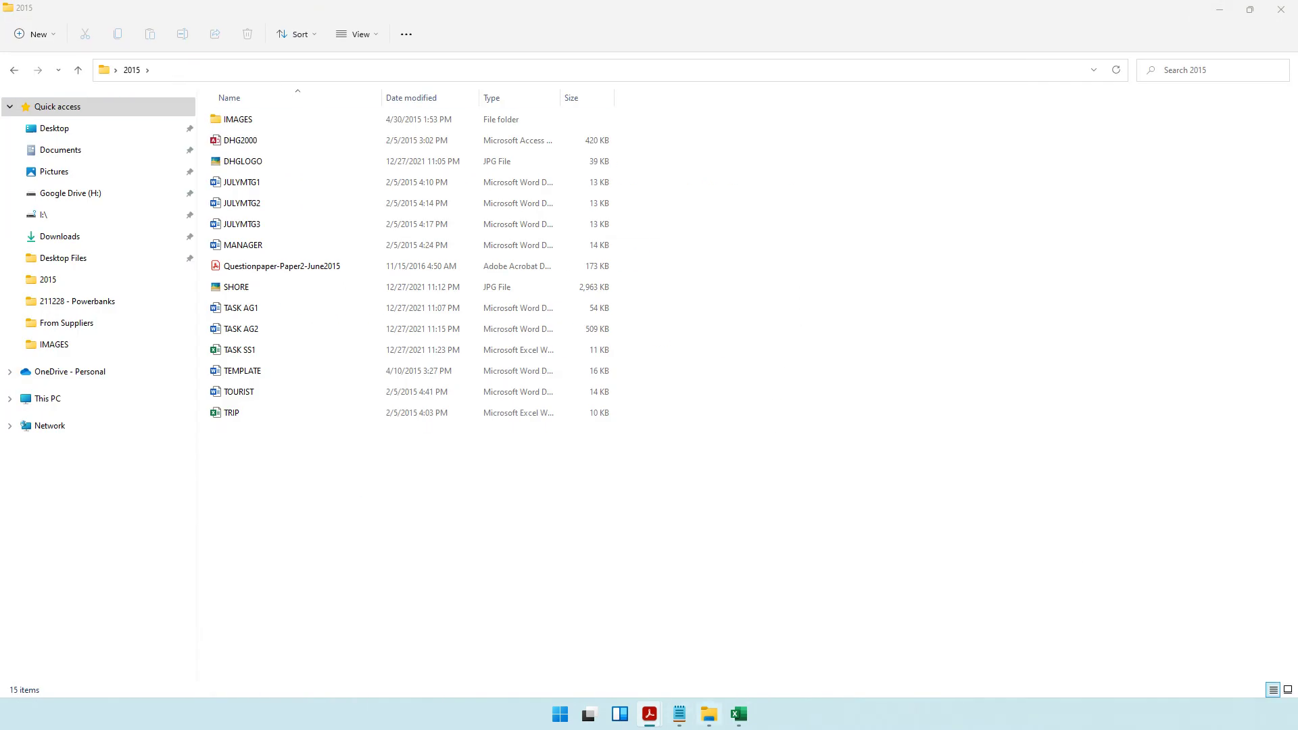
{"action": "left_click", "coordinate": [739, 714]}
- Change the footer text from Task SS1 to Task SS2
{"action": "left_click", "coordinate": [94, 43]}
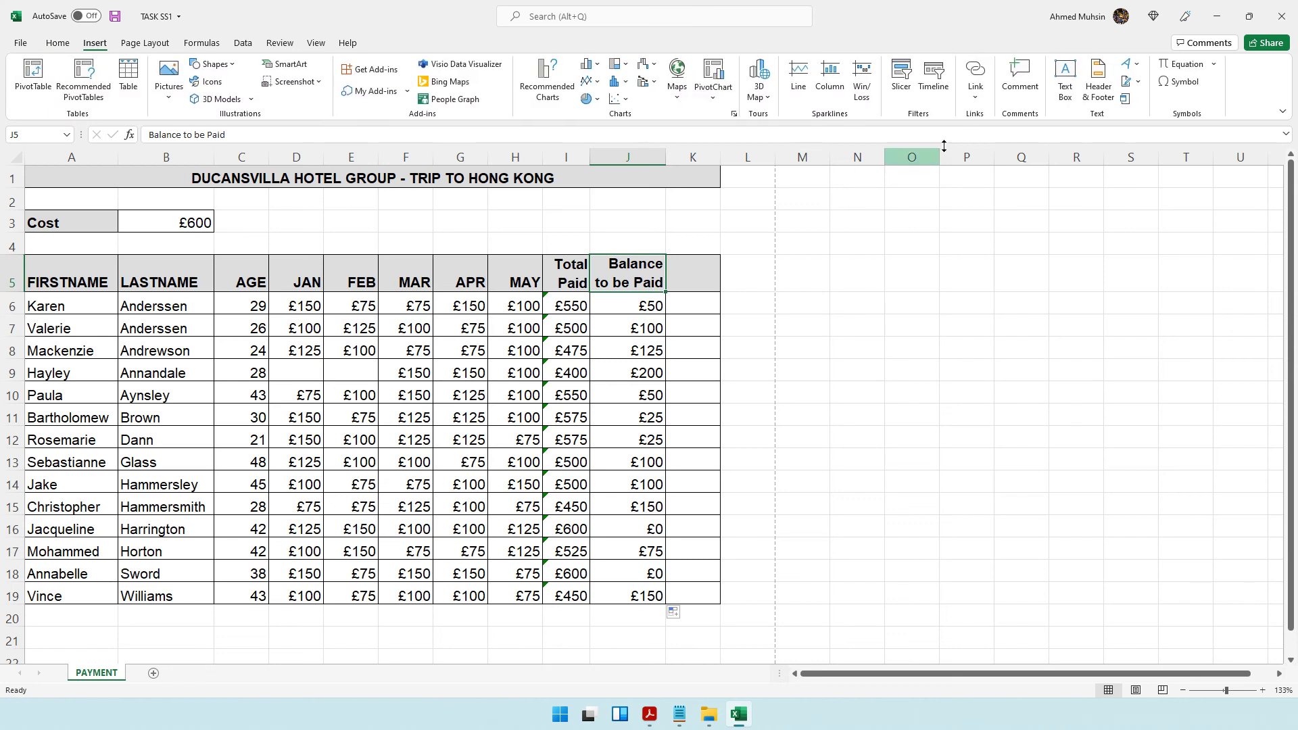
{"action": "left_click", "coordinate": [1099, 87]}
{"action": "left_click", "coordinate": [414, 92]}
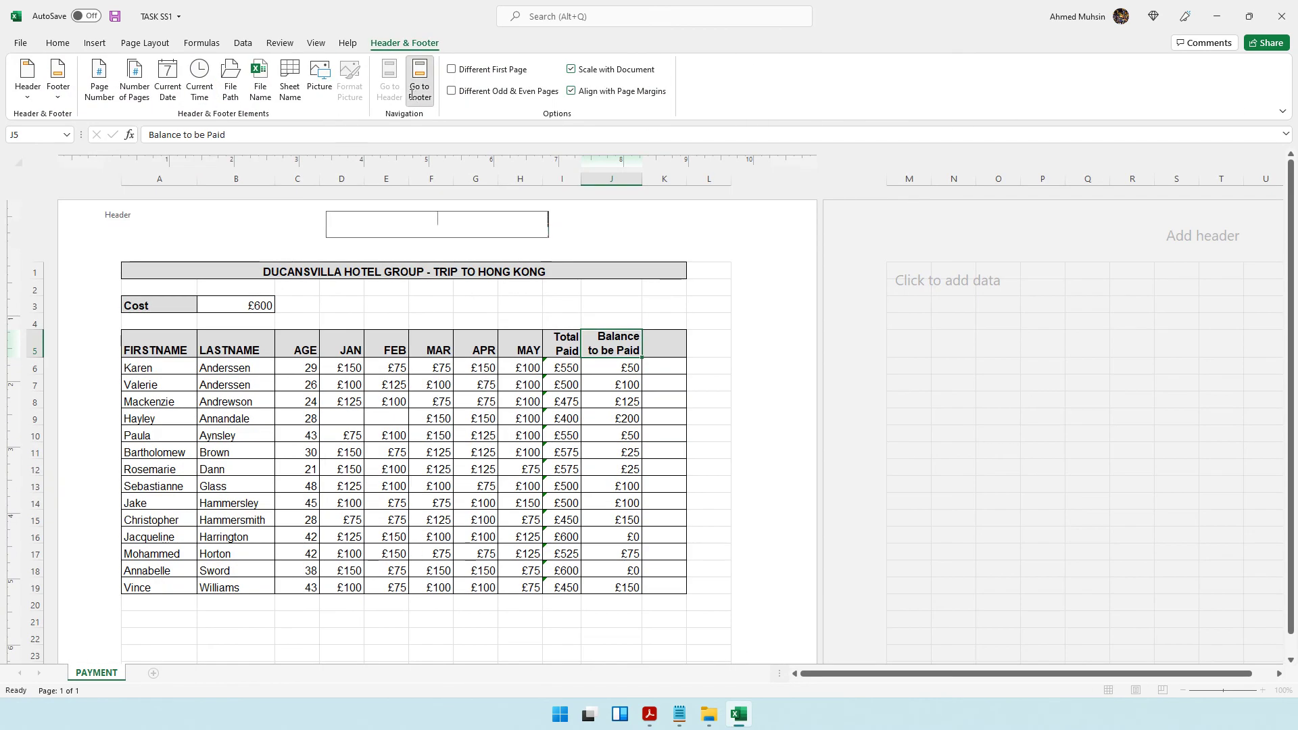
{"action": "left_click", "coordinate": [417, 231]}
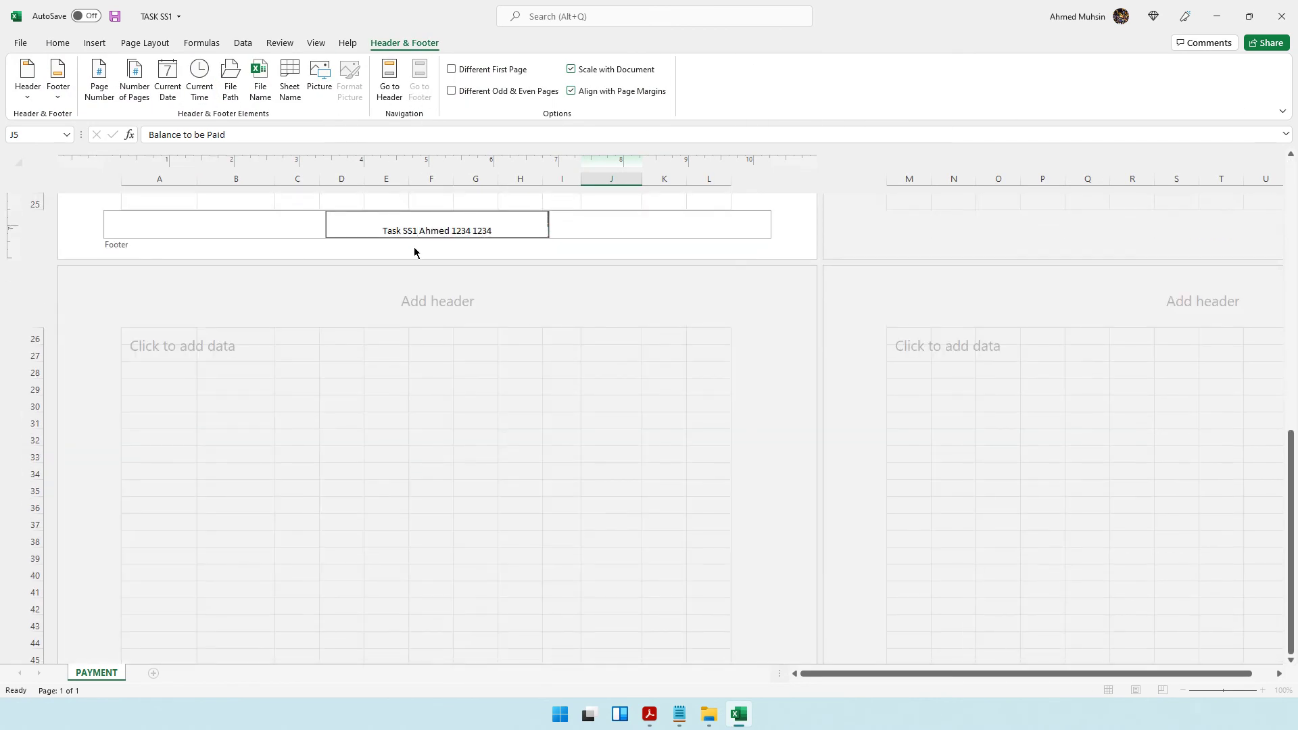
{"action": "key", "text": "BackSpace"}
{"action": "type", "text": "2"}
{"action": "left_click", "coordinate": [385, 408]}
- Return to Normal view and mark the save-as TASK SS2 instruction in the question paper
{"action": "left_click", "coordinate": [317, 43]}
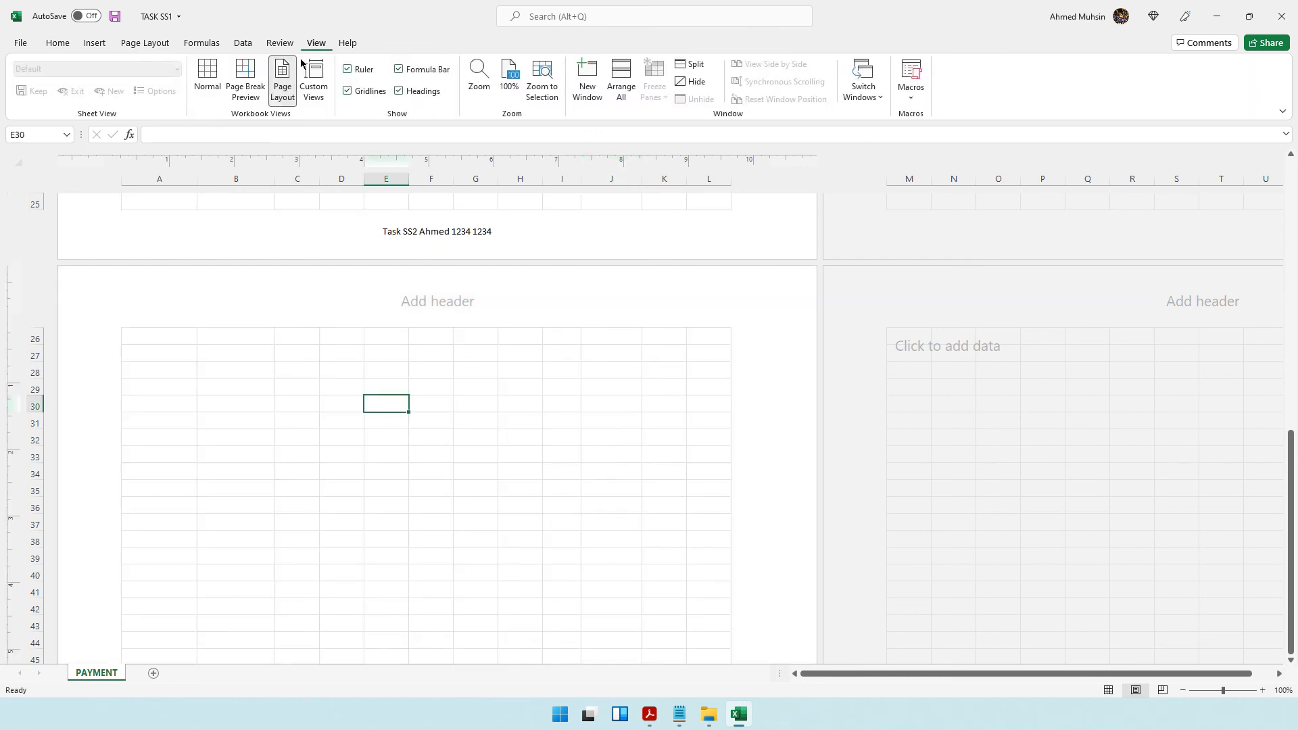
{"action": "left_click", "coordinate": [207, 80]}
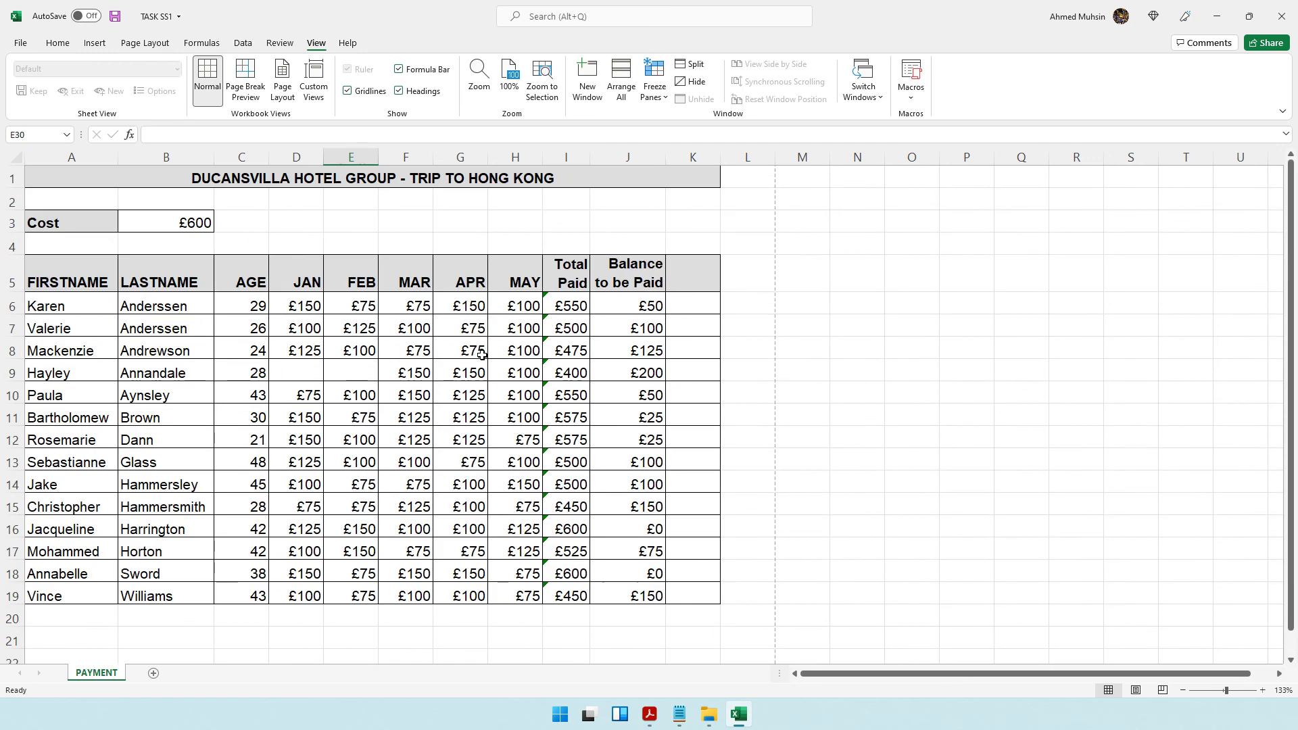
{"action": "left_click", "coordinate": [481, 355]}
{"action": "left_click", "coordinate": [652, 717]}
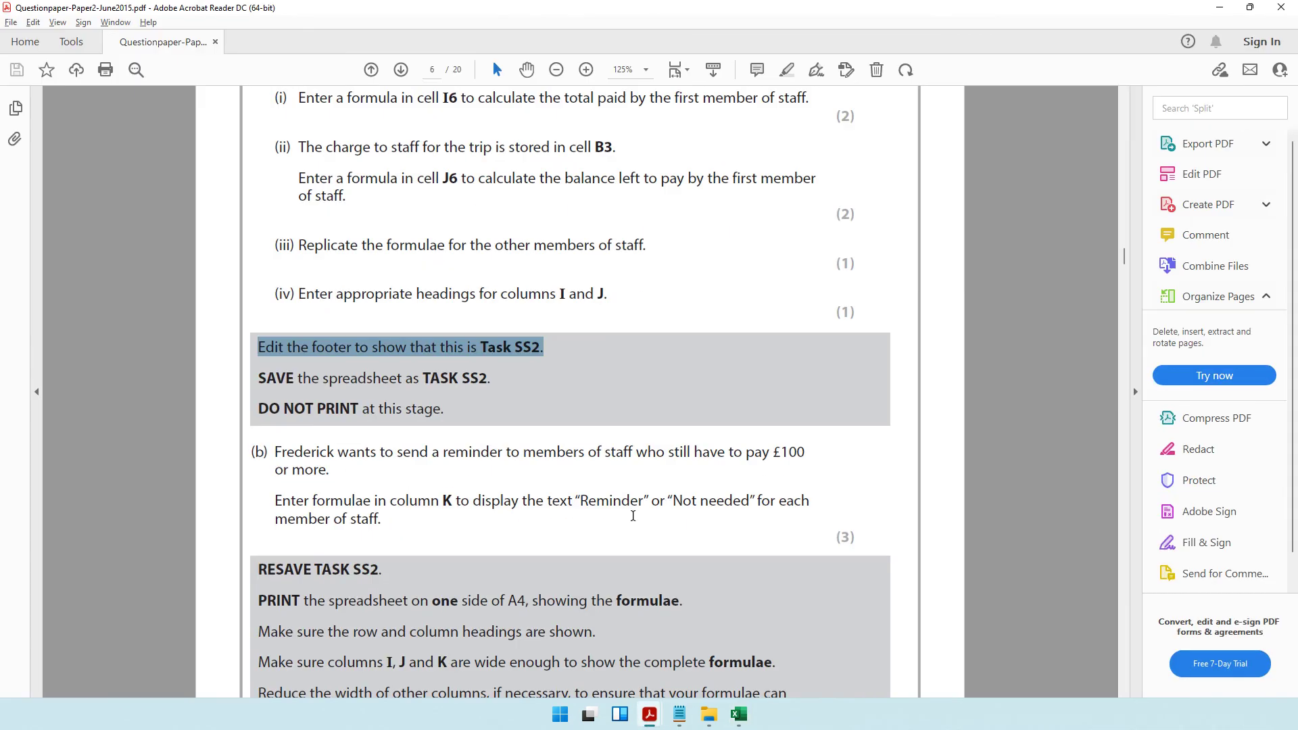
{"action": "left_click_drag", "start_coordinate": [298, 378], "coordinate": [514, 389]}
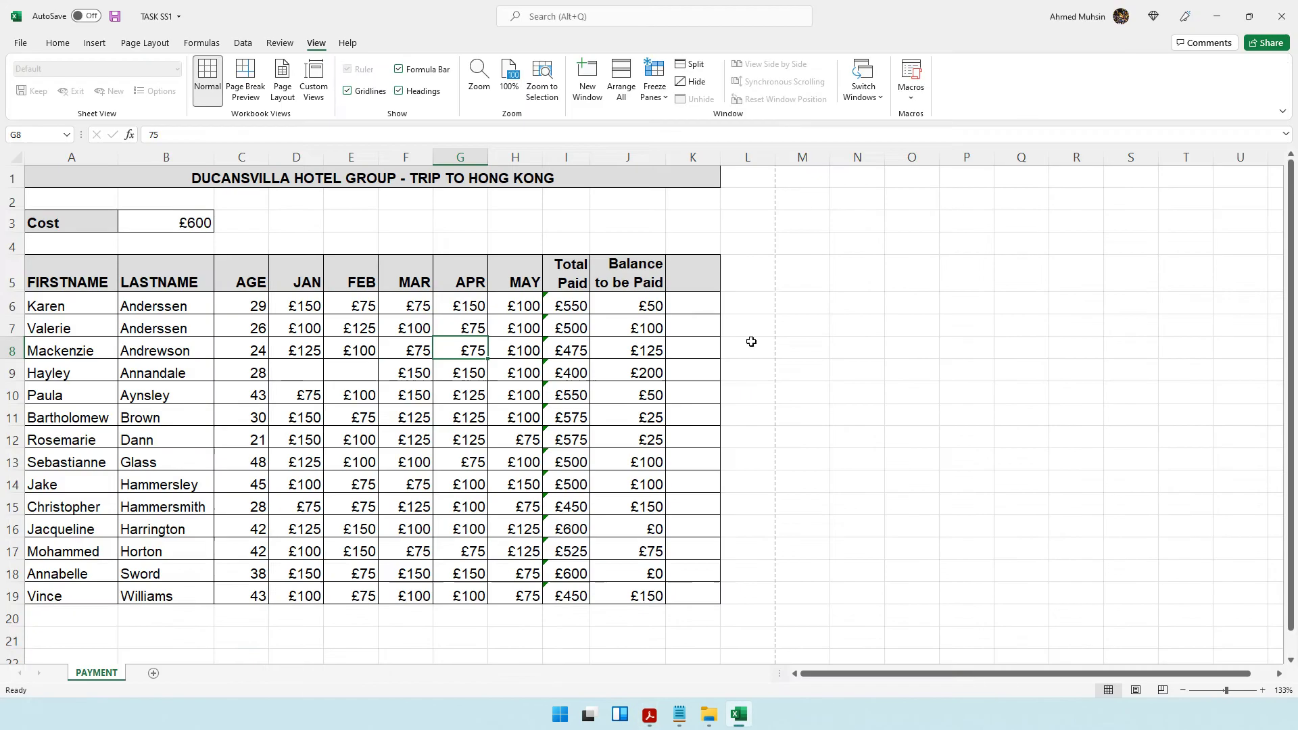
- Use F12 Save As to save the workbook as TASK SS2
{"action": "left_click", "coordinate": [739, 714]}
{"action": "left_click", "coordinate": [625, 397]}
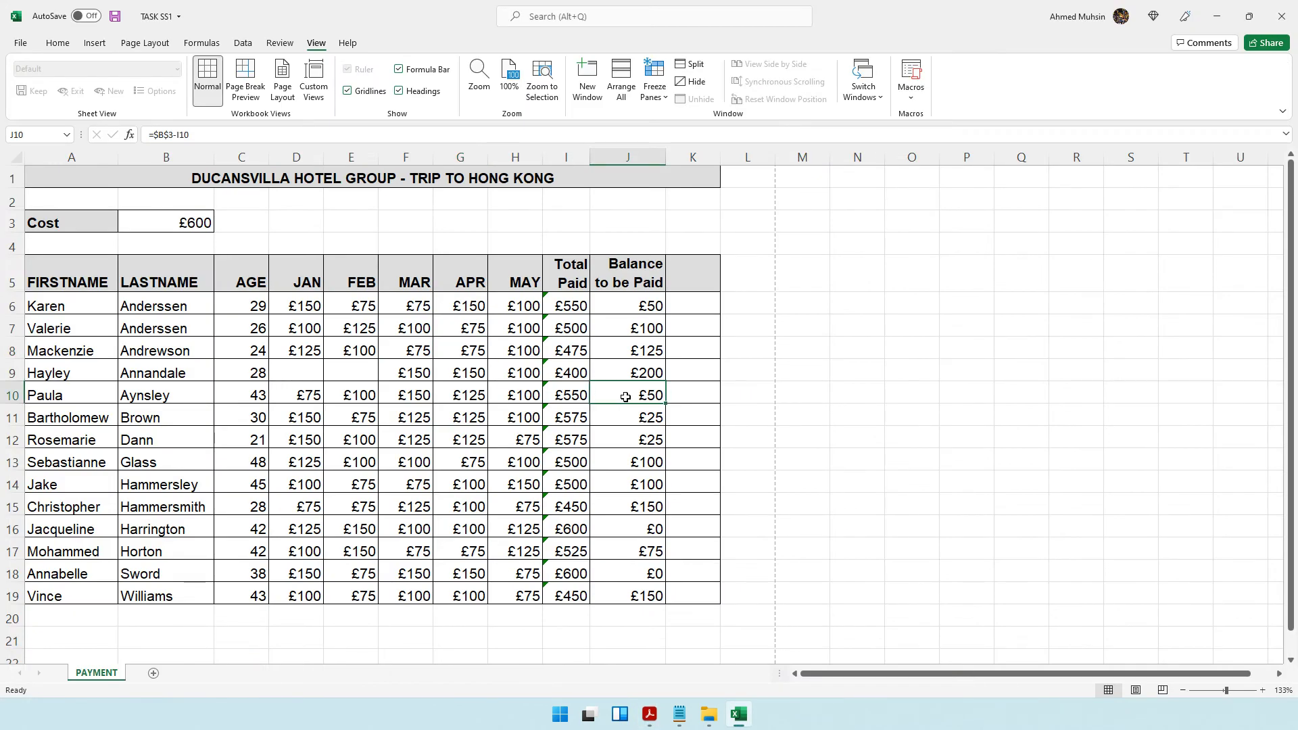
{"action": "key", "text": "F12"}
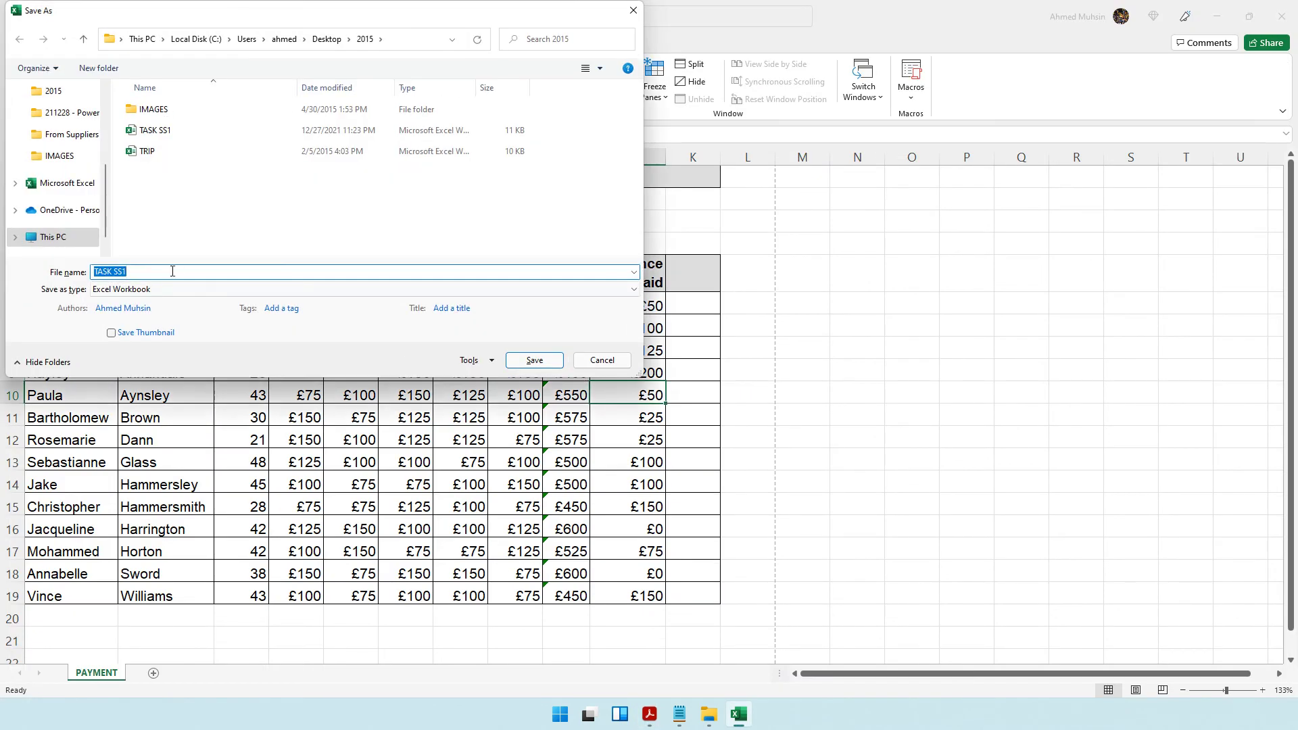
{"action": "left_click", "coordinate": [172, 271]}
{"action": "key", "text": "BackSpace"}
{"action": "type", "text": "2"}
{"action": "left_click", "coordinate": [534, 360]}
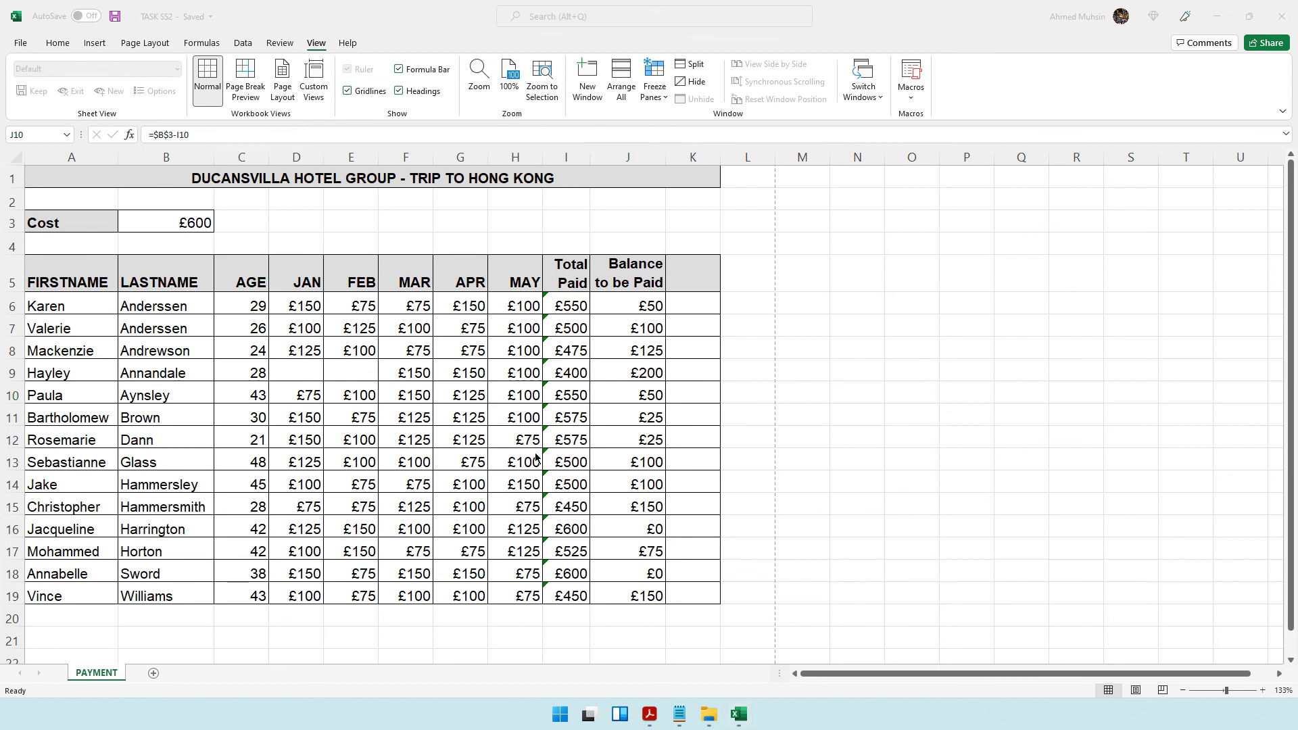
{"action": "left_click", "coordinate": [466, 376]}
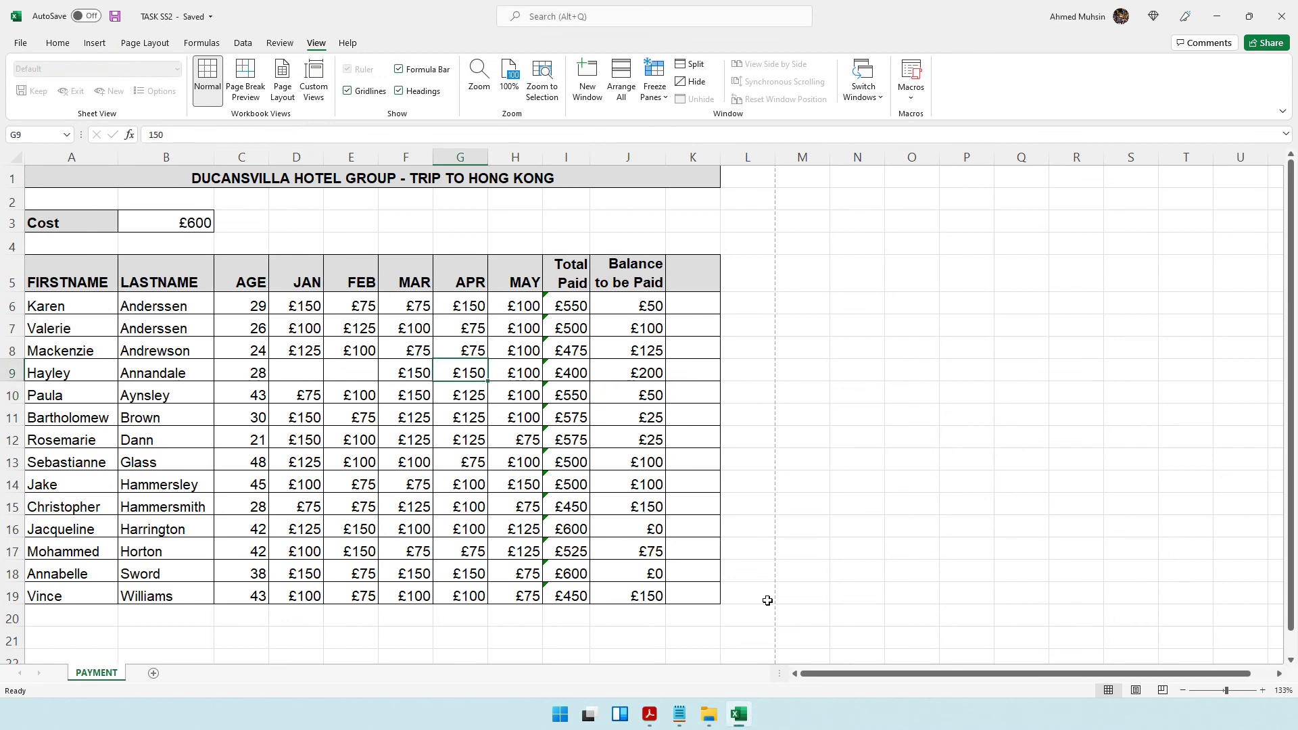
{"action": "left_click", "coordinate": [649, 714]}
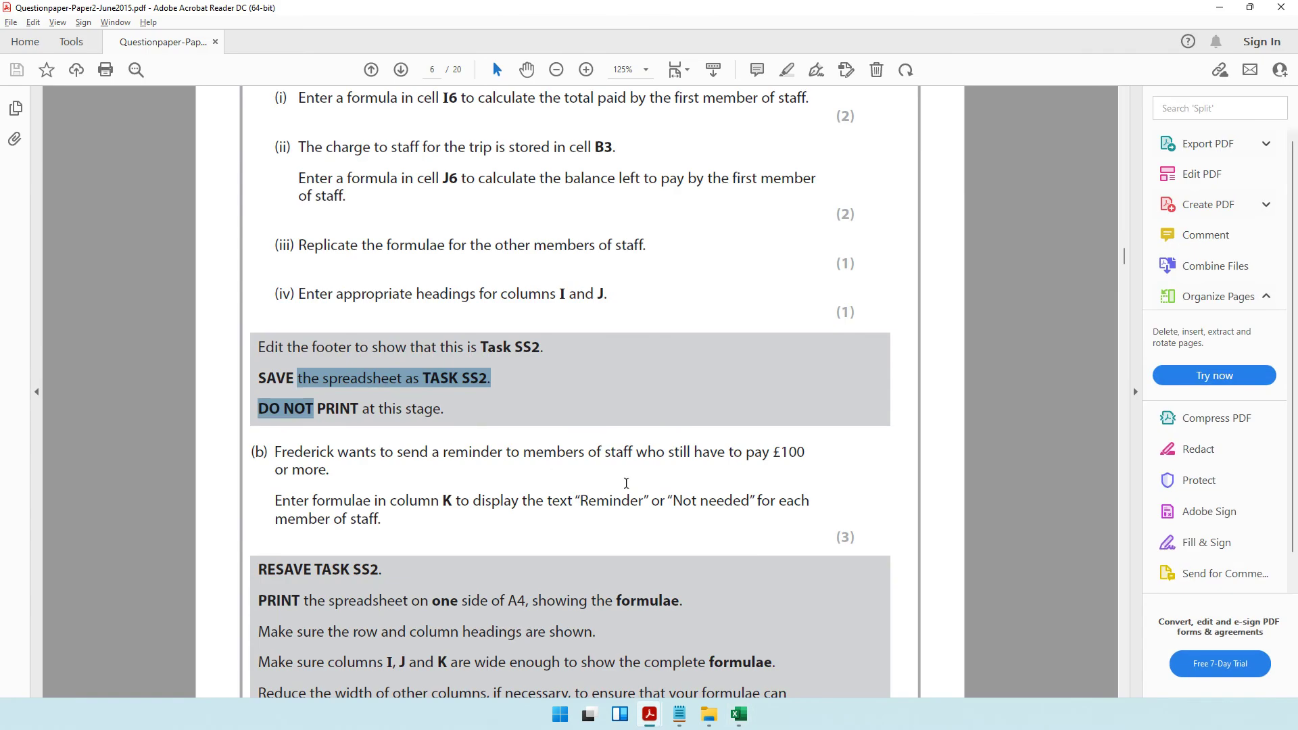
{"action": "scroll", "coordinate": [580, 378], "scroll_direction": "down", "scroll_amount": 4}
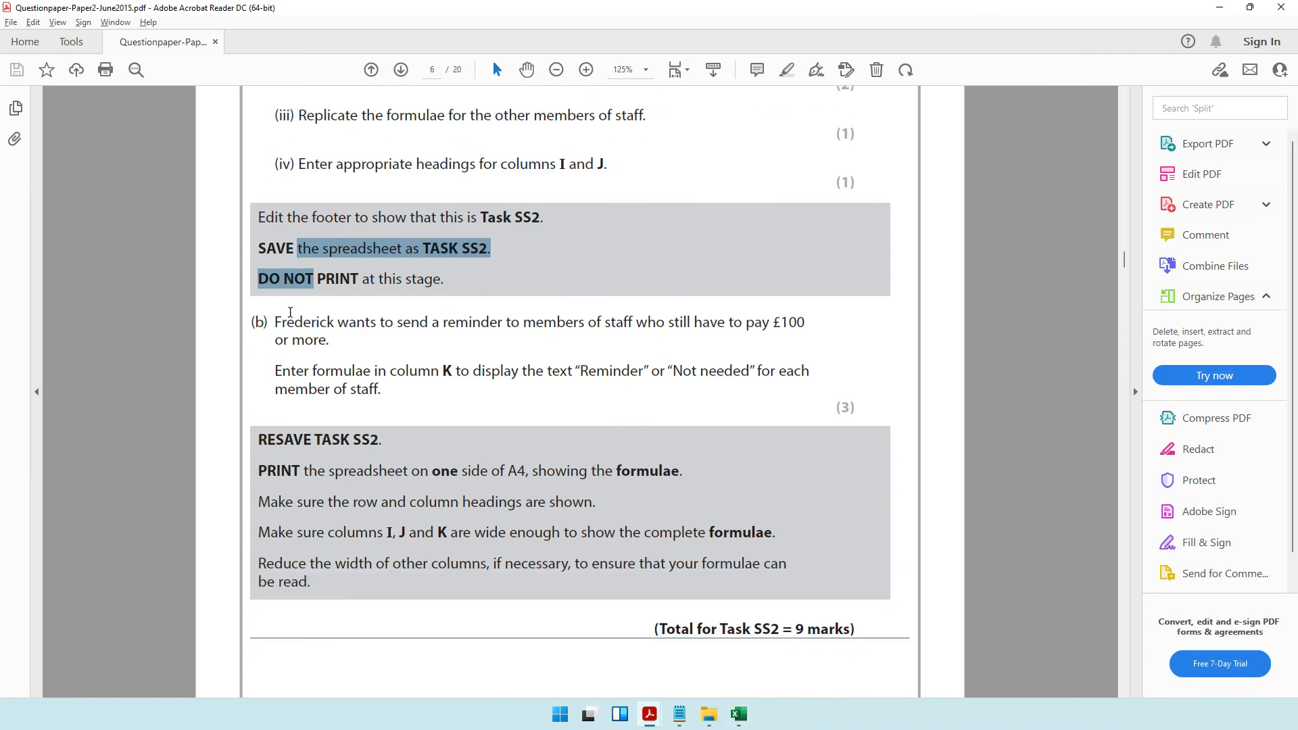
{"action": "left_click_drag", "start_coordinate": [278, 323], "coordinate": [709, 330]}
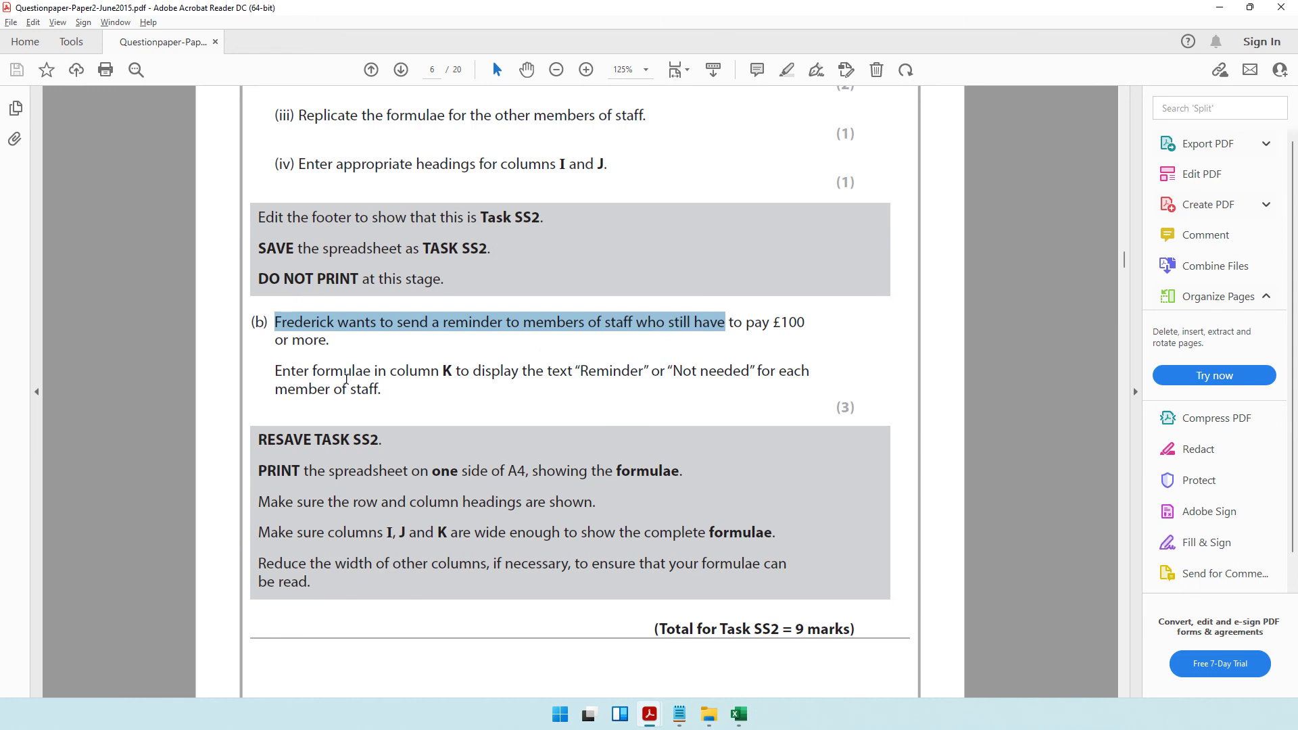
{"action": "left_click_drag", "start_coordinate": [547, 371], "coordinate": [648, 371]}
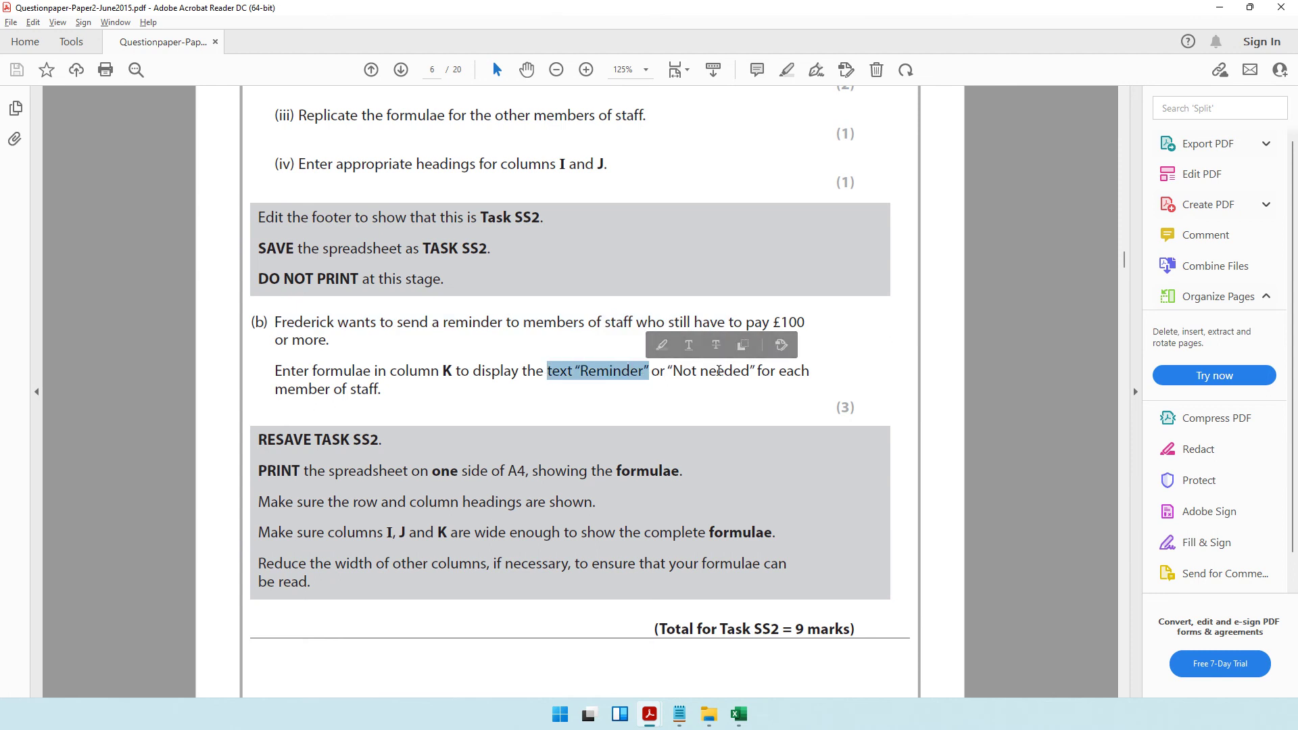
{"action": "left_click", "coordinate": [344, 391]}
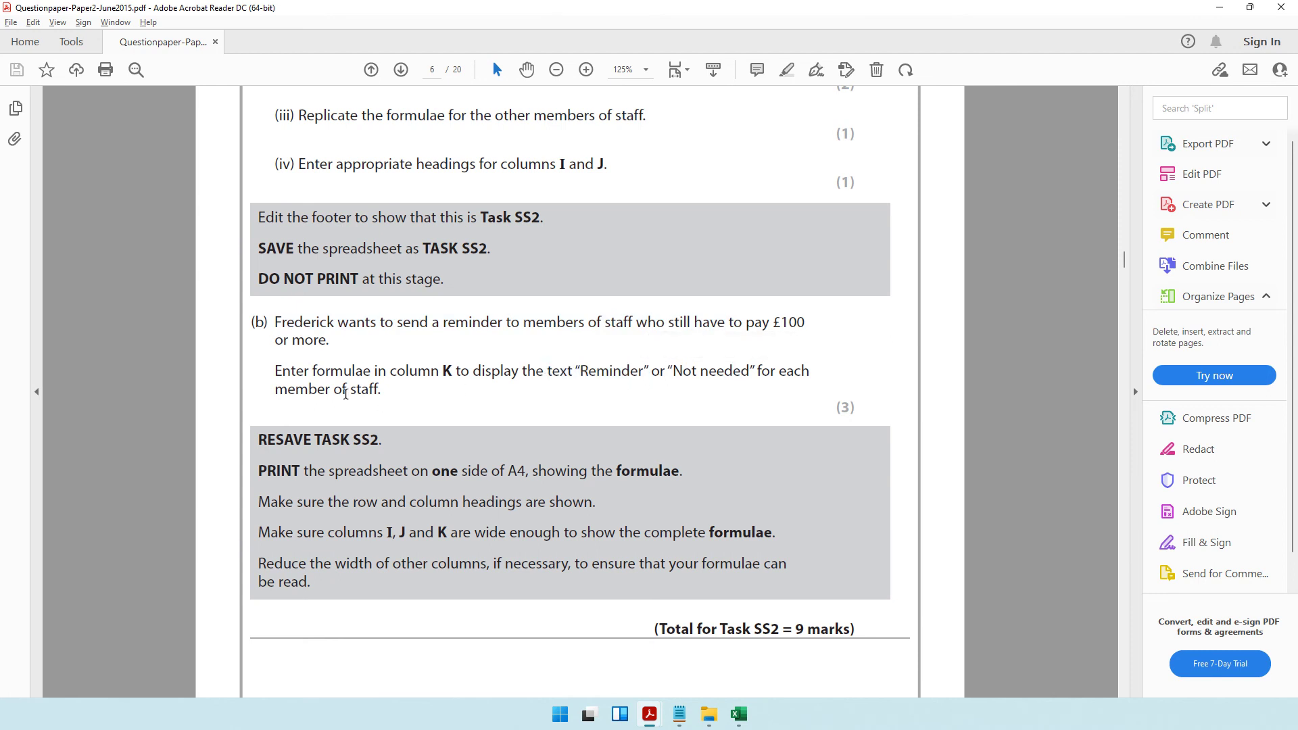
{"action": "left_click_drag", "start_coordinate": [656, 326], "coordinate": [762, 333]}
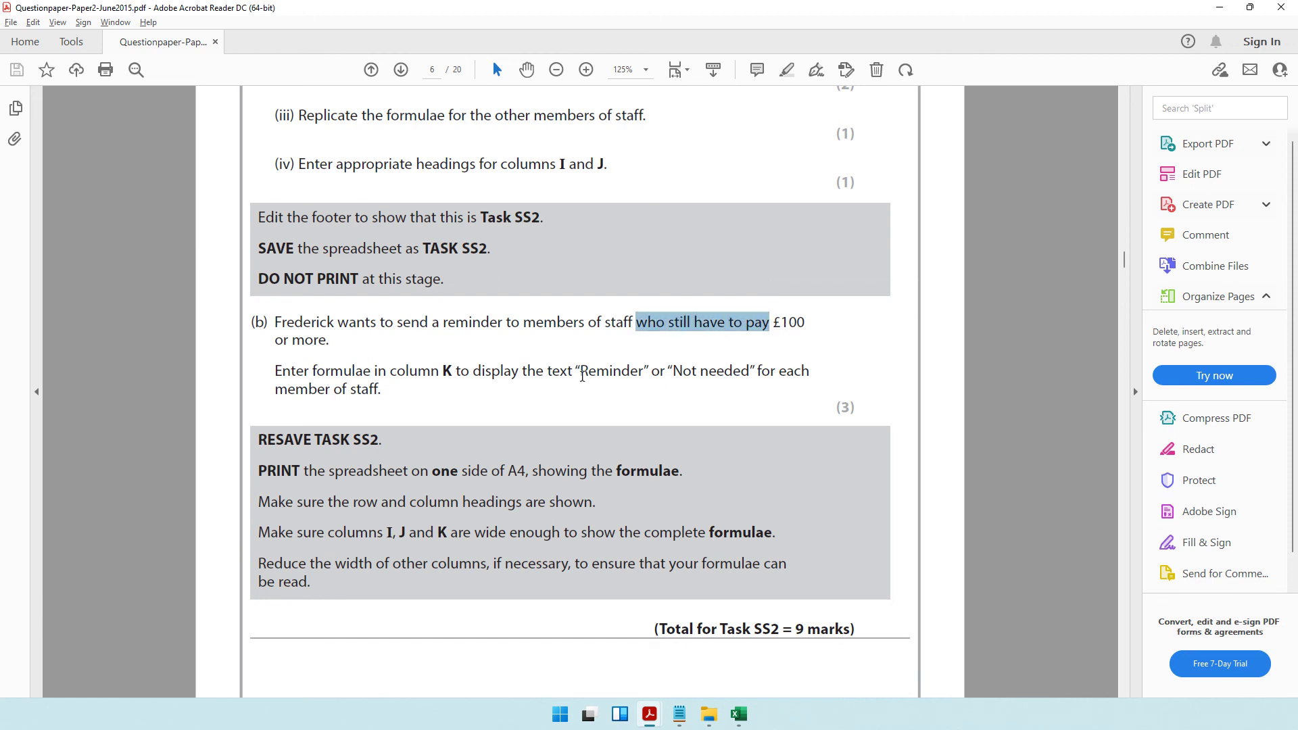
{"action": "left_click_drag", "start_coordinate": [581, 374], "coordinate": [749, 374]}
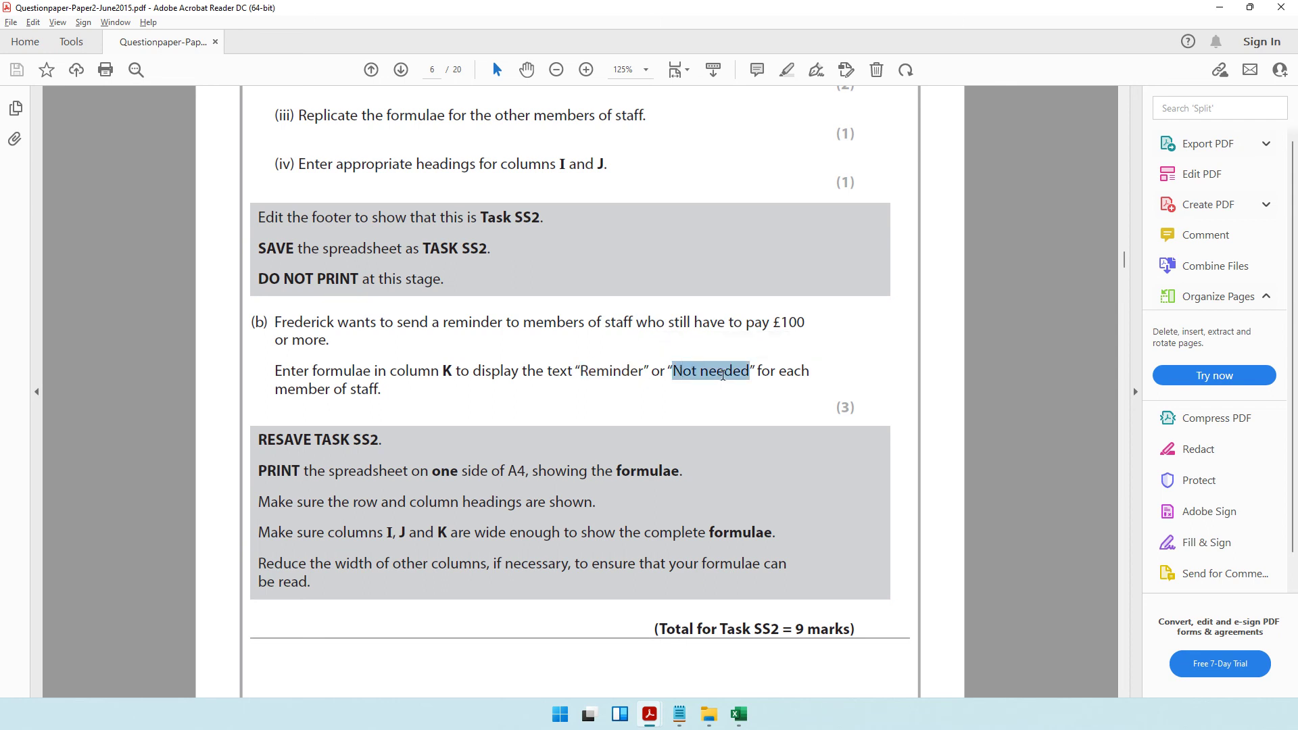
{"action": "left_click", "coordinate": [1220, 7]}
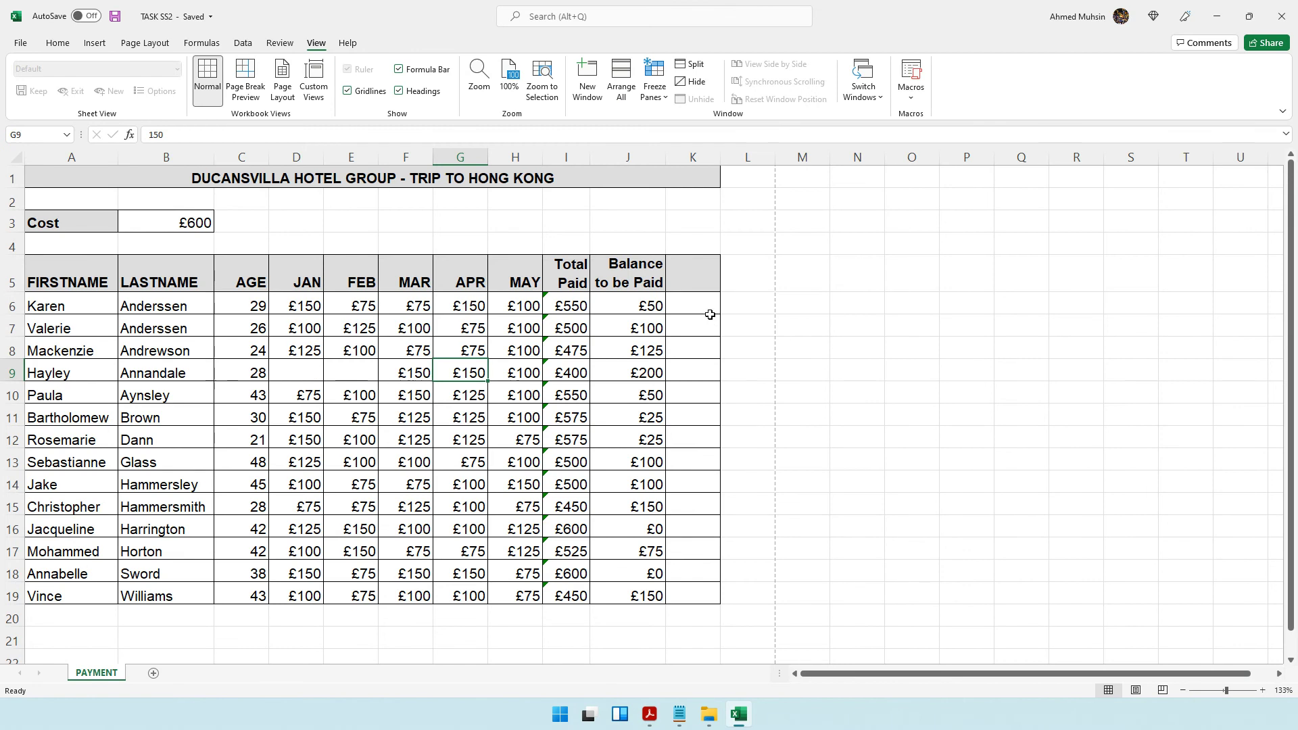
- Enter the heading 'Comment' in cell K5
{"action": "left_click", "coordinate": [709, 310]}
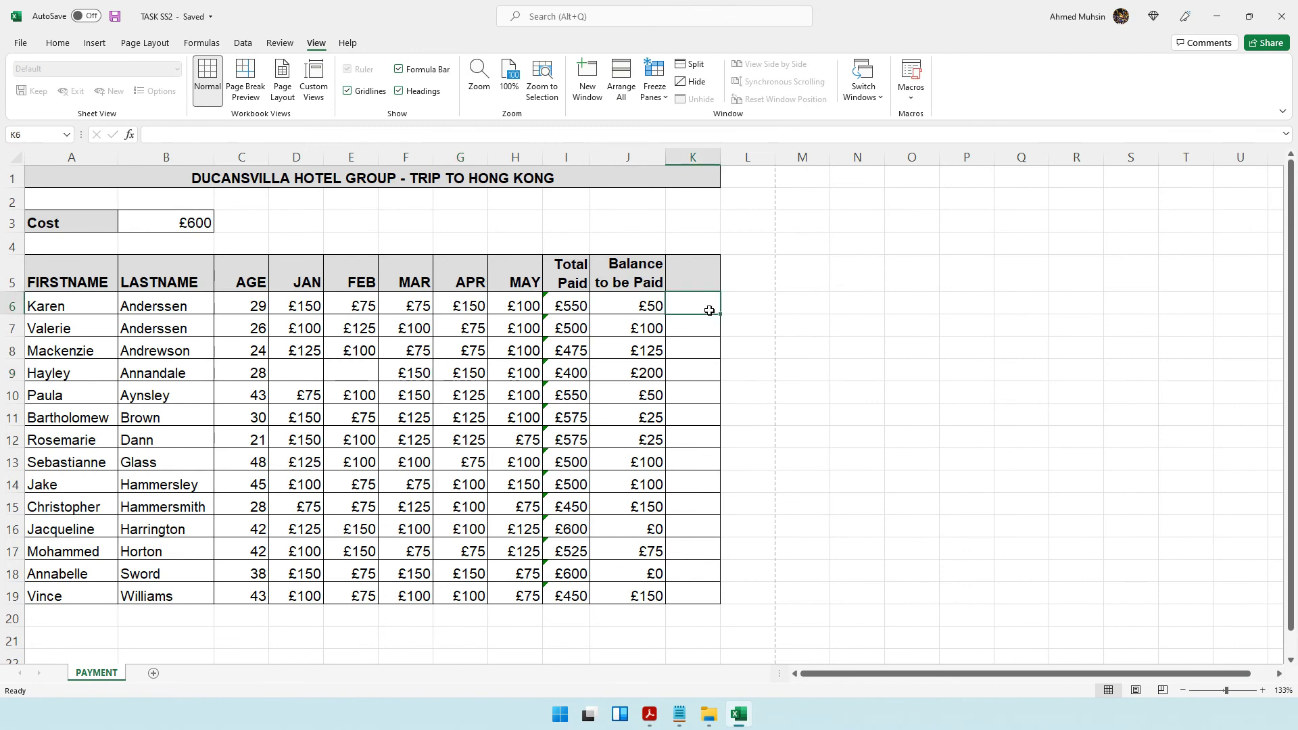
{"action": "left_click", "coordinate": [705, 245]}
{"action": "left_click", "coordinate": [691, 275]}
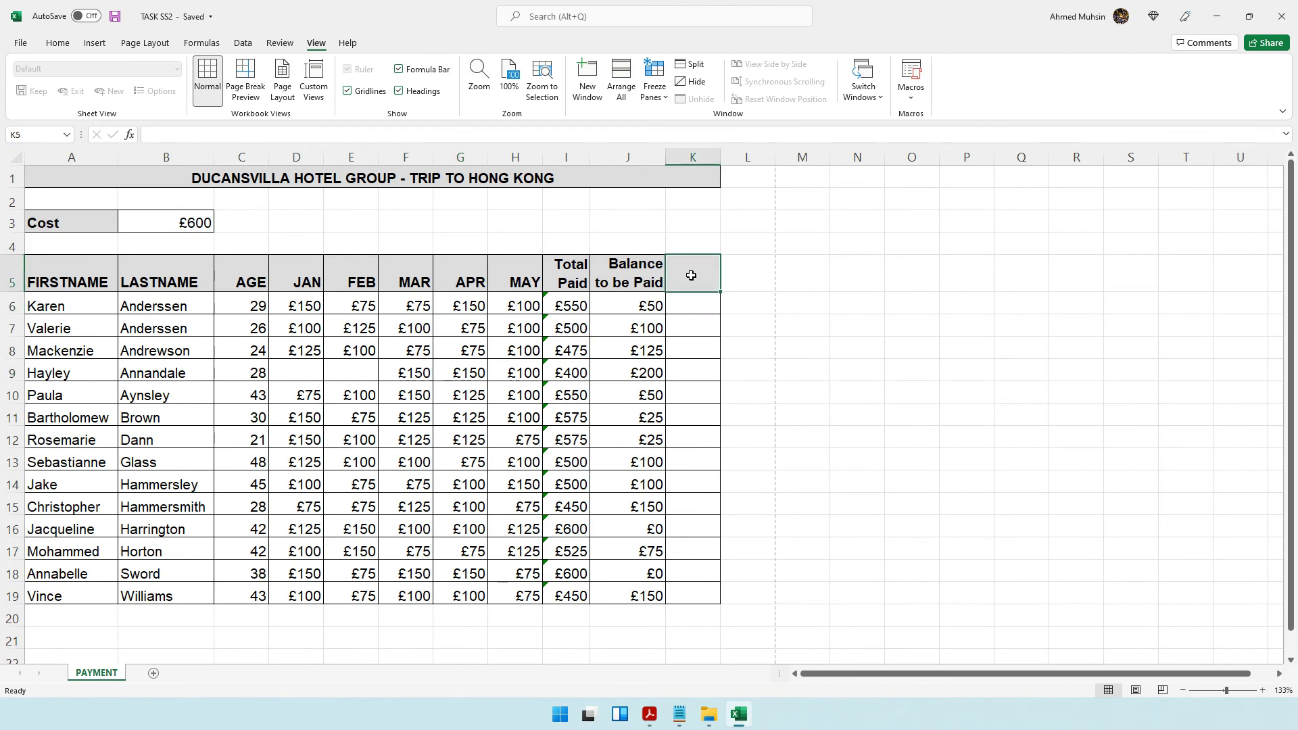
{"action": "type", "text": "Comment"}
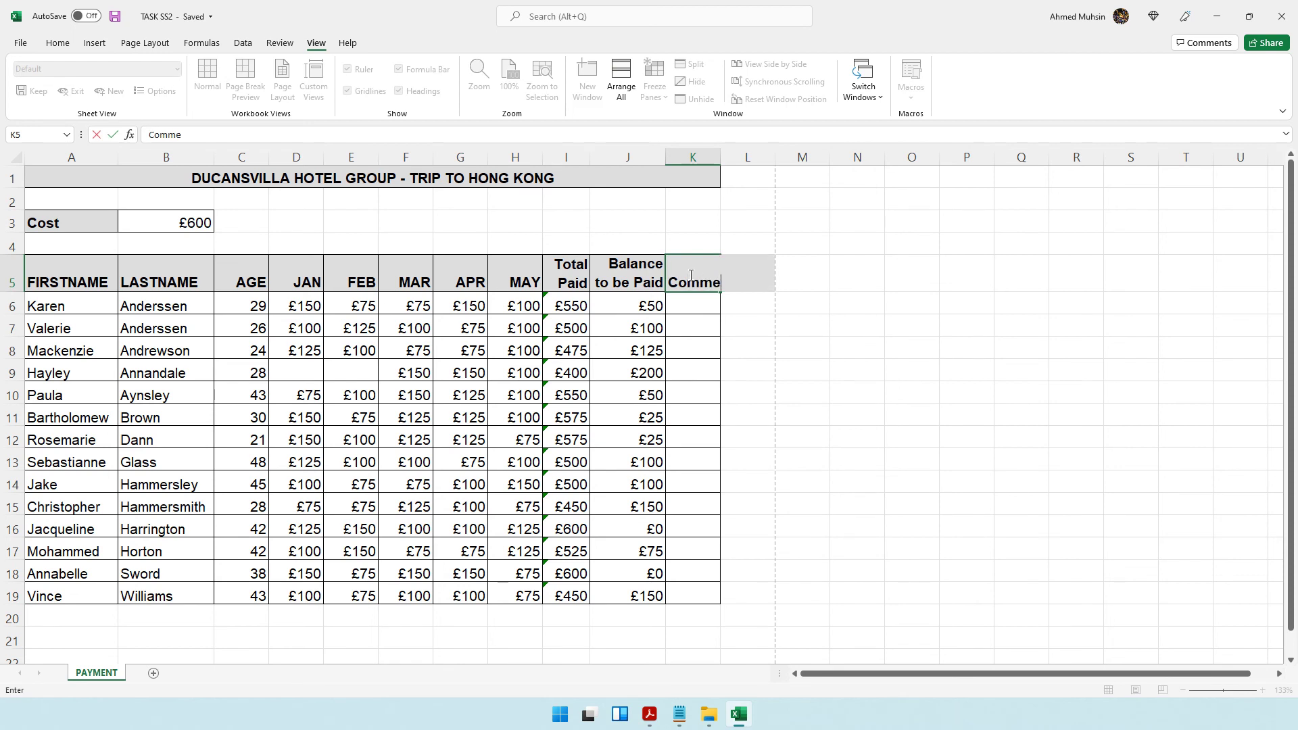
{"action": "key", "text": "Return"}
- Widen column K to fit Comment, then select K6 for the comment formula
{"action": "left_click", "coordinate": [691, 275]}
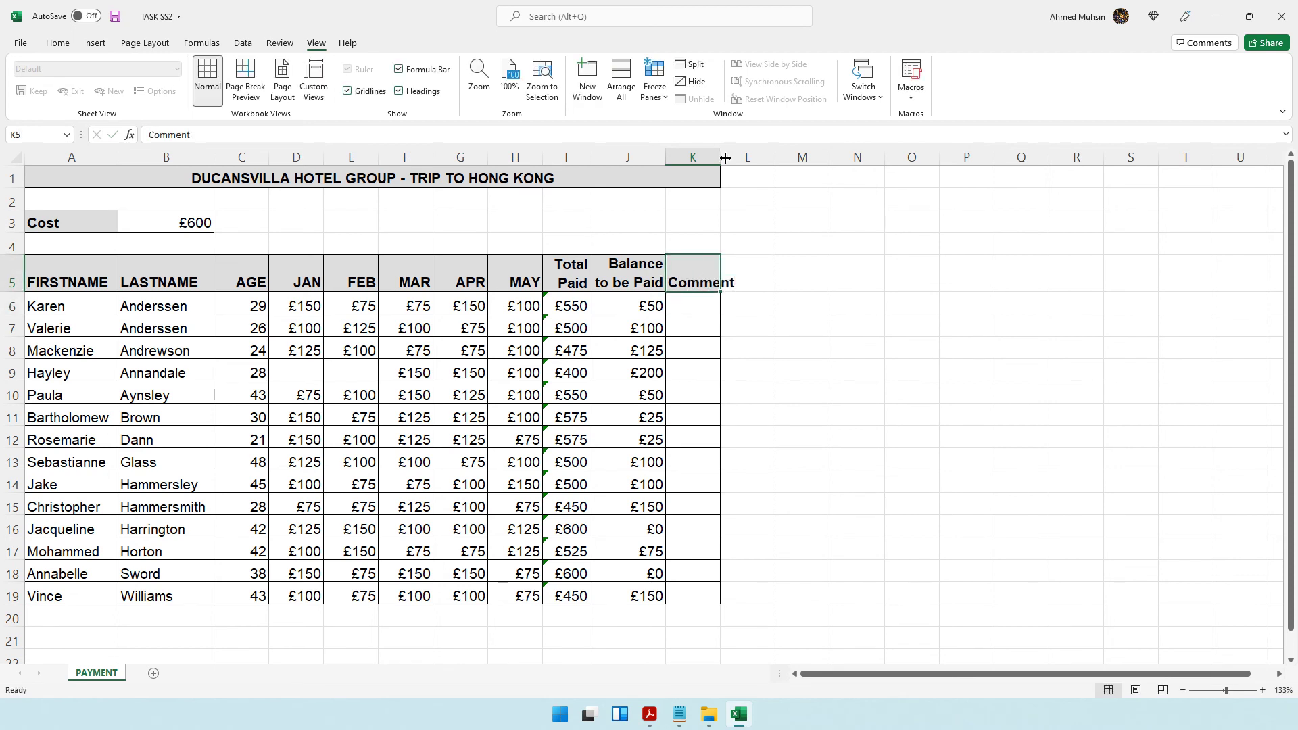
{"action": "left_click_drag", "start_coordinate": [721, 156], "coordinate": [752, 157]}
{"action": "left_click", "coordinate": [712, 301]}
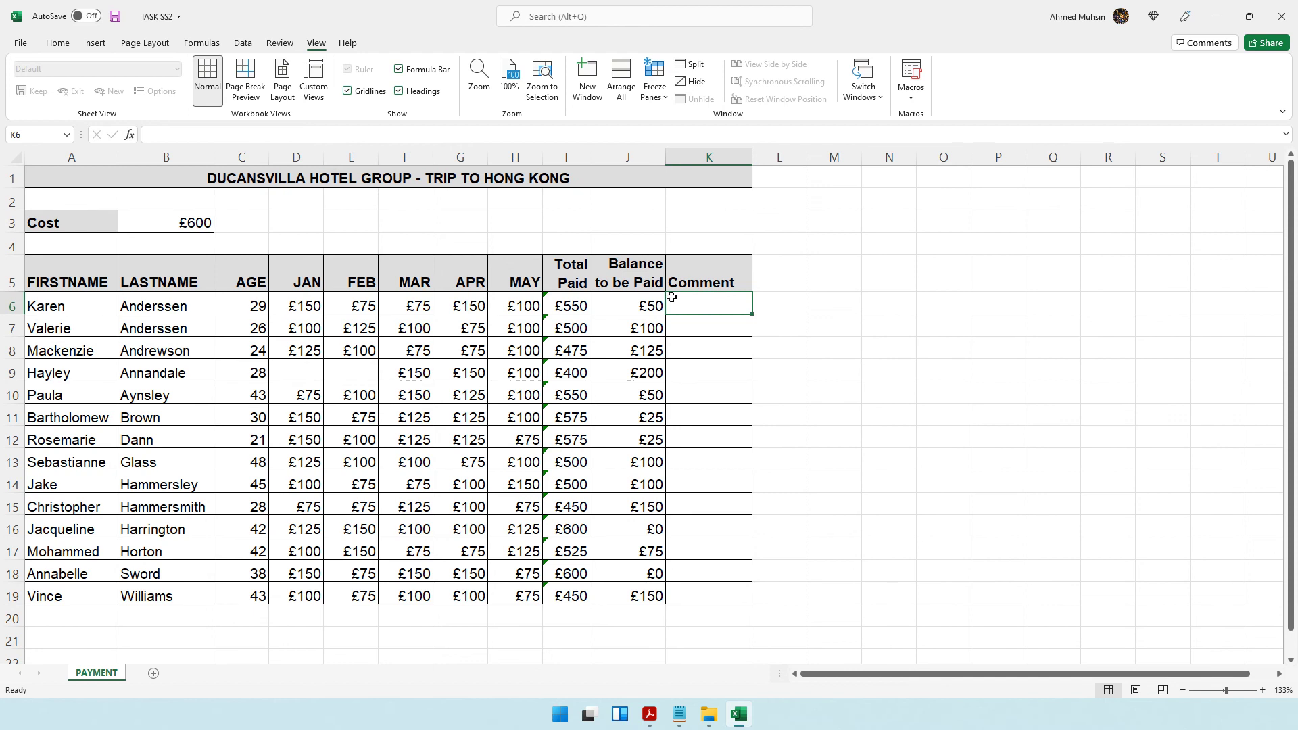
{"action": "left_click", "coordinate": [623, 308]}
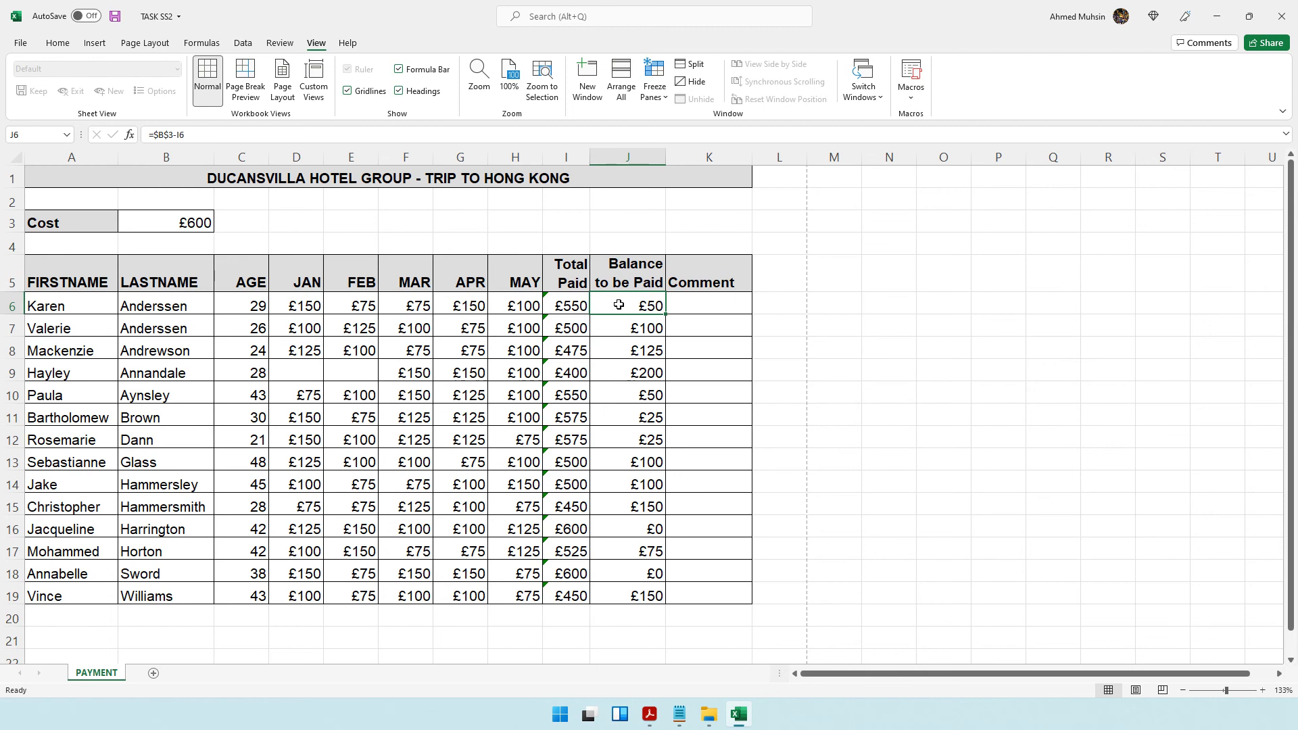
{"action": "left_click", "coordinate": [706, 305]}
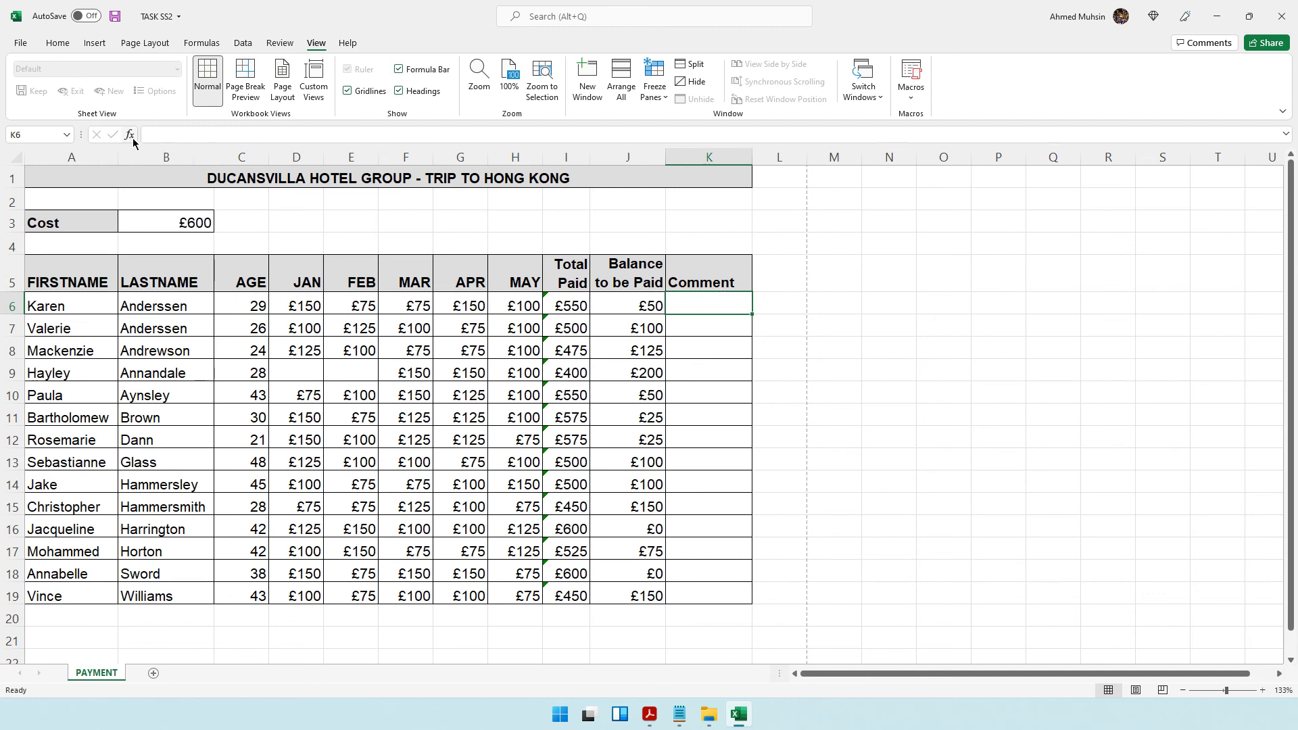
- Choose IF from the Insert Function list for K6 to open its arguments
{"action": "left_click", "coordinate": [129, 136]}
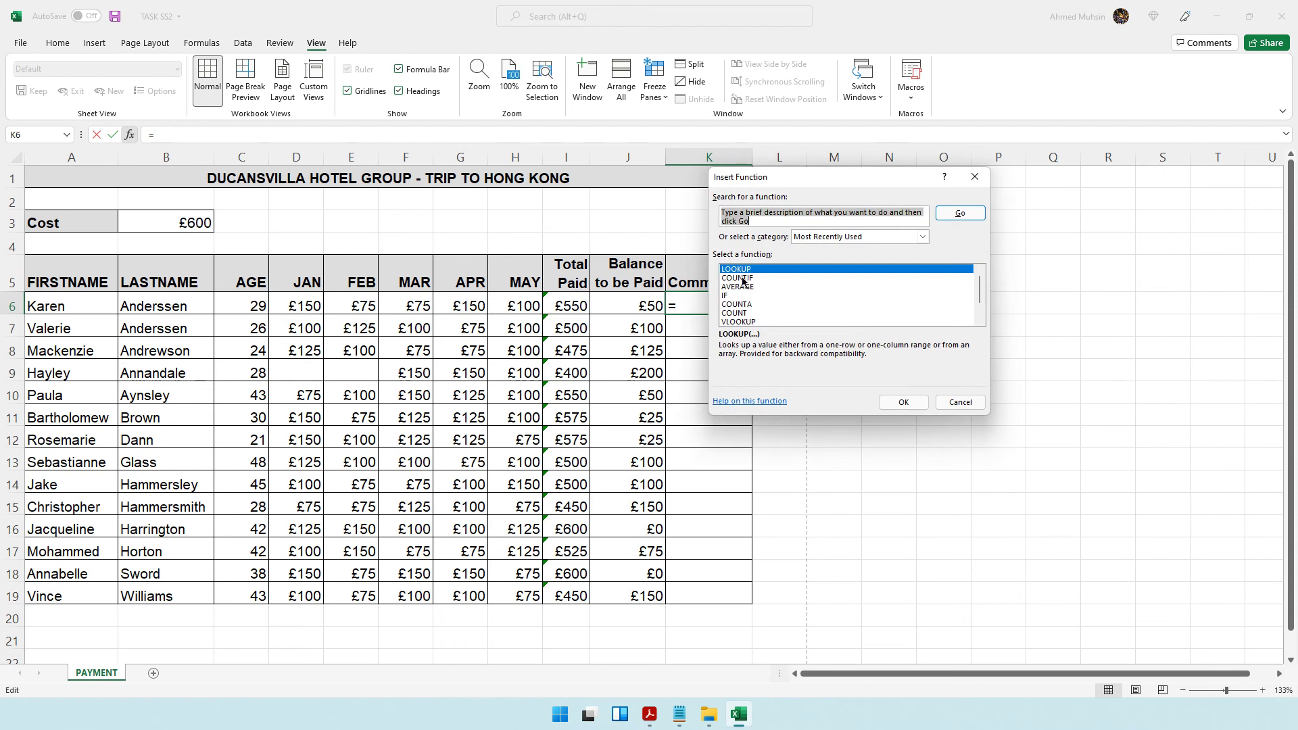
{"action": "left_click", "coordinate": [730, 298]}
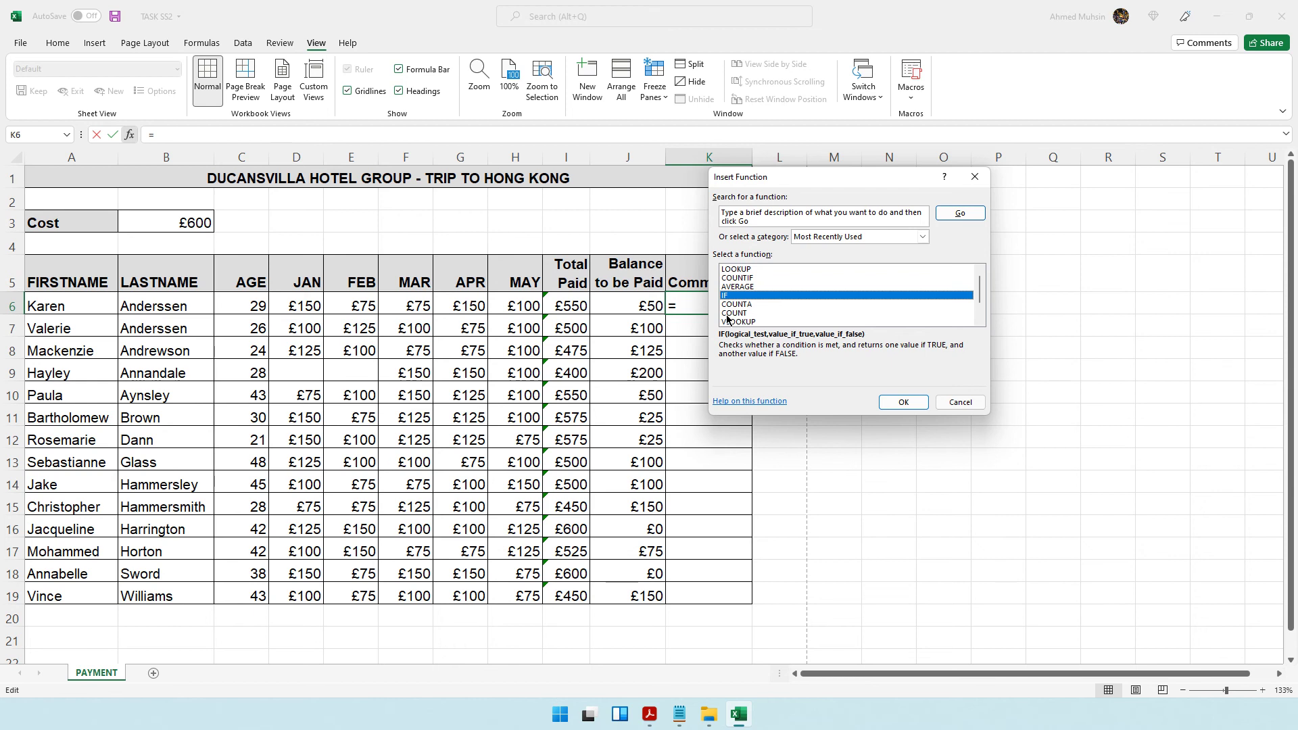
{"action": "left_click_drag", "start_coordinate": [749, 222], "coordinate": [706, 203]}
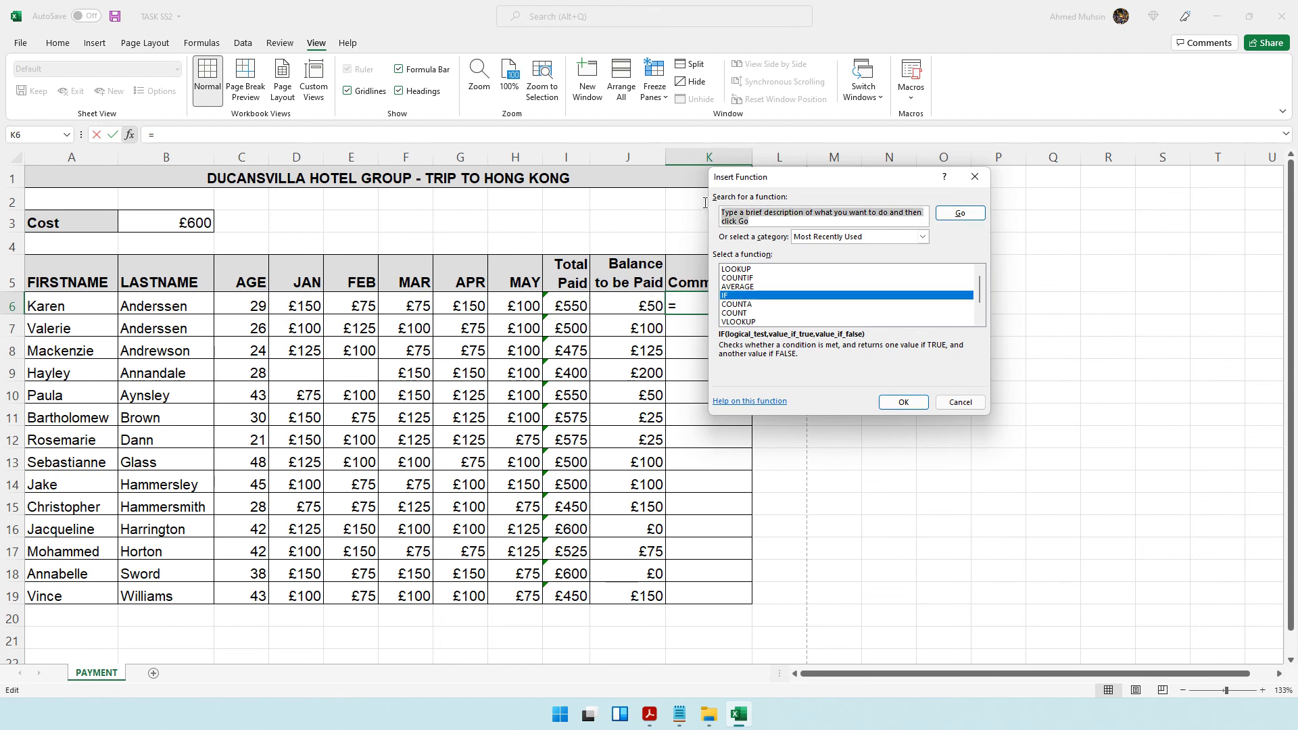
{"action": "double_click", "coordinate": [795, 302]}
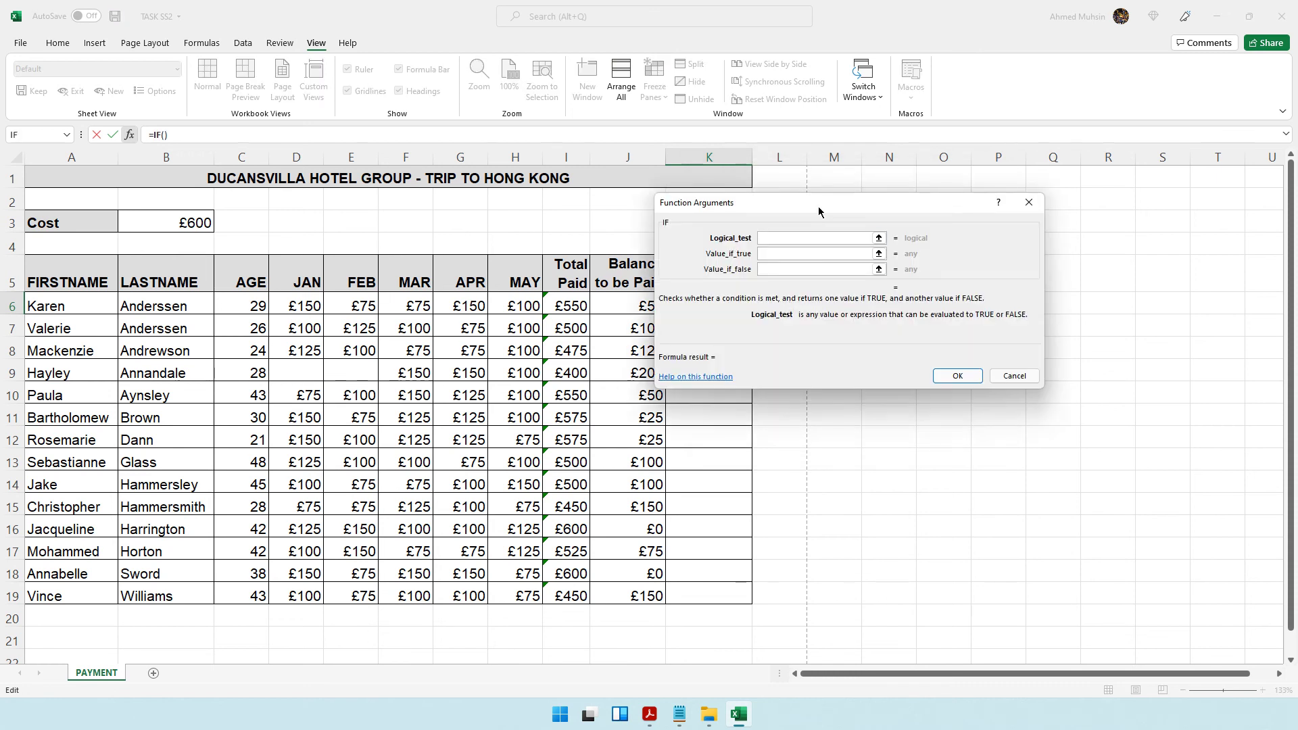
- Enter IF arguments J6>=100, "Reminder" and "Not Needed", so K6 shows Not Needed
{"action": "left_click_drag", "start_coordinate": [821, 210], "coordinate": [800, 420]}
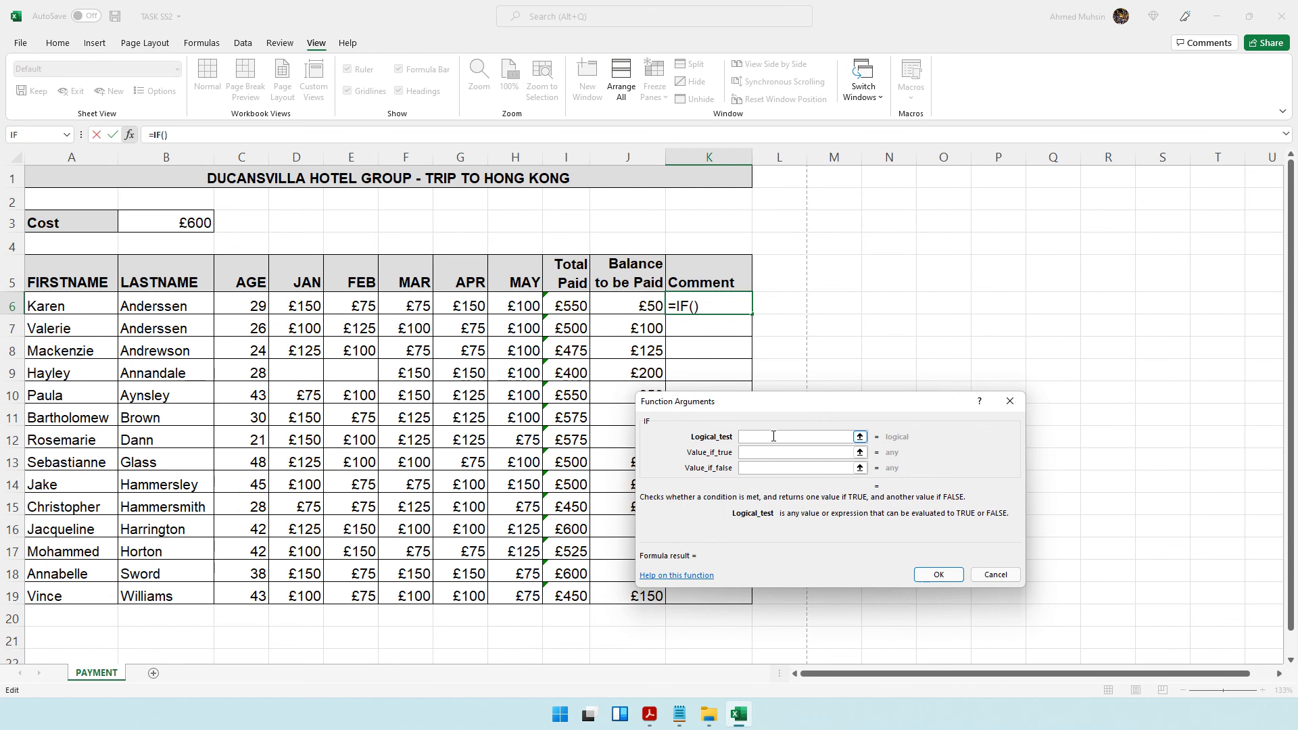
{"action": "left_click", "coordinate": [645, 307]}
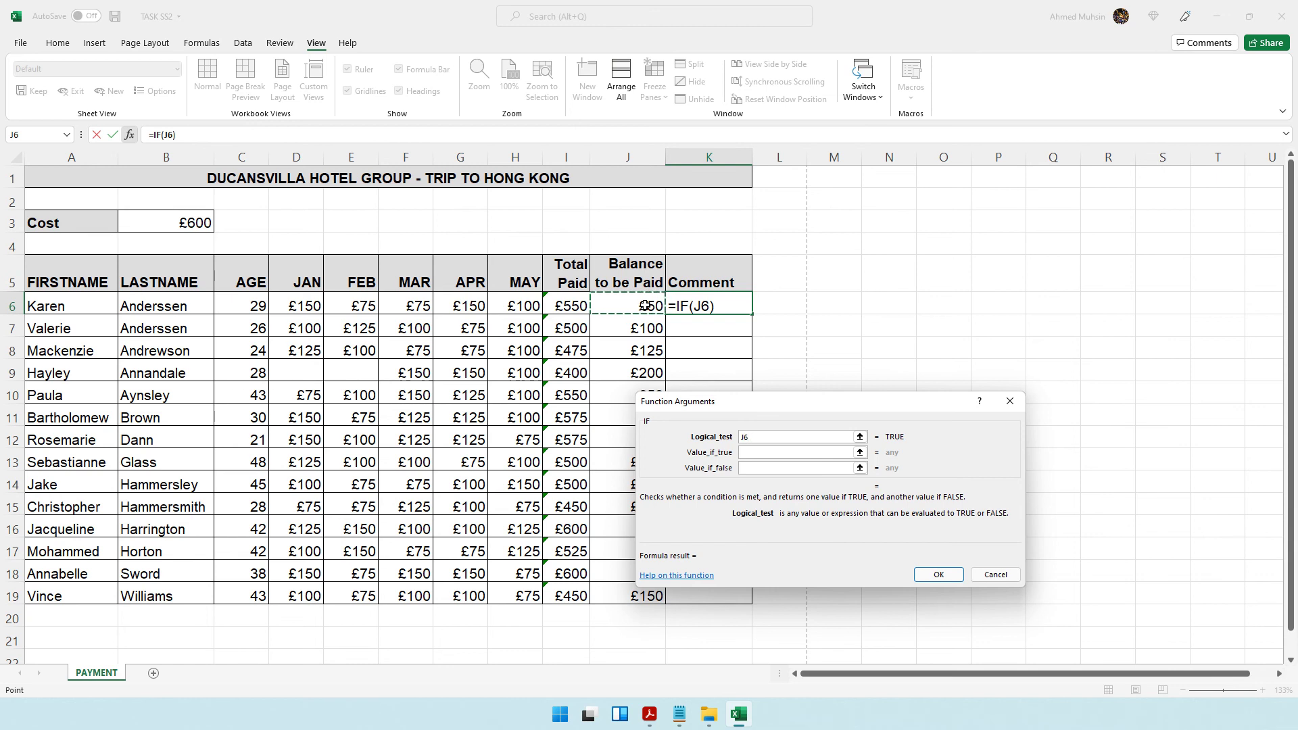
{"action": "type", "text": ">="}
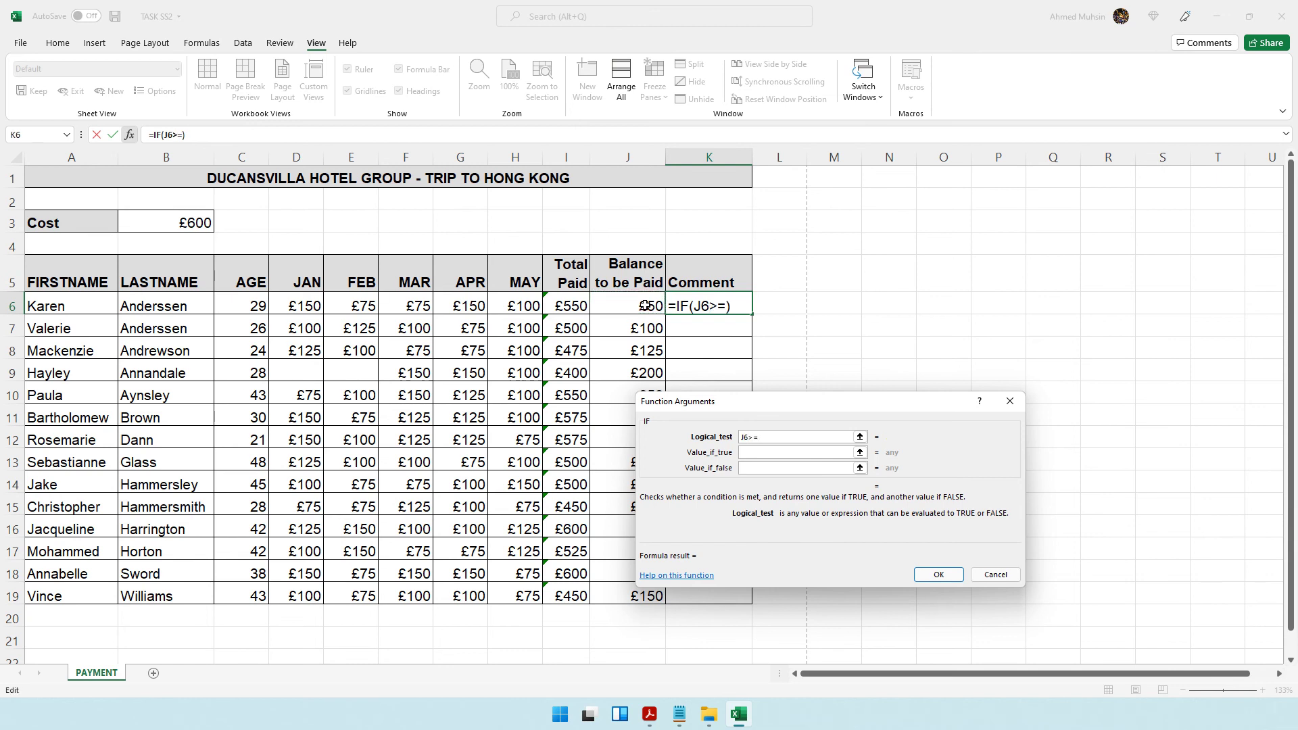
{"action": "type", "text": "100"}
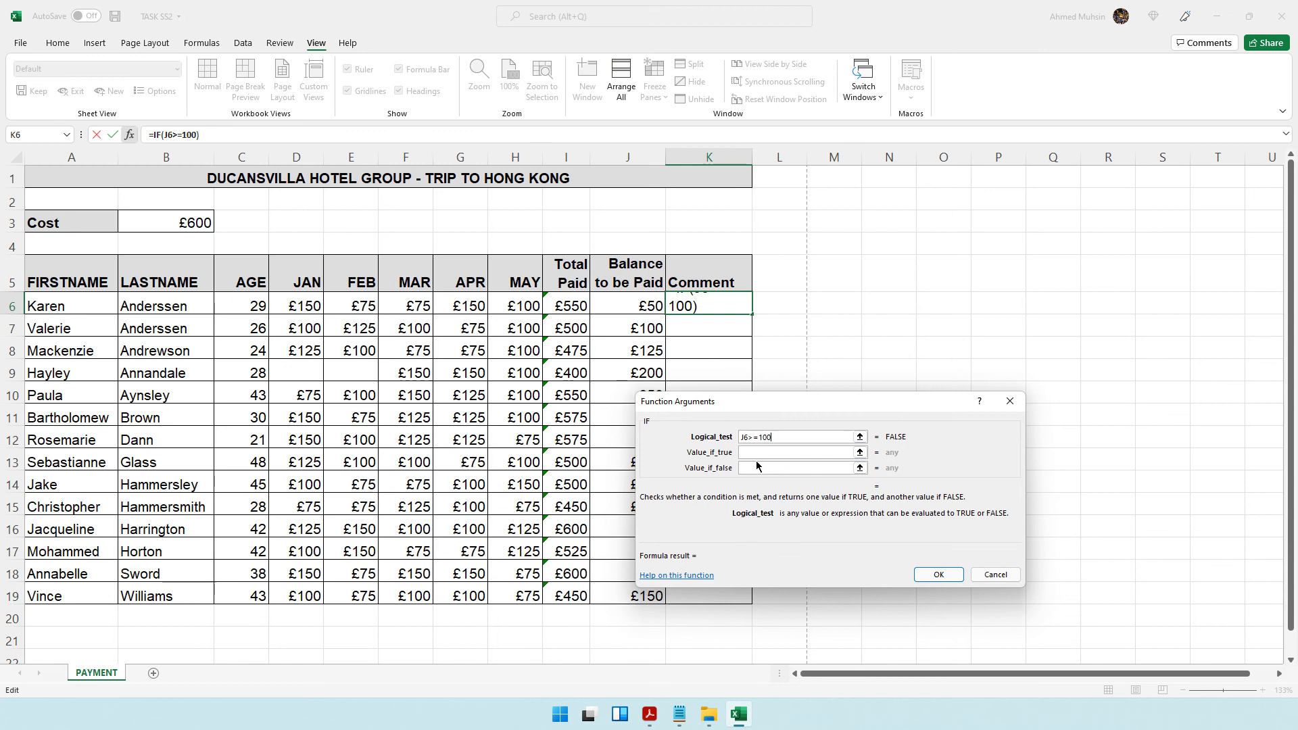
{"action": "left_click", "coordinate": [756, 453]}
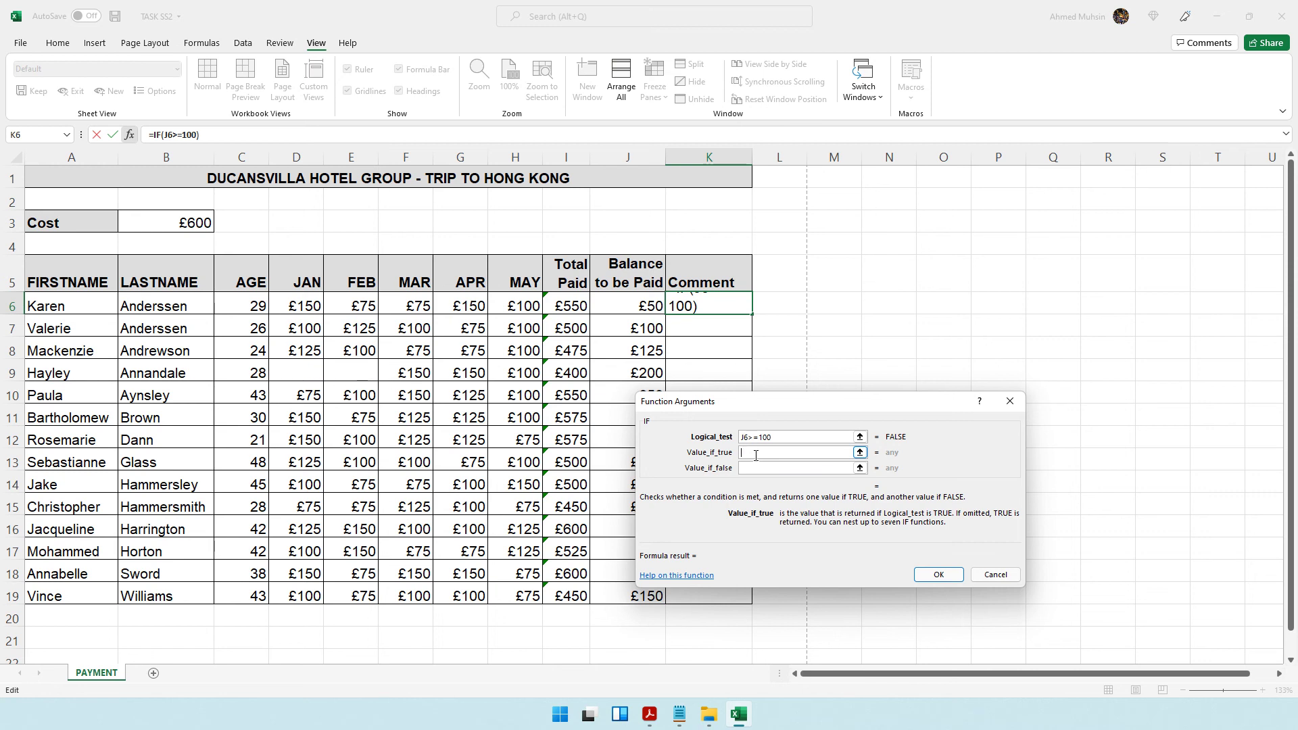
{"action": "type", "text": "Reminder"}
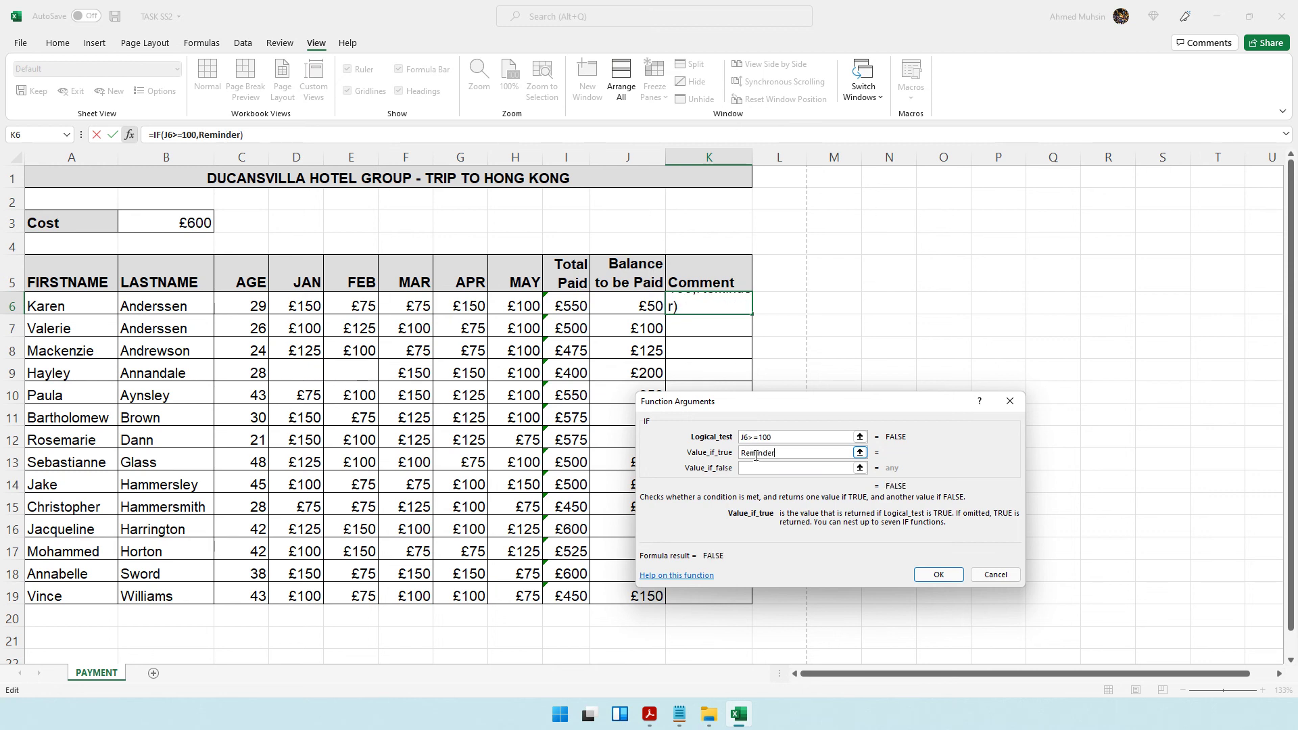
{"action": "left_click", "coordinate": [787, 439]}
{"action": "left_click_drag", "start_coordinate": [799, 453], "coordinate": [738, 452]}
{"action": "left_click", "coordinate": [747, 469]}
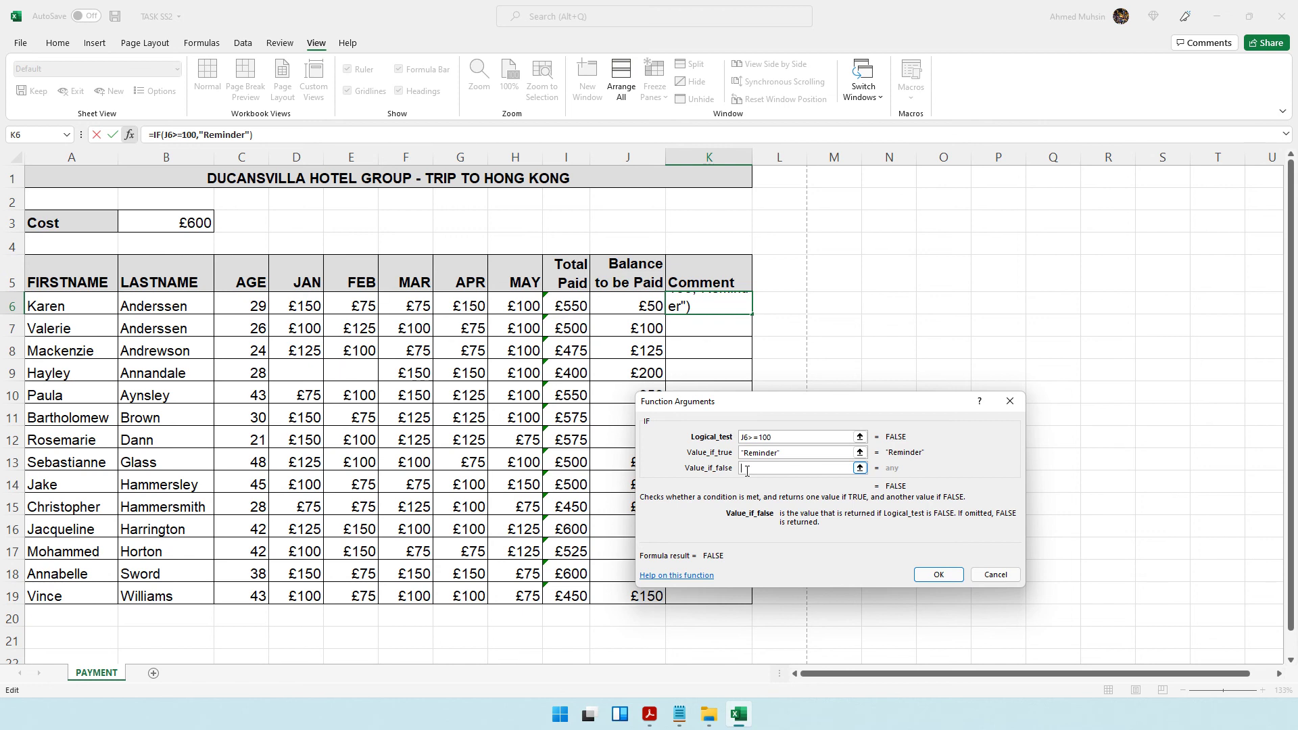
{"action": "type", "text": "Not Needed"}
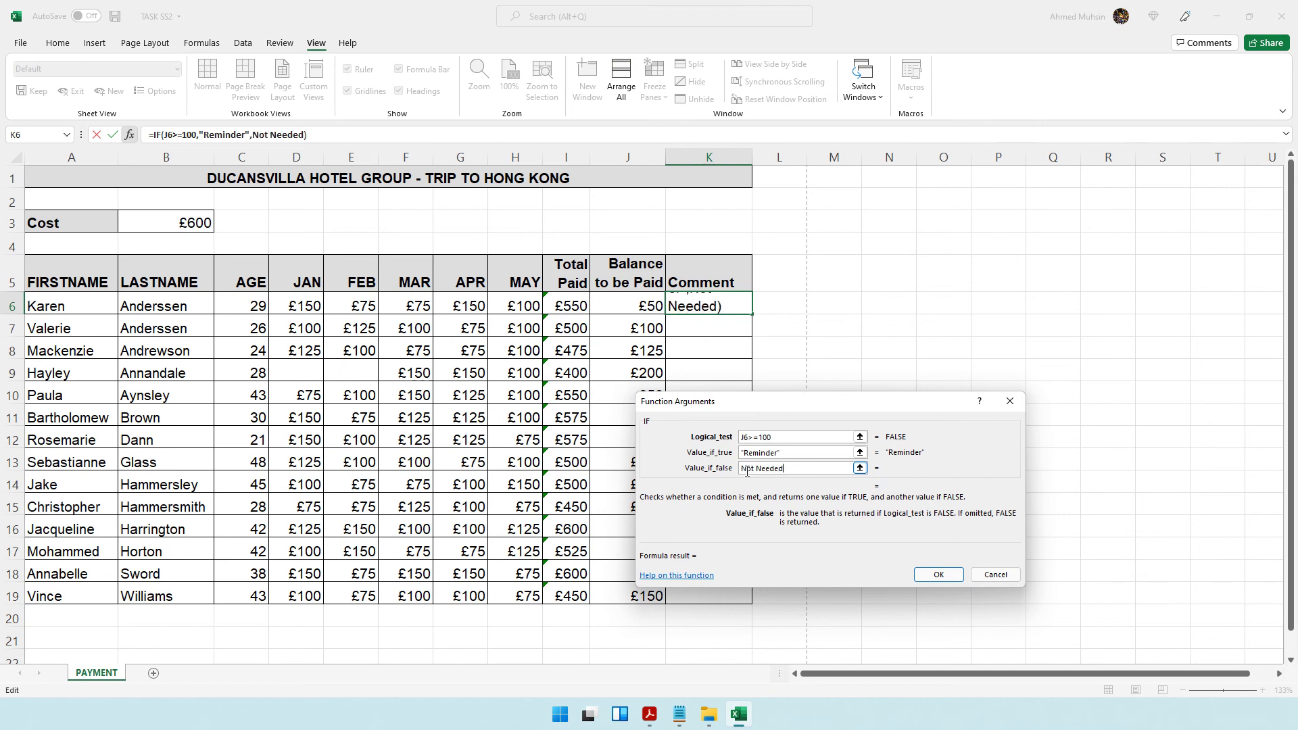
{"action": "left_click", "coordinate": [786, 452]}
{"action": "left_click", "coordinate": [813, 467]}
{"action": "left_click", "coordinate": [946, 580]}
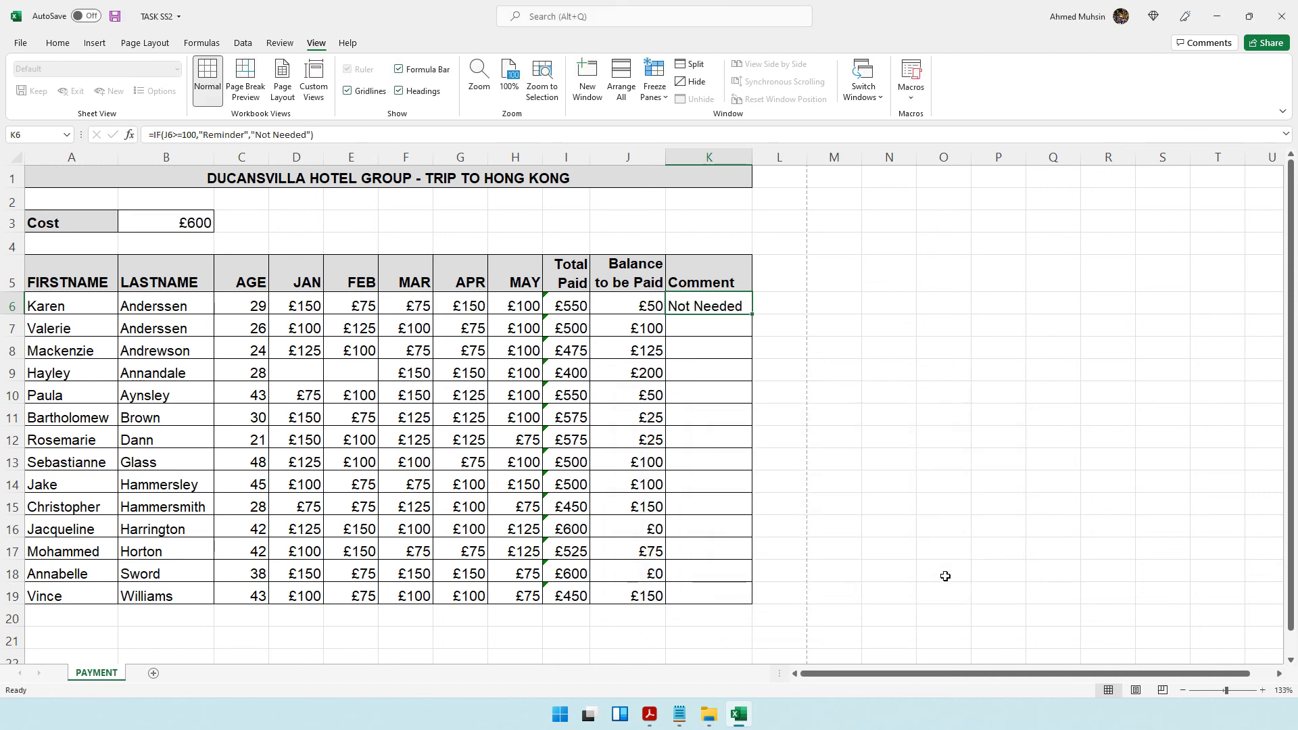
- Fill K6's IF formula down to K19 and spot-check rows 7 and 8
{"action": "left_click", "coordinate": [633, 309]}
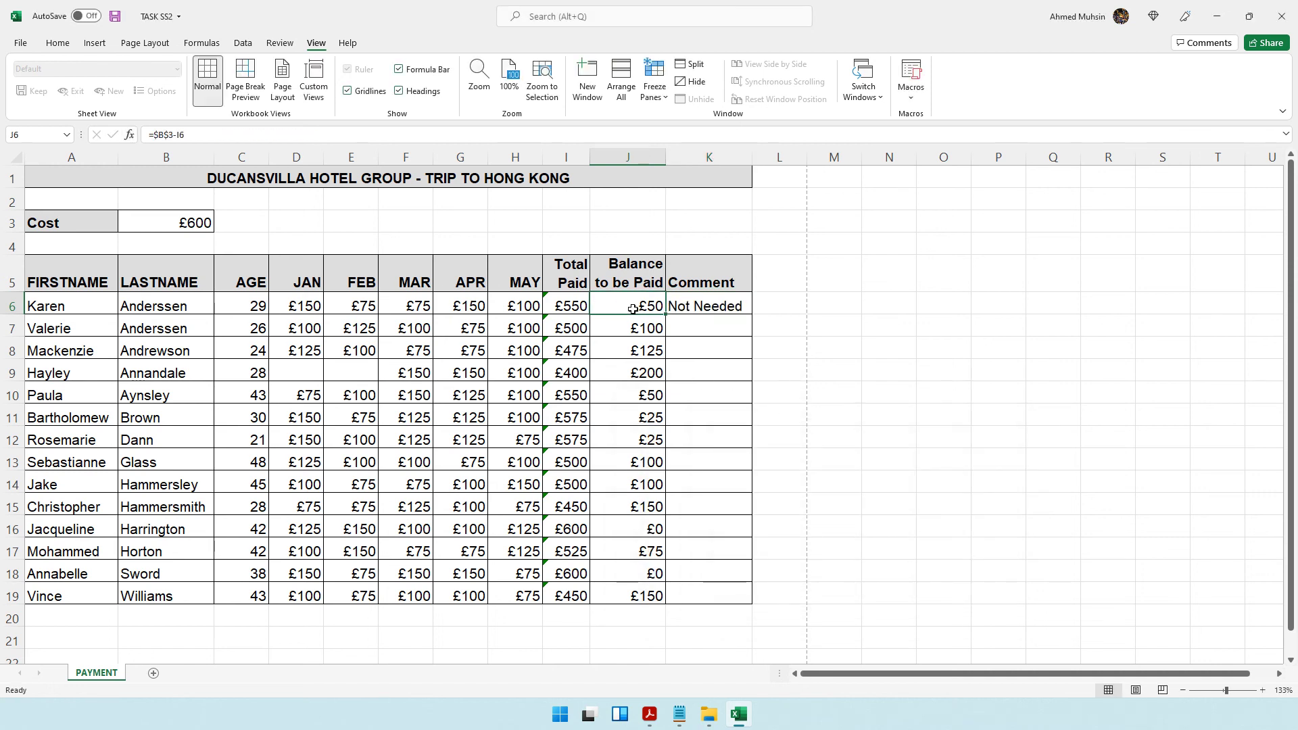
{"action": "left_click", "coordinate": [701, 314]}
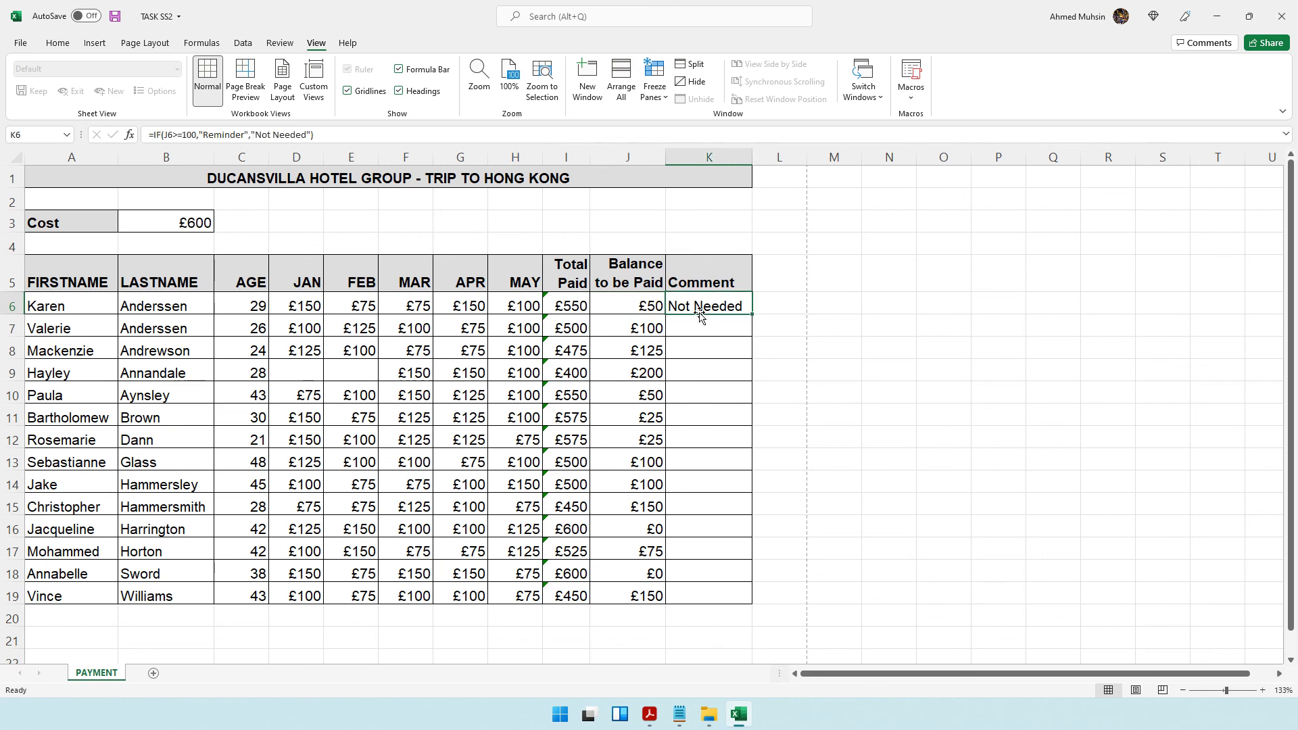
{"action": "left_click_drag", "start_coordinate": [753, 316], "coordinate": [744, 609]}
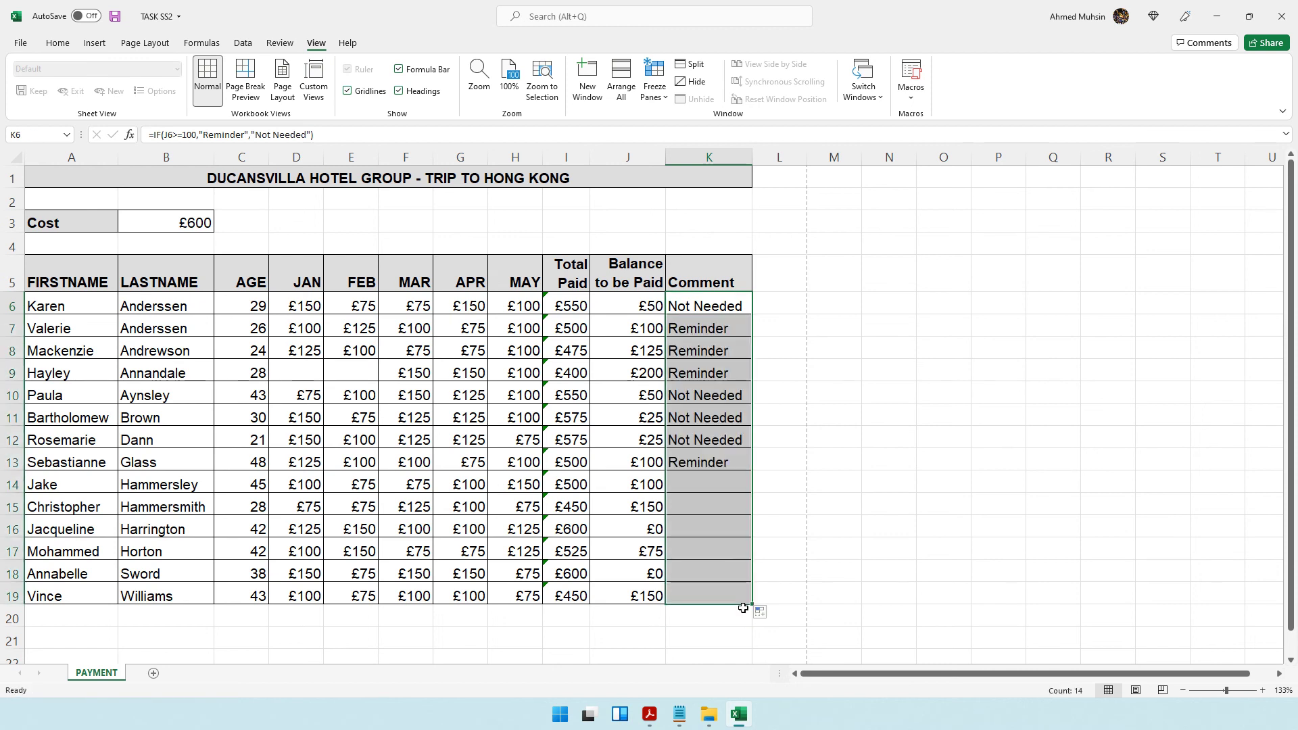
{"action": "left_click", "coordinate": [638, 325]}
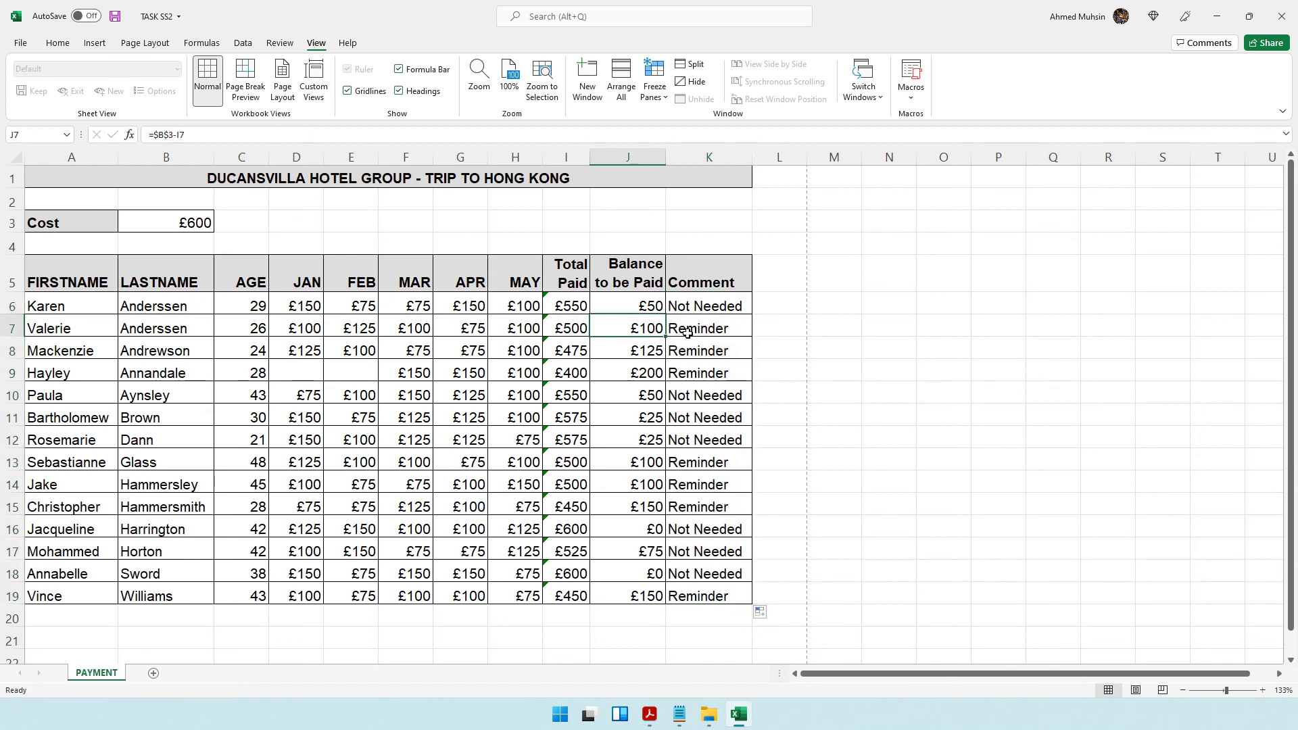
{"action": "left_click", "coordinate": [697, 331]}
{"action": "left_click", "coordinate": [640, 353]}
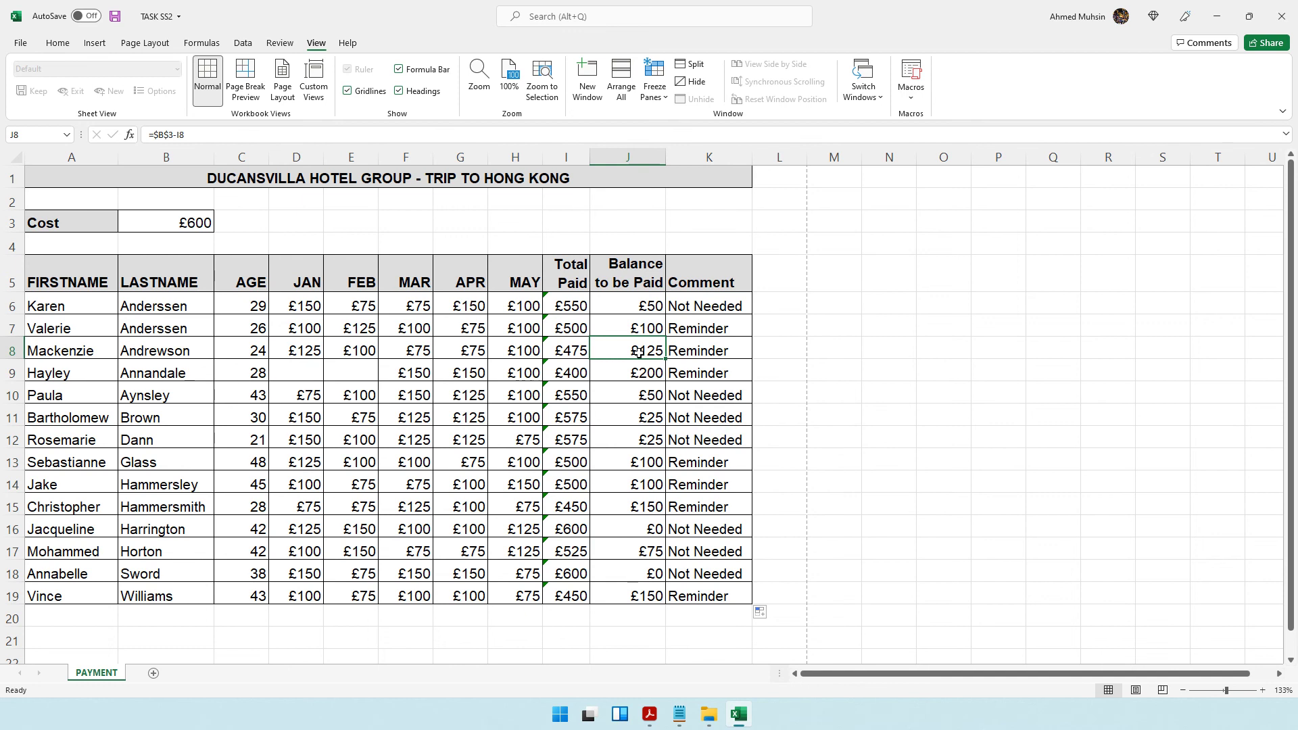
{"action": "left_click", "coordinate": [721, 358]}
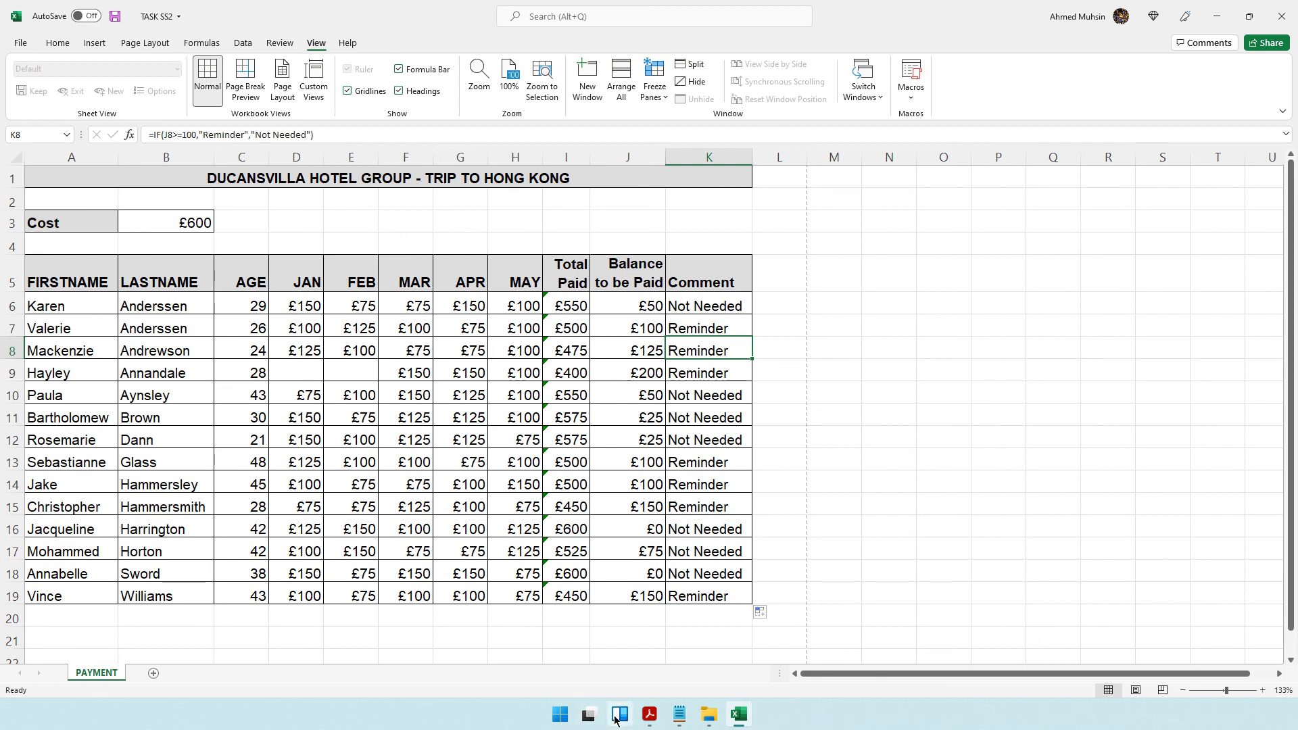
- Read the resave instructions in the question paper, then resave the TASK SS2 workbook
{"action": "left_click", "coordinate": [650, 713]}
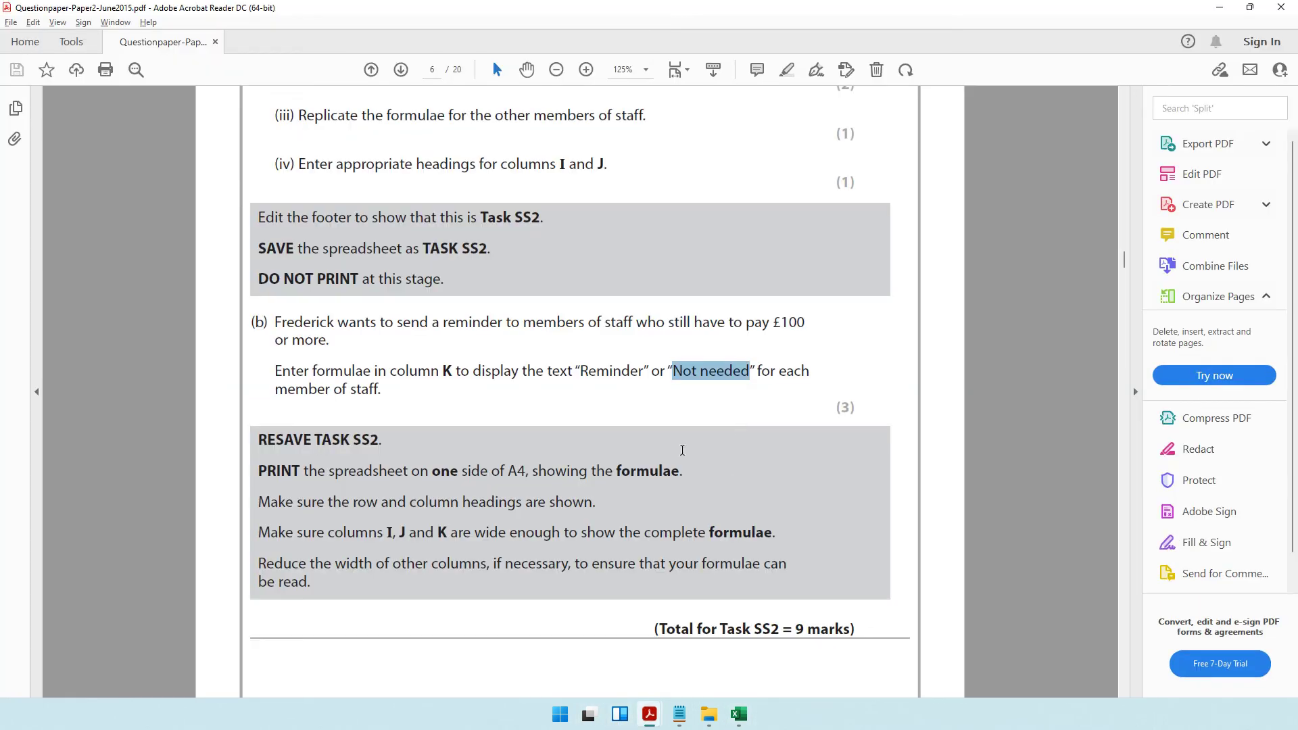
{"action": "scroll", "coordinate": [574, 419], "scroll_direction": "down", "scroll_amount": 1}
{"action": "left_click_drag", "start_coordinate": [349, 377], "coordinate": [374, 377]}
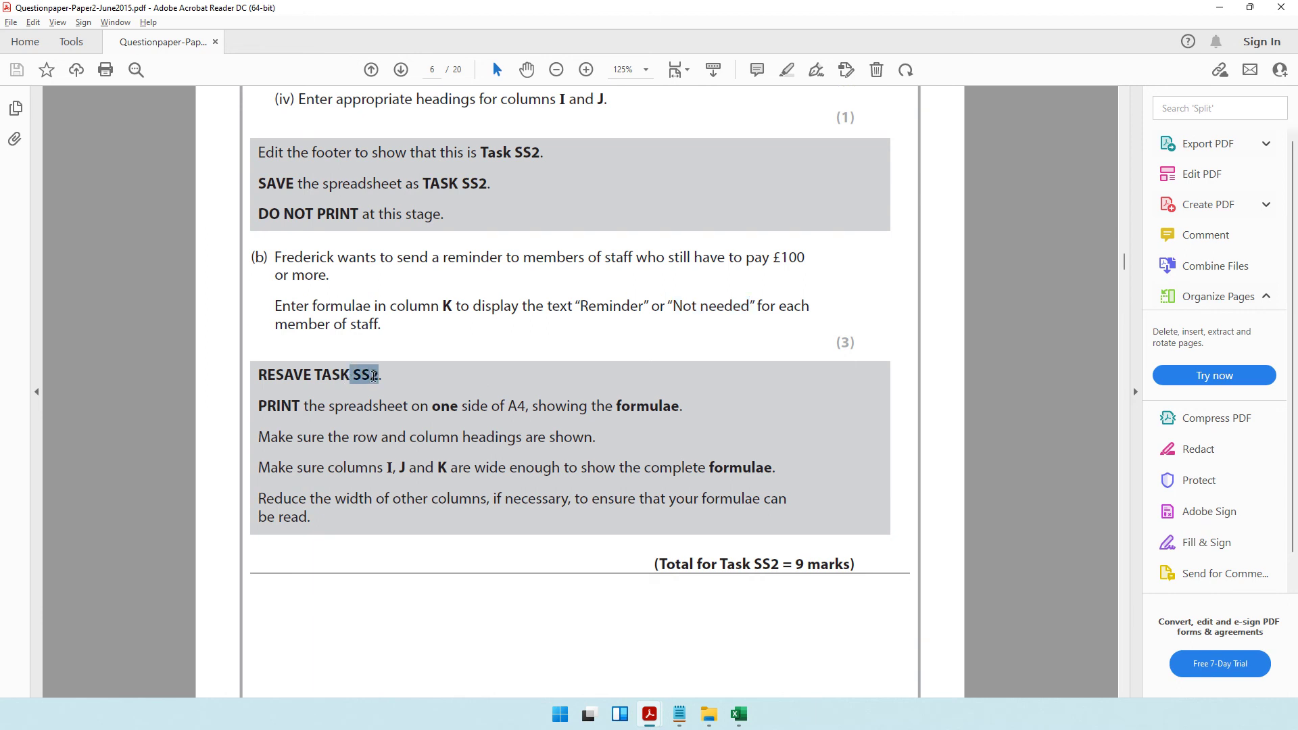
{"action": "left_click", "coordinate": [738, 713]}
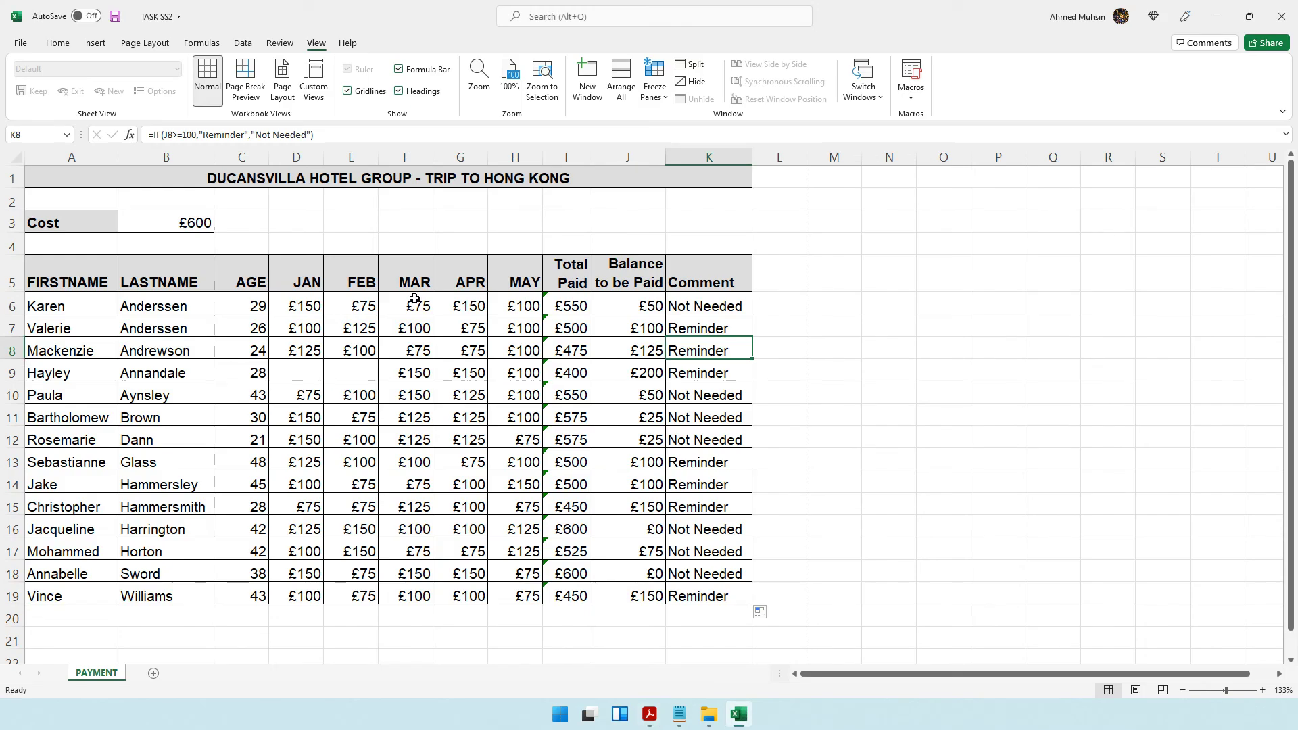
{"action": "left_click", "coordinate": [114, 21]}
- Mark the print-on-one-A4-side instruction, then return to Excel and select balance cell J11
{"action": "left_click", "coordinate": [649, 714]}
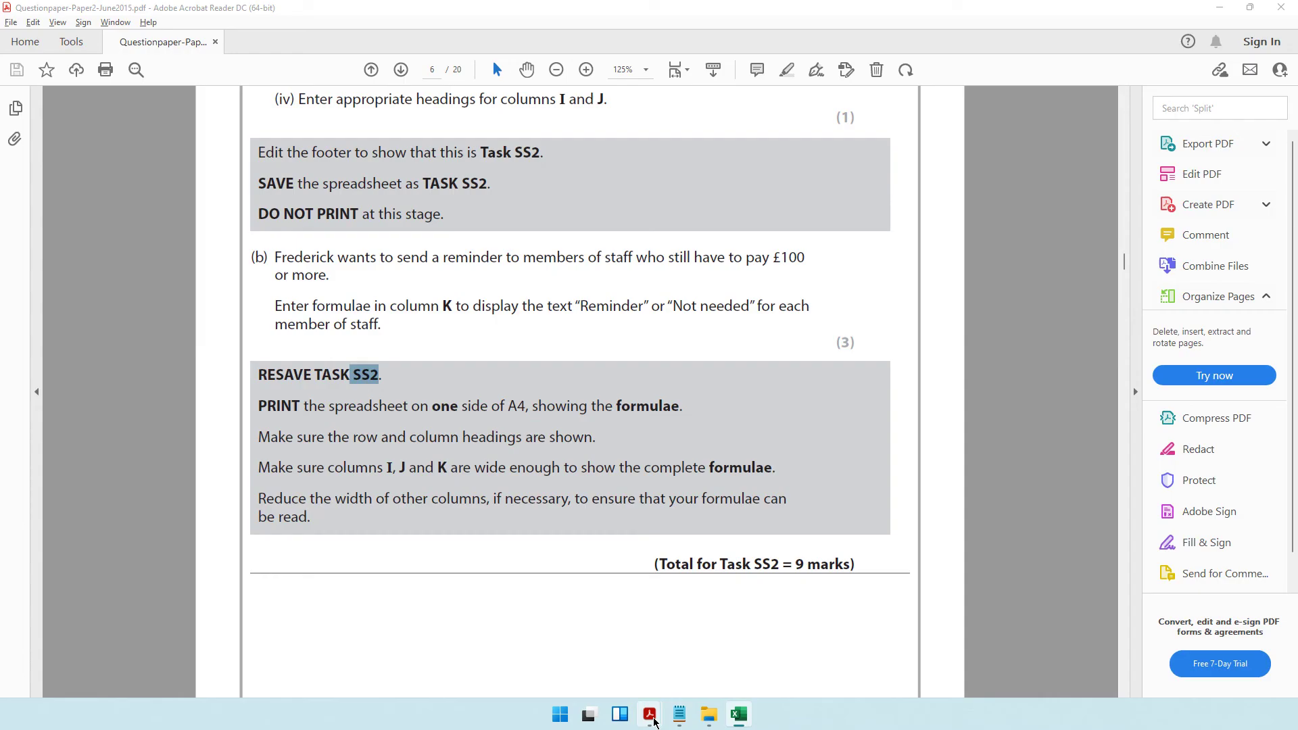
{"action": "left_click_drag", "start_coordinate": [298, 414], "coordinate": [665, 414]}
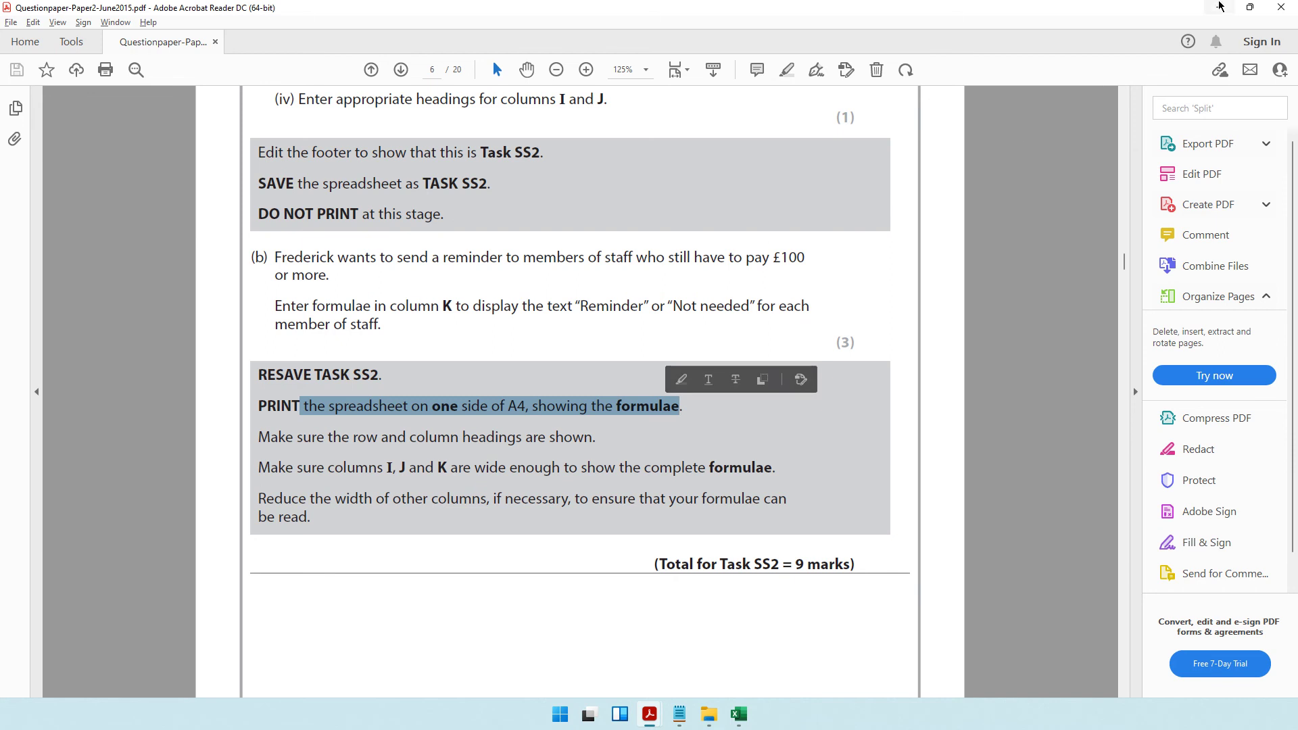
{"action": "key", "text": "alt+Tab"}
{"action": "left_click", "coordinate": [637, 412]}
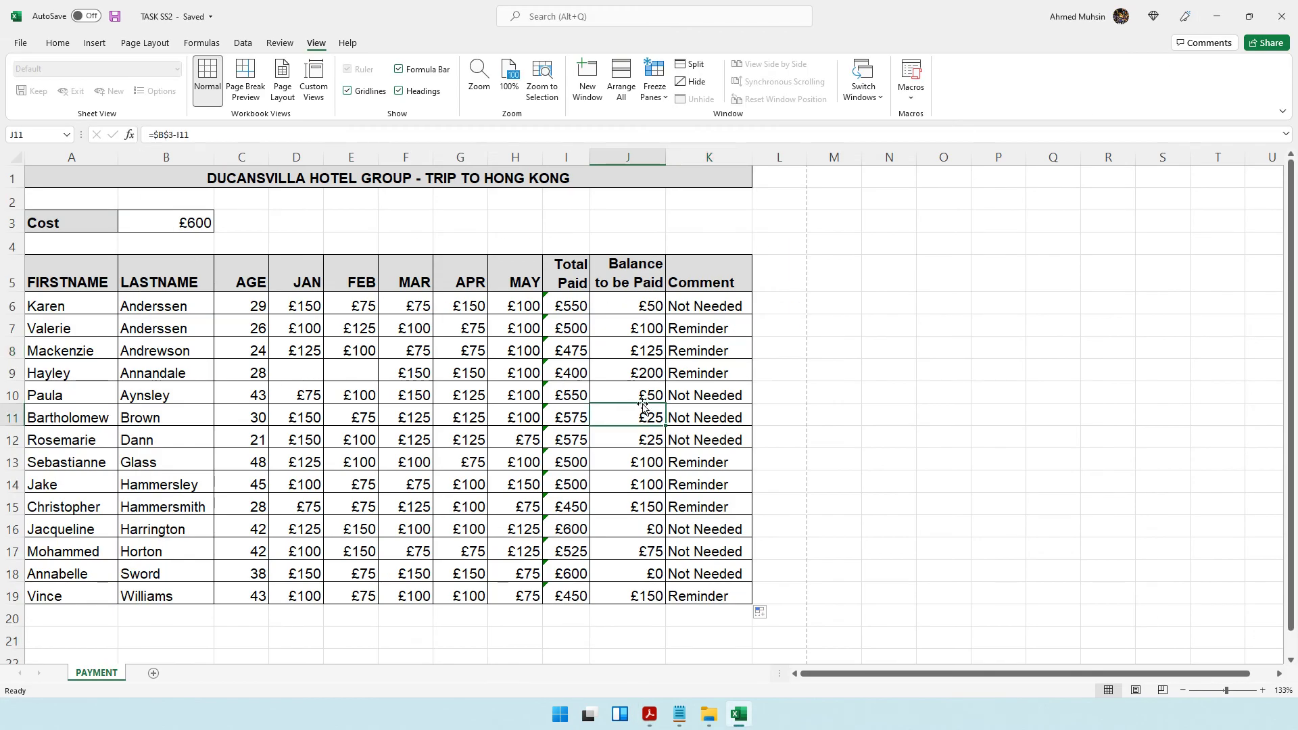
- Turn on Show Formulas so the sheet displays formulas instead of results
{"action": "left_click", "coordinate": [209, 49]}
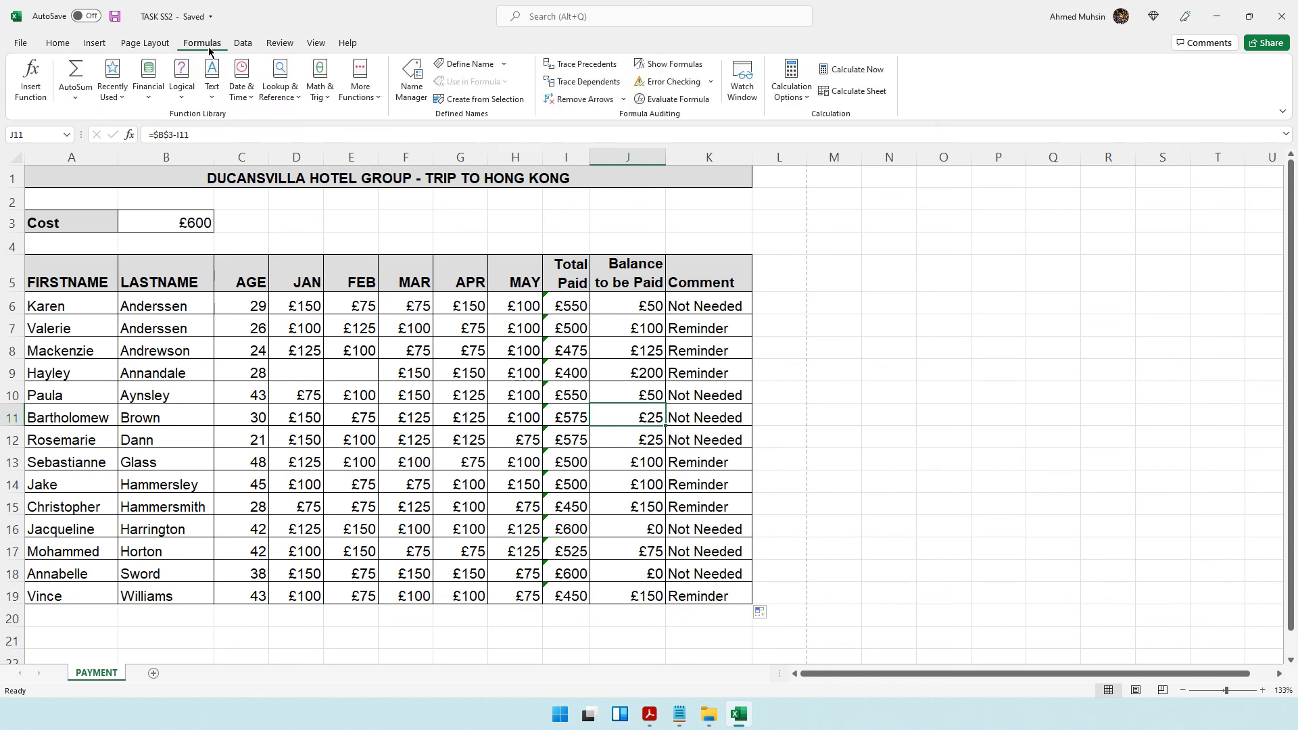
{"action": "left_click", "coordinate": [671, 65]}
{"action": "mouse_move", "coordinate": [846, 676]}
{"action": "left_mouse_down"}
{"action": "mouse_move", "coordinate": [930, 676]}
{"action": "mouse_move", "coordinate": [856, 676]}
{"action": "left_mouse_up"}
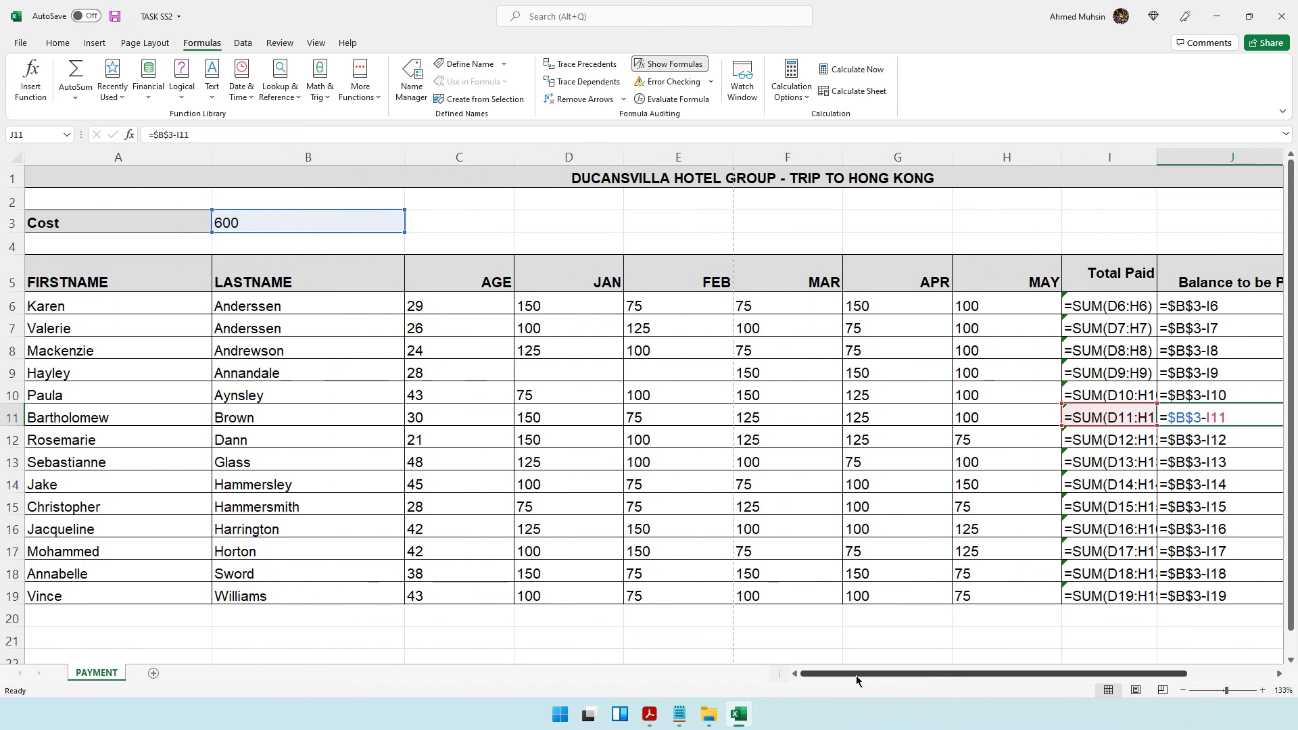
- Autofit every column to its formulas and select the table from the title row down
{"action": "left_click", "coordinate": [11, 160]}
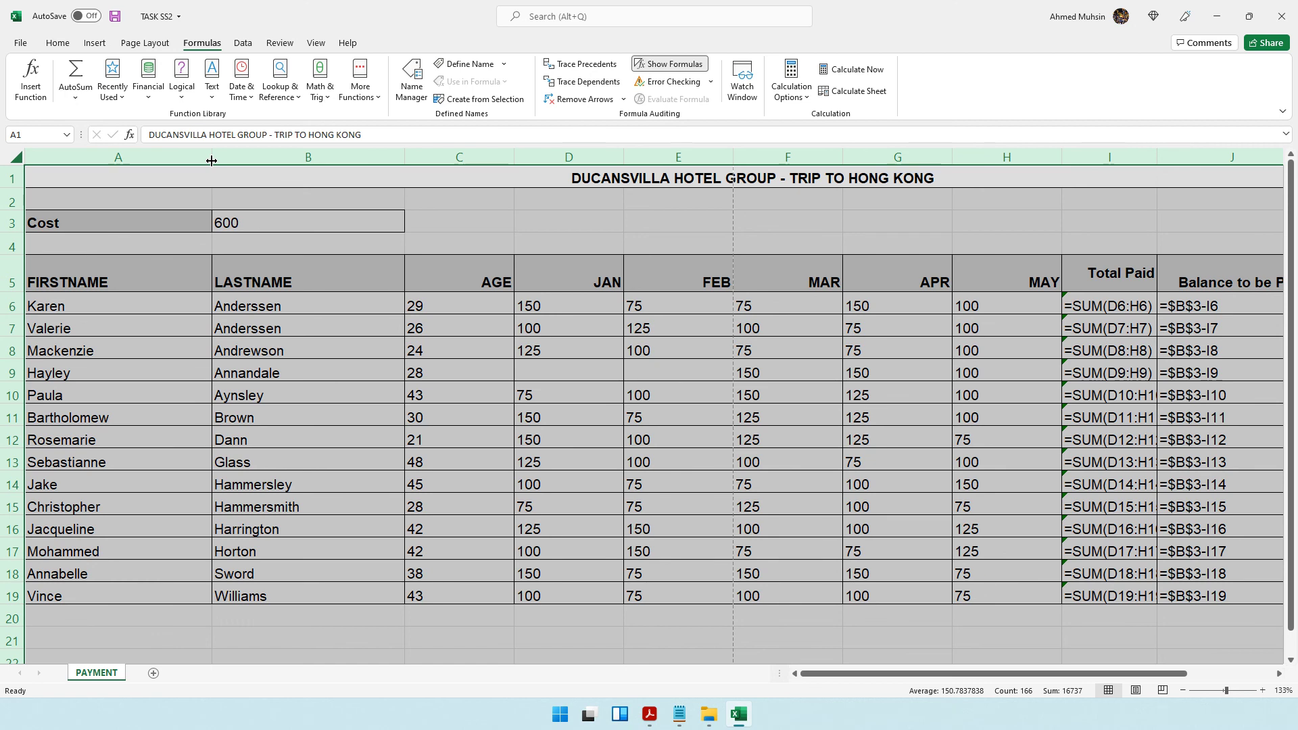
{"action": "double_click", "coordinate": [212, 160]}
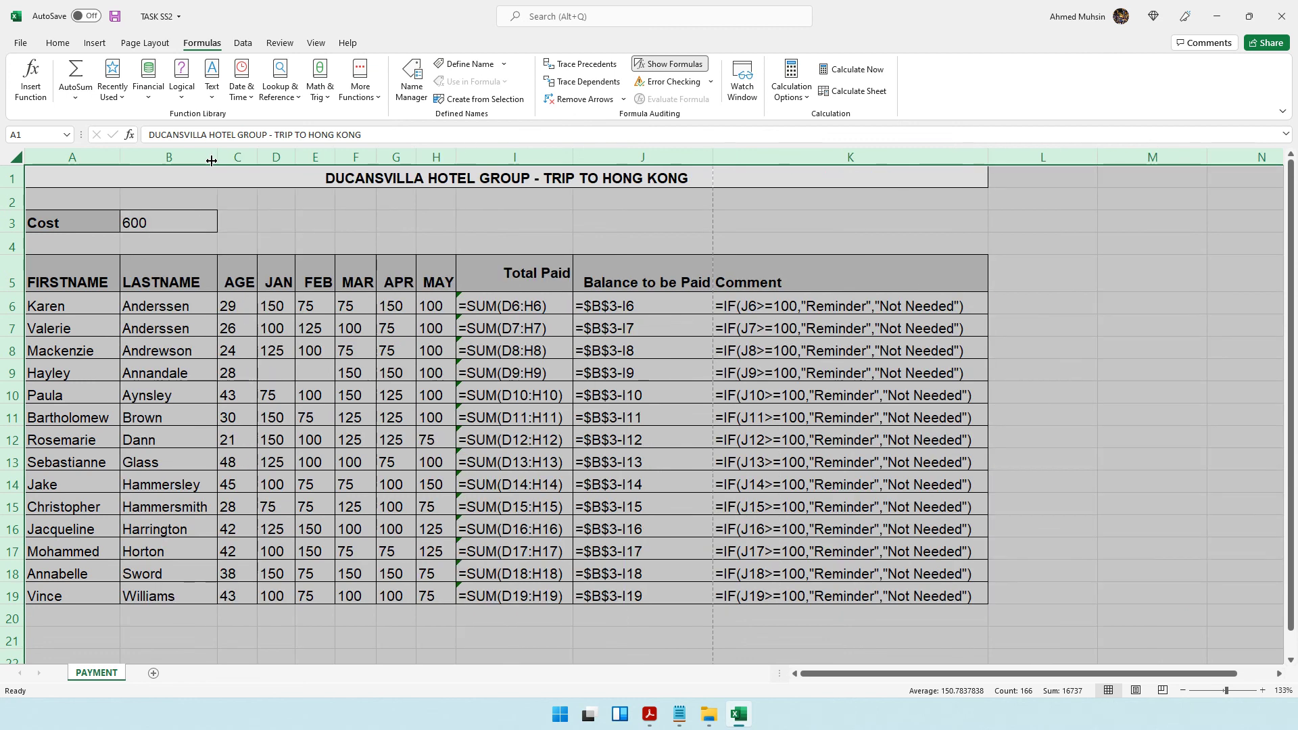
{"action": "left_click", "coordinate": [647, 374]}
{"action": "left_click", "coordinate": [686, 284]}
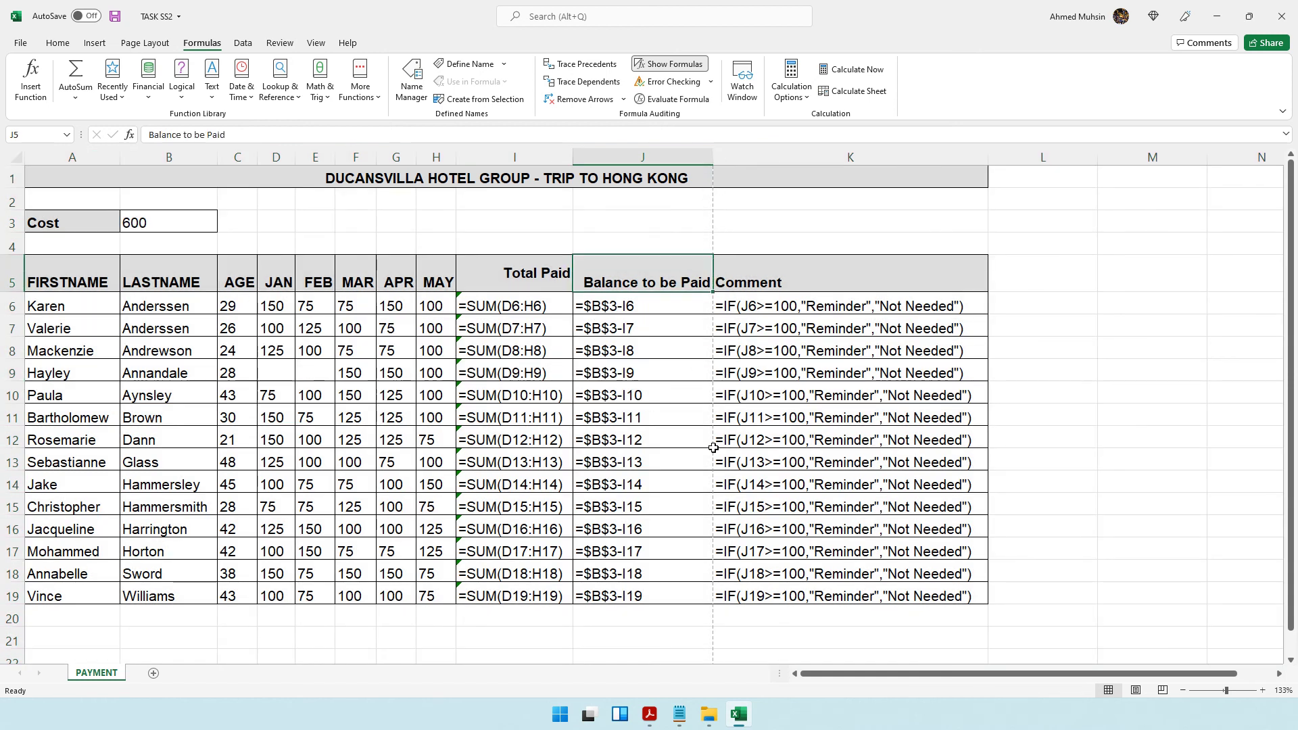
{"action": "left_click_drag", "start_coordinate": [203, 181], "coordinate": [481, 589]}
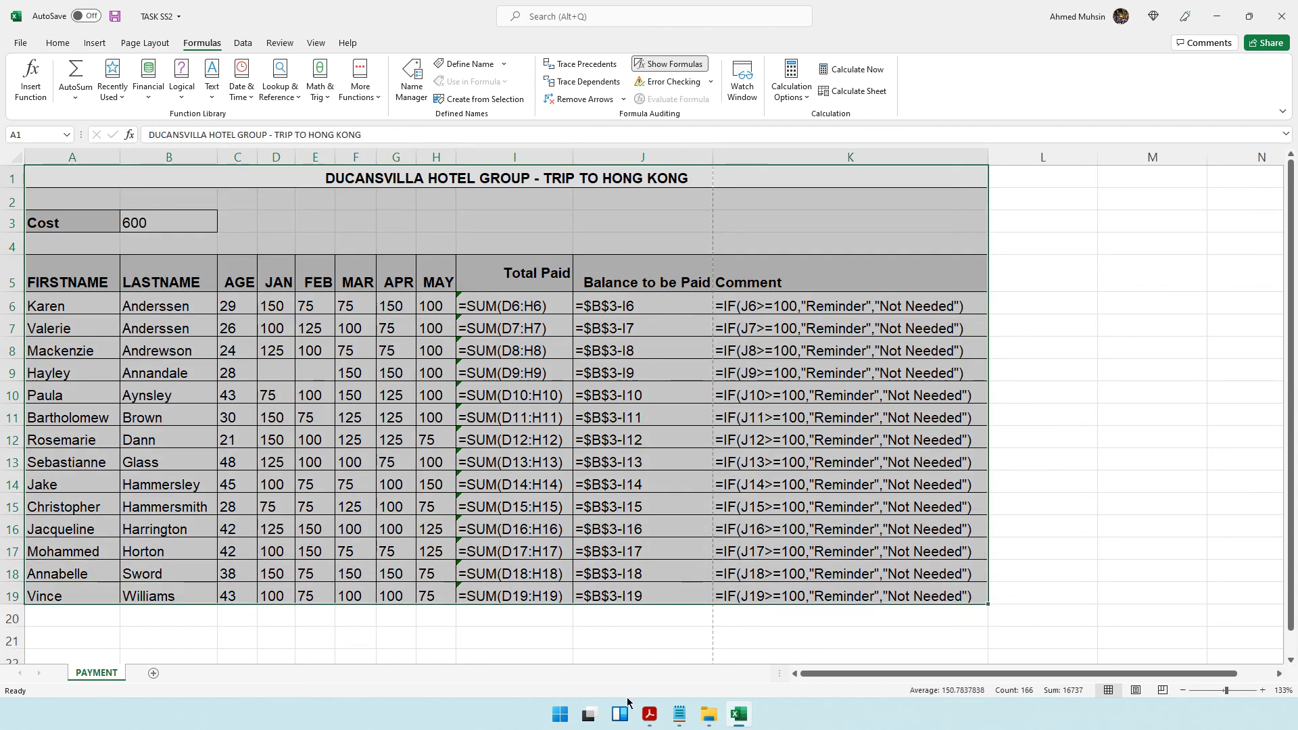
{"action": "left_click", "coordinate": [651, 720]}
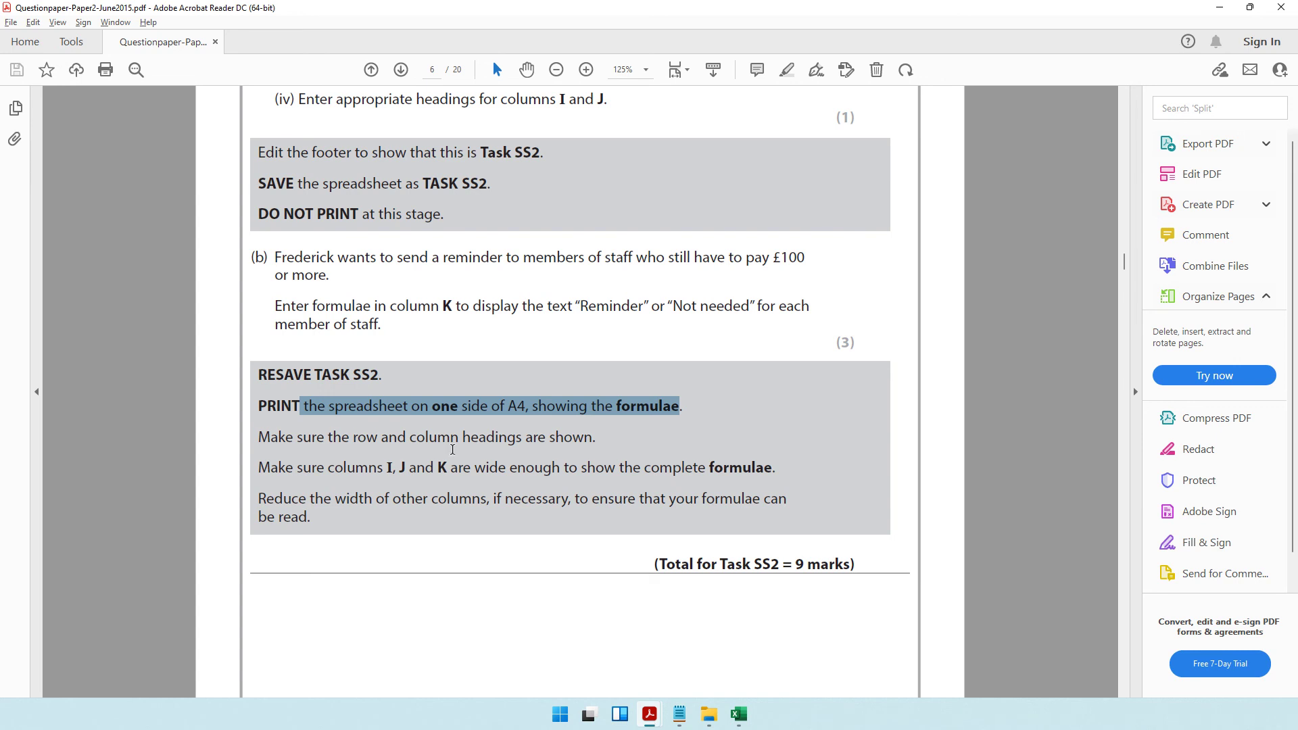
{"action": "left_click_drag", "start_coordinate": [256, 439], "coordinate": [604, 440]}
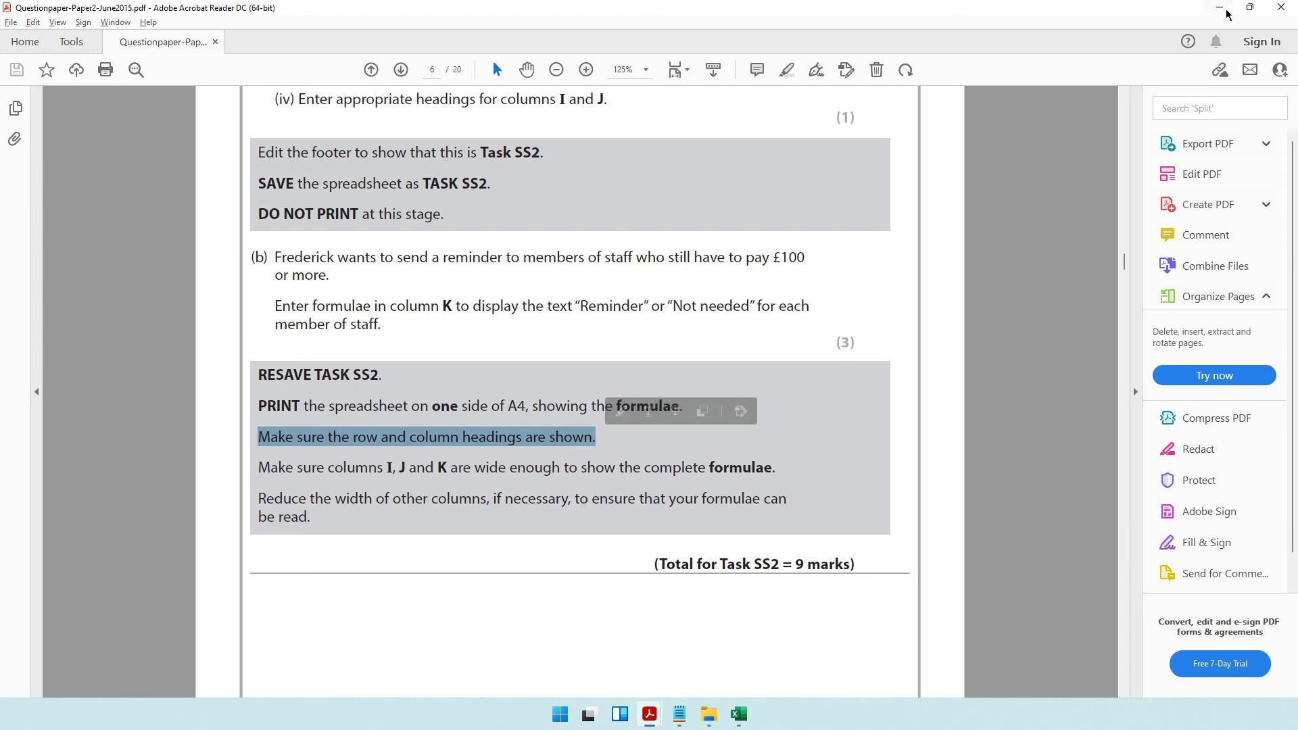
{"action": "key", "text": "alt+Tab"}
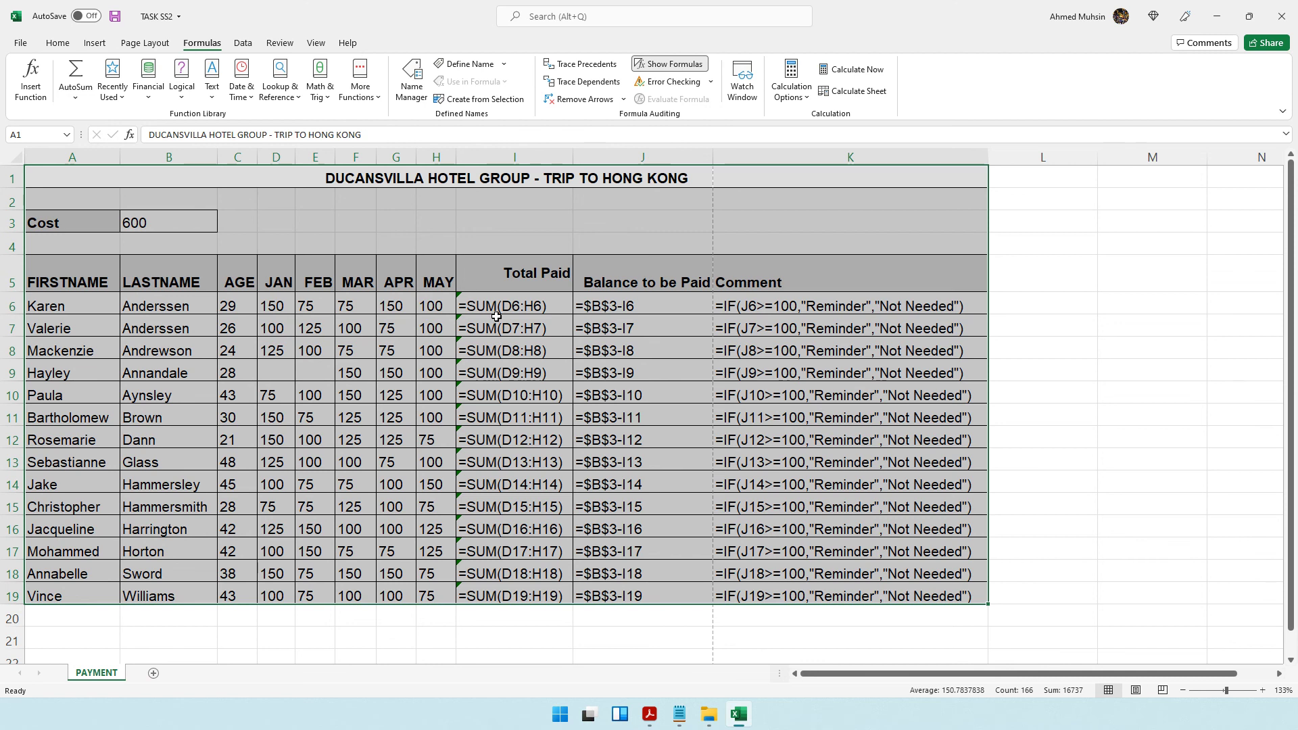
- Open the Page Layout options and check the instruction to widen columns I, J and K
{"action": "left_click", "coordinate": [142, 42]}
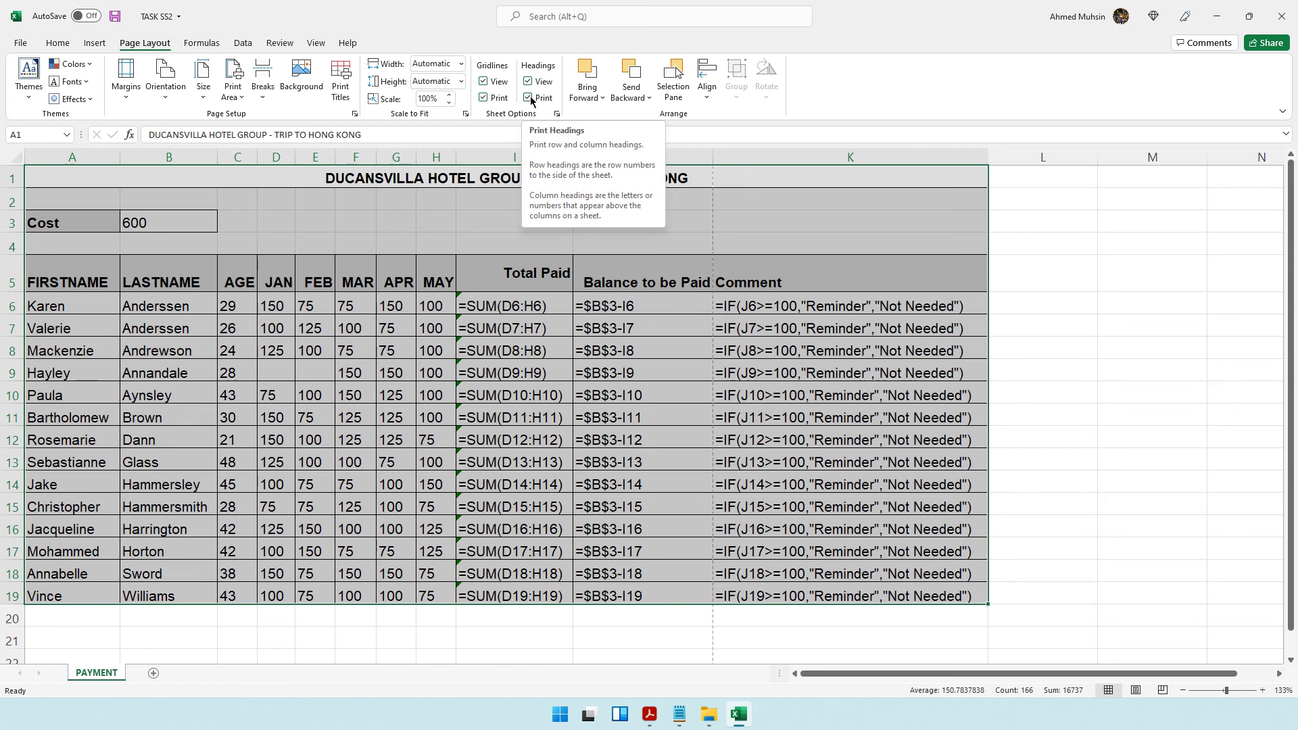
{"action": "left_click", "coordinate": [649, 714]}
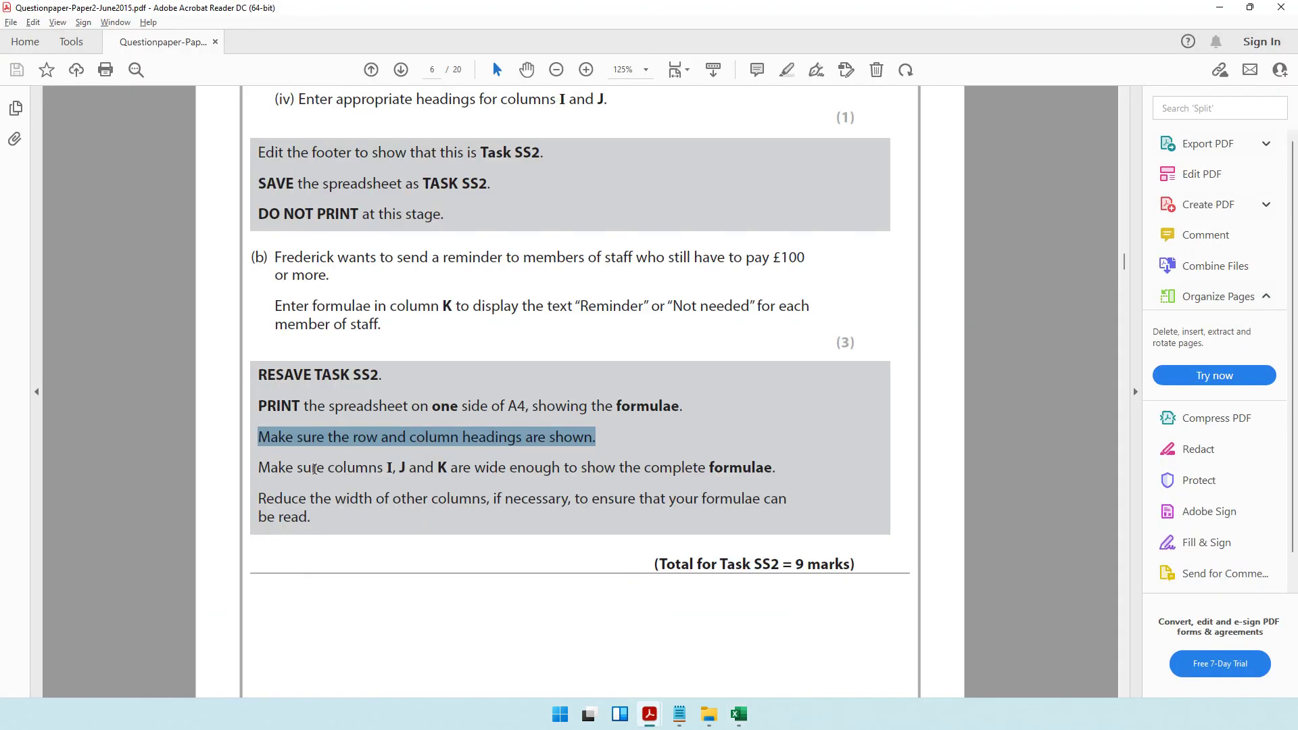
{"action": "left_click_drag", "start_coordinate": [314, 469], "coordinate": [771, 474]}
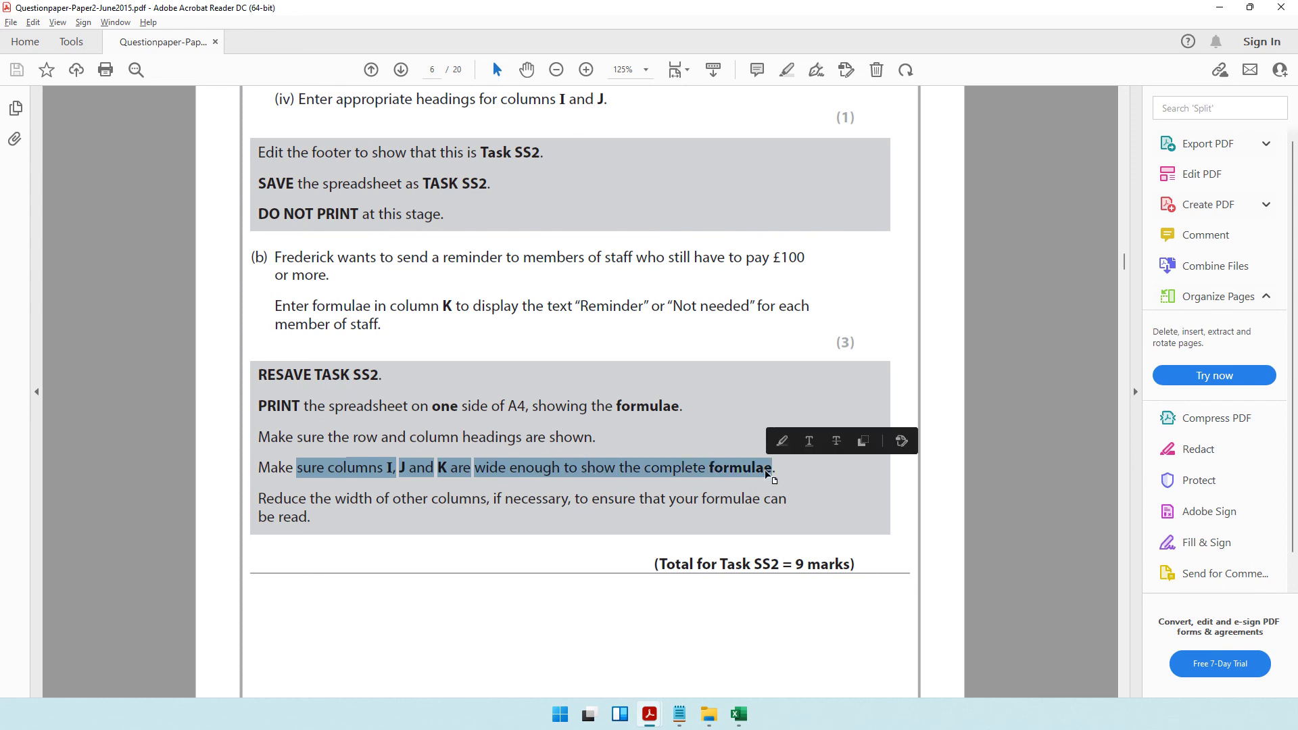
{"action": "left_click", "coordinate": [1219, 7]}
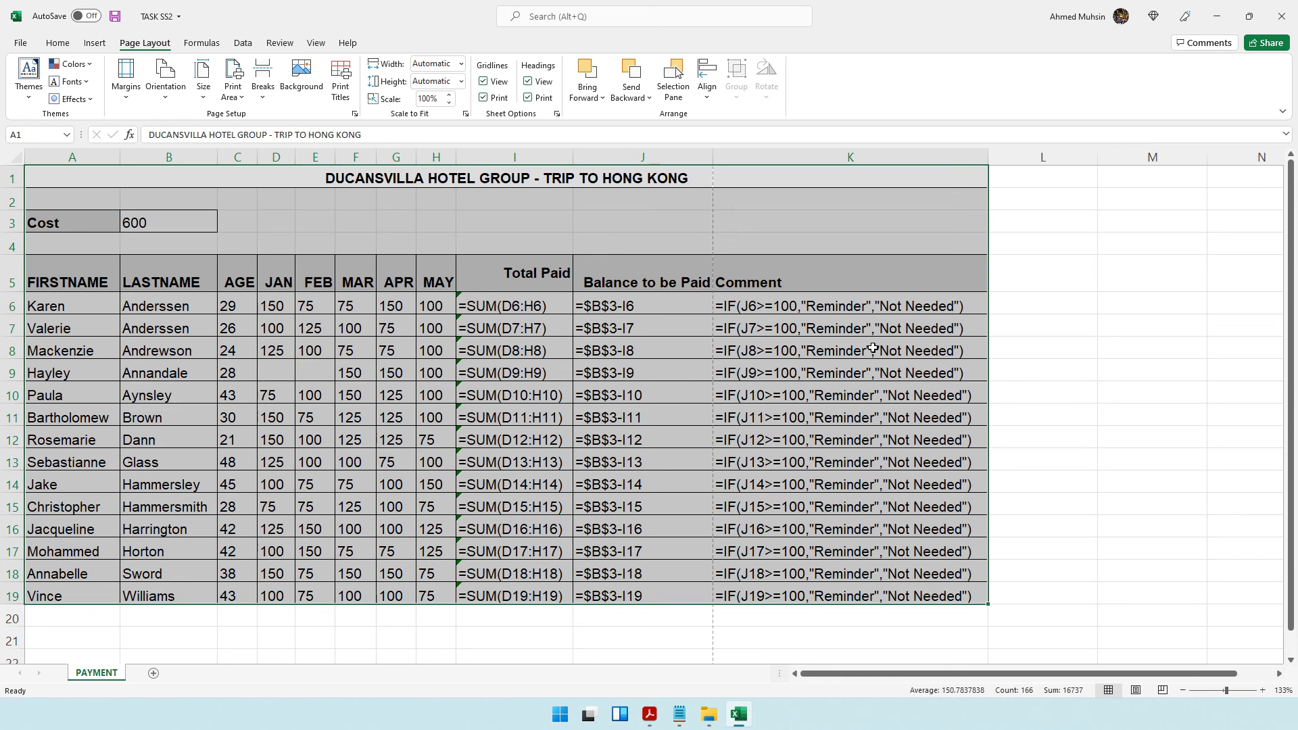
- Review the question paper's instruction about reducing the other column widths
{"action": "left_click", "coordinate": [649, 715]}
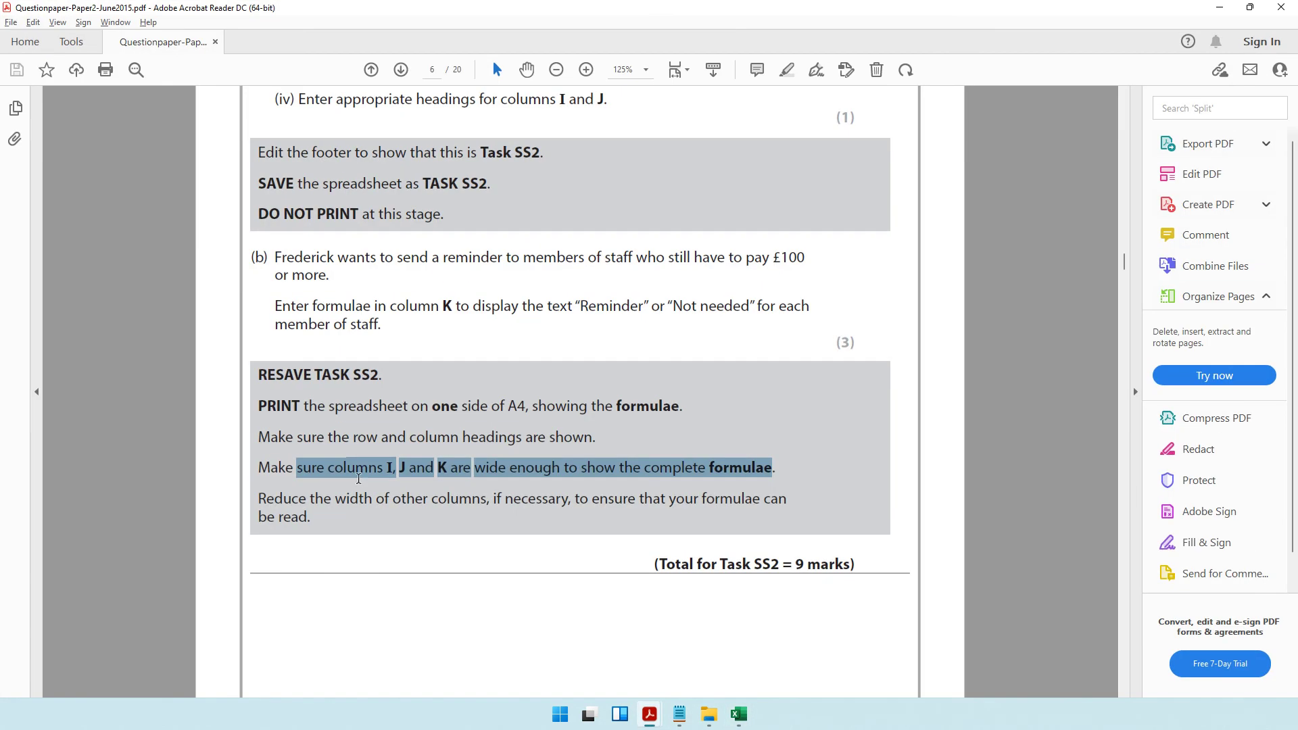
{"action": "left_click_drag", "start_coordinate": [259, 499], "coordinate": [792, 499]}
{"action": "left_click", "coordinate": [557, 531]}
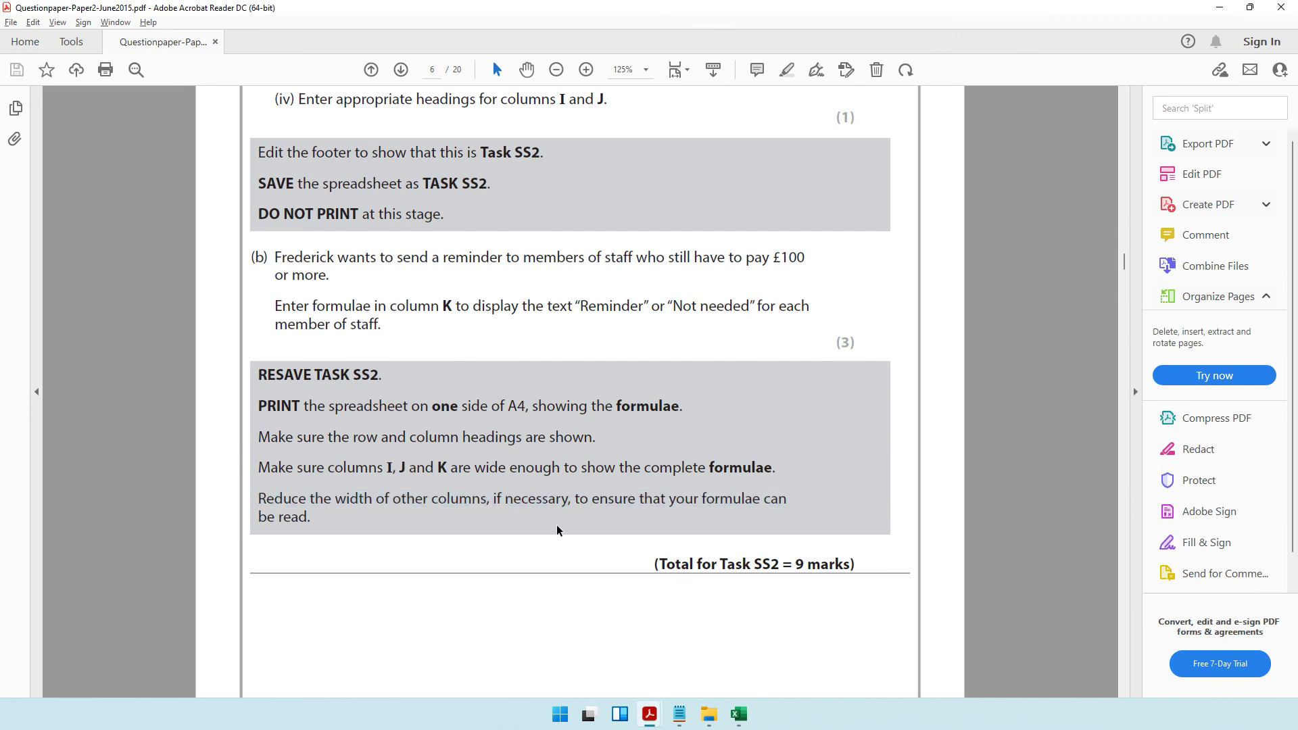
{"action": "scroll", "coordinate": [558, 531], "scroll_direction": "down", "scroll_amount": 3}
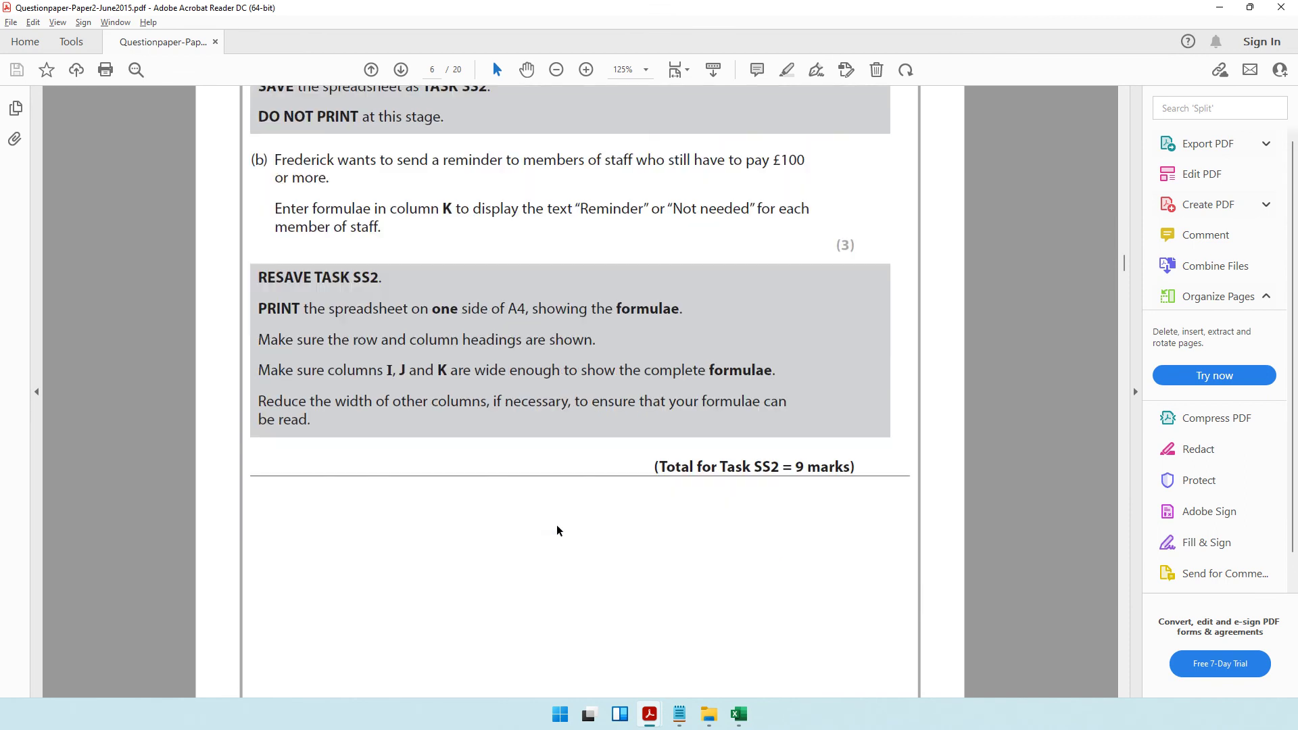
{"action": "left_click", "coordinate": [1219, 8]}
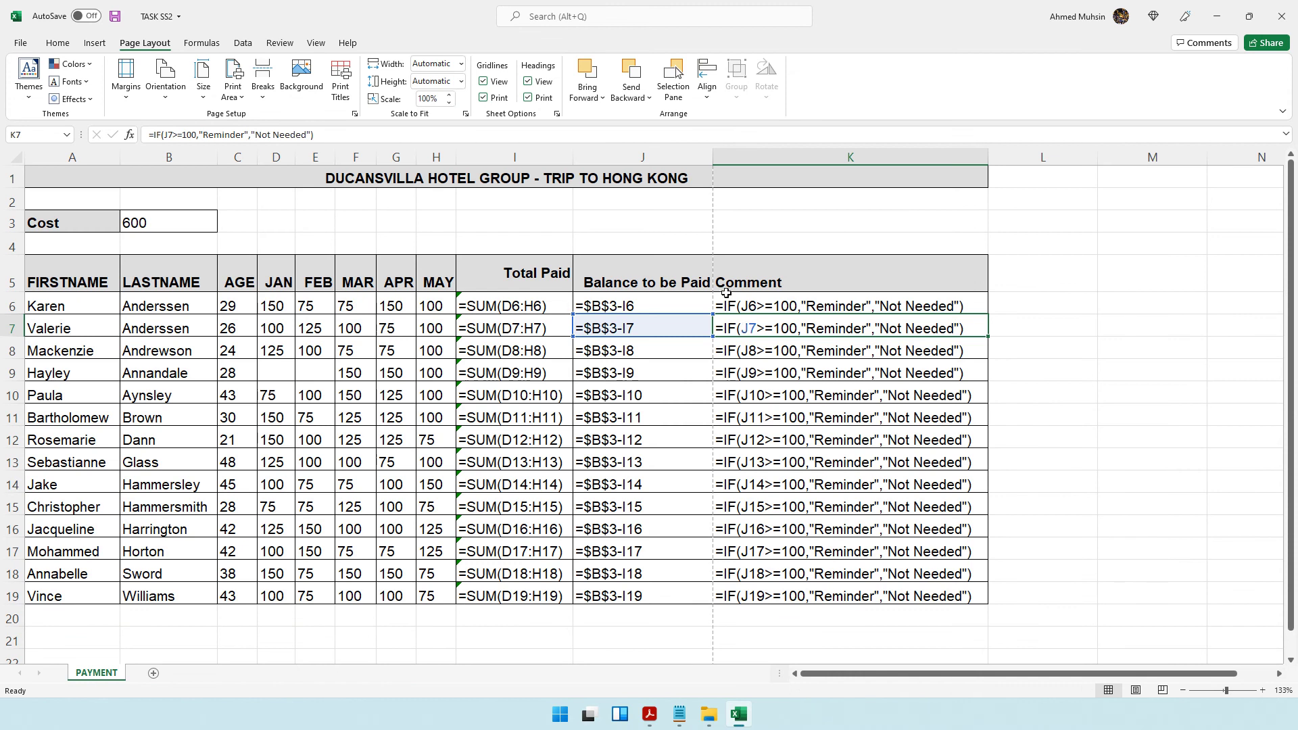
- Narrow column J so 'Balance to be Paid' wraps, select the table to K19 and preview printing
{"action": "left_click", "coordinate": [648, 282]}
{"action": "left_click_drag", "start_coordinate": [715, 160], "coordinate": [656, 175]}
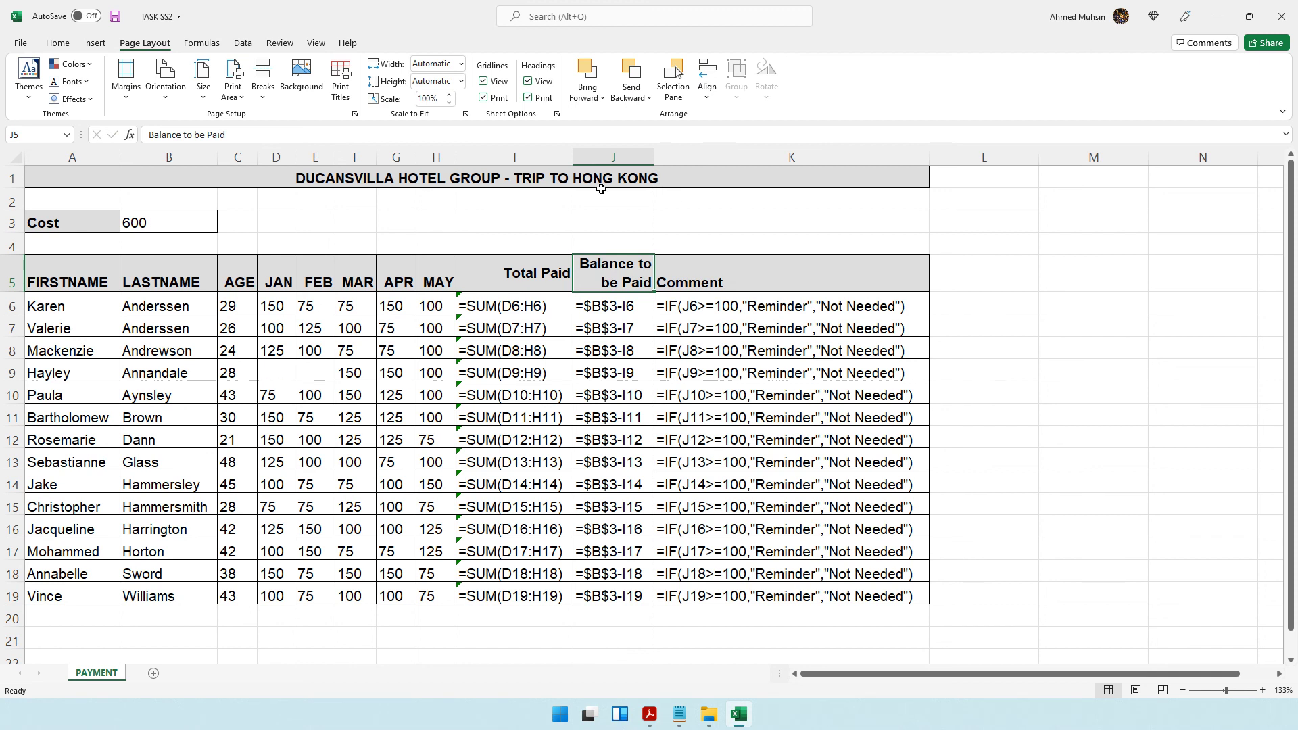
{"action": "left_click_drag", "start_coordinate": [566, 188], "coordinate": [591, 597]}
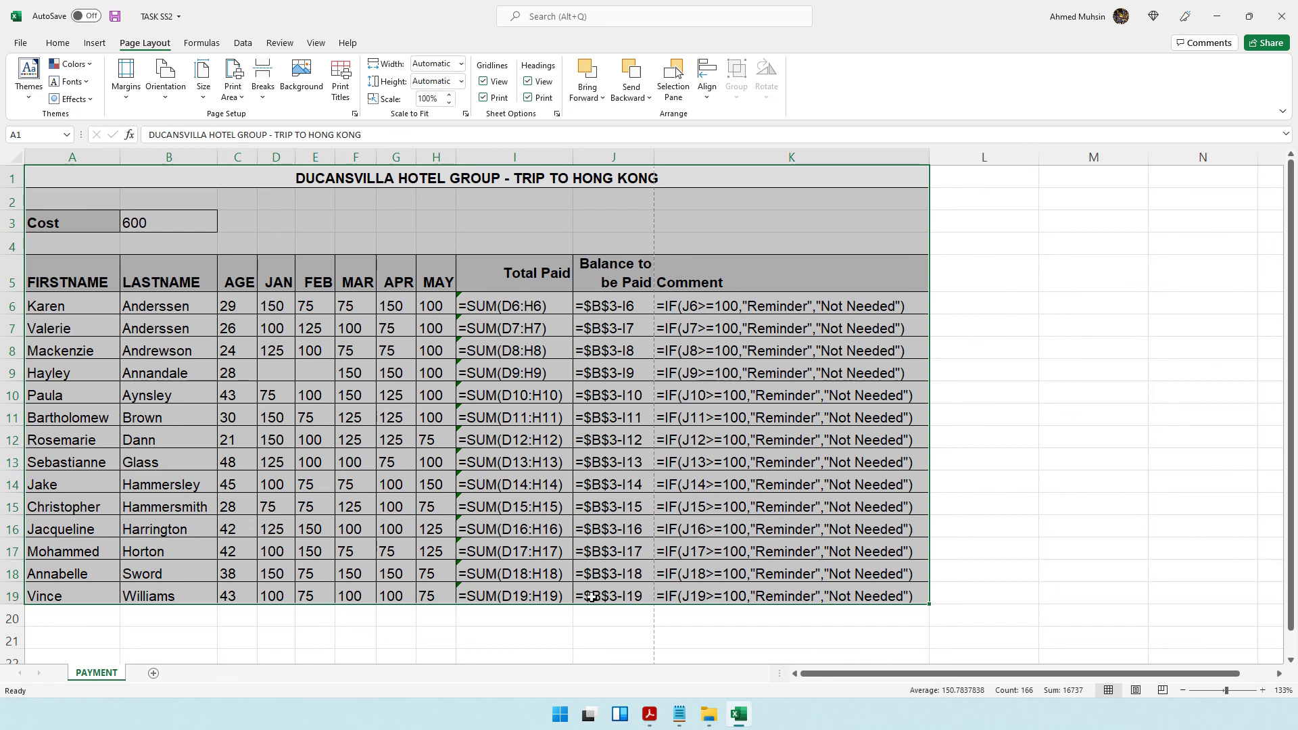
{"action": "key", "text": "ctrl+p"}
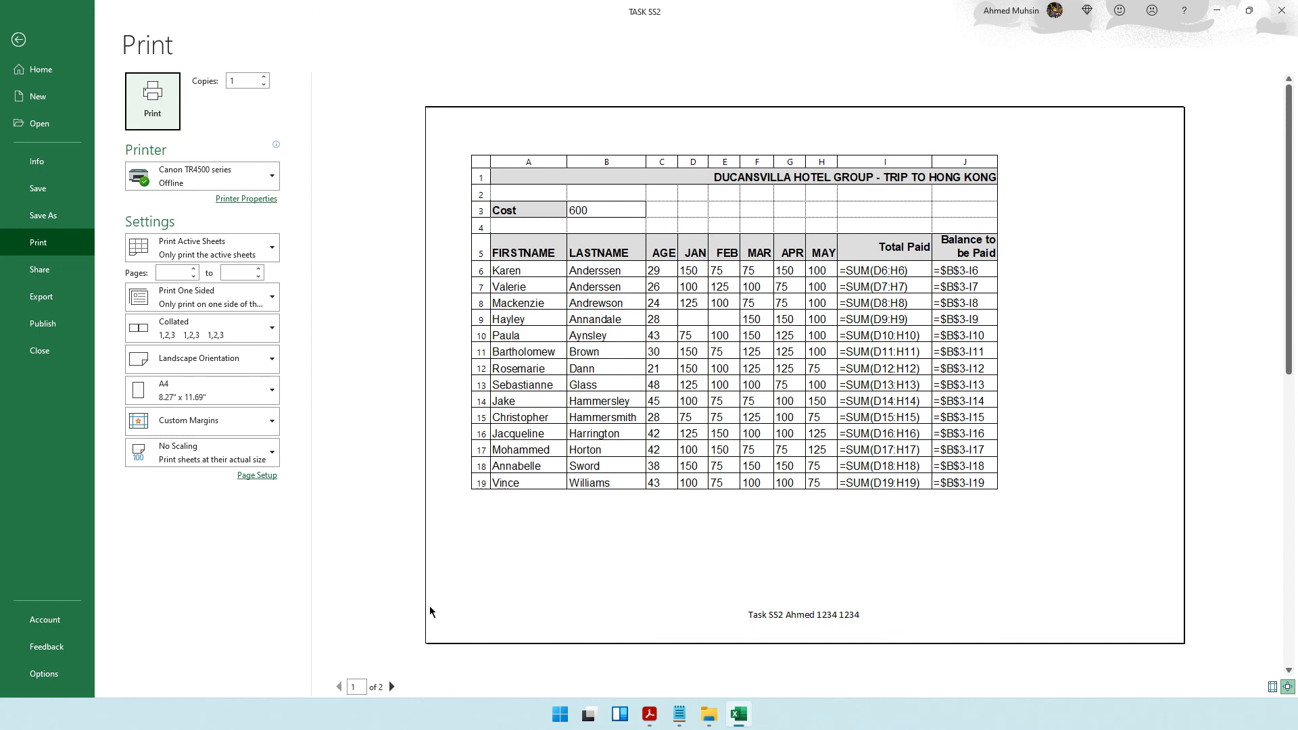
- Set the print scaling to Fit Sheet on One Page
{"action": "left_click", "coordinate": [172, 462]}
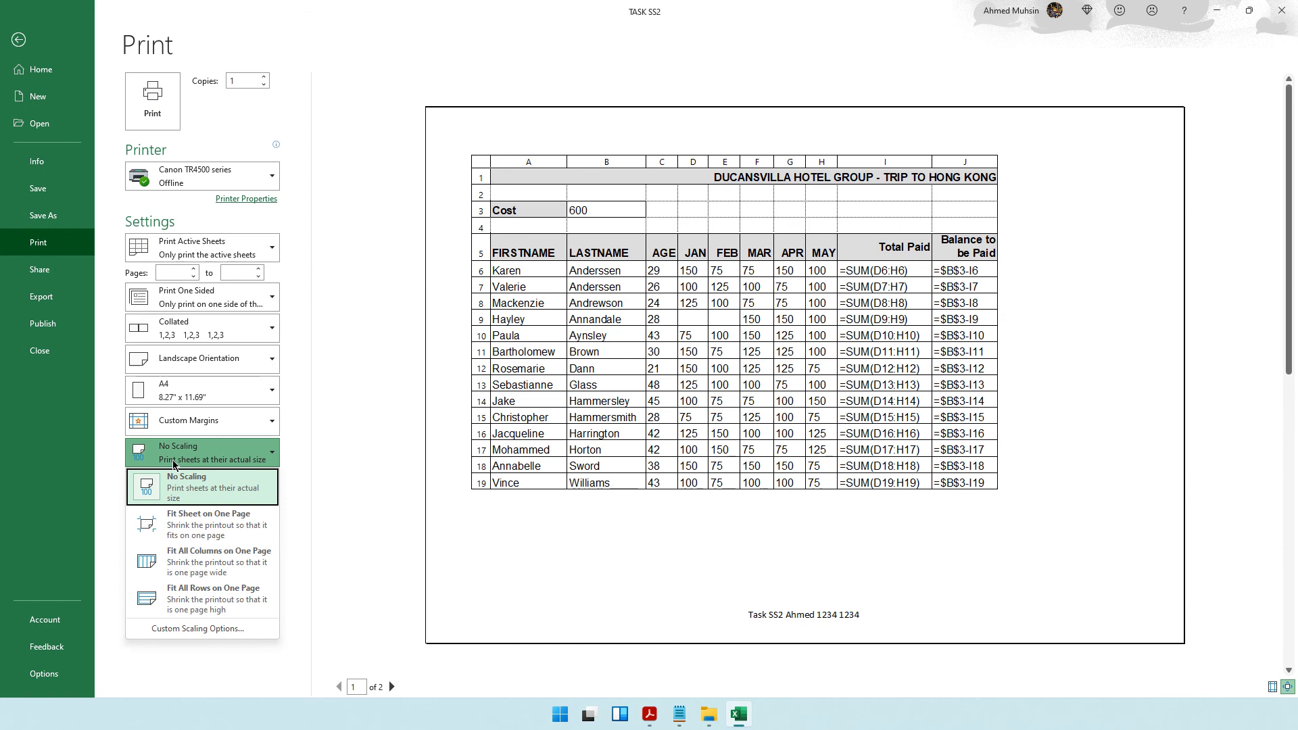
{"action": "left_click", "coordinate": [189, 528]}
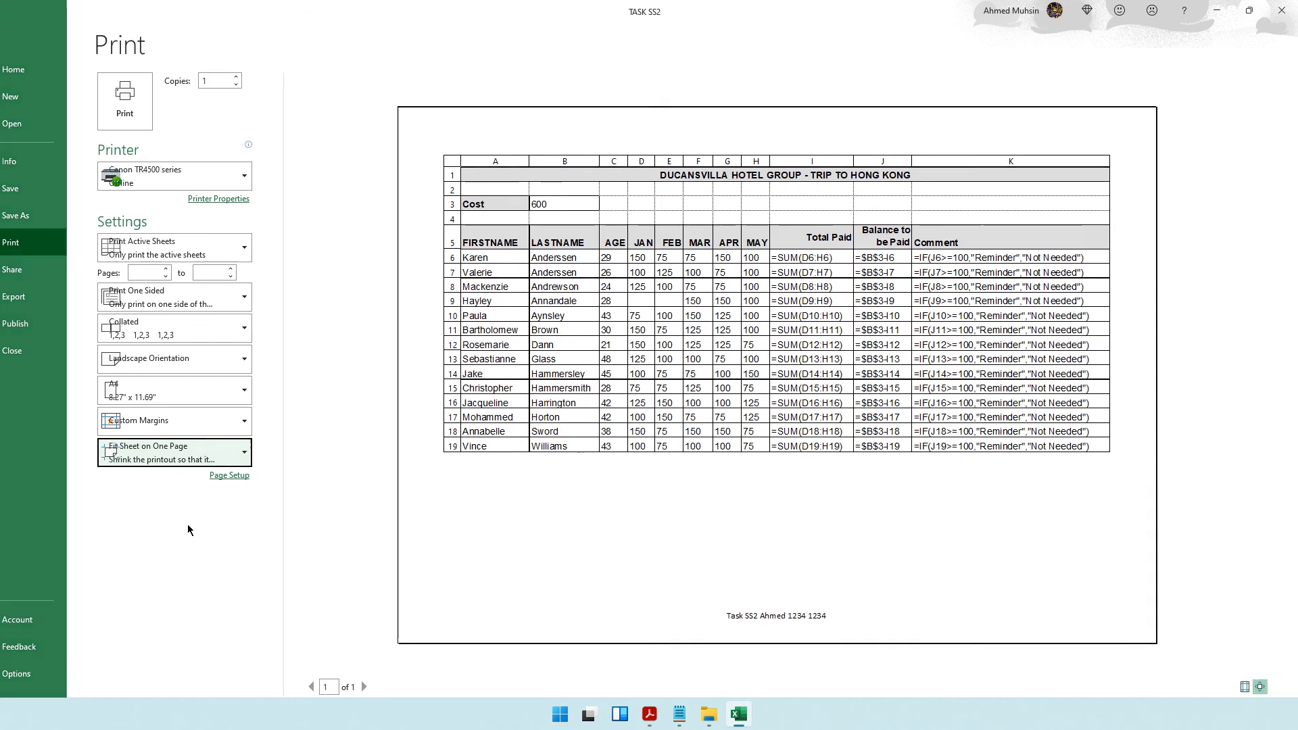
{"action": "key", "text": "Escape"}
- Reselect the table through row 19, recheck the print preview, and go back to the question paper
{"action": "left_click", "coordinate": [414, 224]}
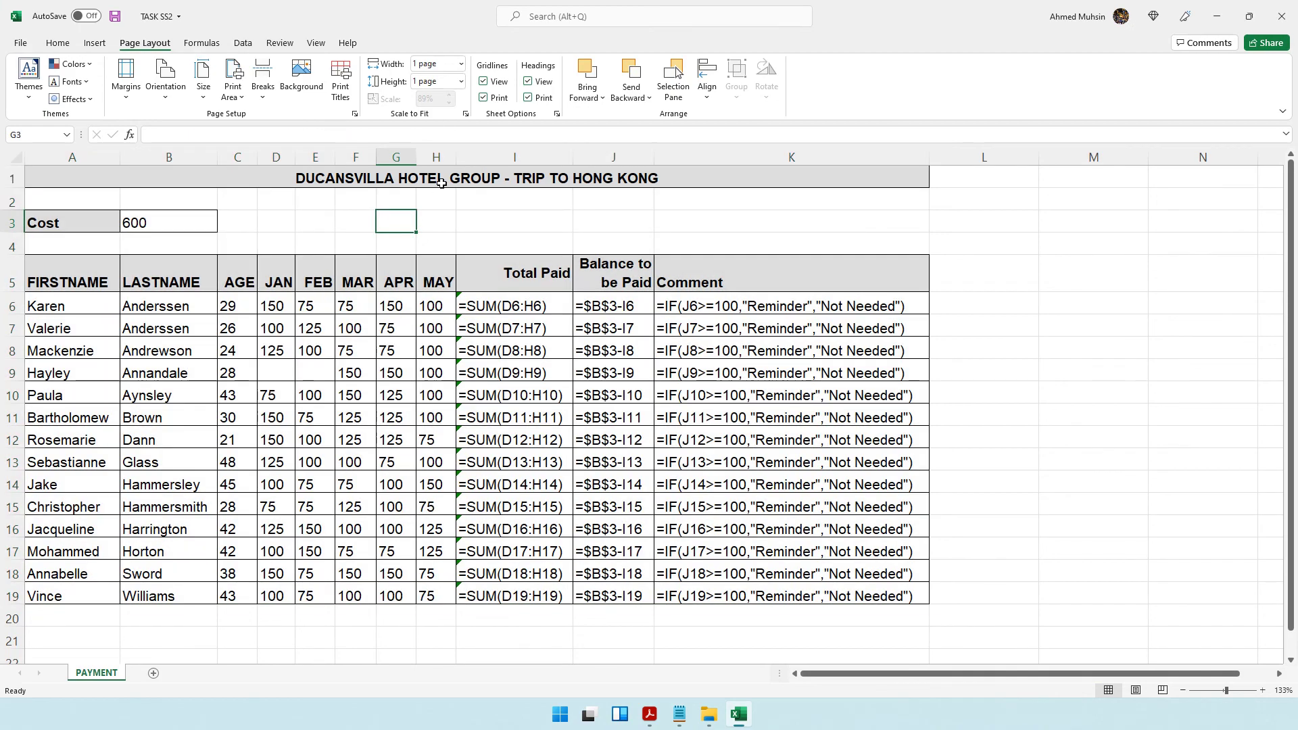
{"action": "left_click_drag", "start_coordinate": [440, 178], "coordinate": [480, 604]}
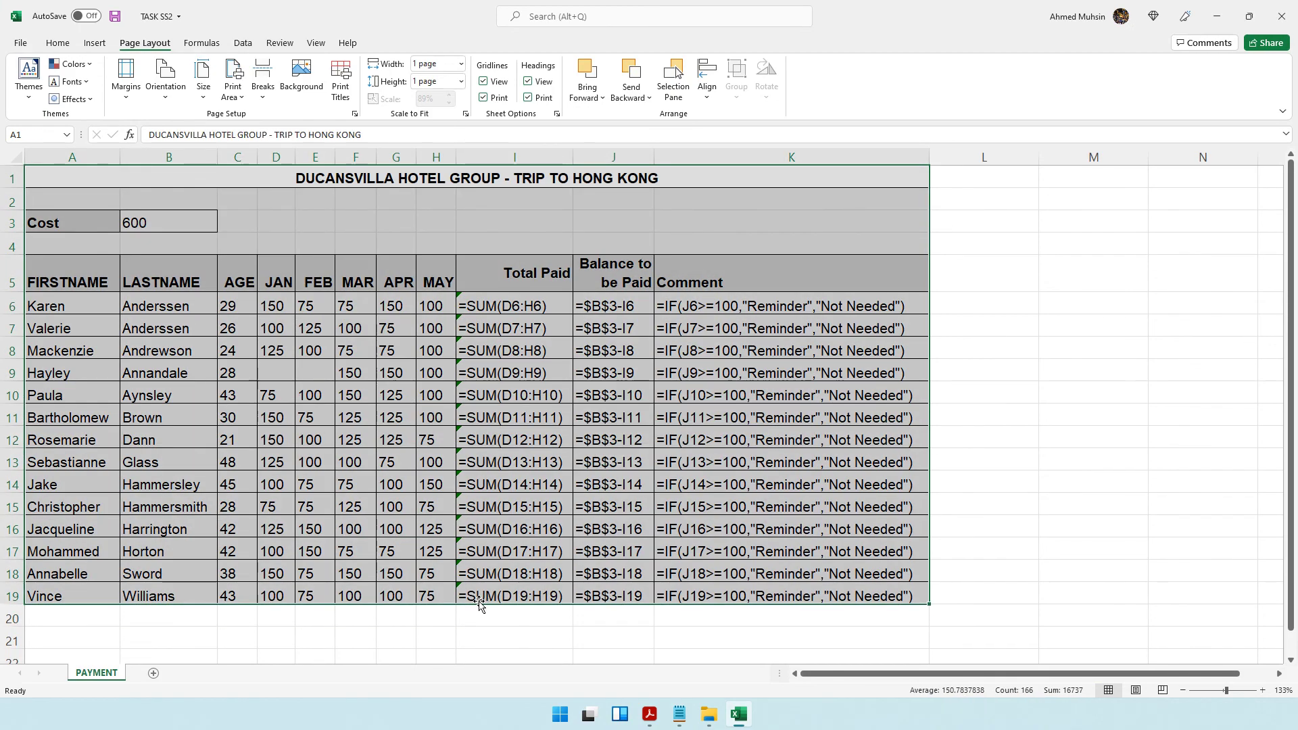
{"action": "key", "text": "ctrl+p"}
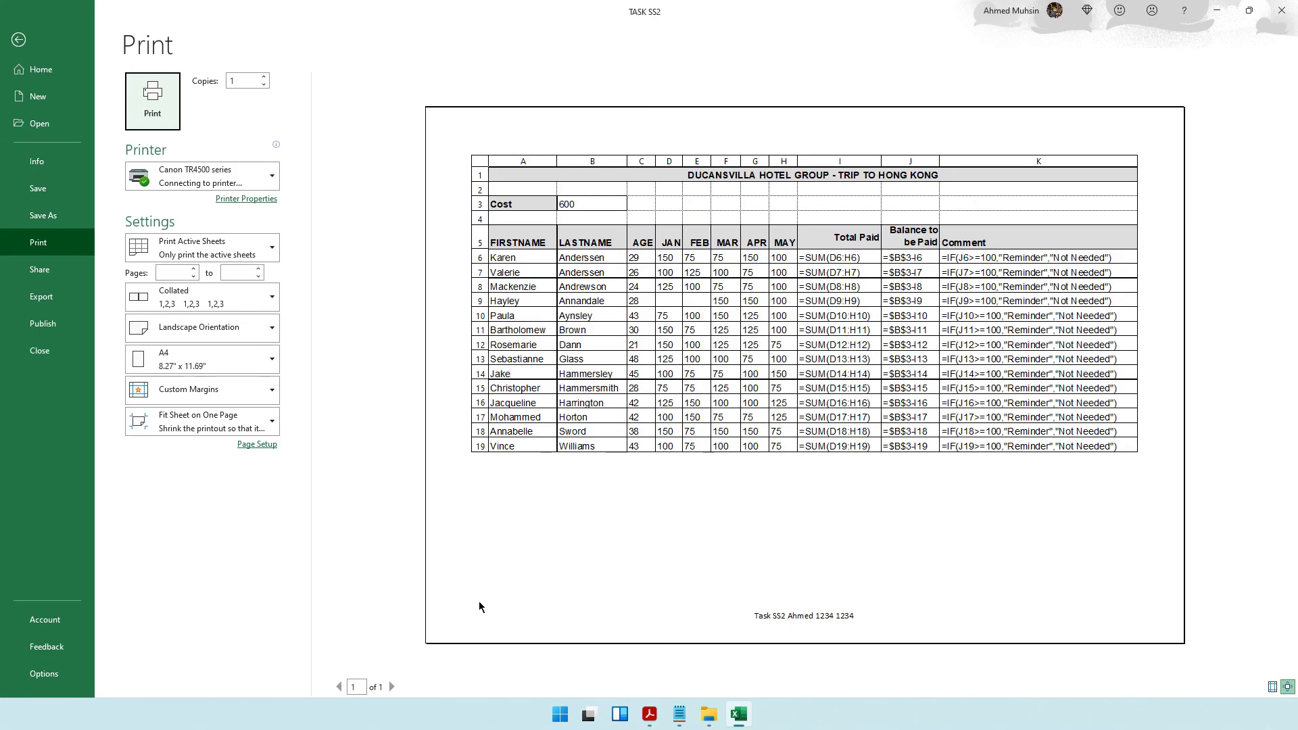
{"action": "key", "text": "Escape"}
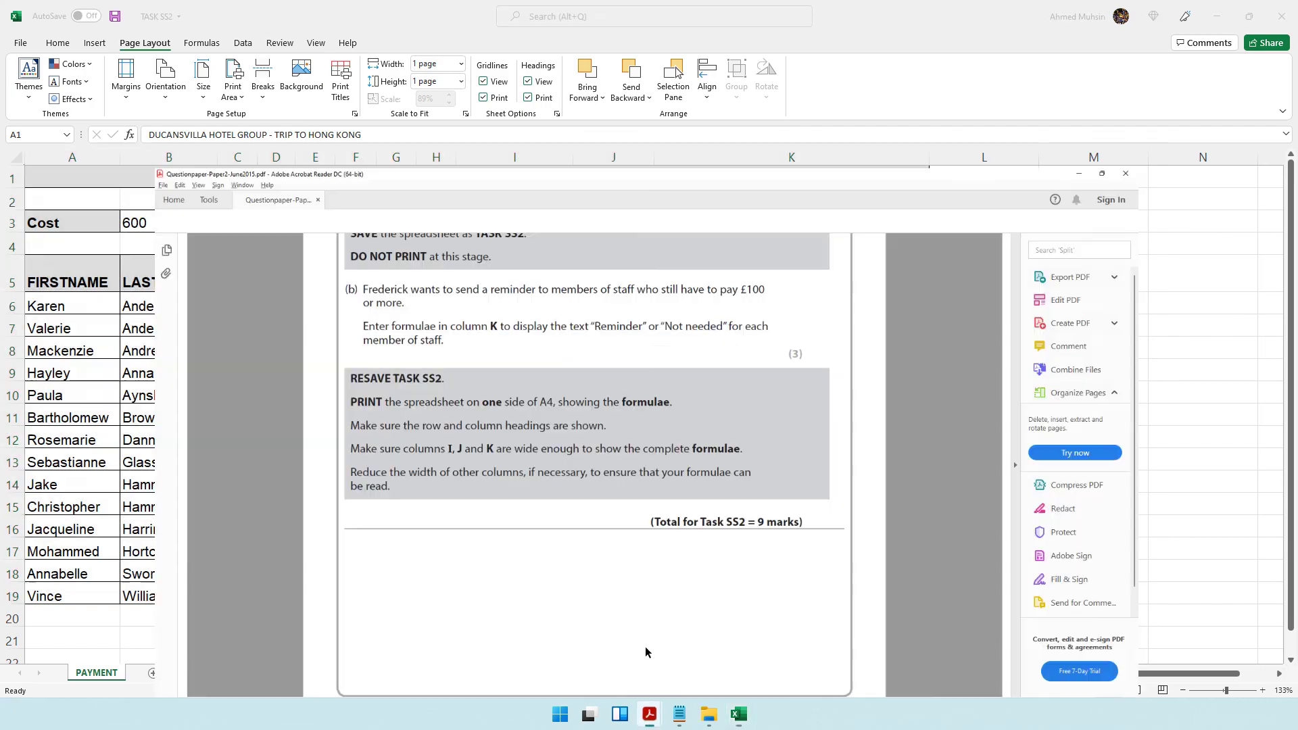
{"action": "left_click", "coordinate": [650, 714]}
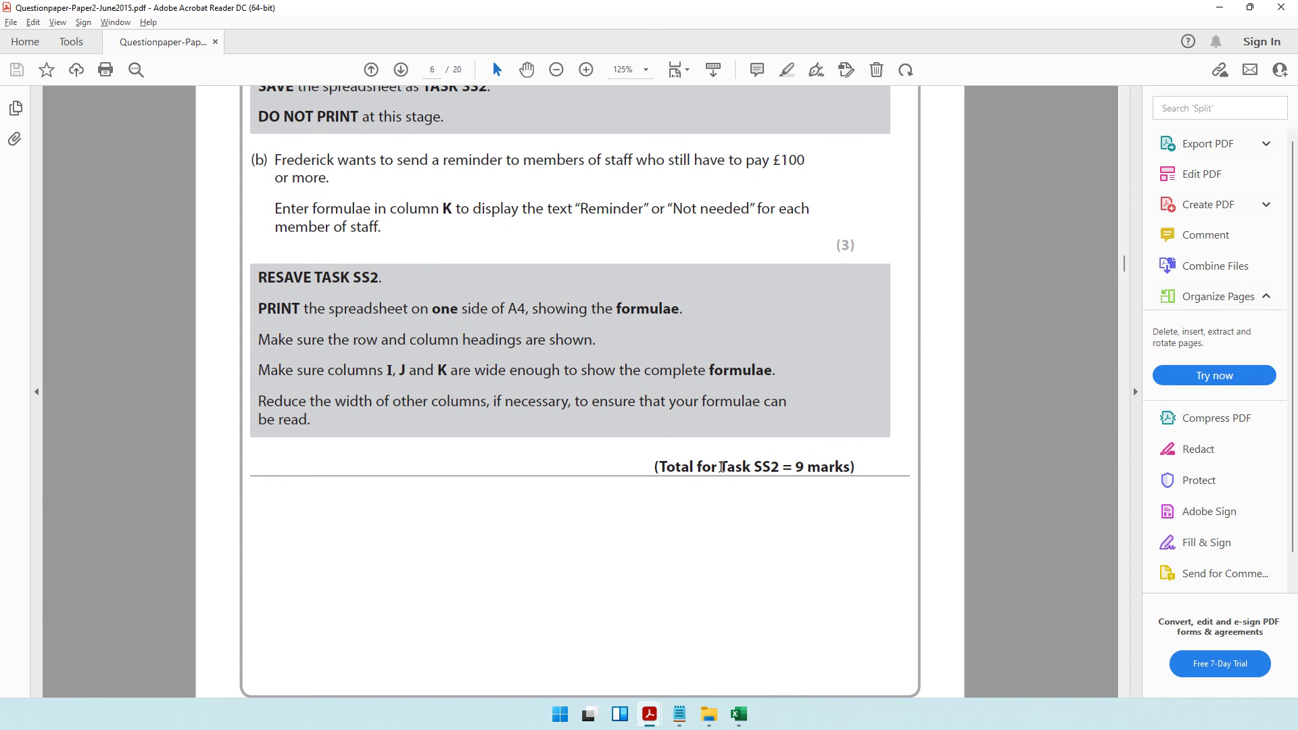
- Scroll past Task SS2 to the Task SS3 heading on page 7 and select SS3
{"action": "left_click_drag", "start_coordinate": [720, 466], "coordinate": [779, 468]}
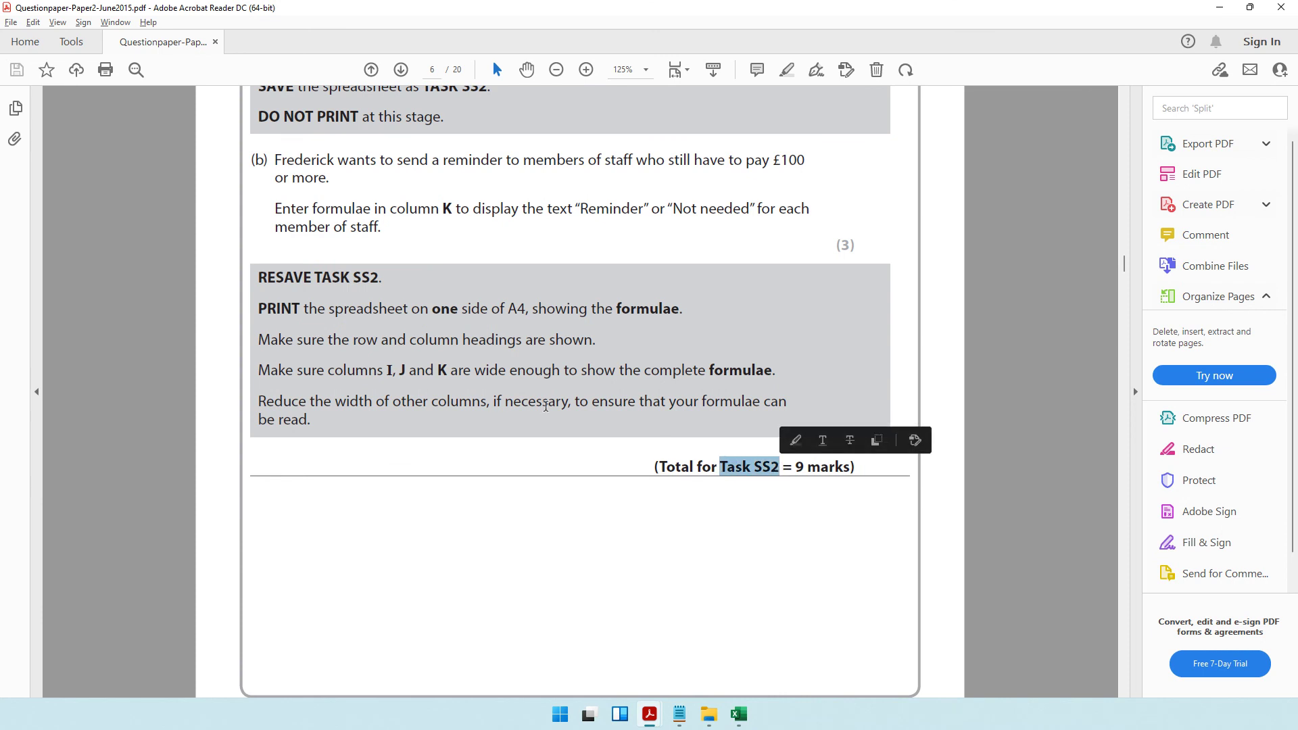
{"action": "scroll", "coordinate": [499, 405], "scroll_direction": "down", "scroll_amount": 10}
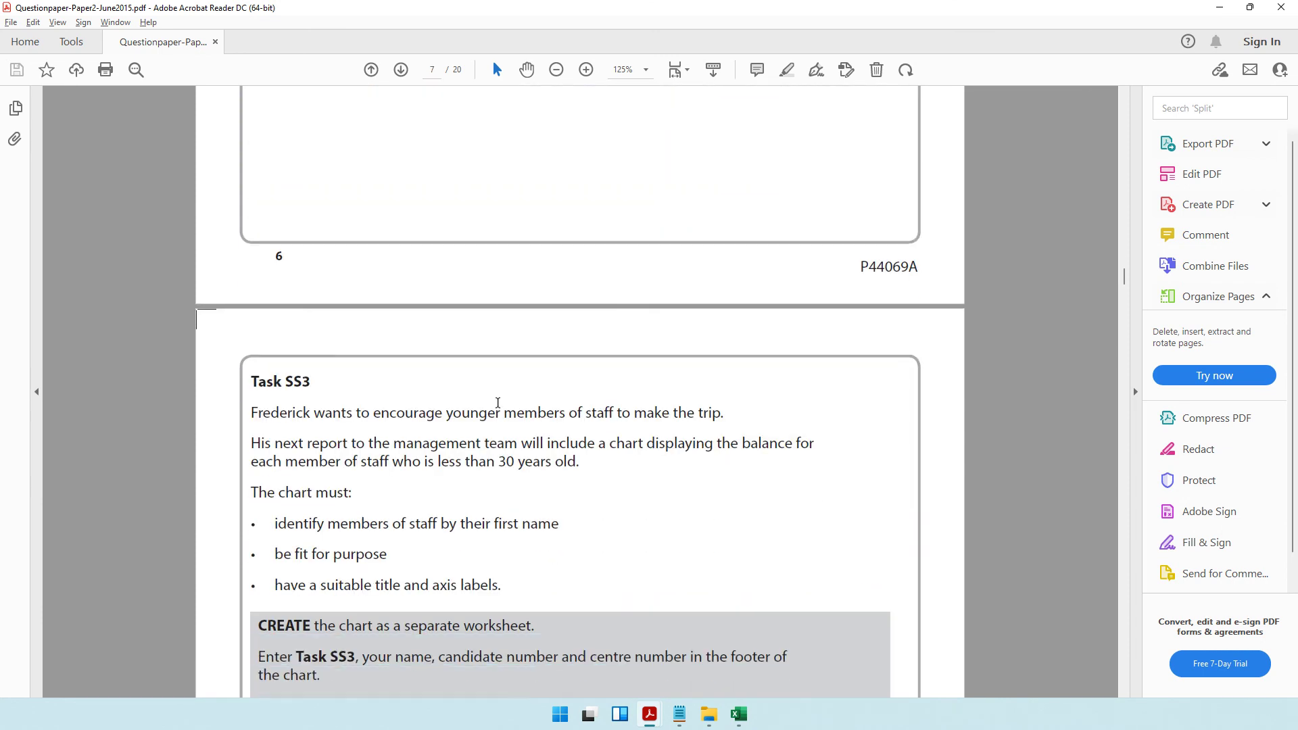
{"action": "scroll", "coordinate": [498, 403], "scroll_direction": "down", "scroll_amount": 5}
{"action": "scroll", "coordinate": [466, 305], "scroll_direction": "down", "scroll_amount": 3}
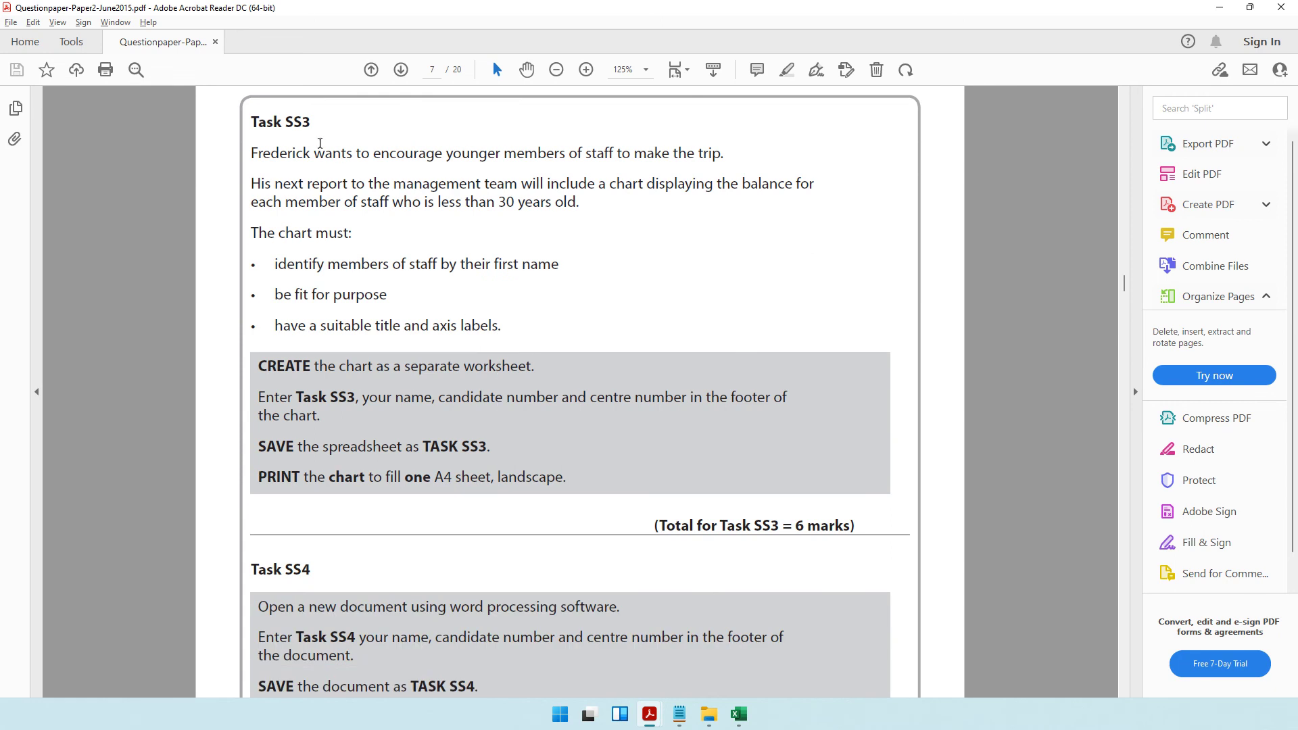
{"action": "left_click_drag", "start_coordinate": [283, 122], "coordinate": [312, 123]}
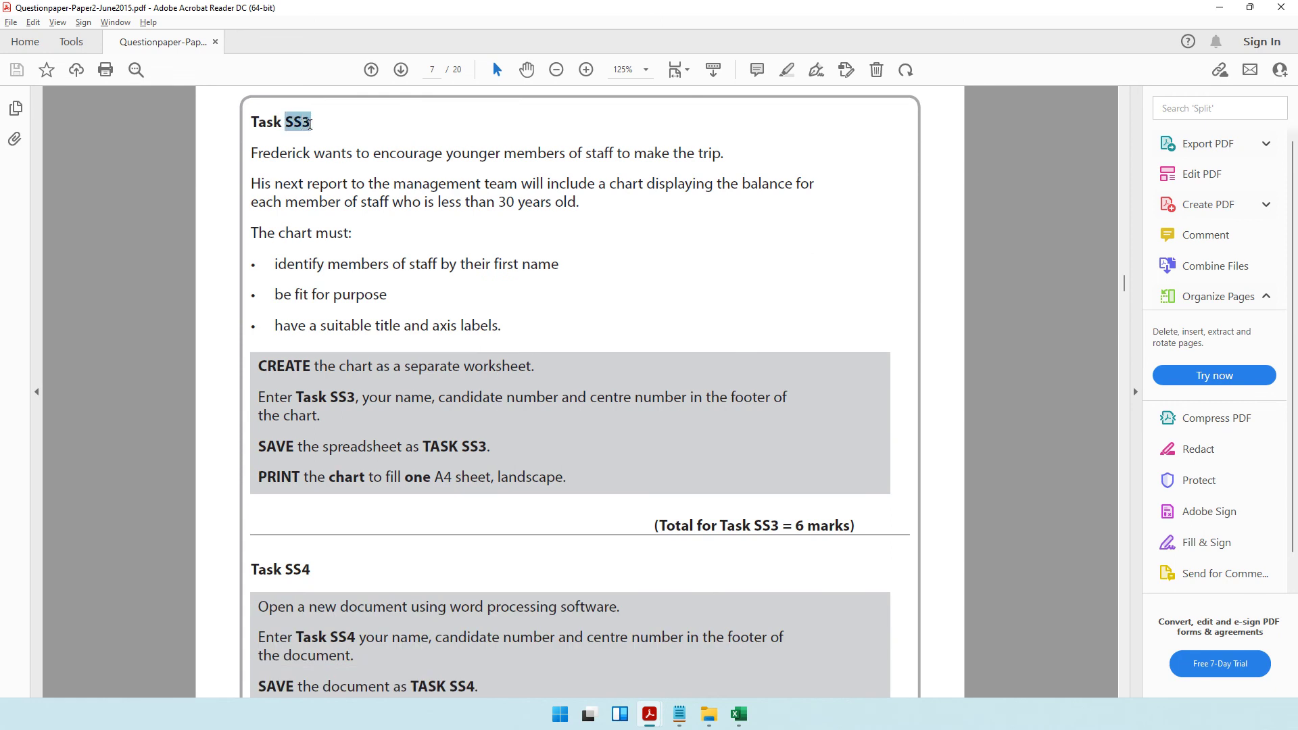